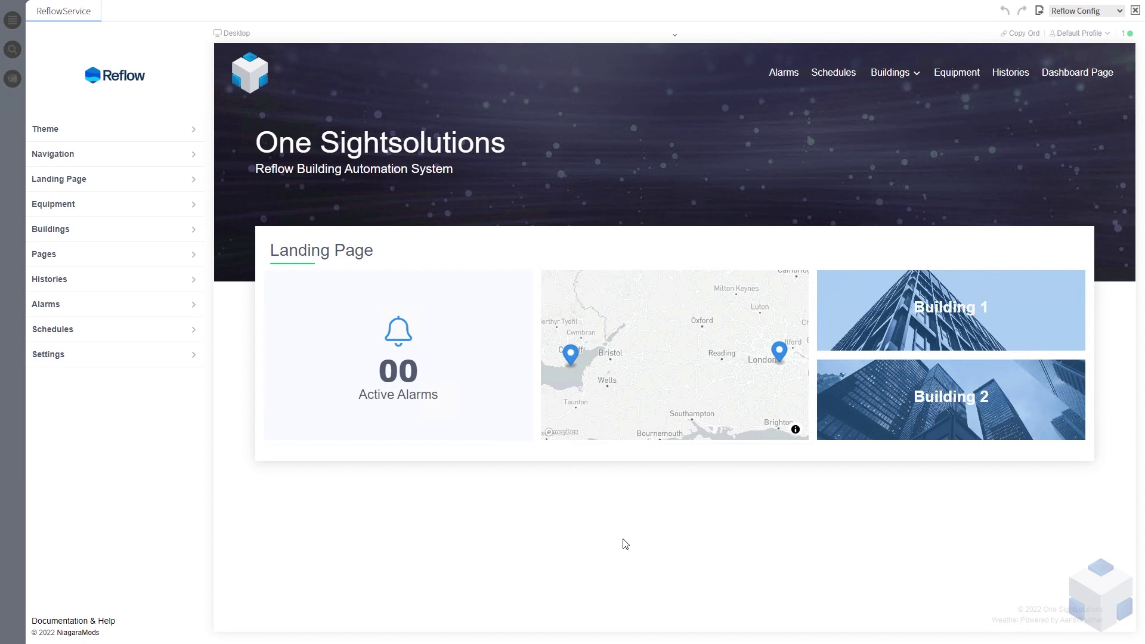
Open the Dashboard Page from the list of pages and review its name, title and cards.
left_click(53, 259)
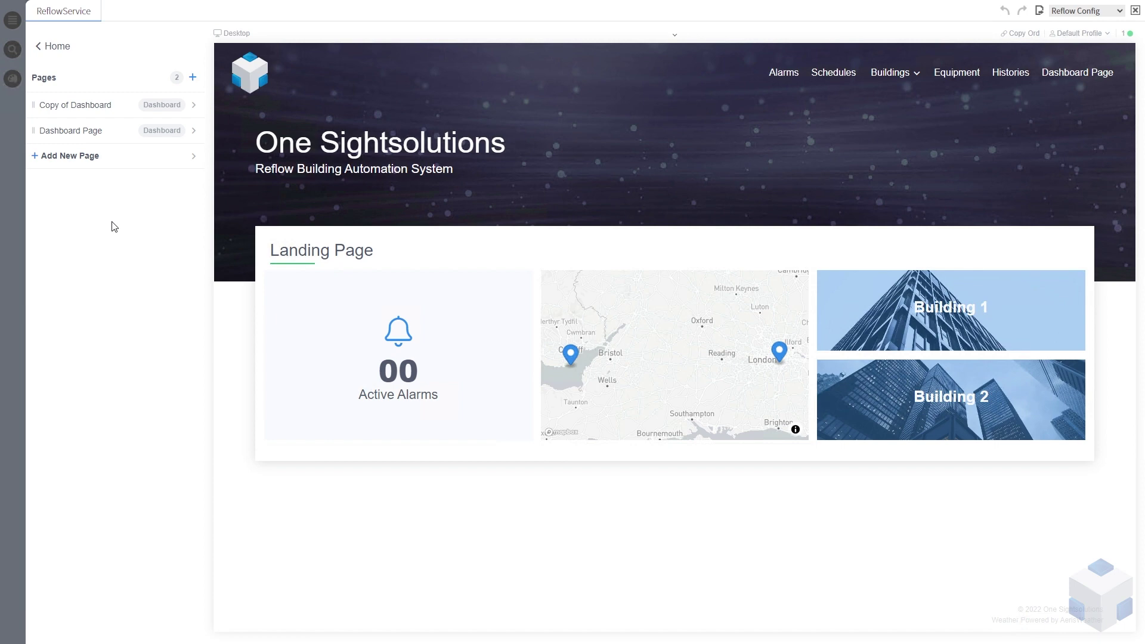
left_click(99, 137)
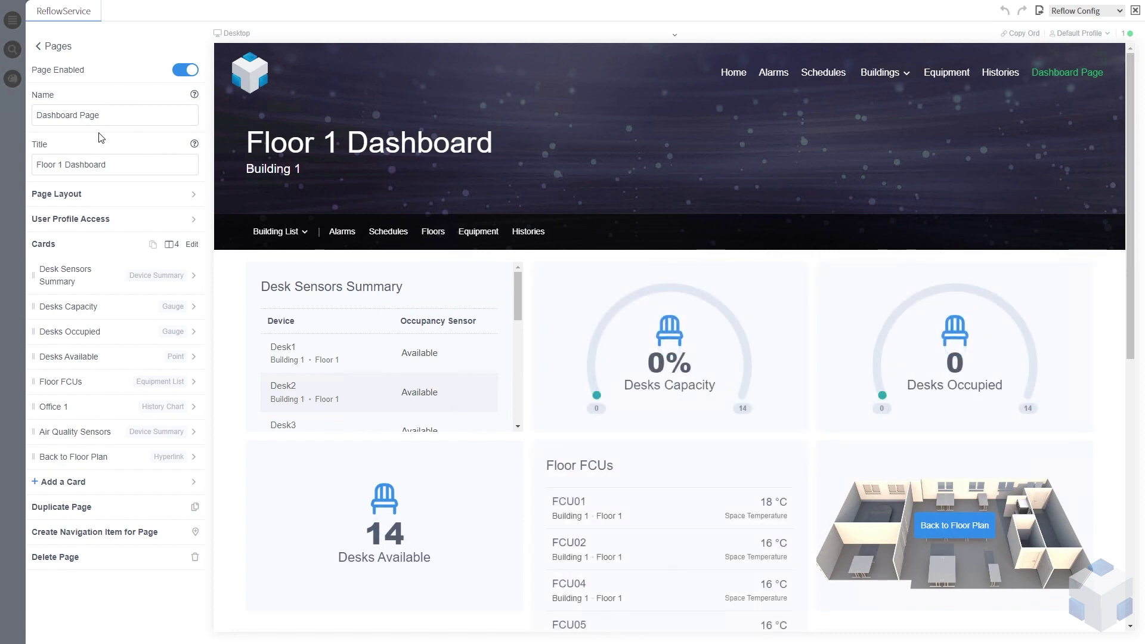
left_click(57, 51)
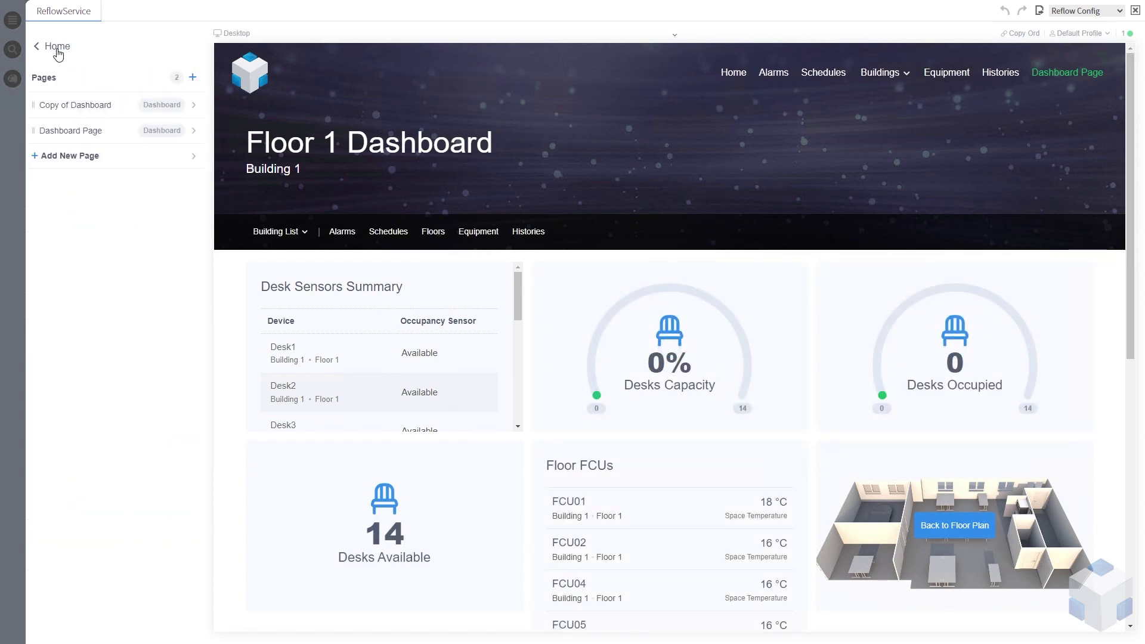
left_click(81, 139)
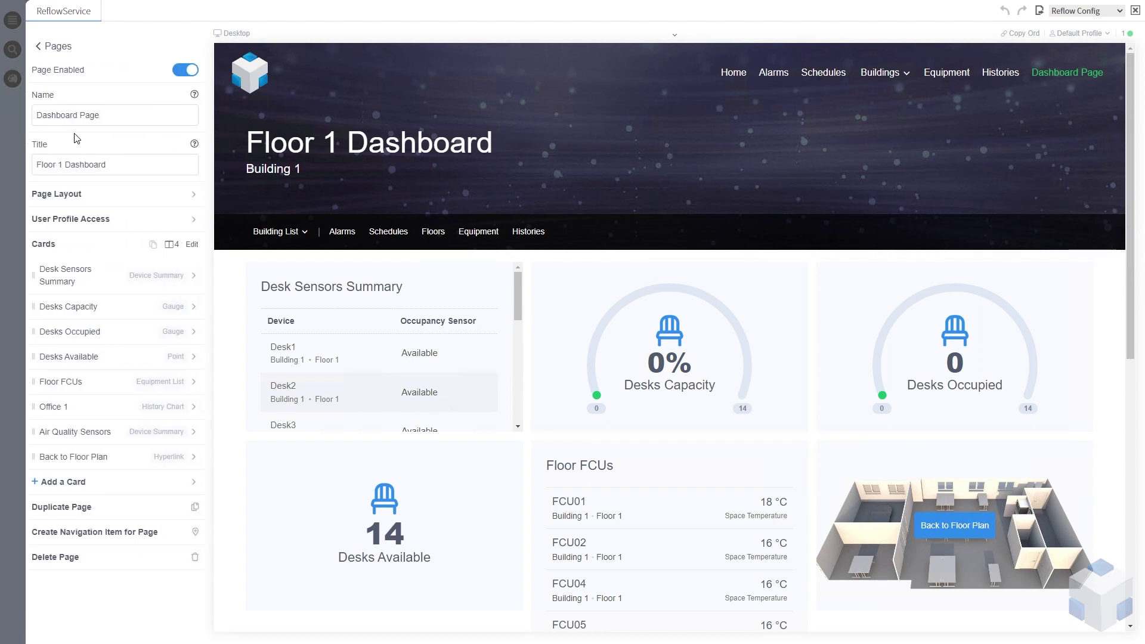
left_click(57, 48)
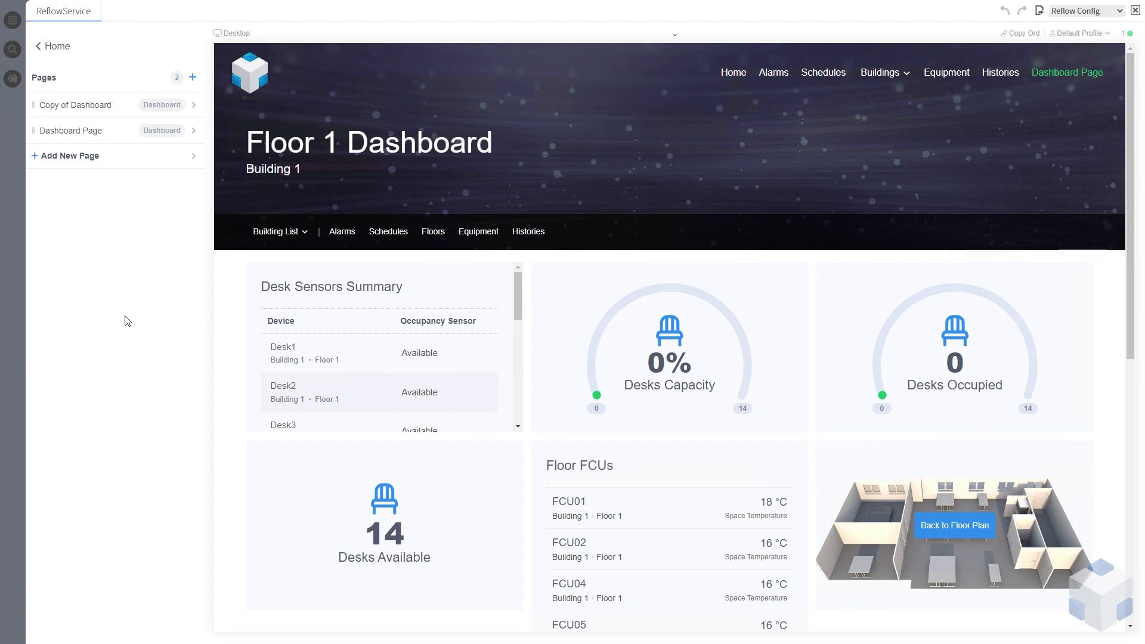
Rename the Dashboard Page as Floor 1 Dashboard, keeping the session alive, and return to the list of pages.
left_click(91, 131)
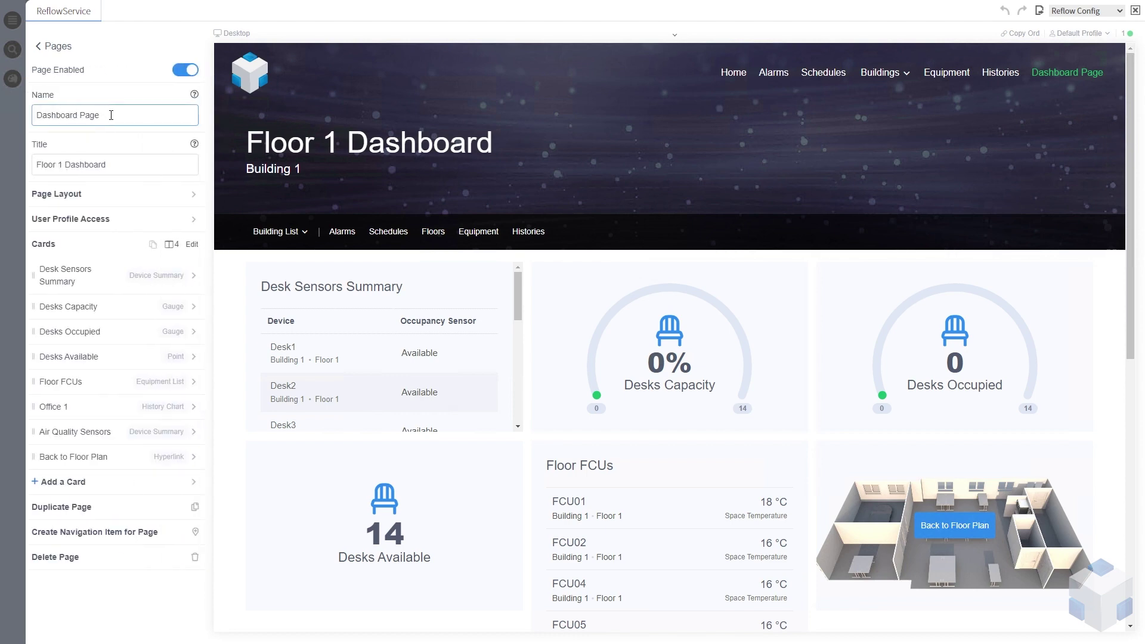
left_click(111, 115)
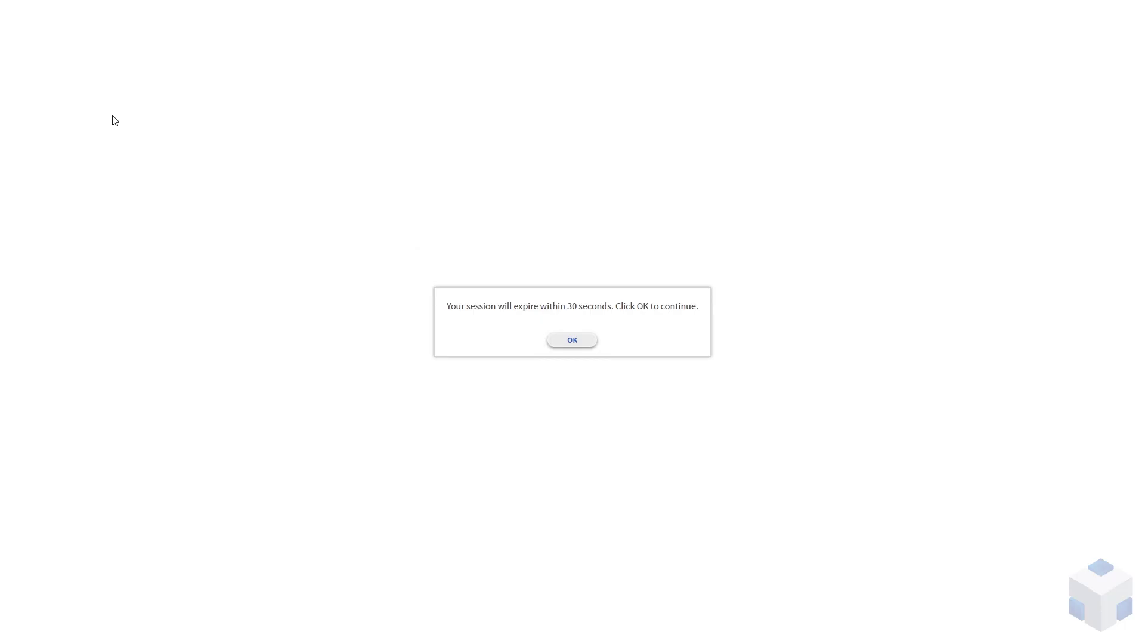
left_click(575, 342)
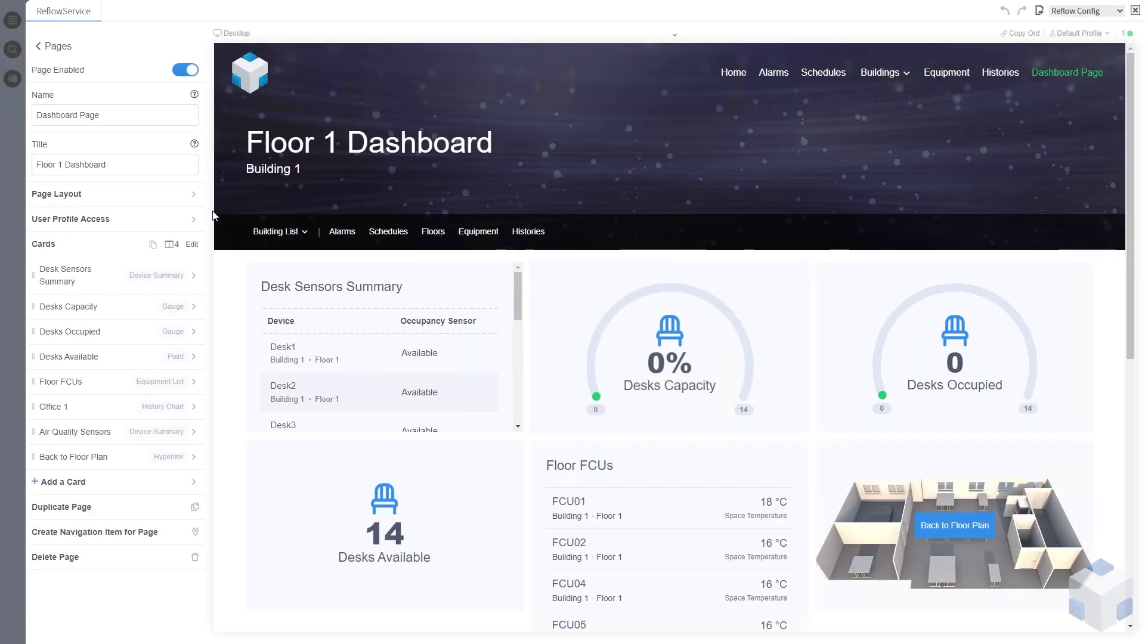
left_click(119, 165)
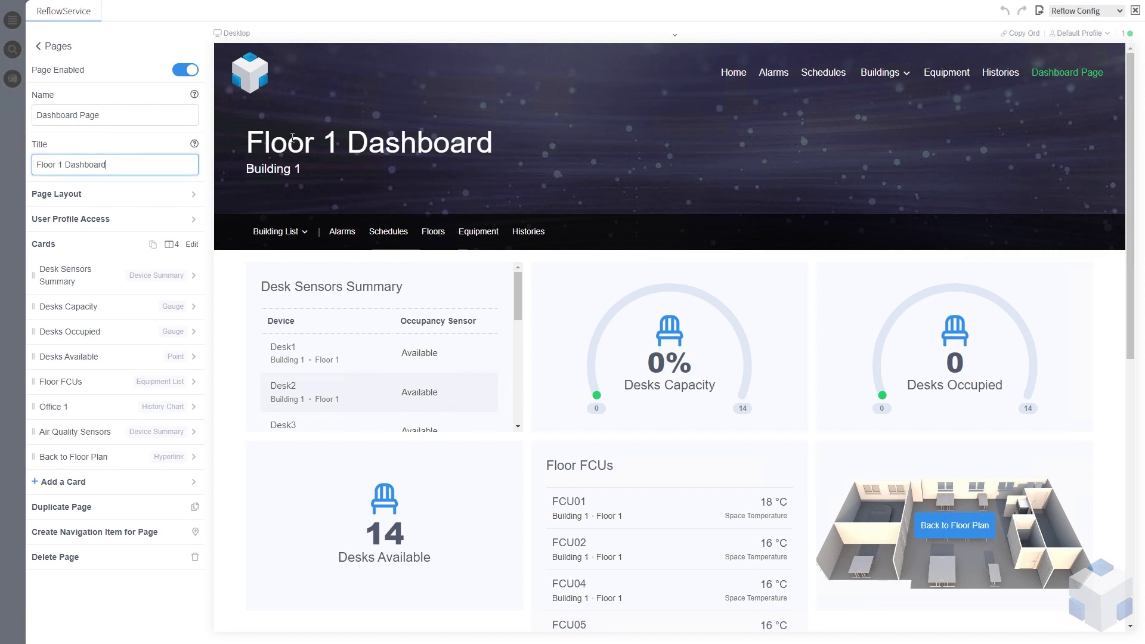
left_click(97, 114)
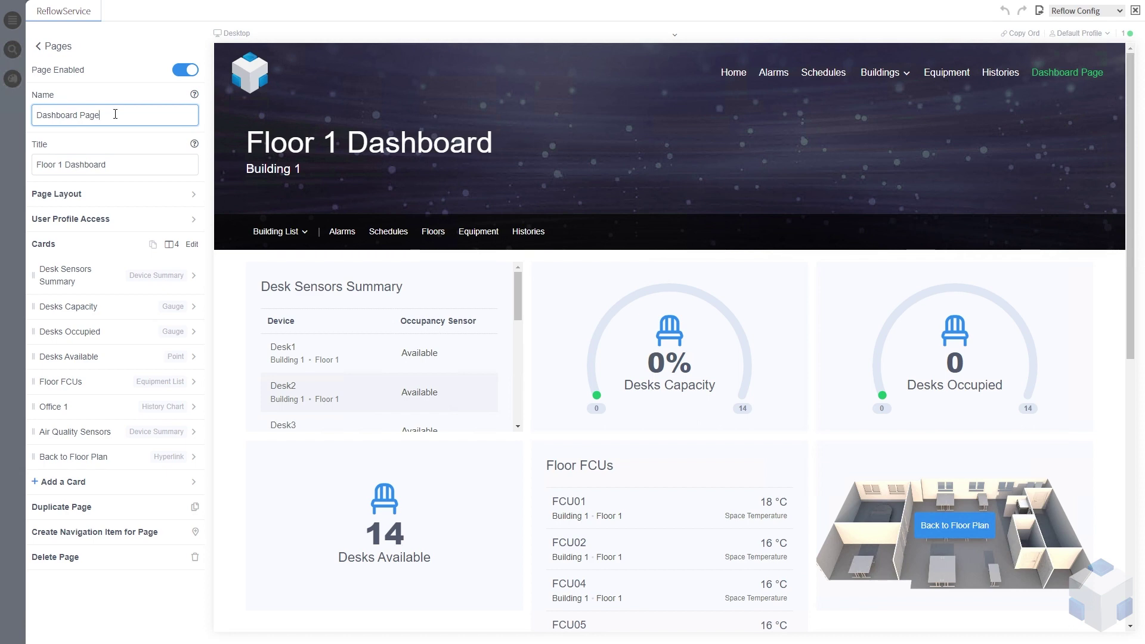
double_click(76, 115)
type("Floor 1 Dashboard")
left_click(141, 117)
key("BackSpace")
key("BackSpace")
key("BackSpace")
left_click(55, 50)
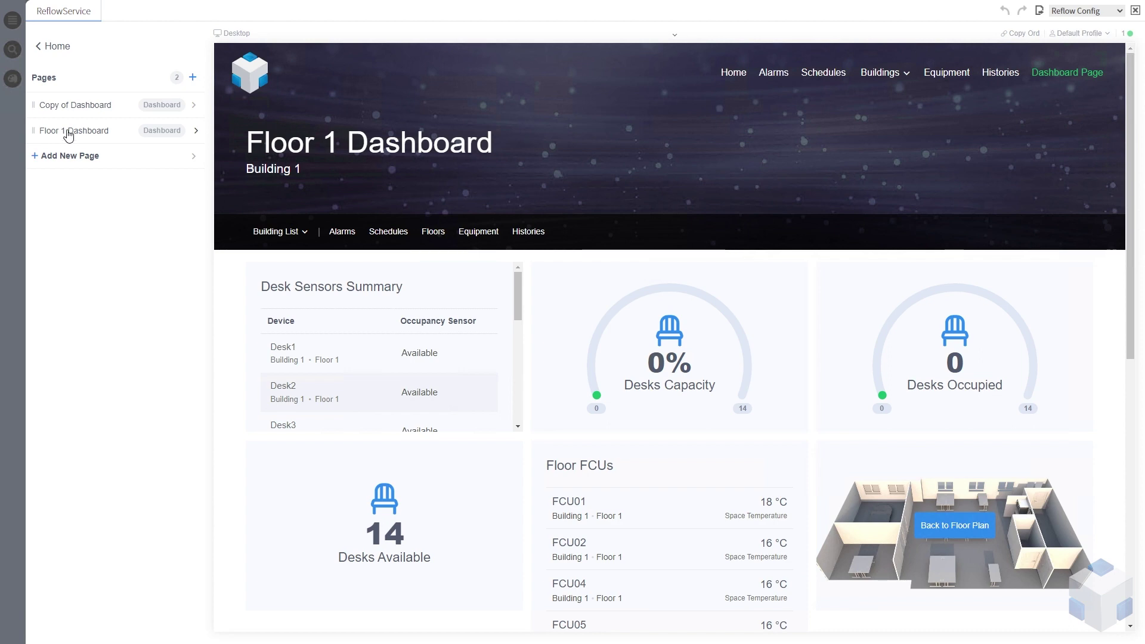
Examine the floor plans configured for Building 1 and Building 2 in the buildings settings.
left_click(50, 47)
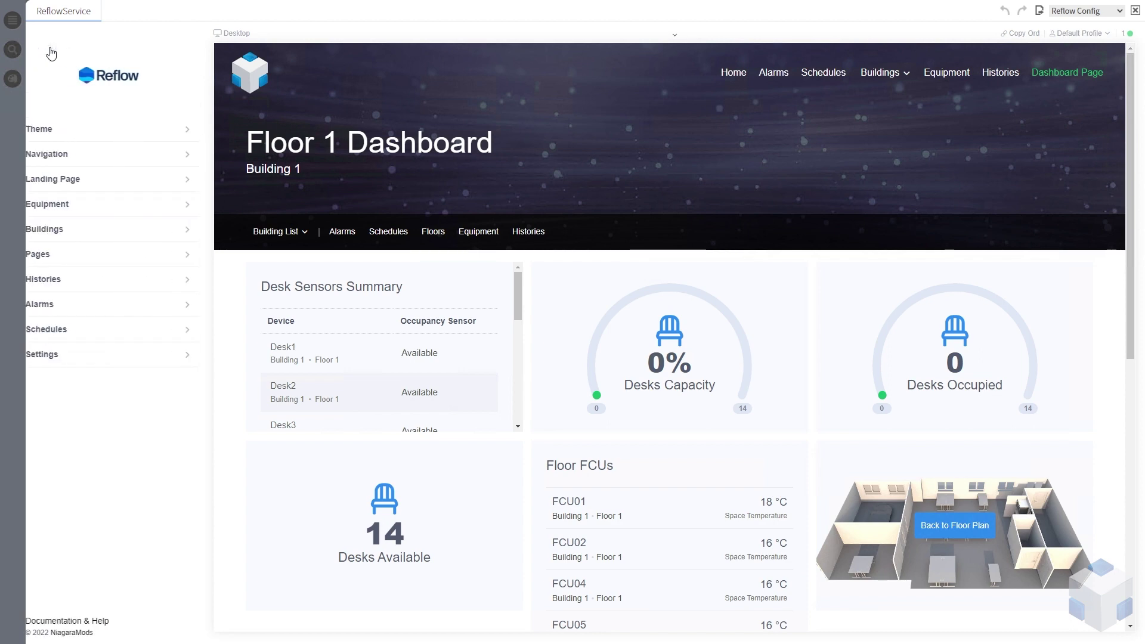
left_click(77, 234)
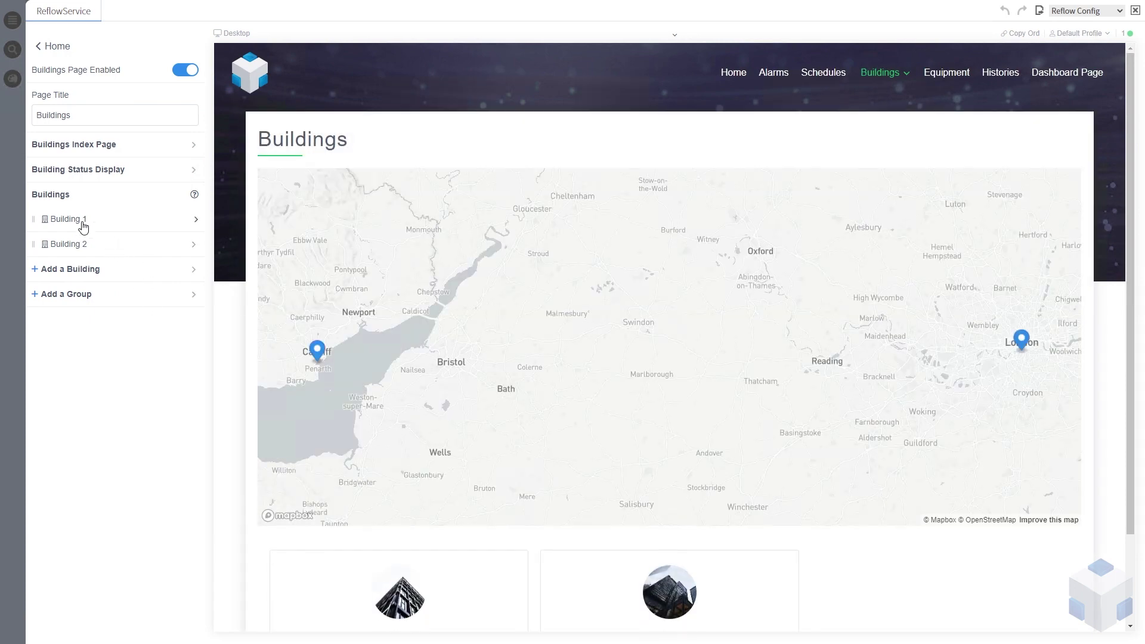
left_click(83, 227)
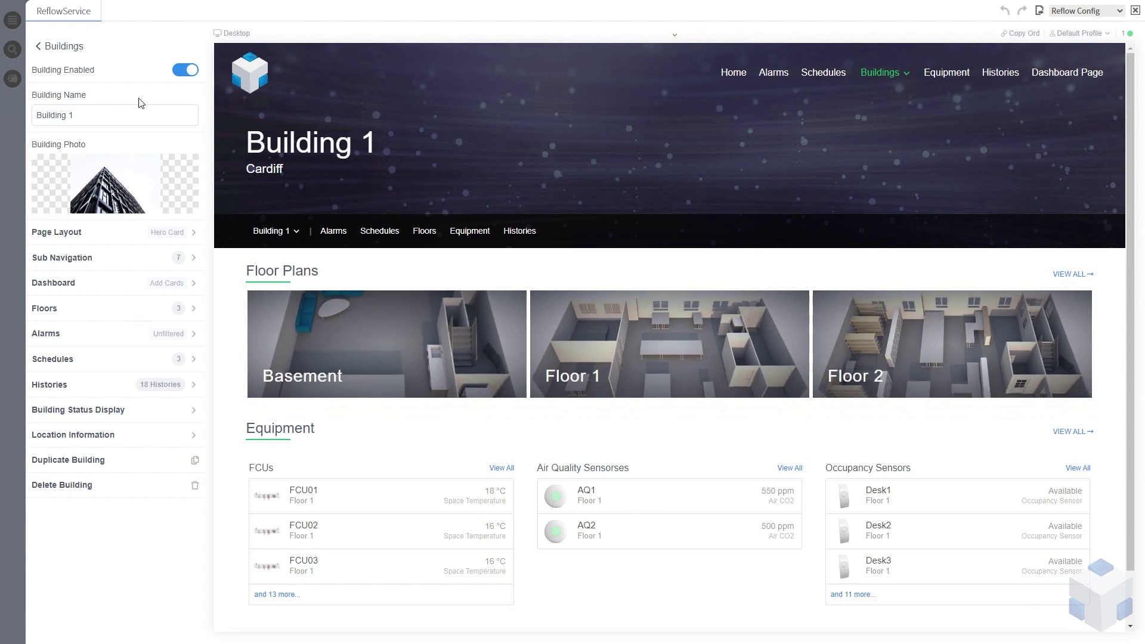
left_click(59, 45)
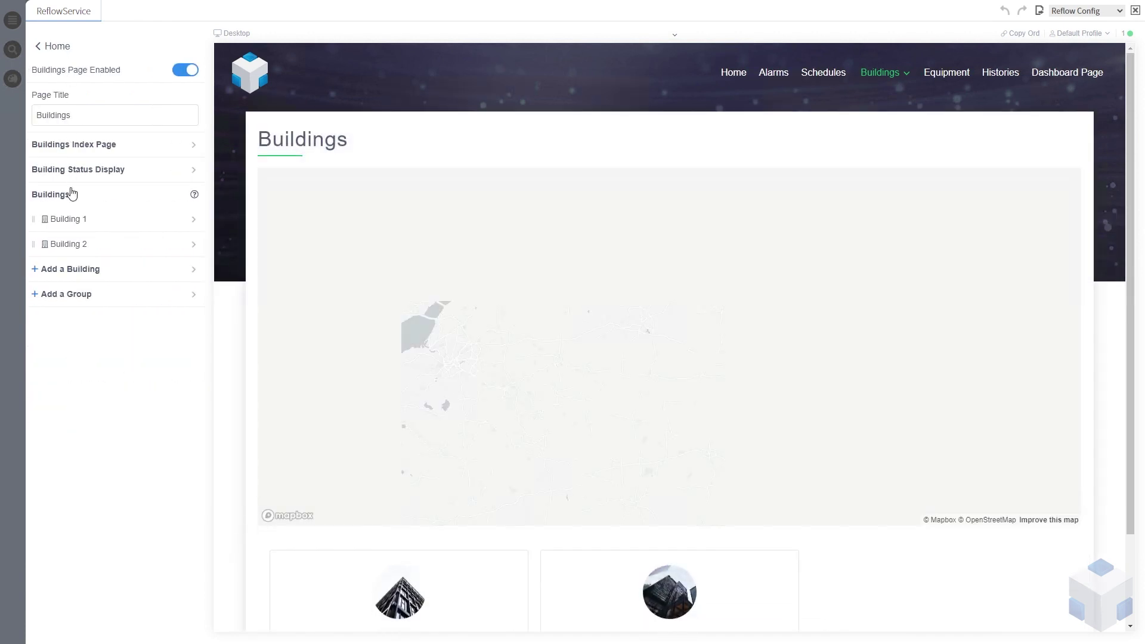
left_click(85, 249)
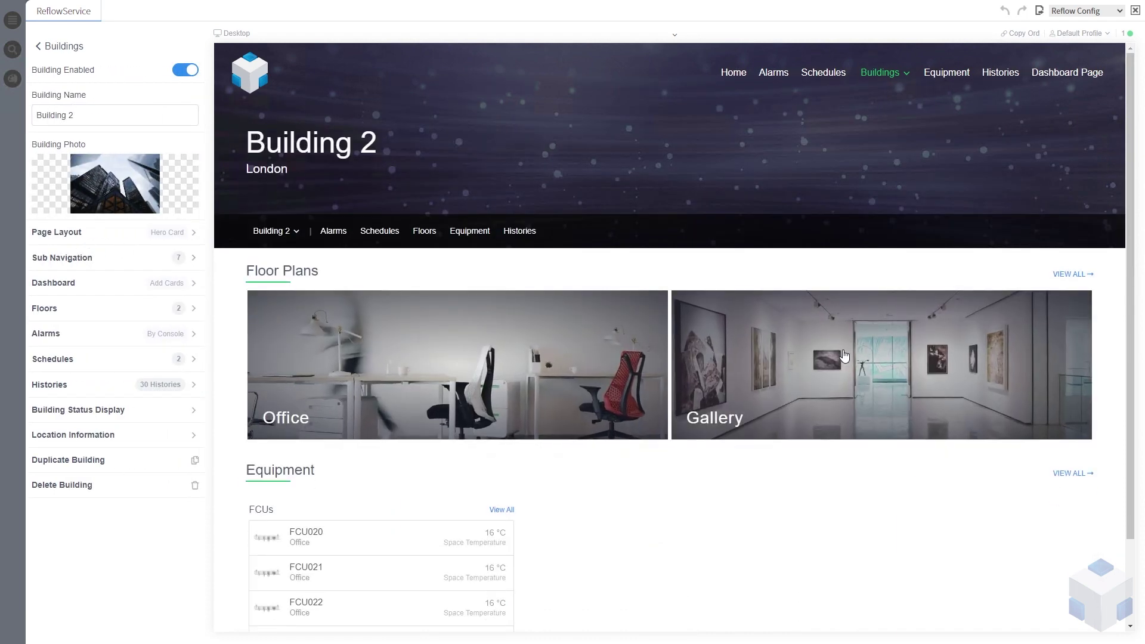
left_click(61, 46)
left_click(60, 46)
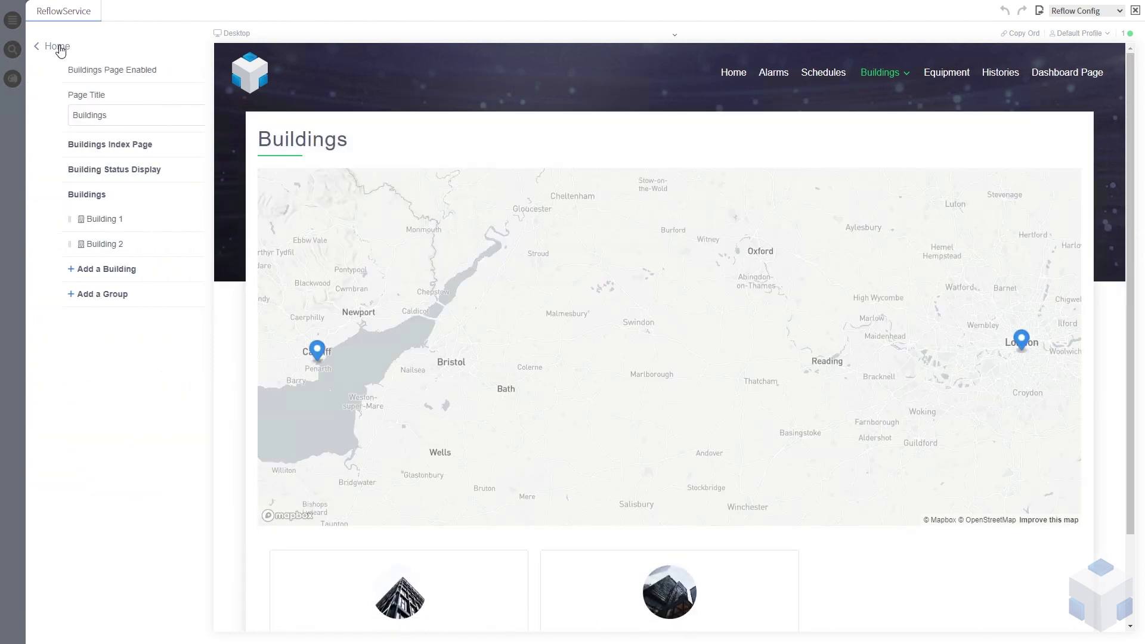
Duplicate the Floor 1 Dashboard page.
left_click(62, 255)
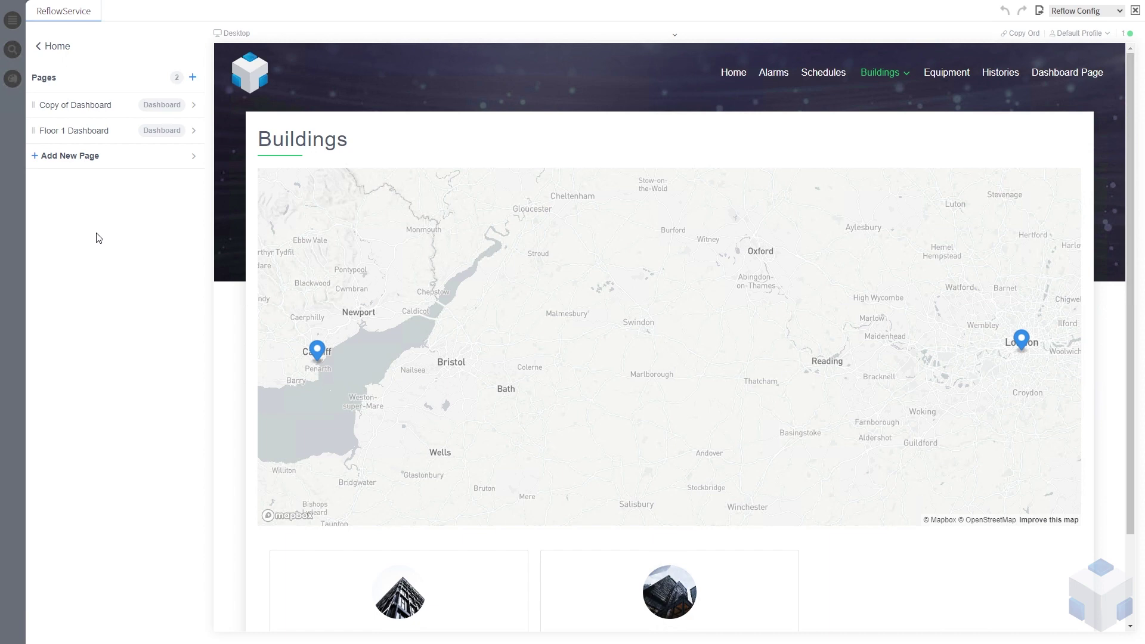
left_click(84, 132)
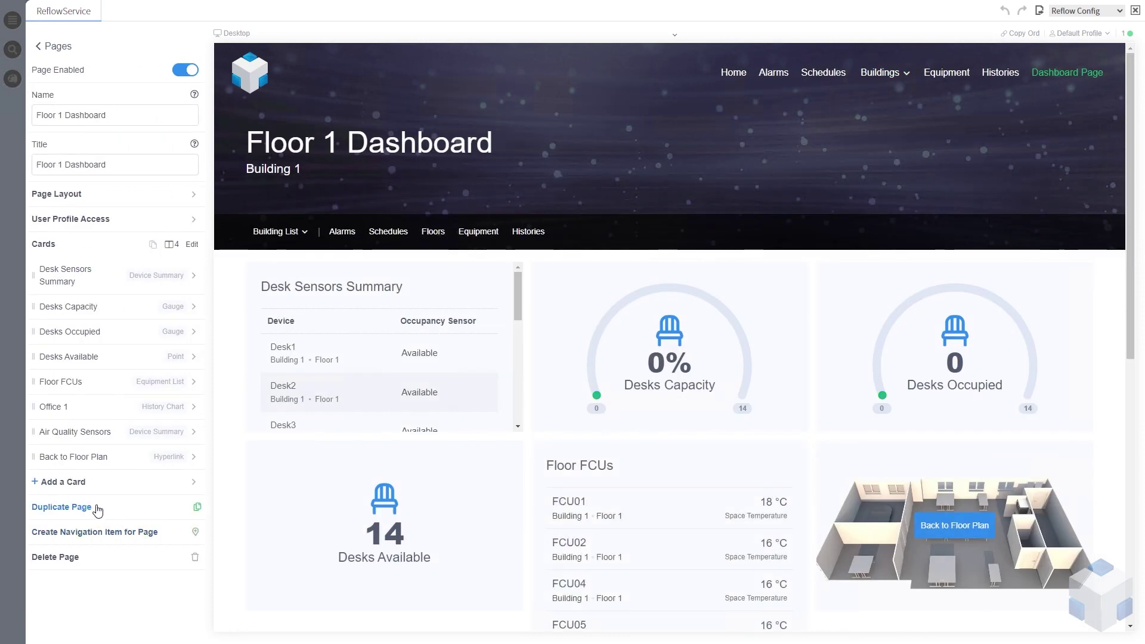
left_click(62, 507)
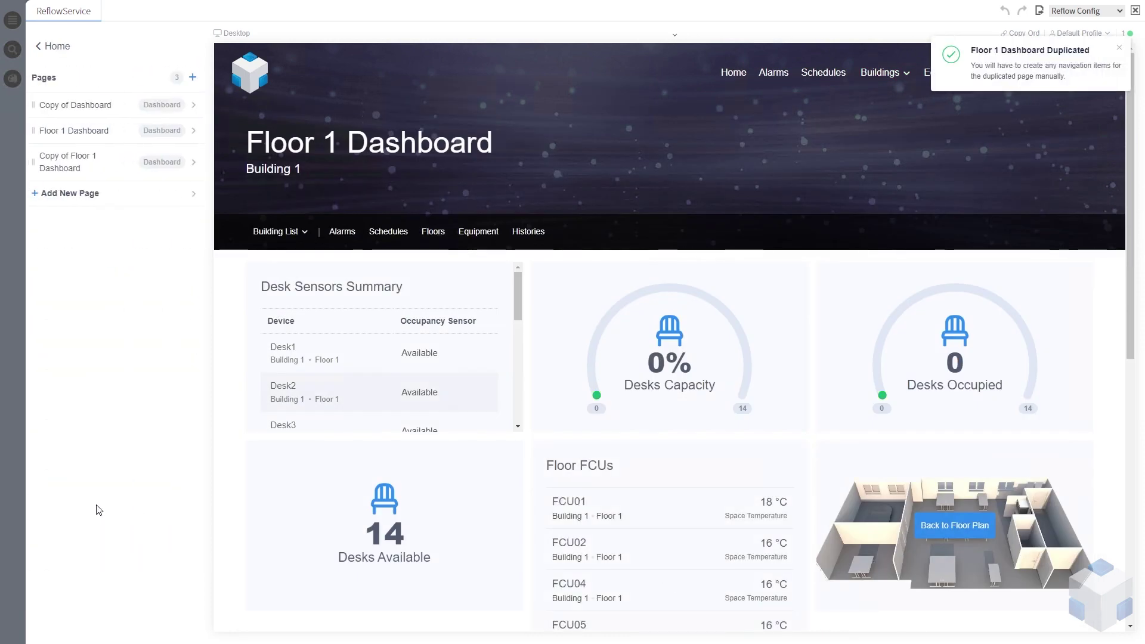
Rename the copy of the Floor 1 Dashboard page as Floor 2 Dashboard and return to the list of pages.
left_click(88, 170)
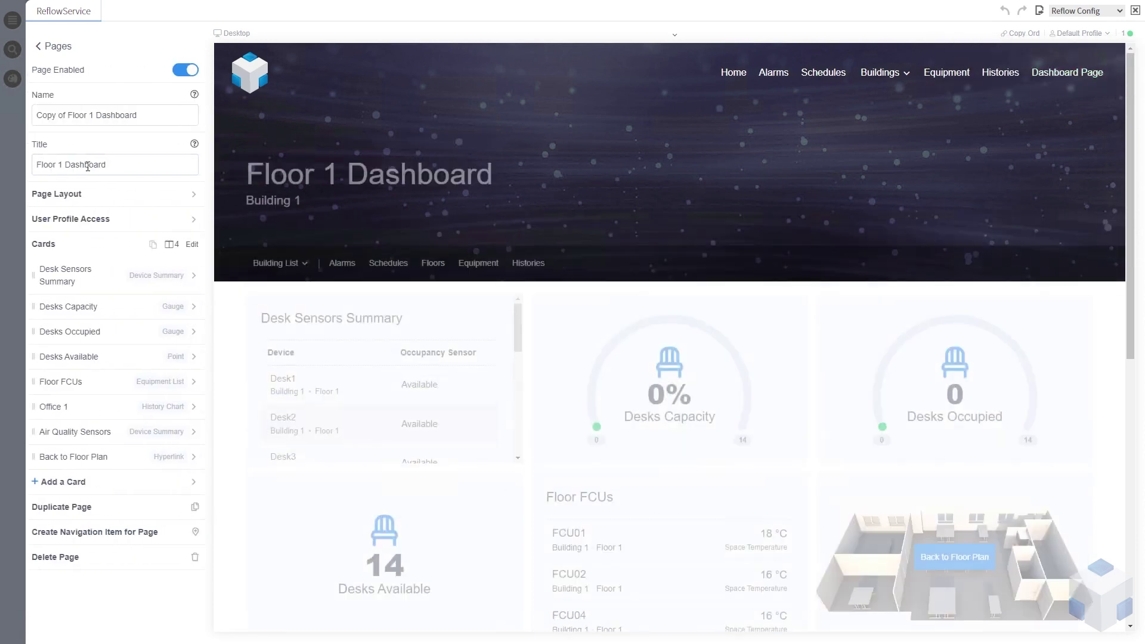
left_click(68, 115)
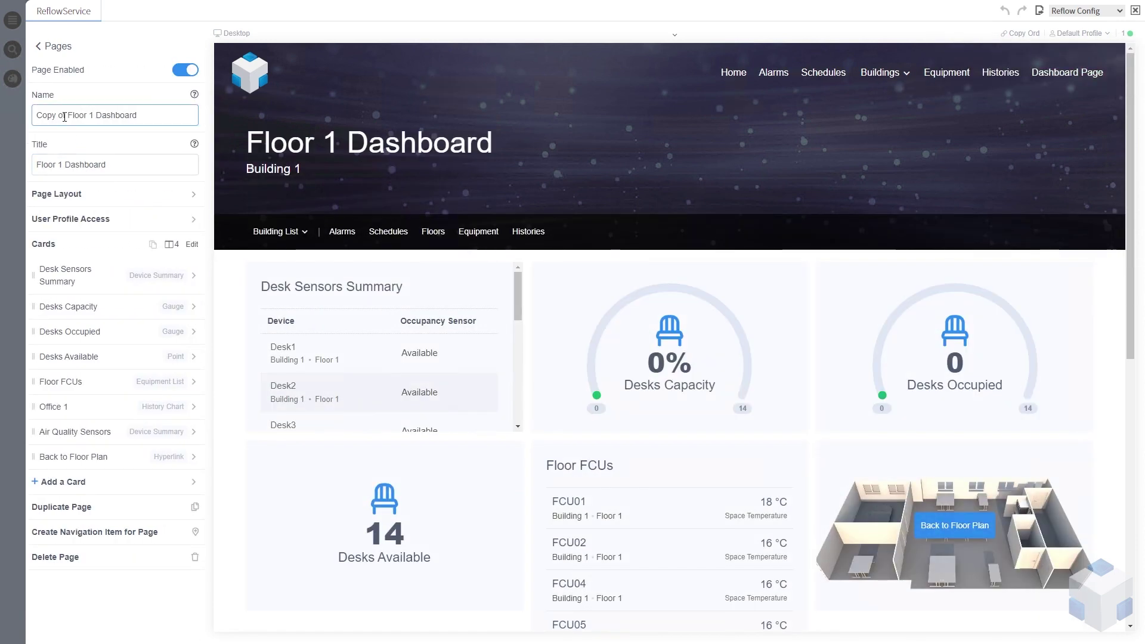
left_click_drag(68, 115, 36, 115)
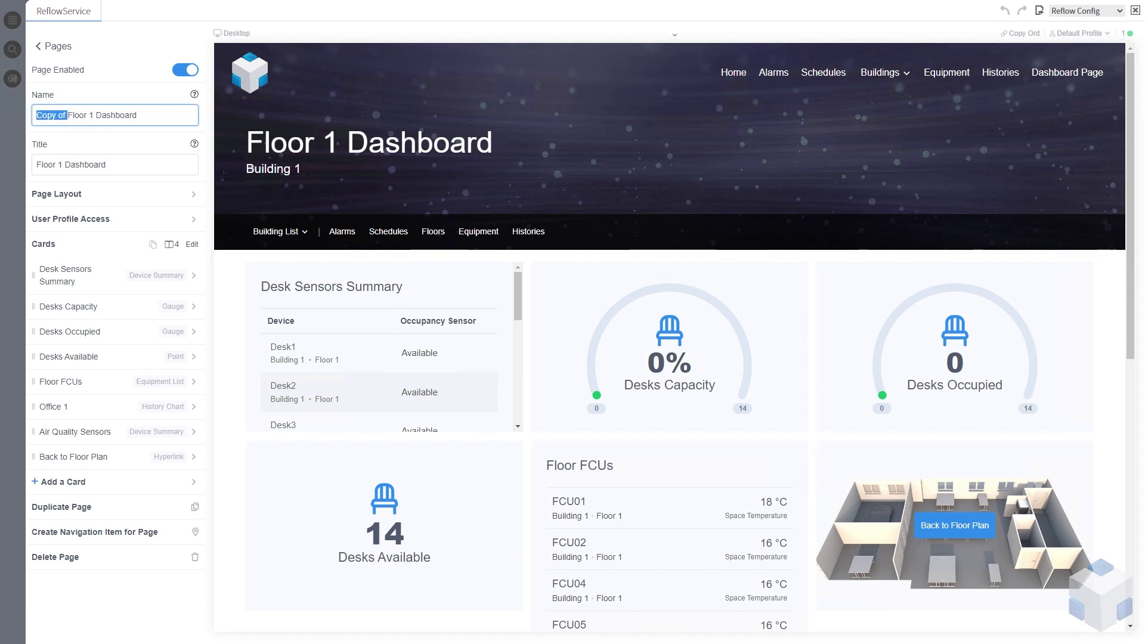
key("BackSpace")
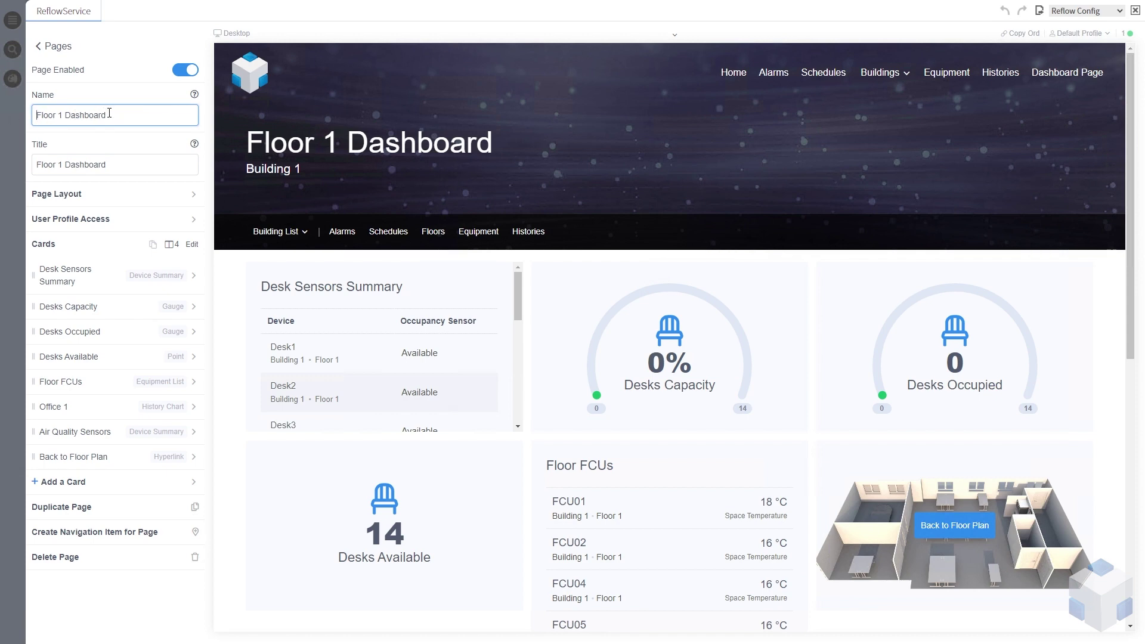
left_click(60, 114)
left_click(64, 50)
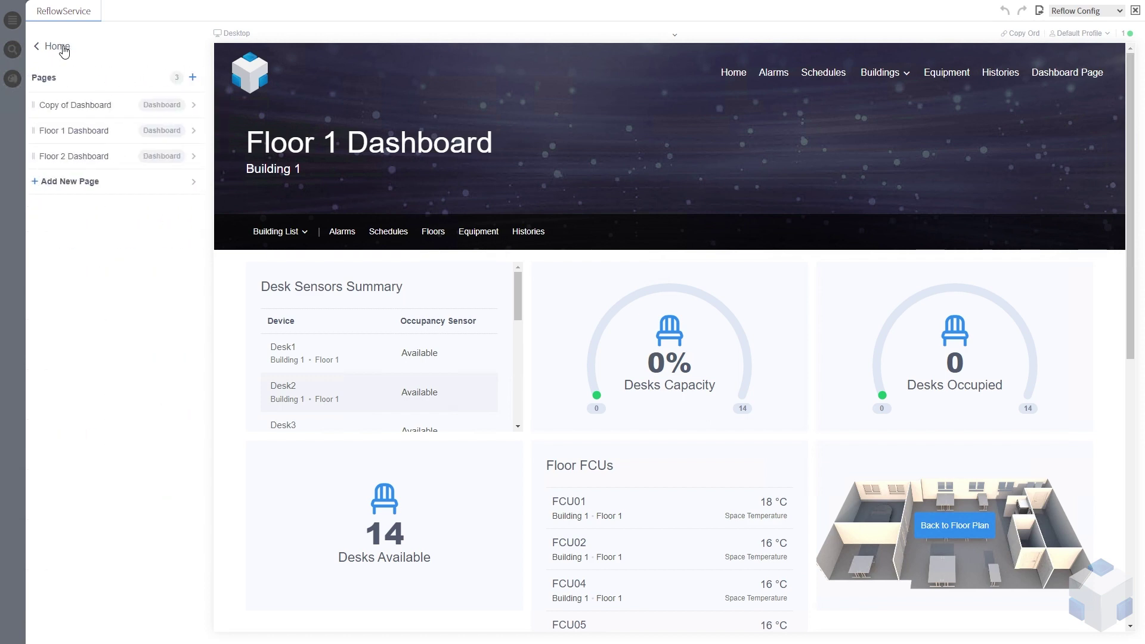
Duplicate the Floor 2 Dashboard page.
left_click(95, 159)
left_click(80, 121)
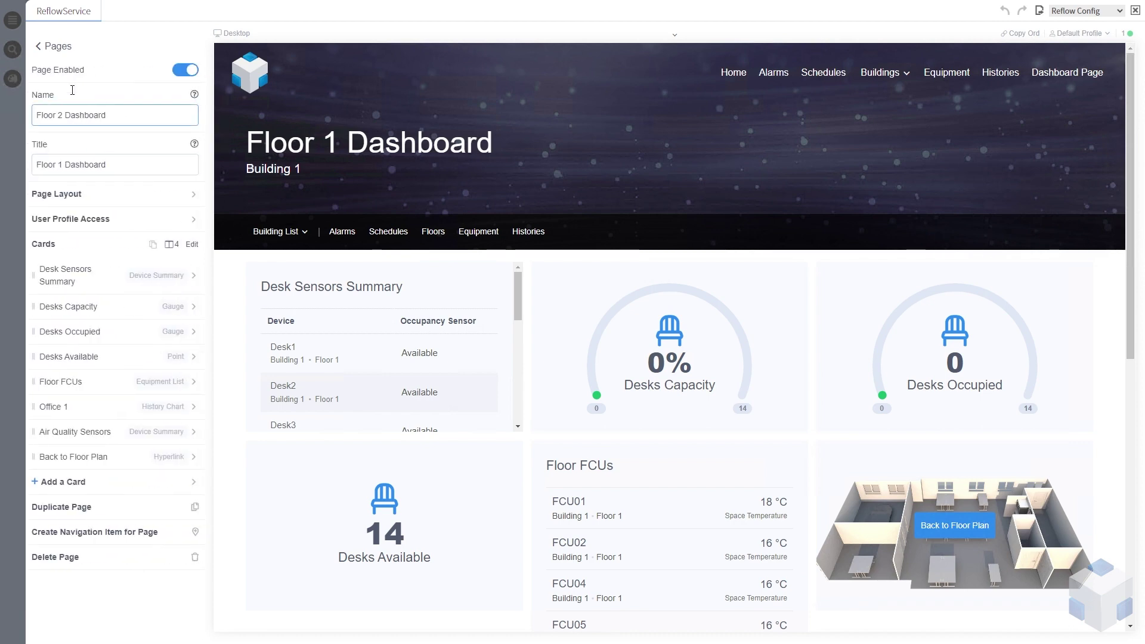
left_click(84, 507)
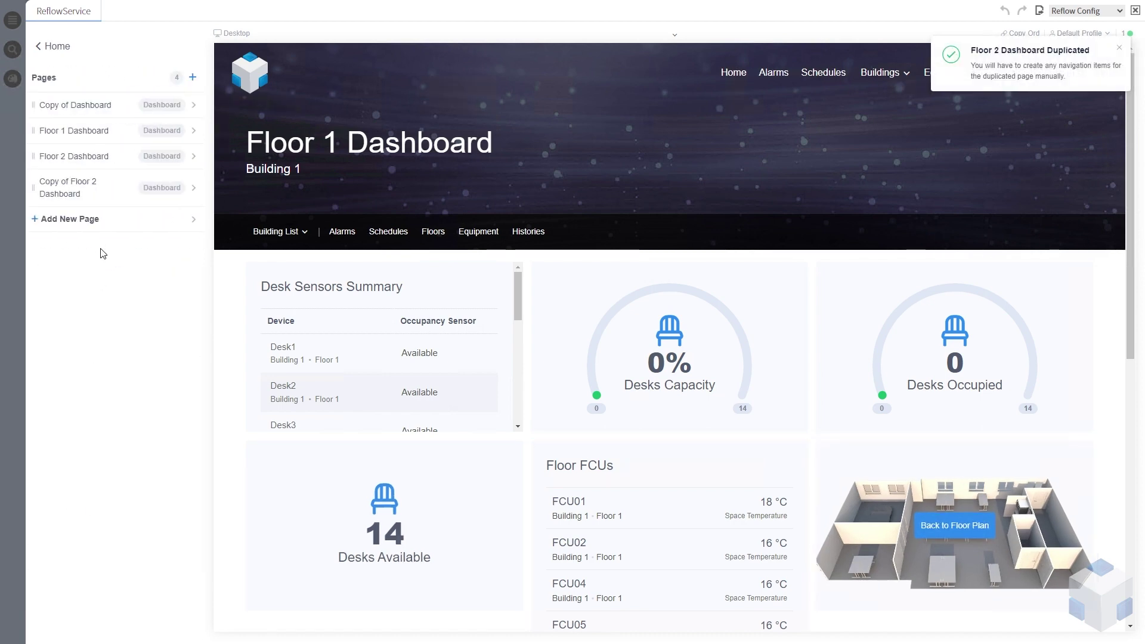
Rename the copy of the Floor 2 Dashboard page as Basement Dashboard and return to the list of pages.
left_click(88, 190)
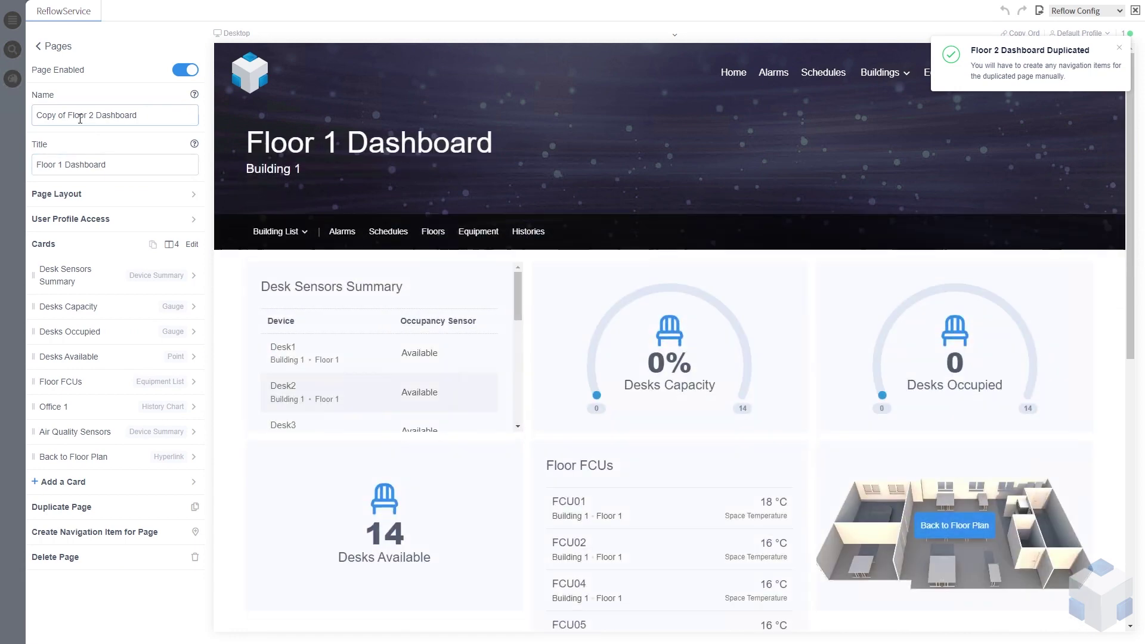
left_click(76, 116)
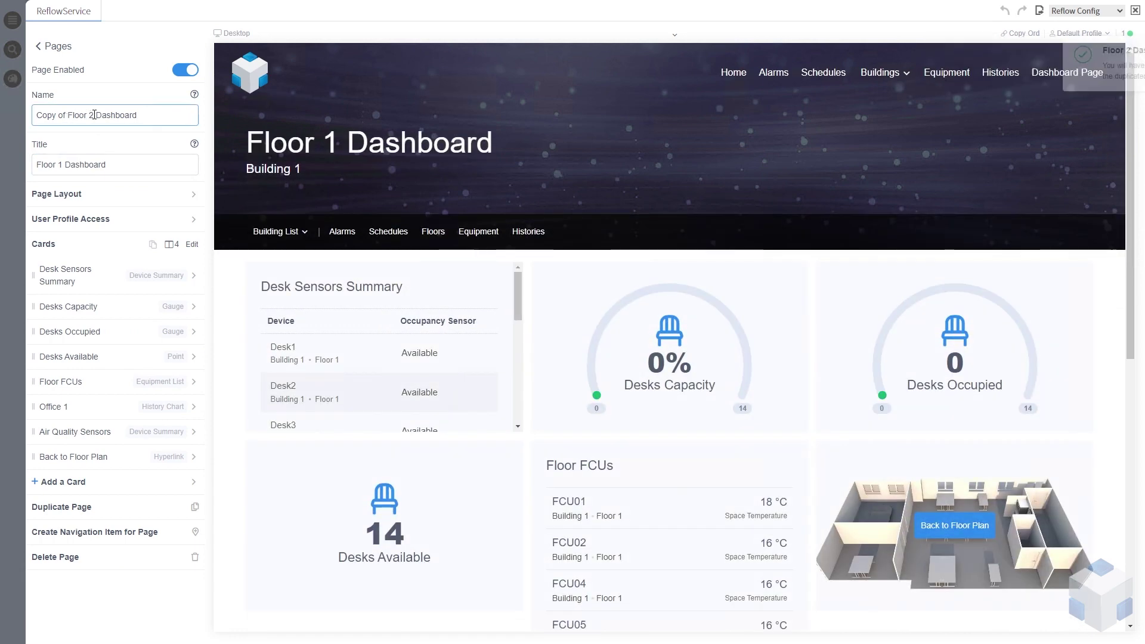
left_click_drag(93, 116, 35, 115)
type("Basement")
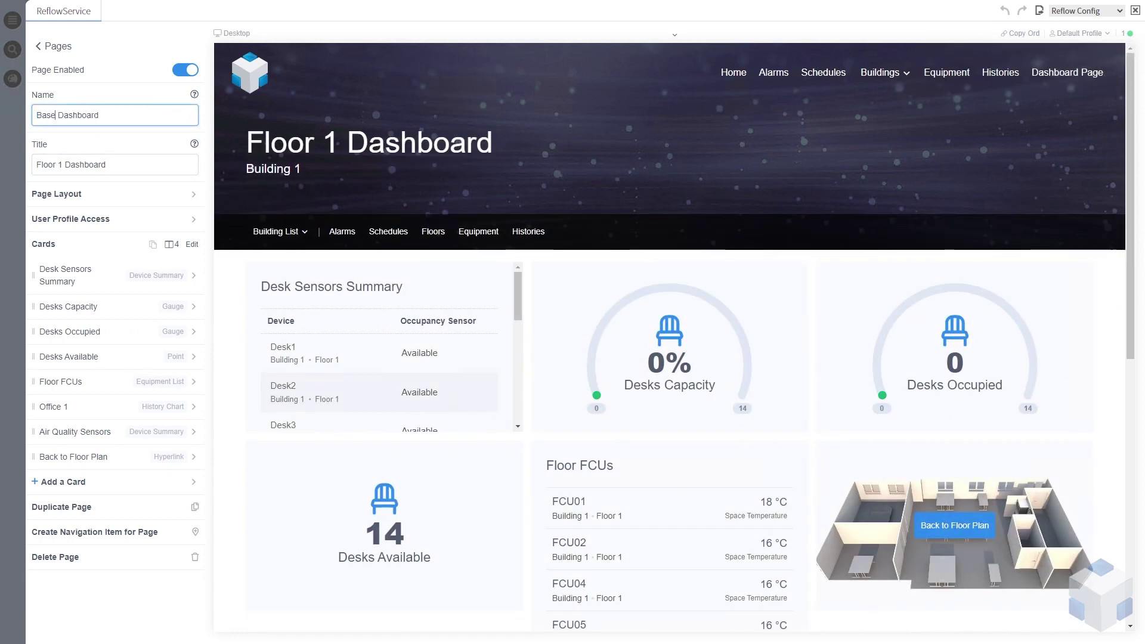
left_click(1140, 89)
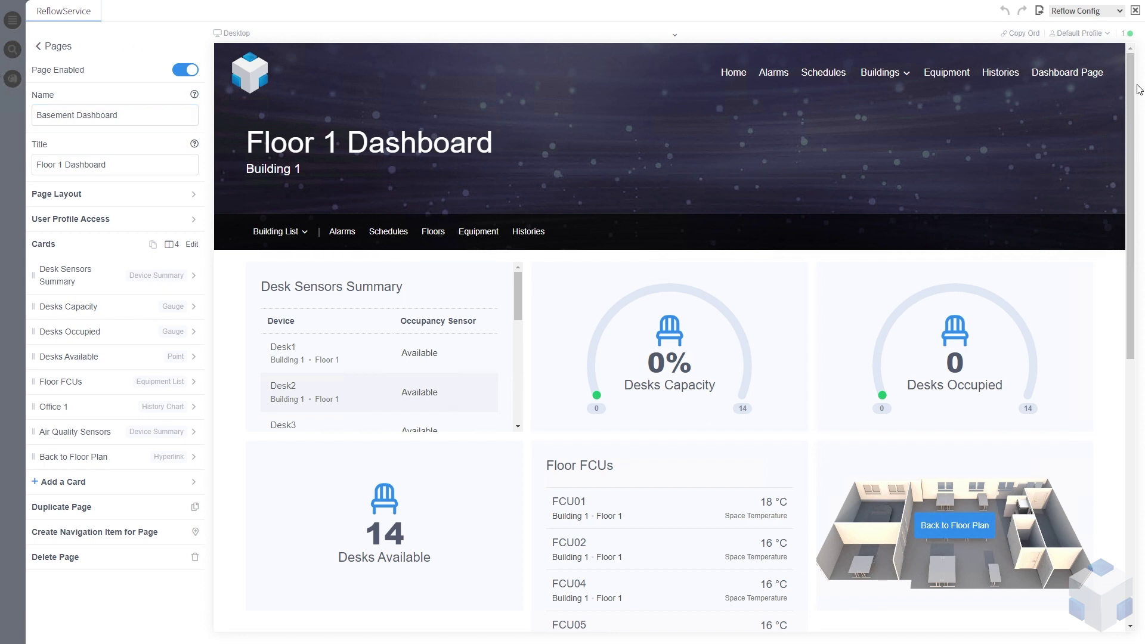
left_click(55, 46)
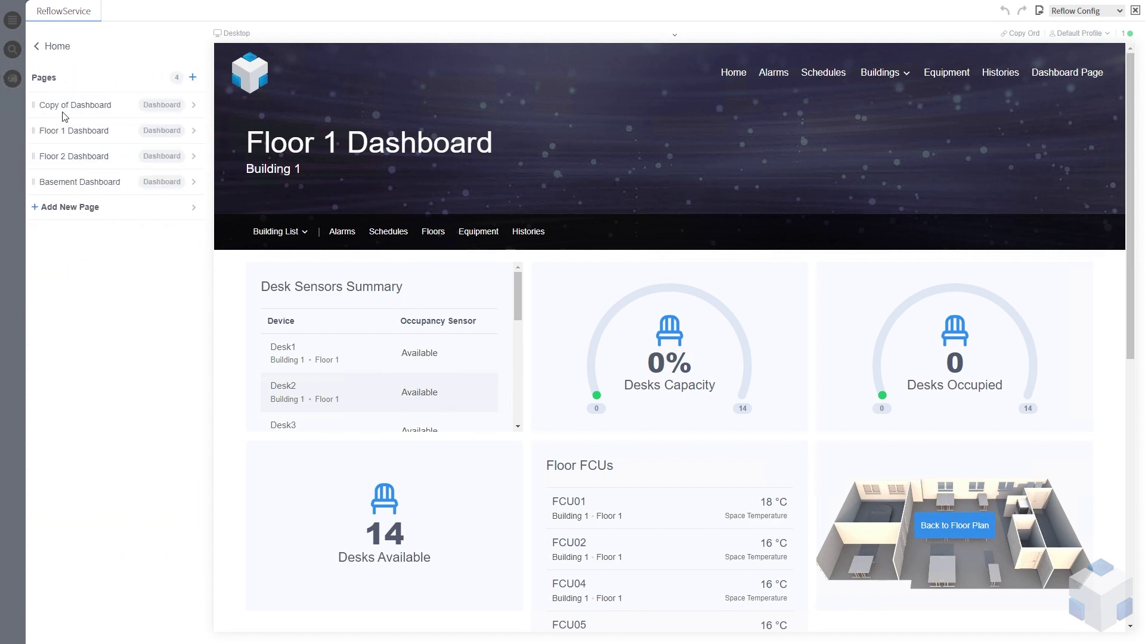
Duplicate the Basement Dashboard page and rename the copy as Office Dashboard.
left_click(81, 183)
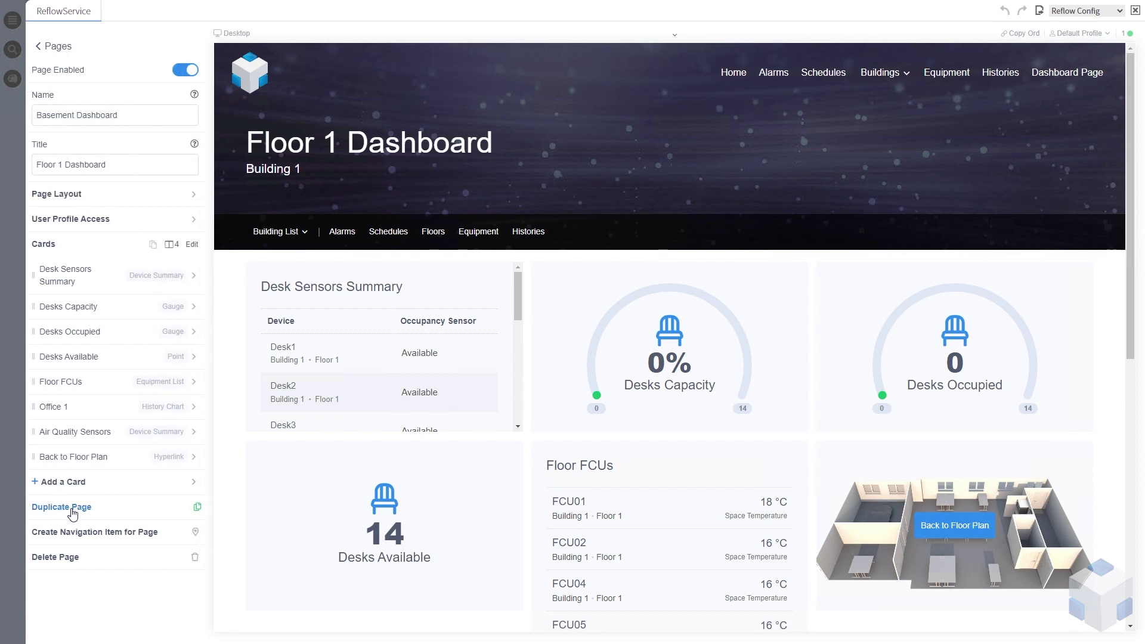
left_click(72, 510)
left_click(81, 217)
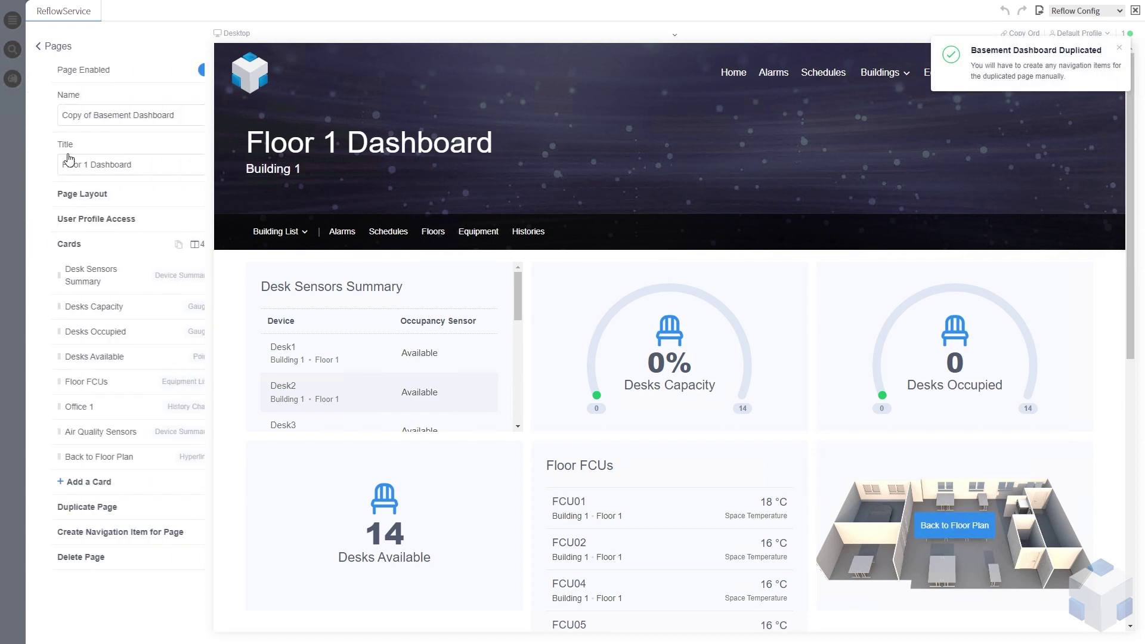
left_click_drag(105, 115, 0, 114)
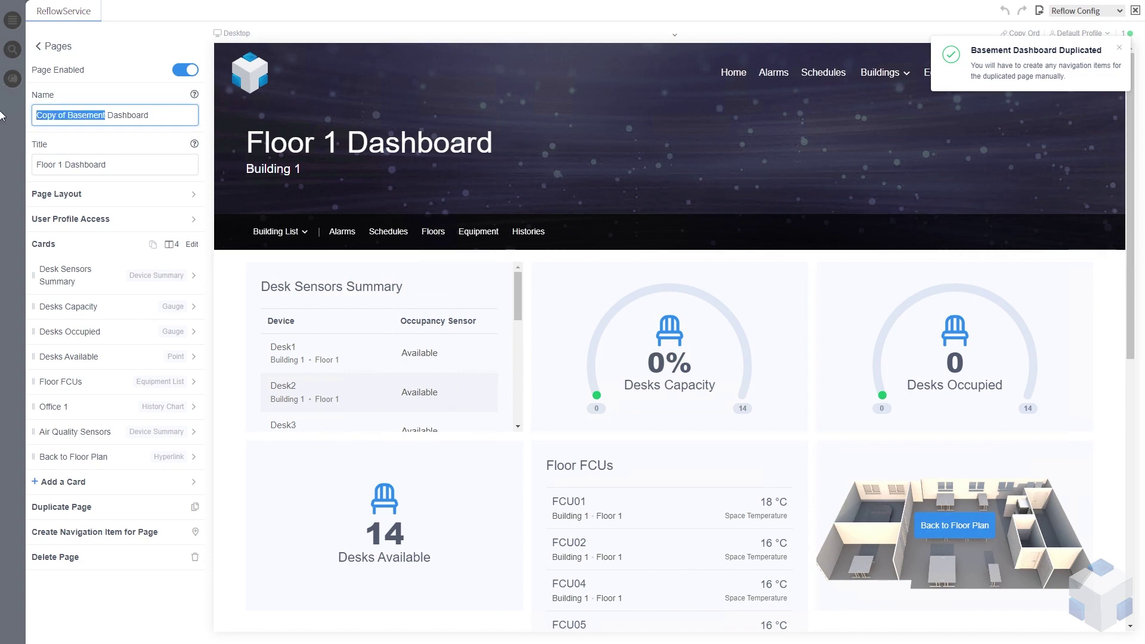
type("Offc")
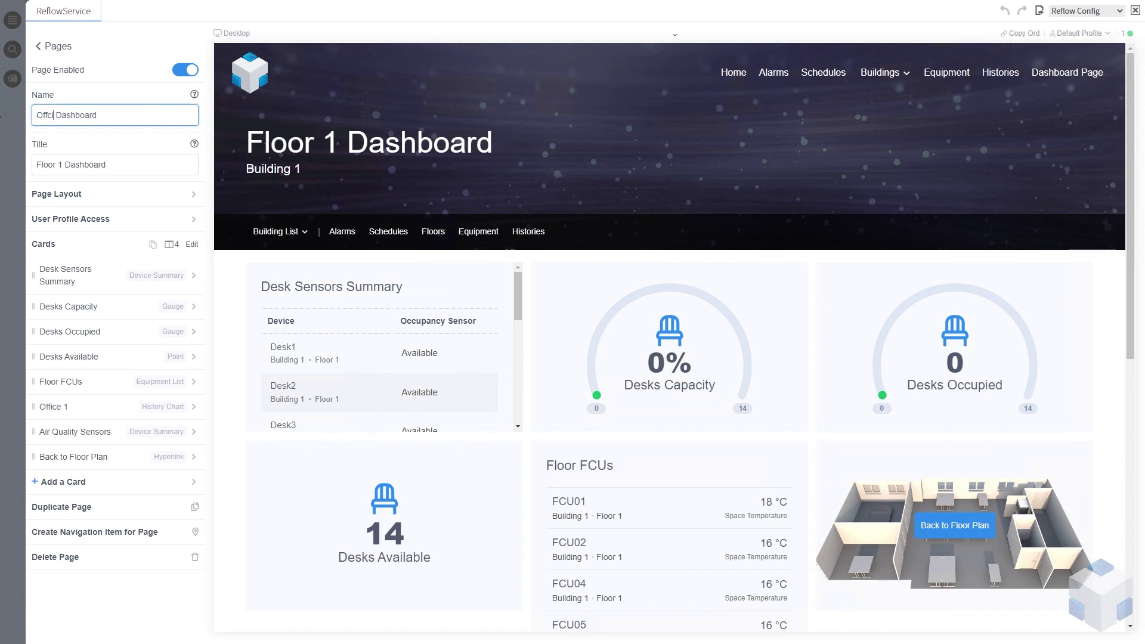
key("BackSpace")
type("ice")
Duplicate the Office Dashboard page, rename the copy as Gallery Dashboard and return to the list of pages.
left_click(80, 509)
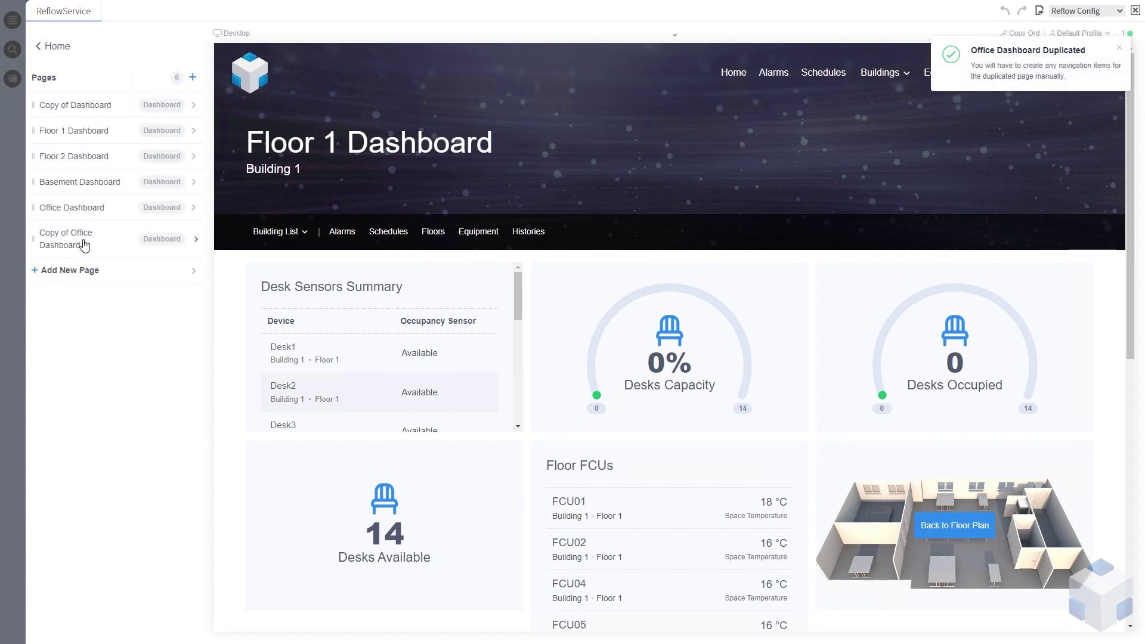
left_click(85, 242)
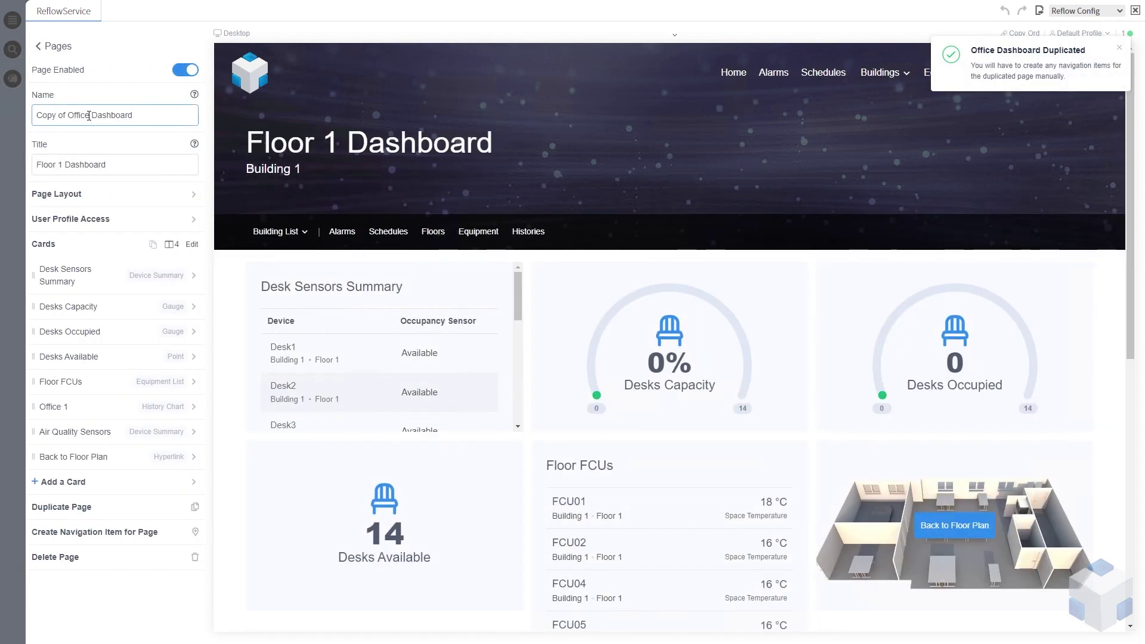
left_click_drag(90, 115, 7, 117)
type("Gale")
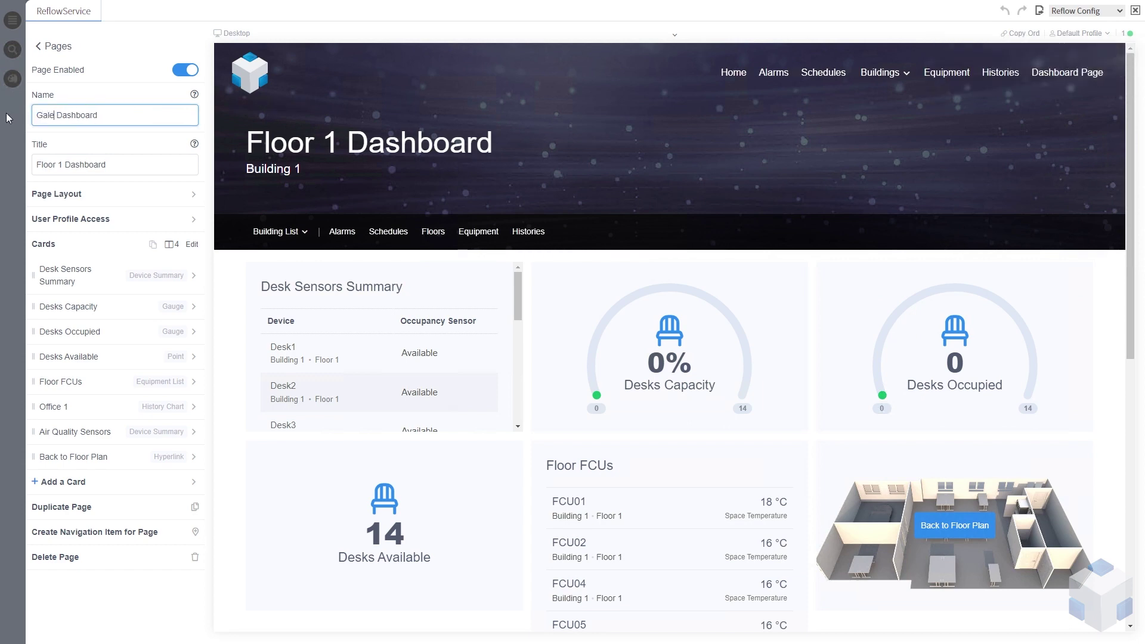
key("BackSpace")
type("lery")
left_click(58, 46)
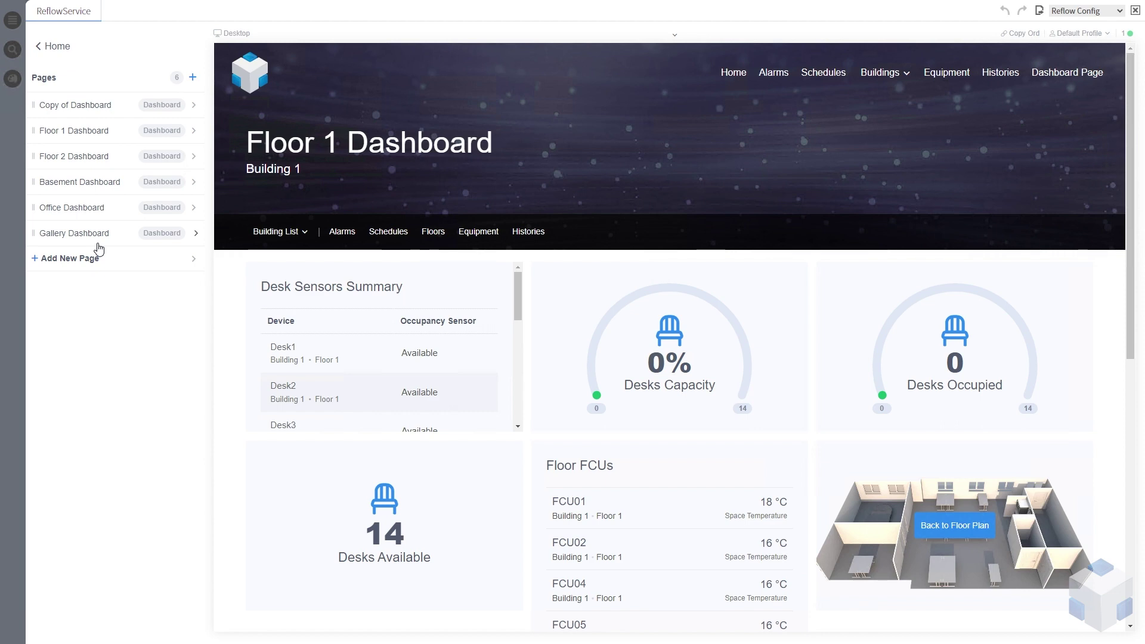
Leave the list of pages and open the site's navigation settings.
left_click(95, 158)
left_click(67, 53)
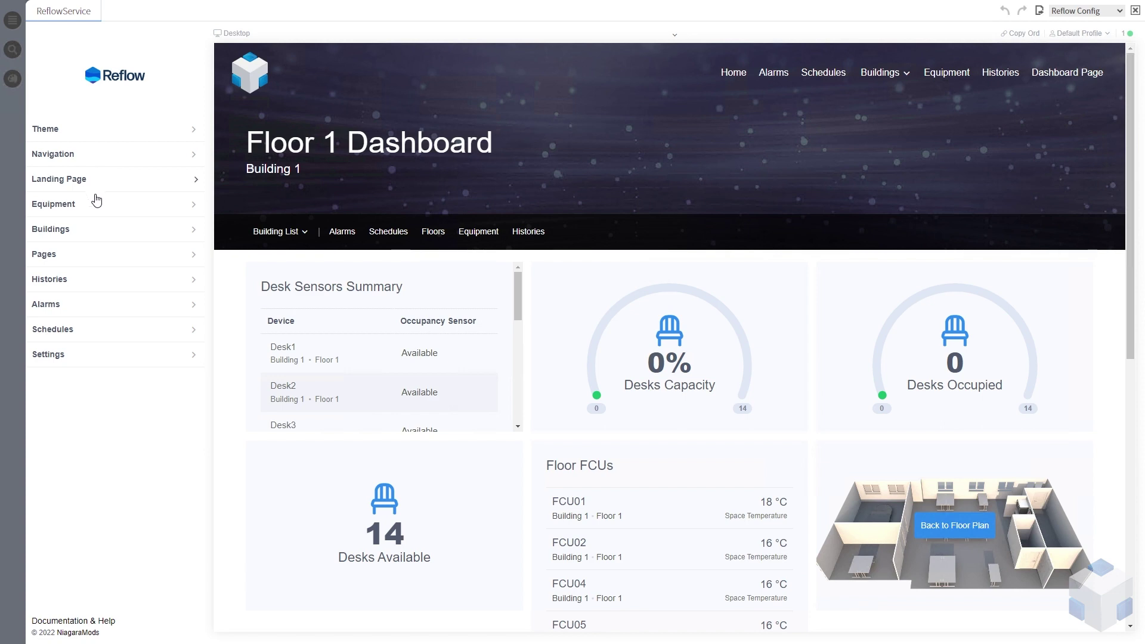
left_click(66, 161)
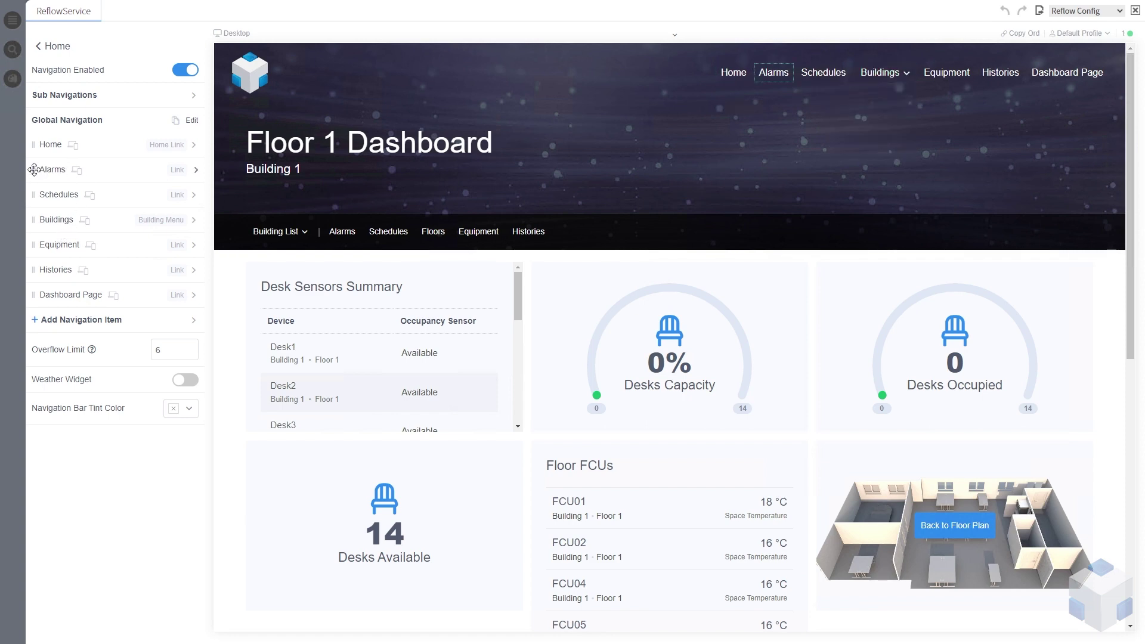
Move the Alarms item above Home in the global navigation and put it back below Home.
mouse_move(34, 170)
left_mouse_down()
mouse_move(37, 146)
mouse_move(34, 170)
left_mouse_up()
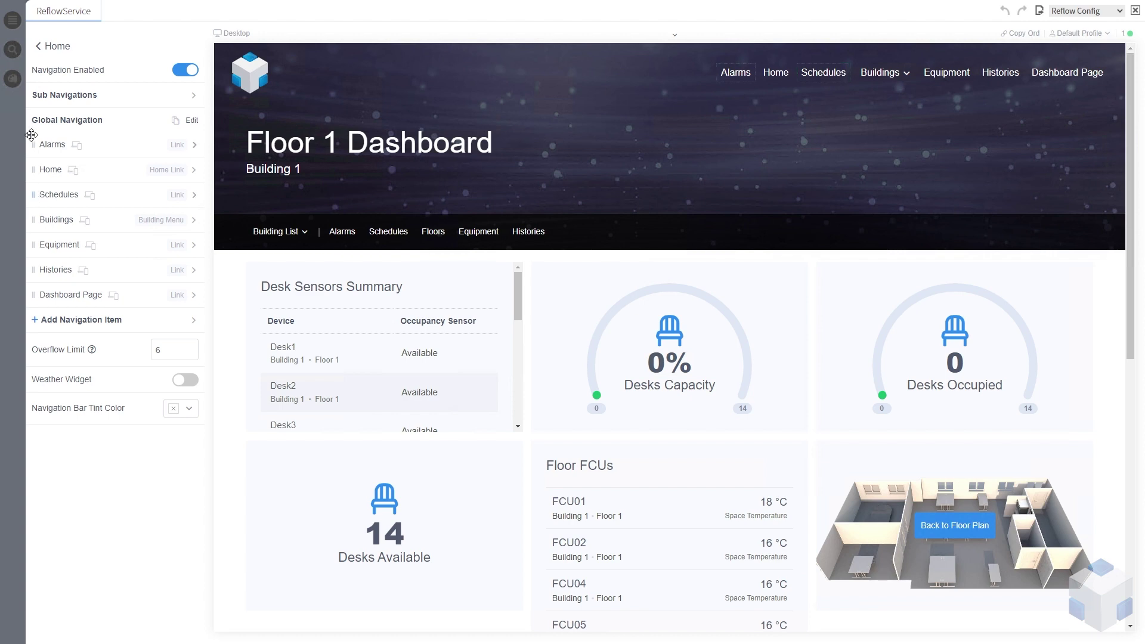
left_click_drag(36, 144, 37, 172)
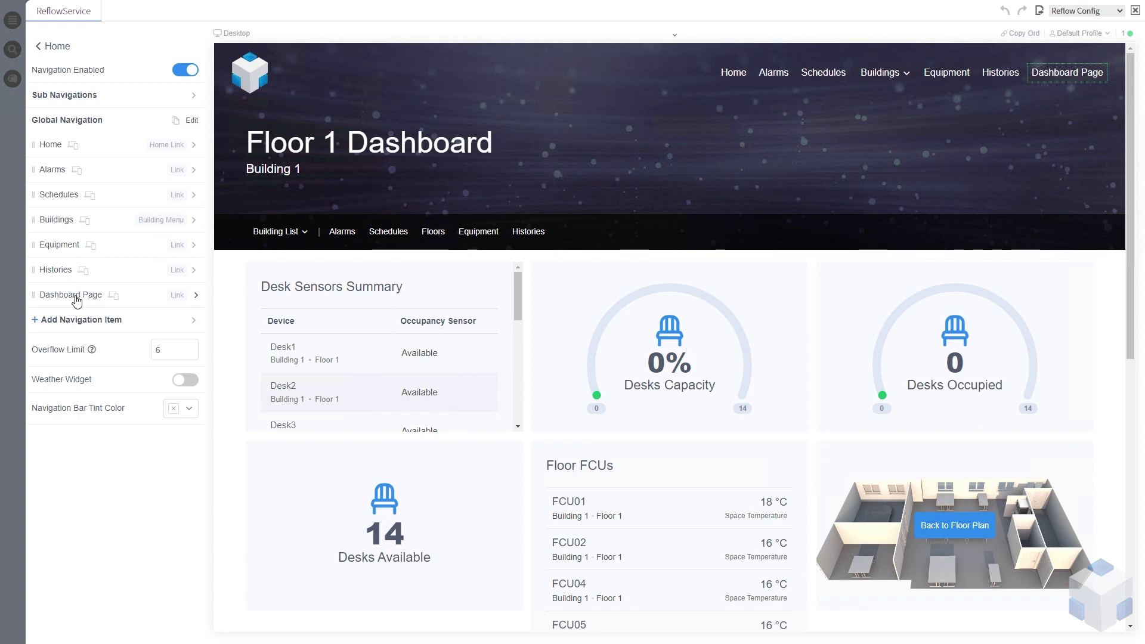
Change the item type of the Dashboard Page navigation item to Dropdown Menu.
left_click(156, 301)
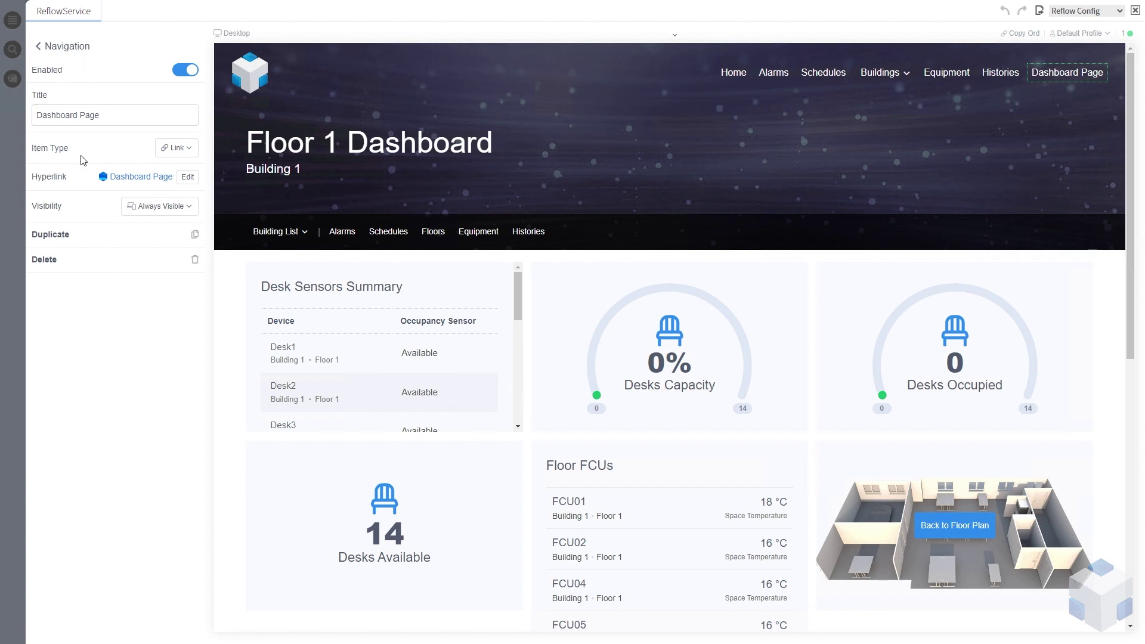
left_click(188, 150)
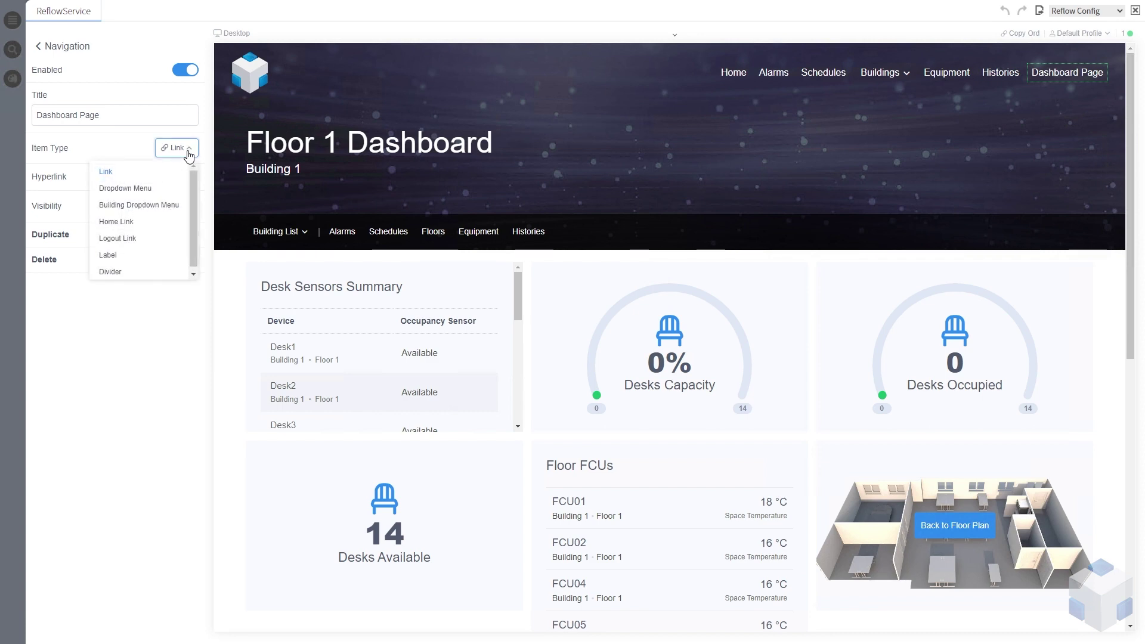
left_click(138, 189)
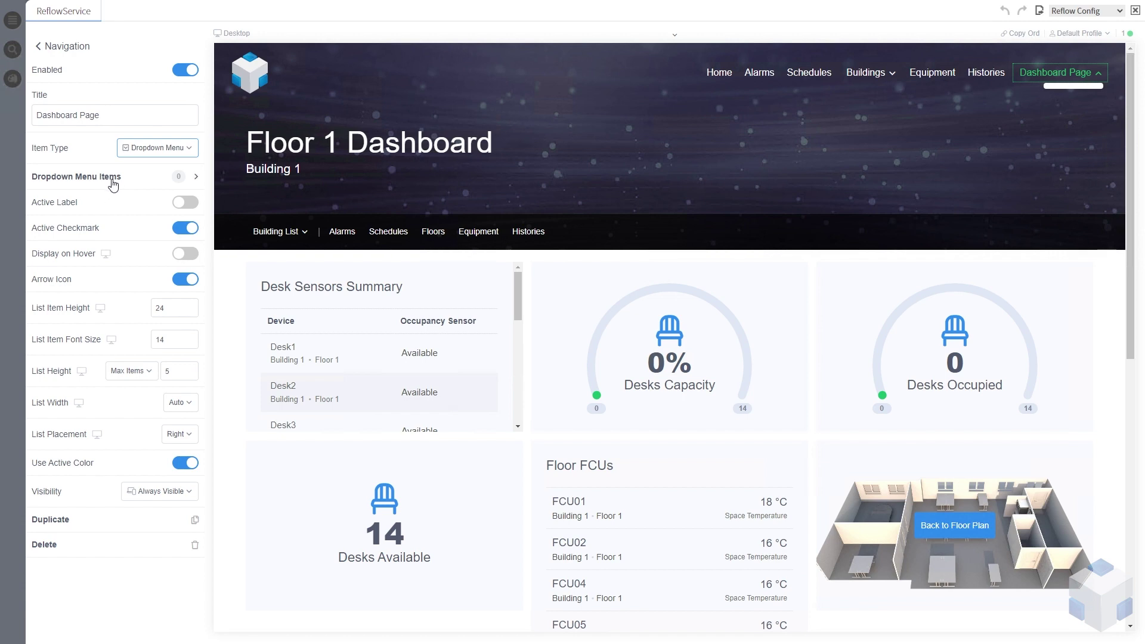
Add a first item to the Dashboard Page dropdown menu and link it to the Floor 1 Dashboard page.
left_click(112, 181)
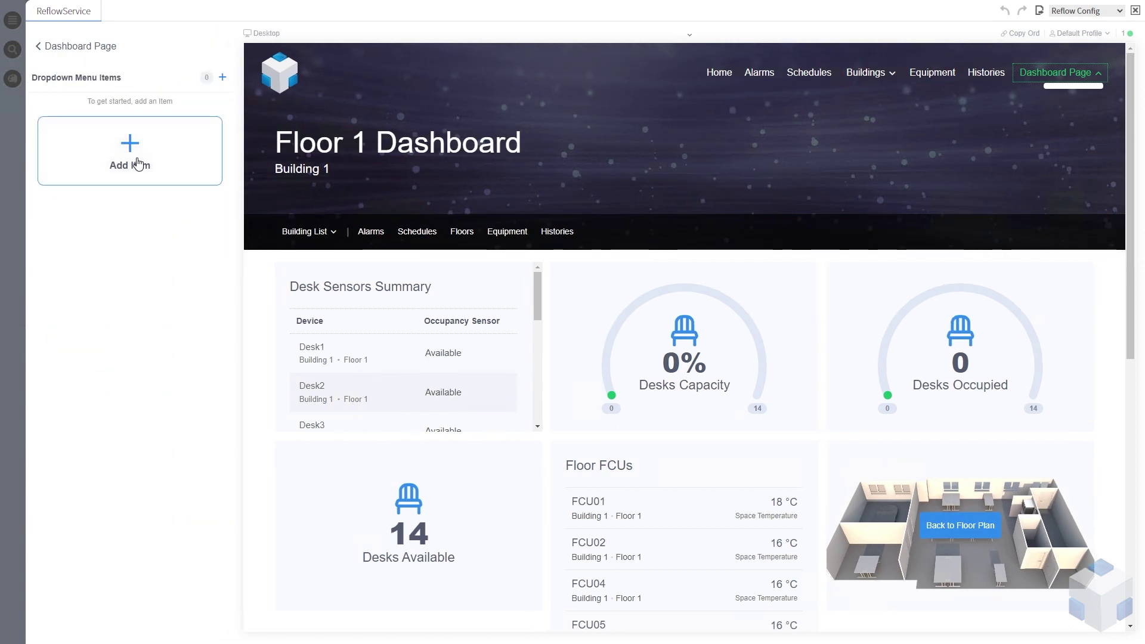
left_click(138, 164)
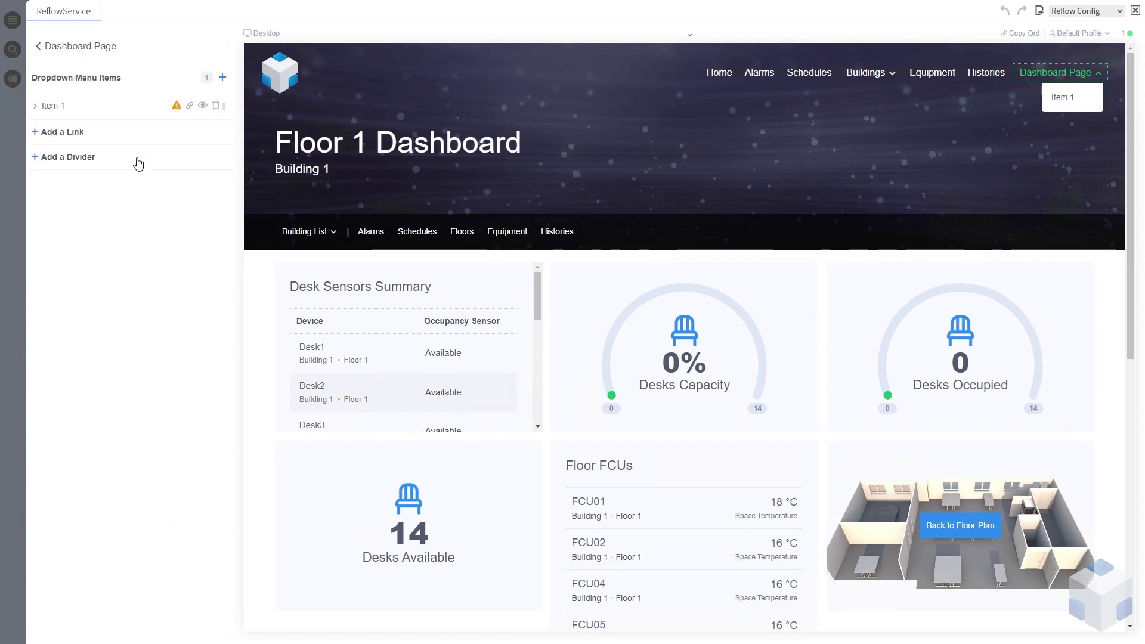
double_click(58, 108)
left_click(173, 113)
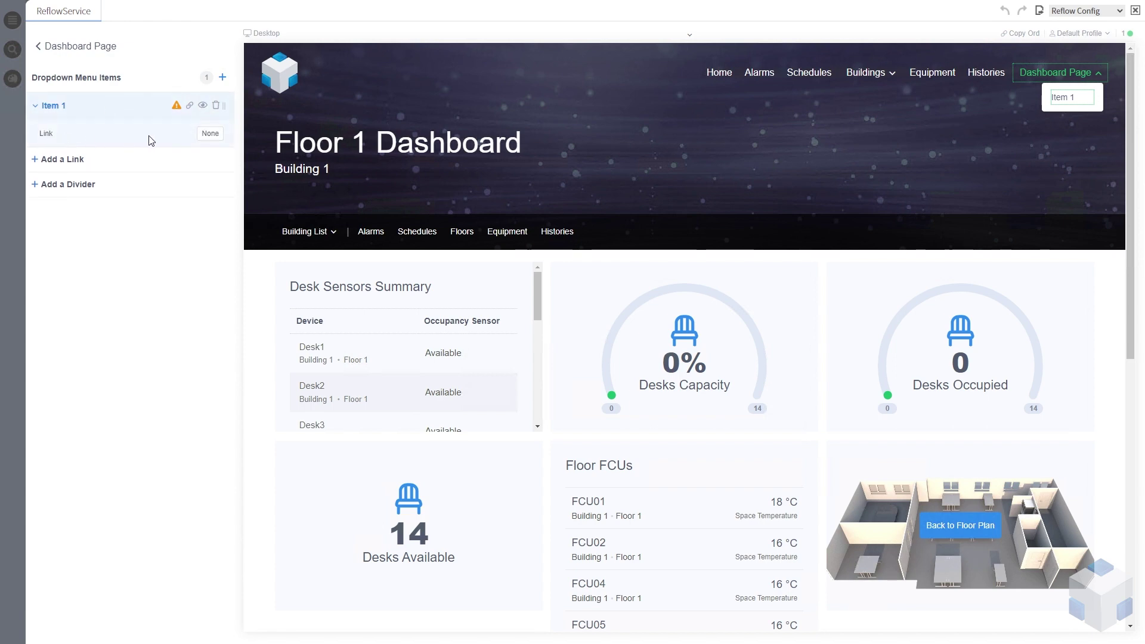
left_click(210, 135)
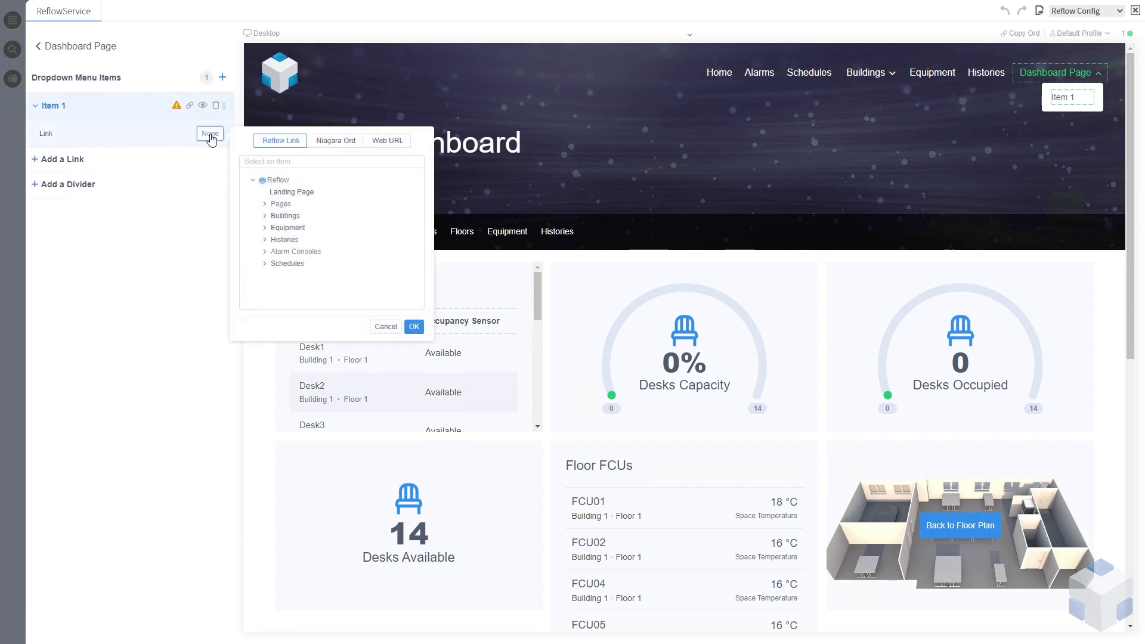
left_click(266, 205)
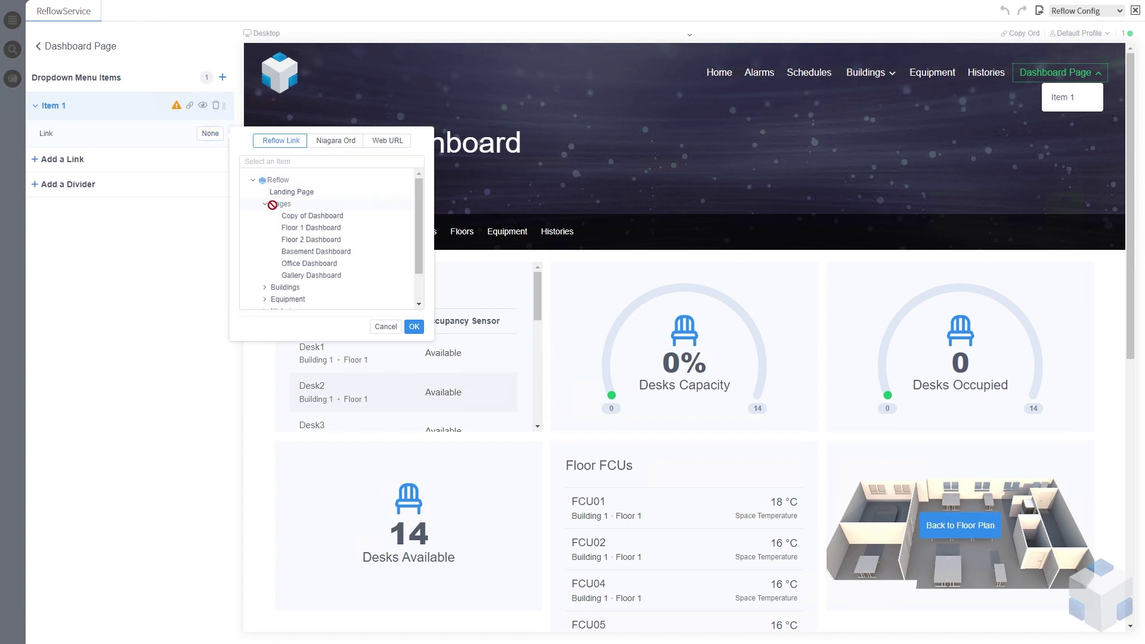
left_click(315, 230)
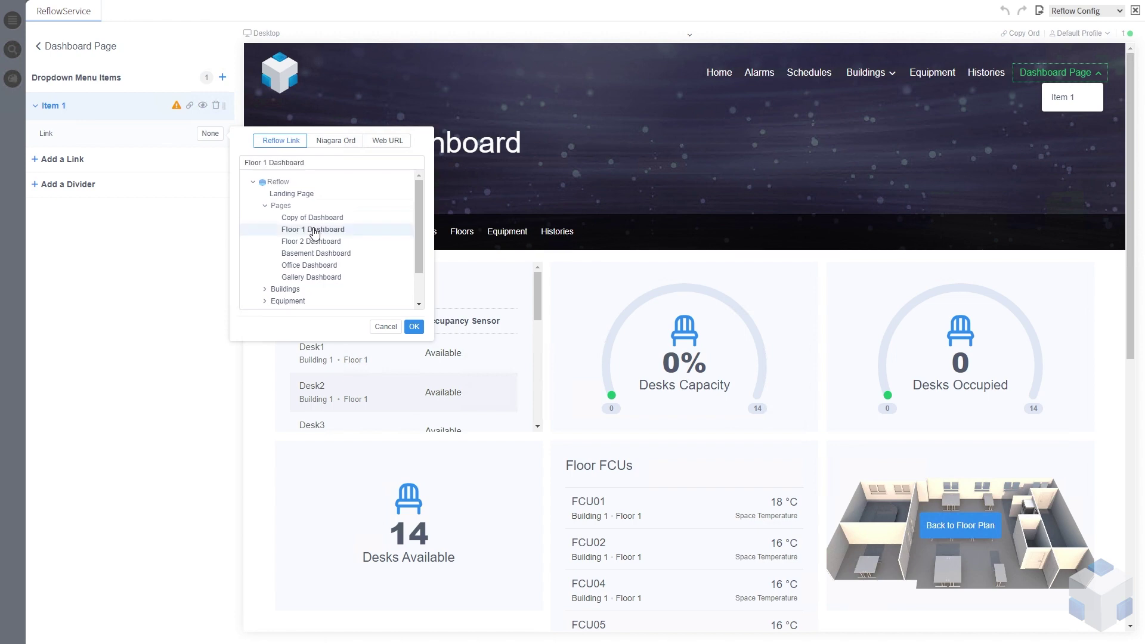
left_click(414, 327)
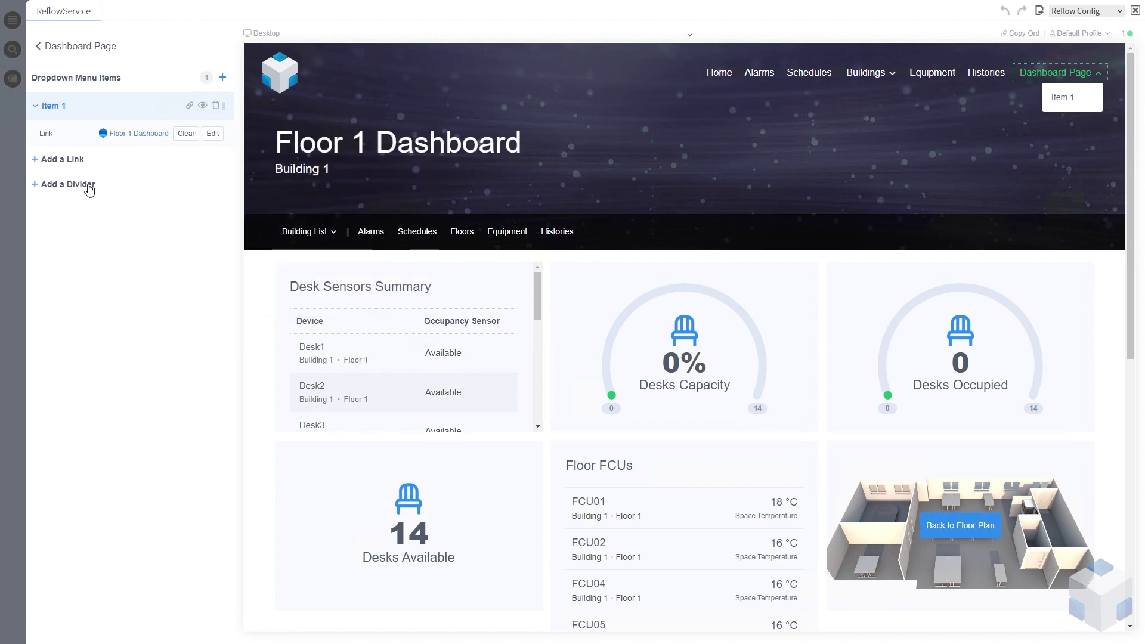
Add a second link to the dropdown menu and point it to the Floor 2 Dashboard page.
left_click(35, 164)
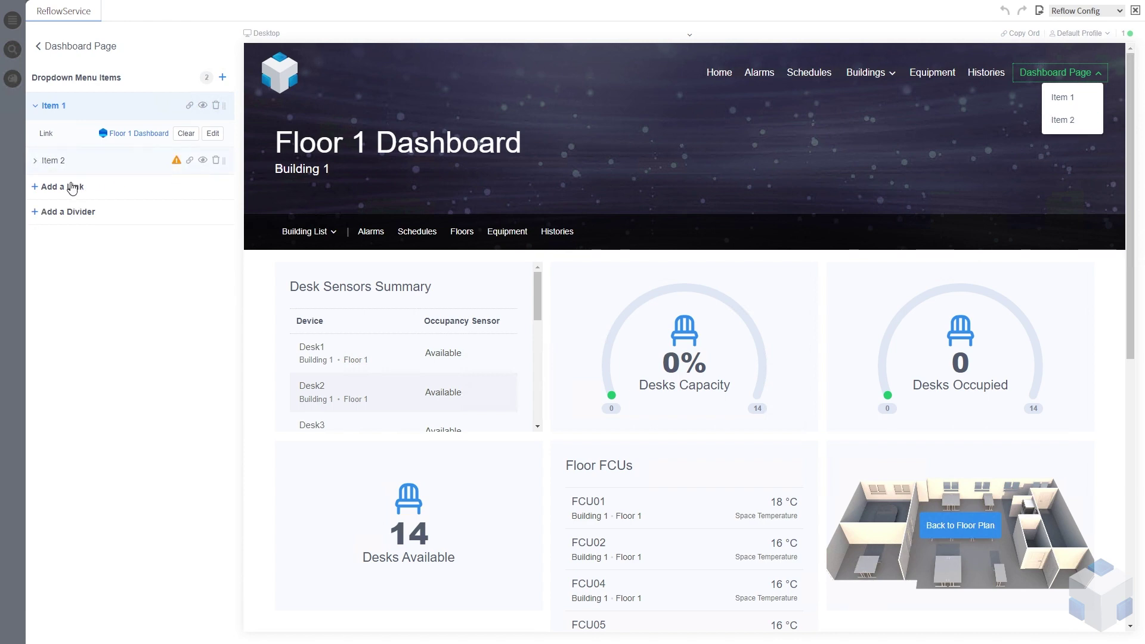
left_click(35, 161)
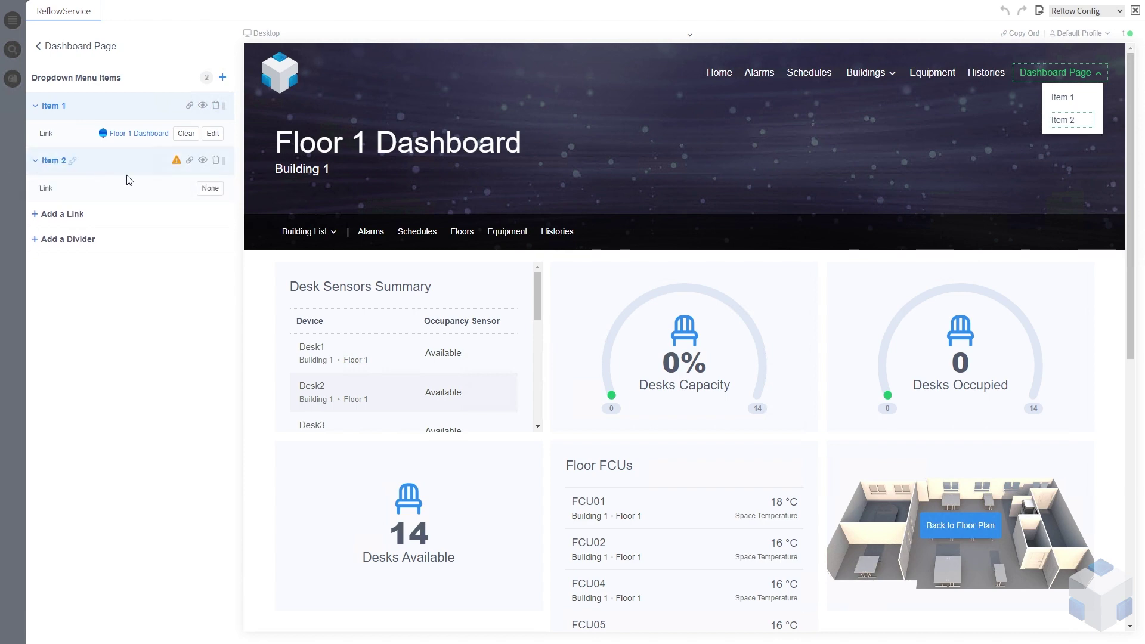
left_click(210, 190)
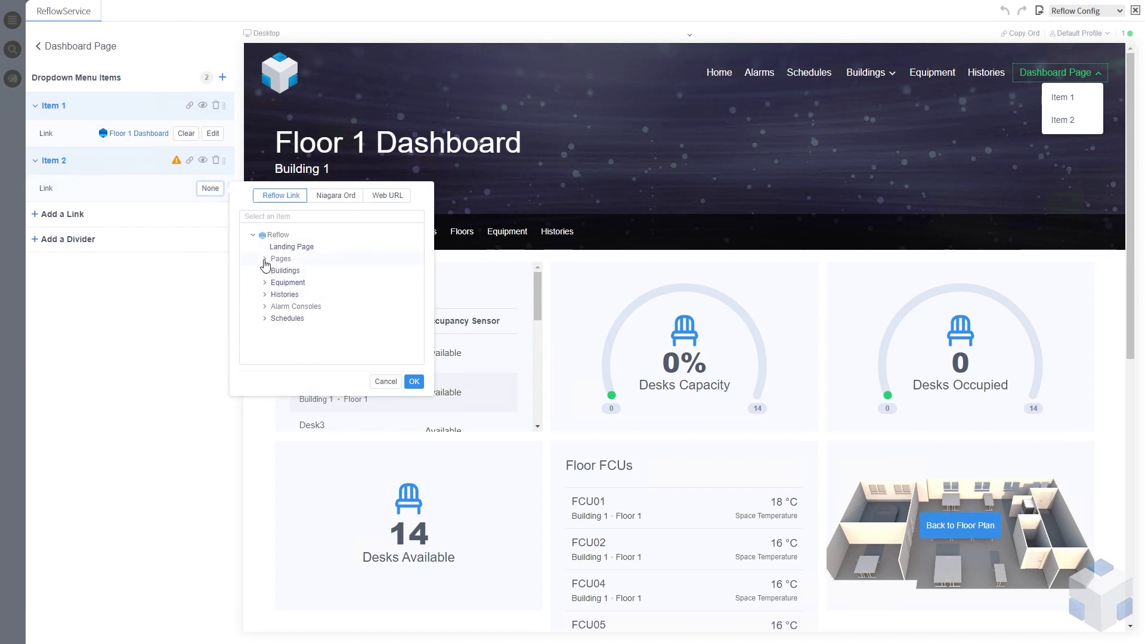
left_click(266, 259)
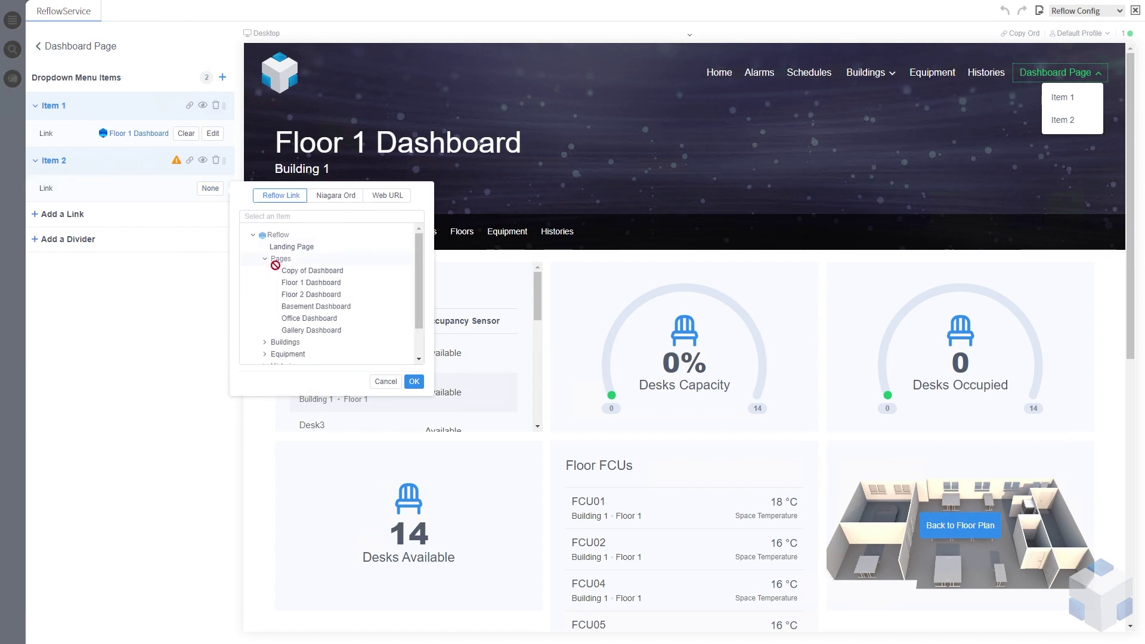
left_click(315, 295)
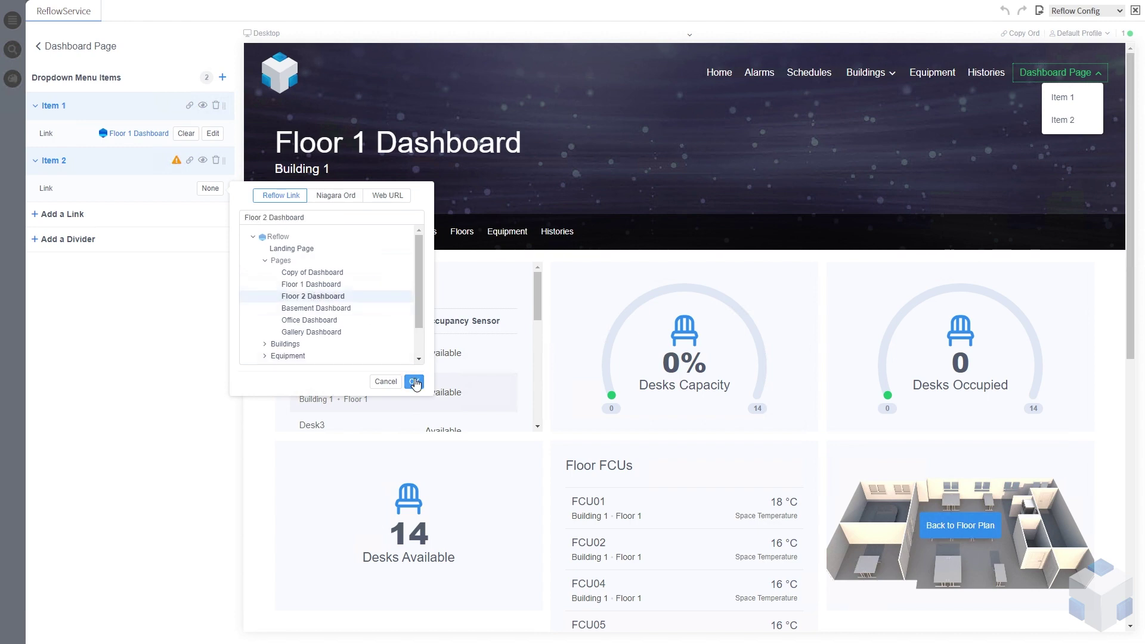
left_click(414, 382)
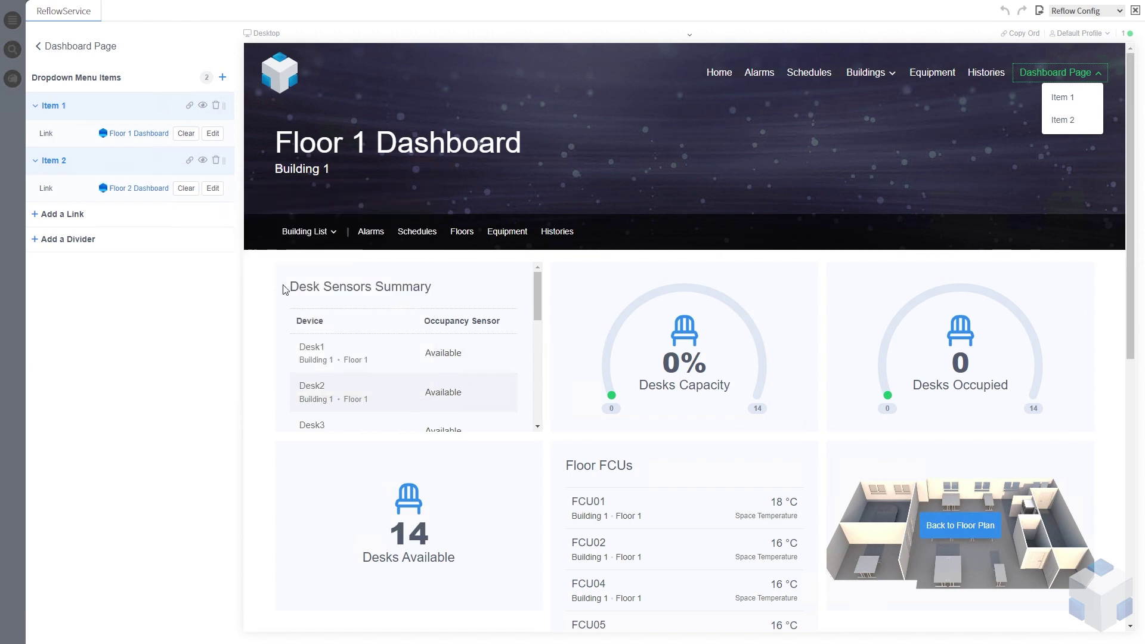
Add a third link to the dropdown menu and point it to the Basement Dashboard page.
left_click(37, 215)
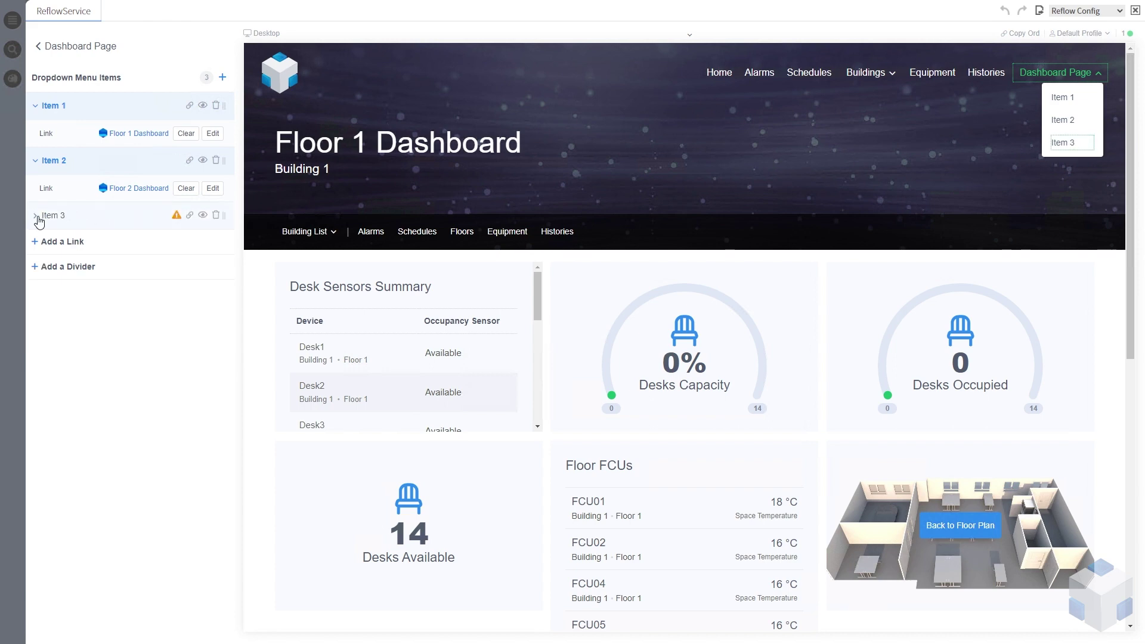
left_click(37, 218)
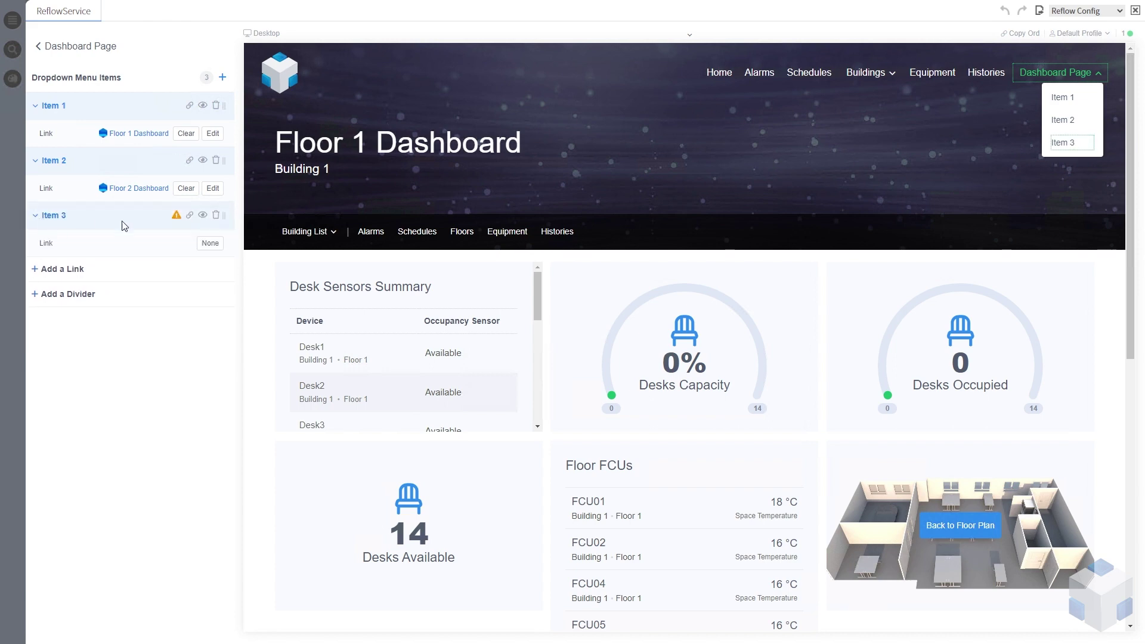
left_click(211, 246)
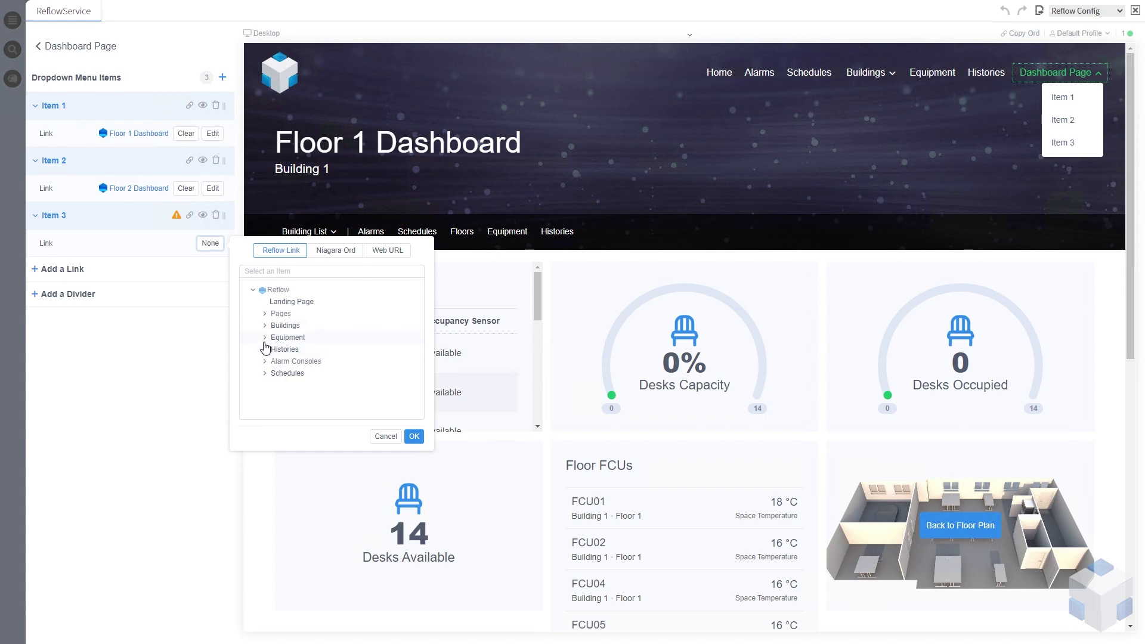
left_click(265, 314)
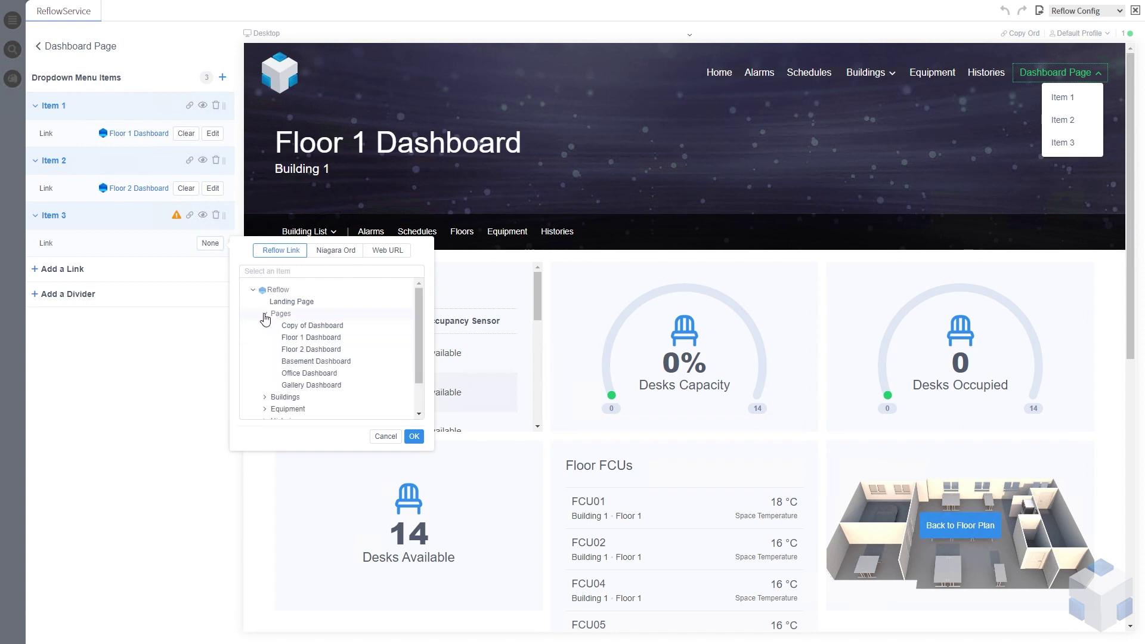
left_click(306, 362)
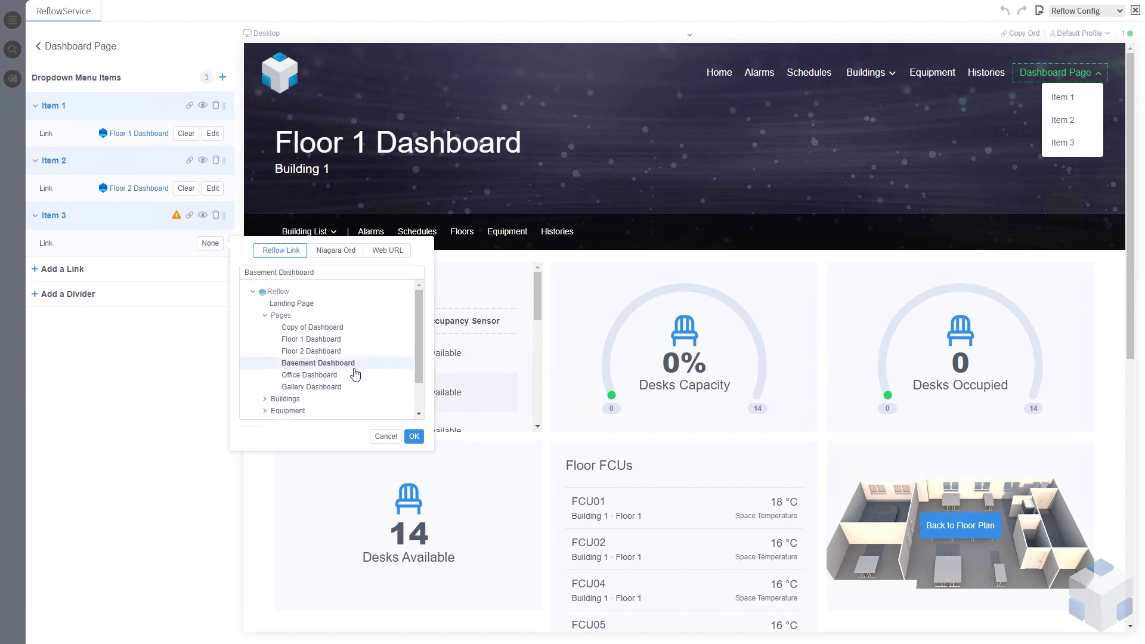
left_click(414, 438)
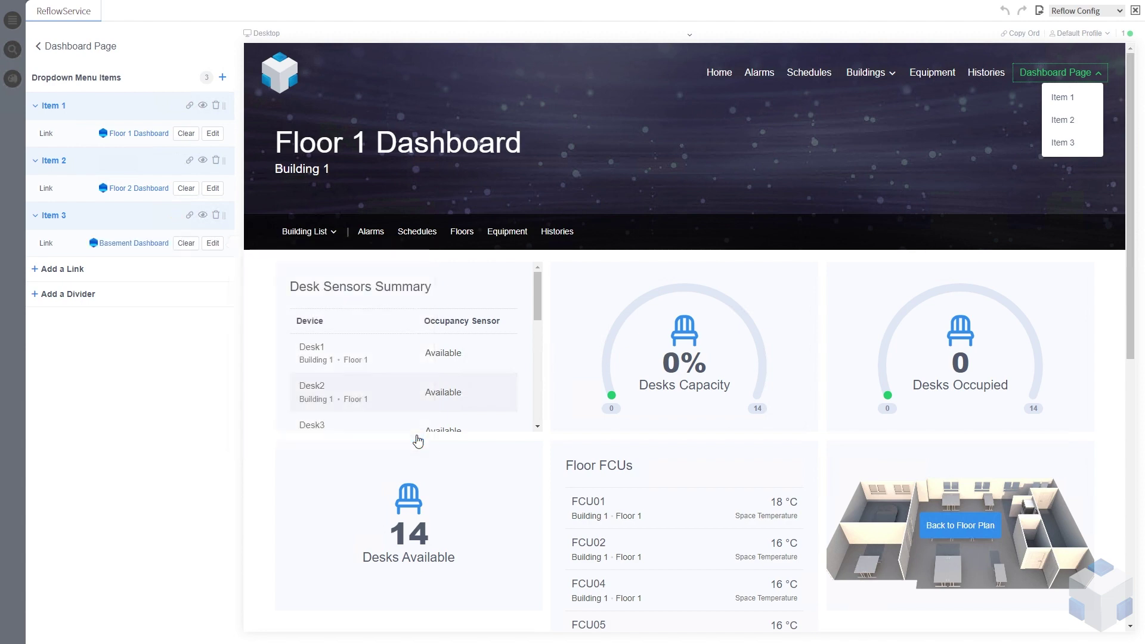
Add a fourth link to the dropdown menu and point it to the Office Dashboard page.
left_click(57, 270)
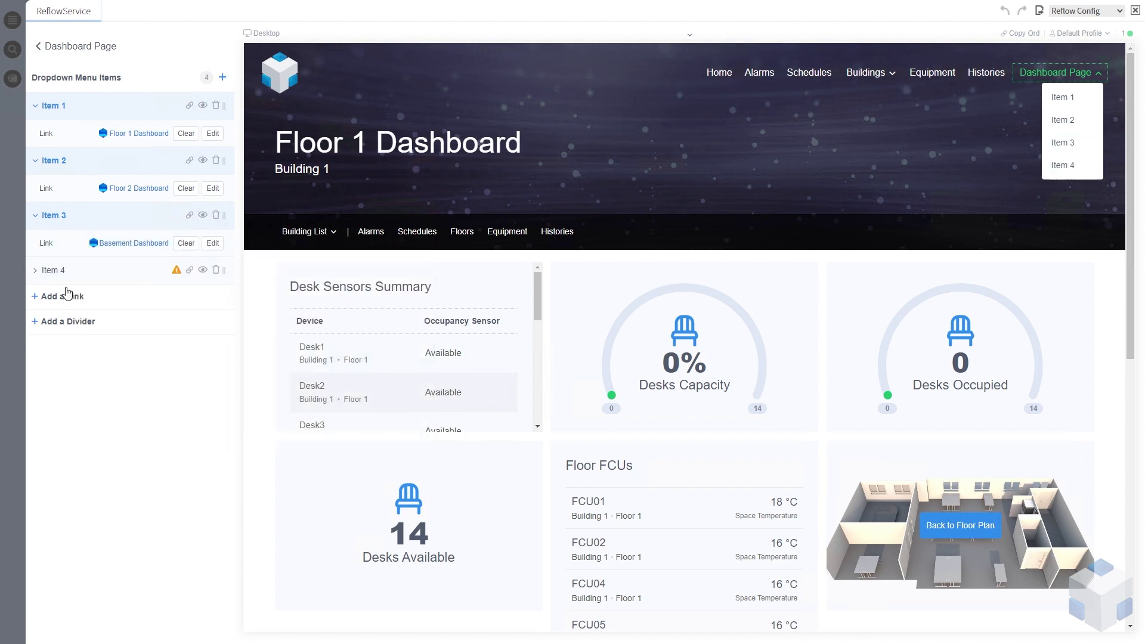
left_click(36, 273)
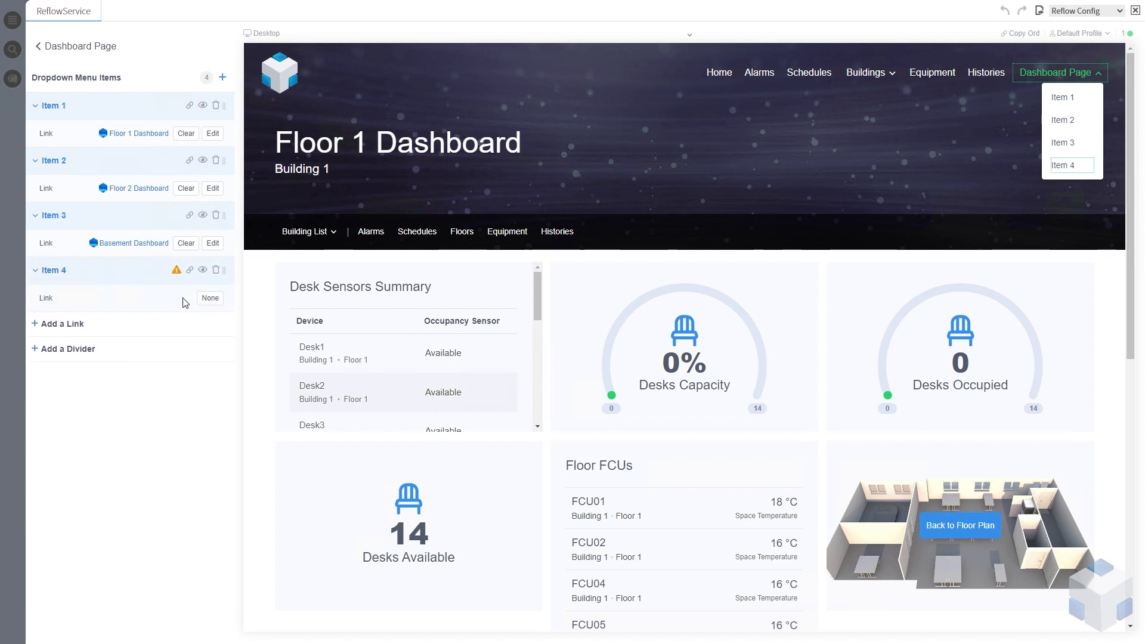
left_click(210, 298)
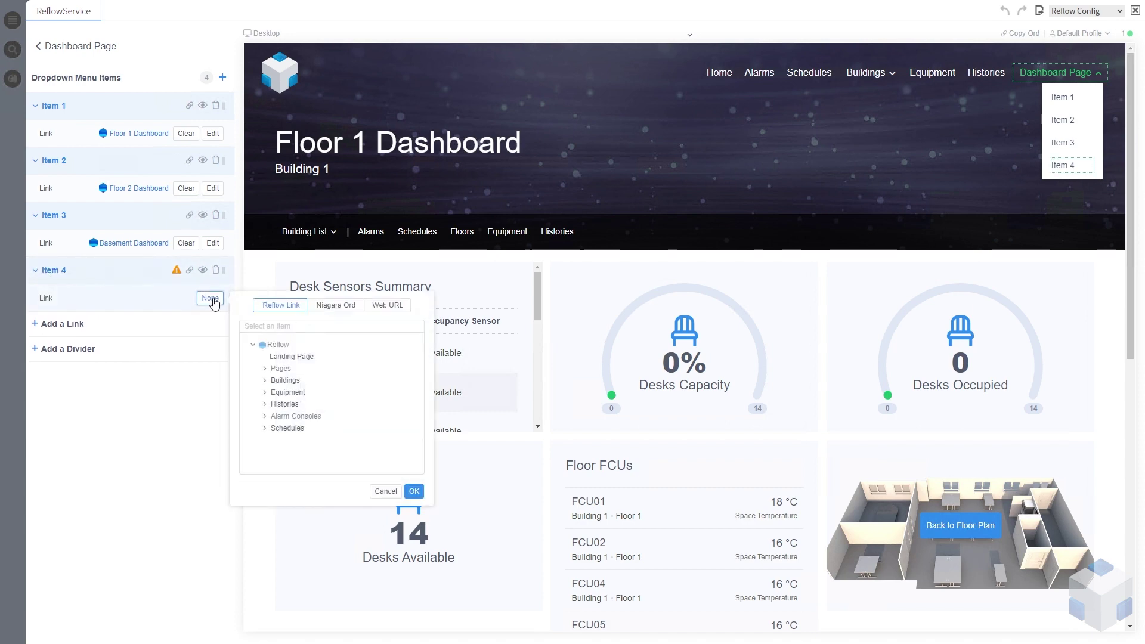
left_click(266, 369)
left_click(322, 430)
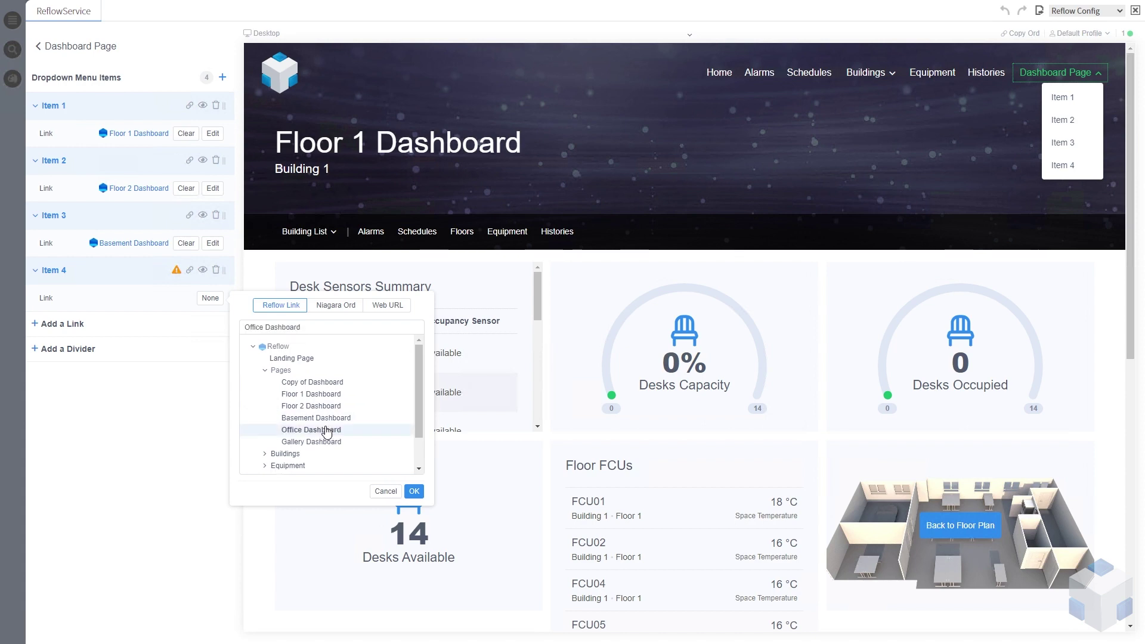
left_click(414, 491)
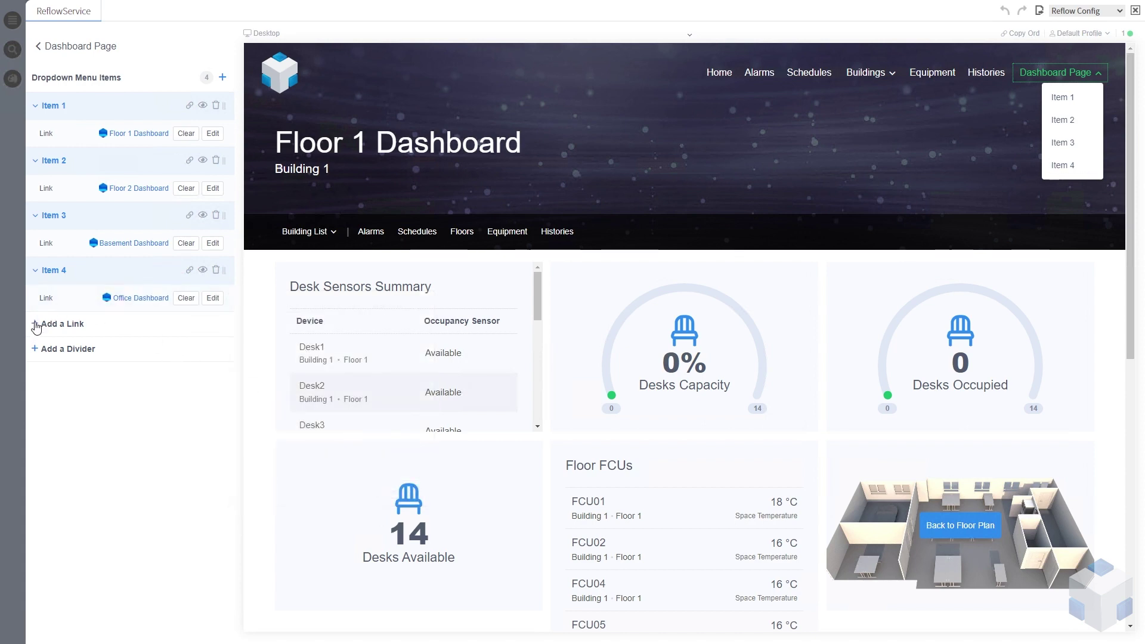
Add a fifth link to the dropdown menu and point it to the Gallery Dashboard page, keeping the station session active.
left_click(36, 325)
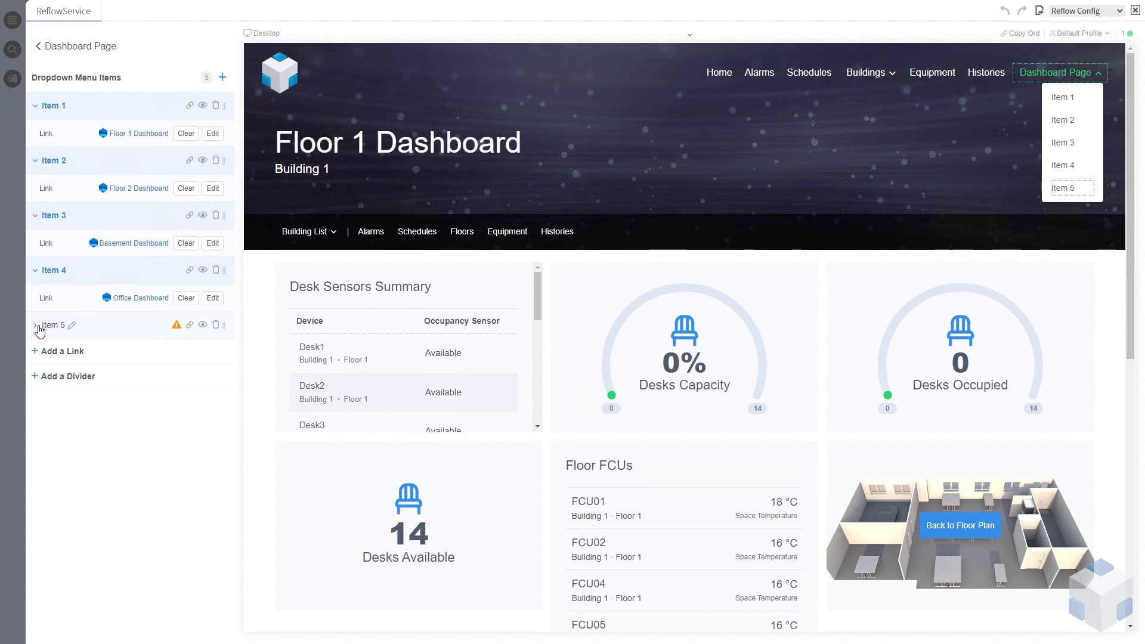
left_click(36, 325)
left_click(212, 353)
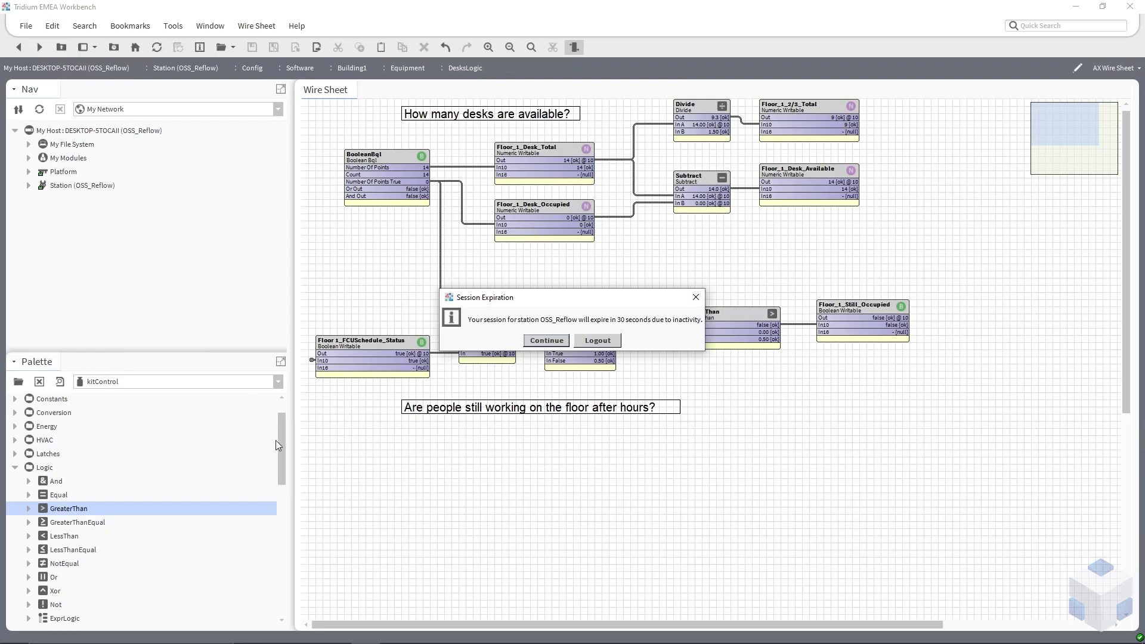
left_click(546, 341)
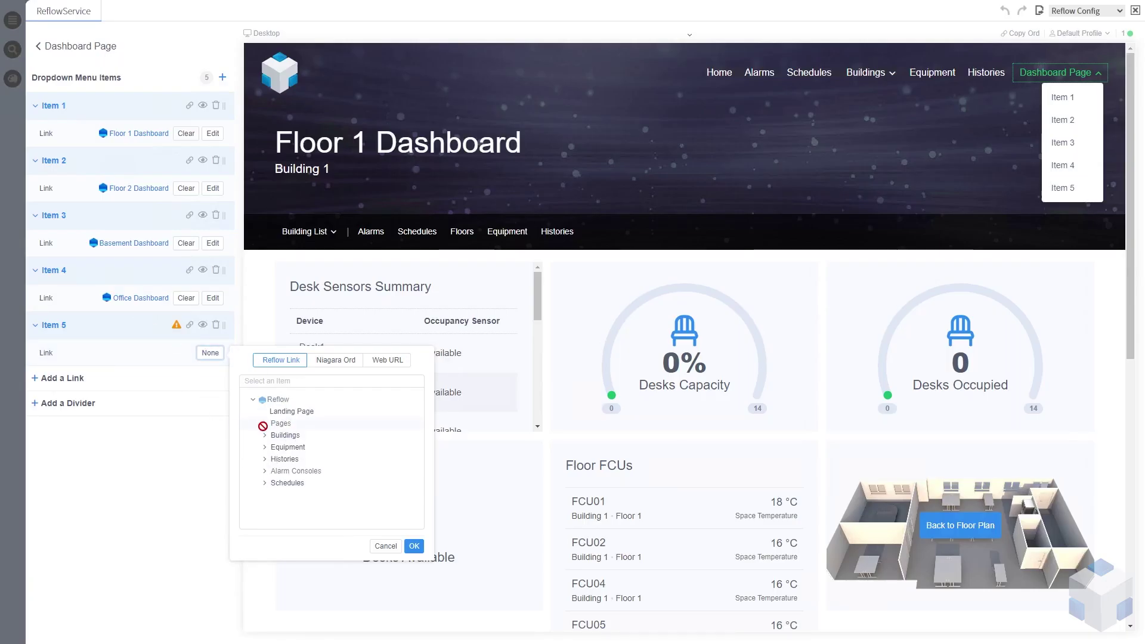
left_click(265, 424)
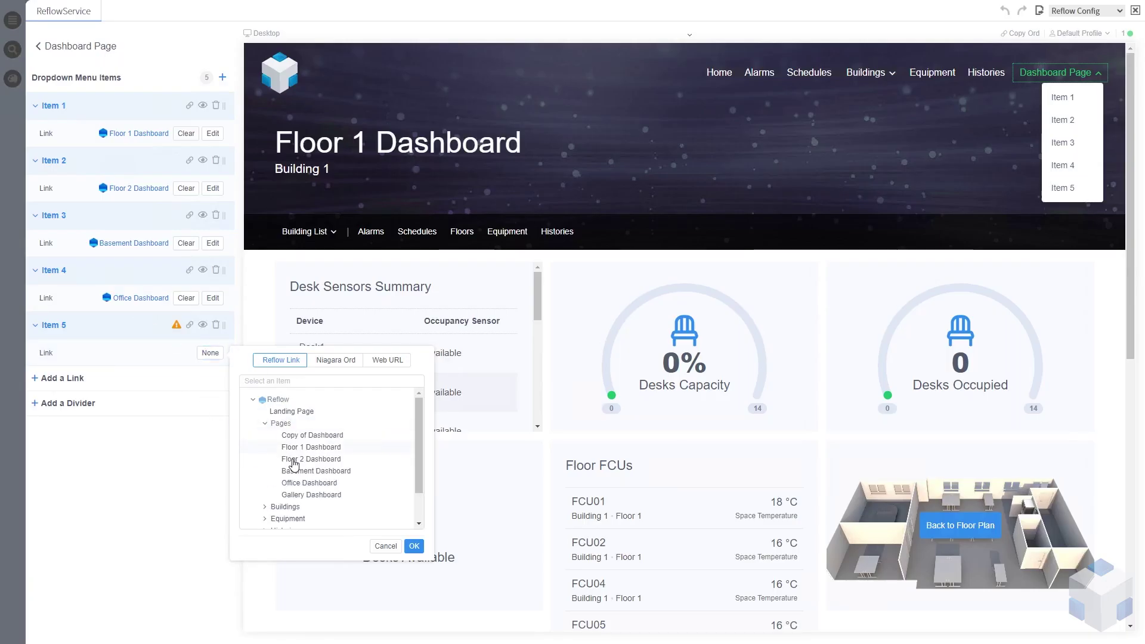
left_click(326, 495)
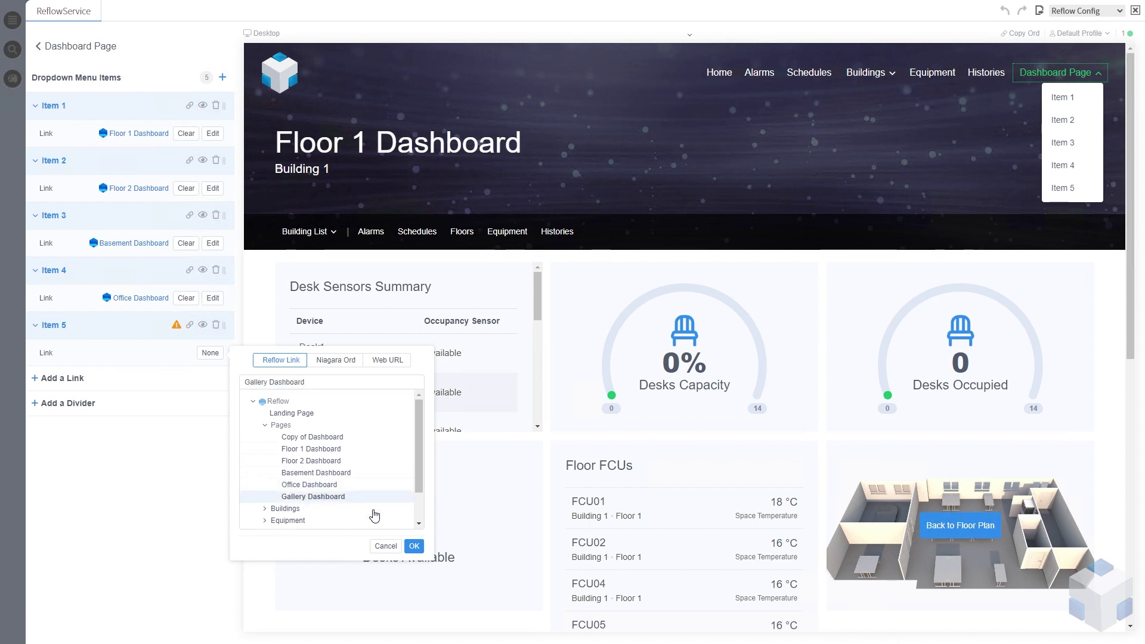
left_click(415, 546)
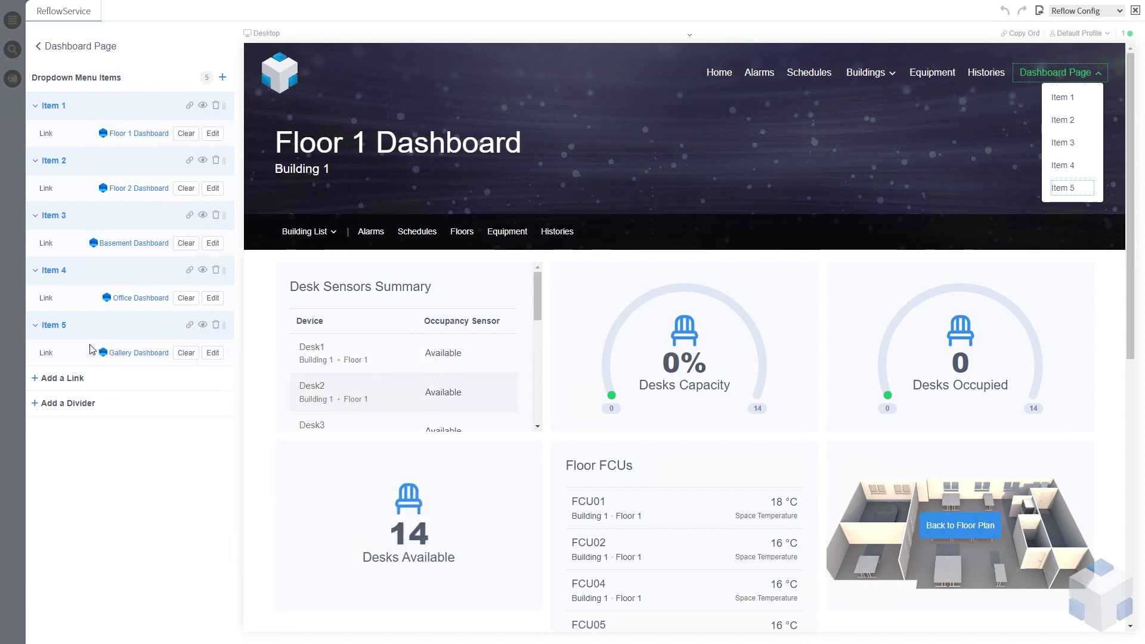
Rename the five dropdown menu items in order as Floor 1, Floor 2, Basement, Office and Gallery.
left_click(60, 109)
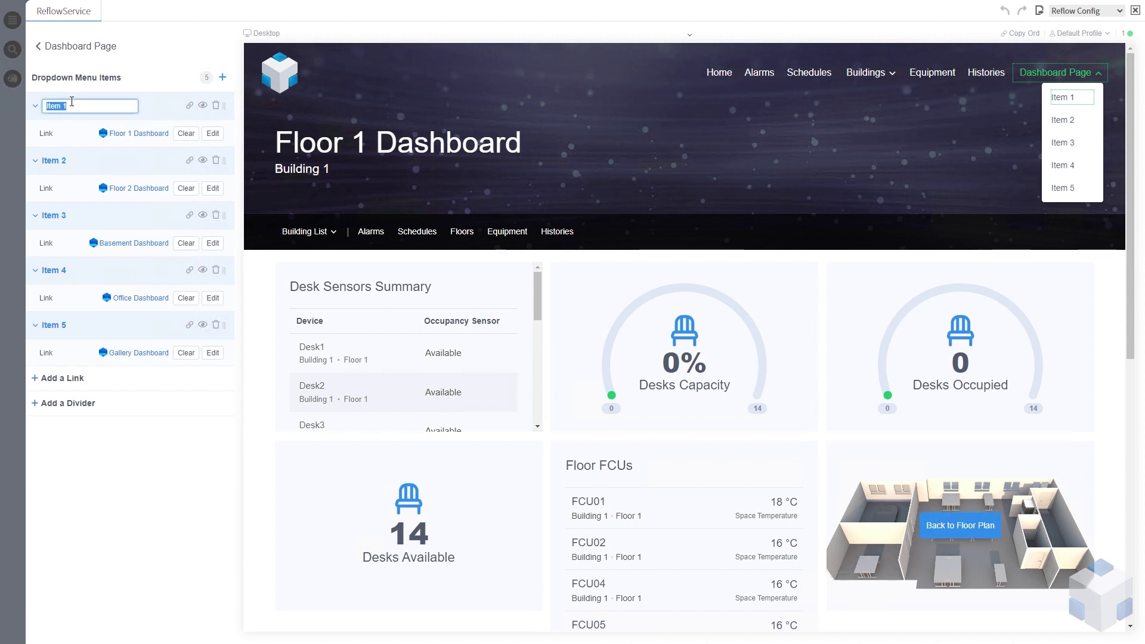
type("Floor 1")
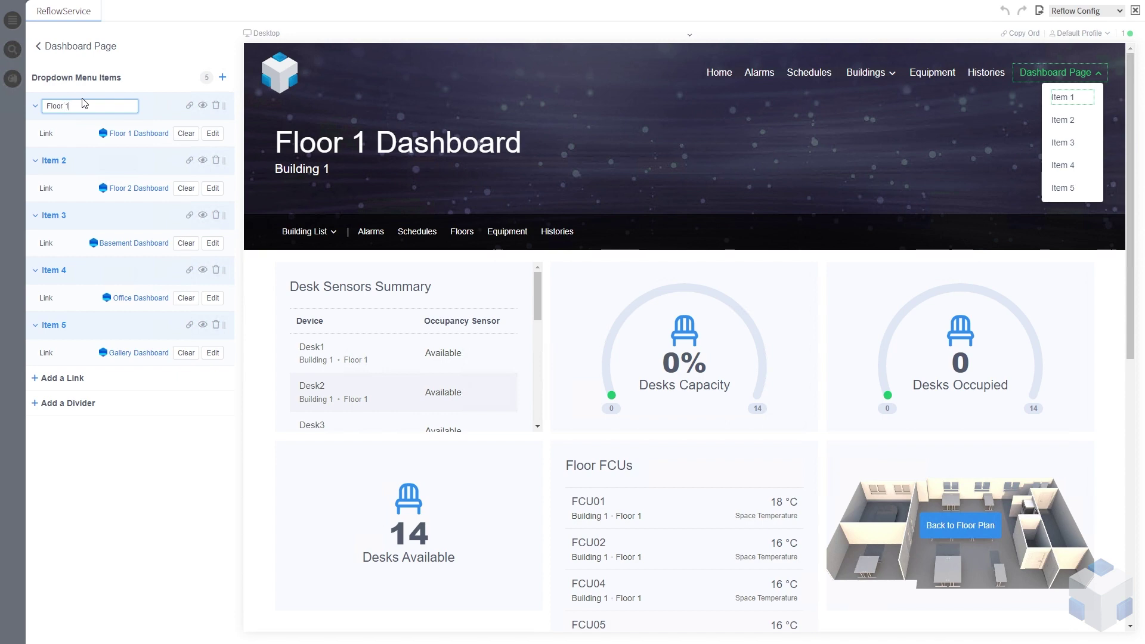
left_click(59, 160)
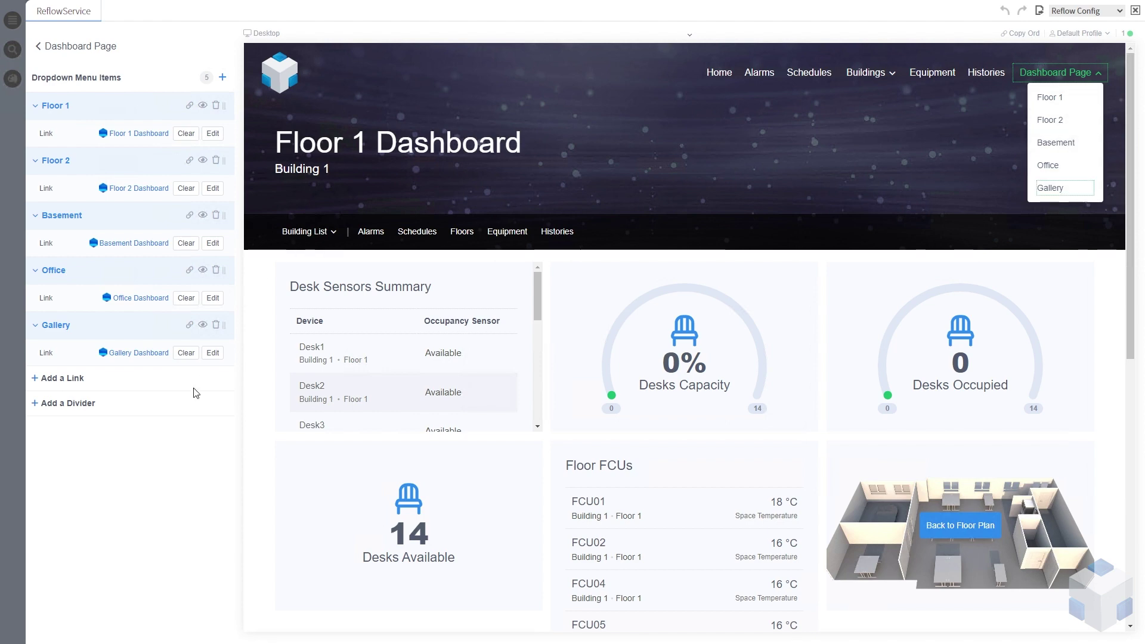
Add a divider to the dropdown menu and name it Building 1.
left_click(58, 408)
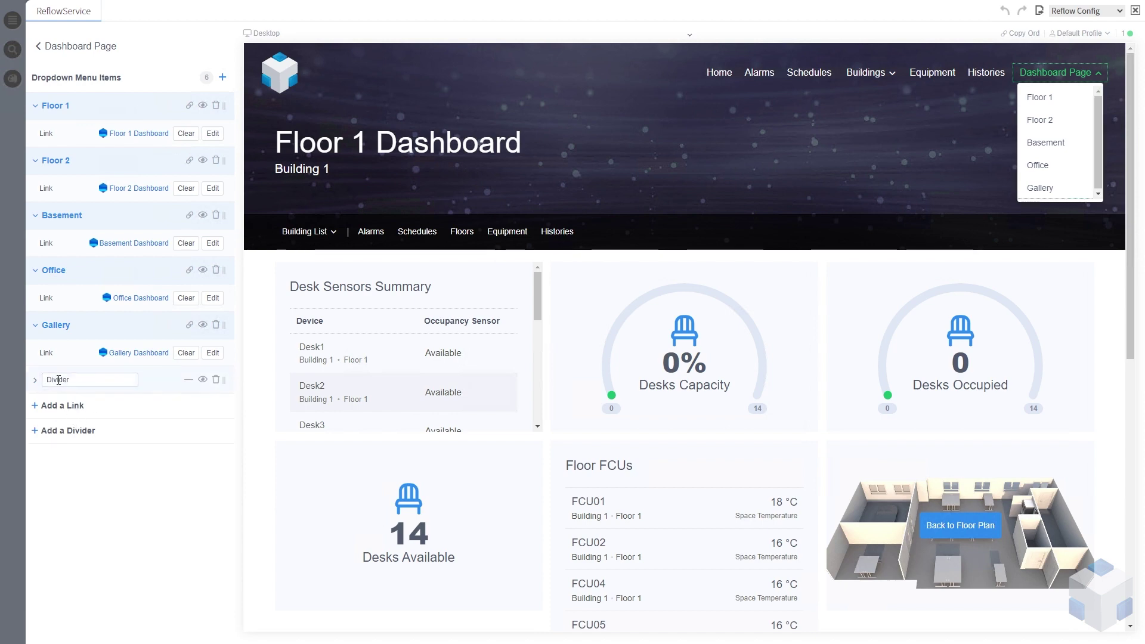
double_click(58, 380)
type("Building 1")
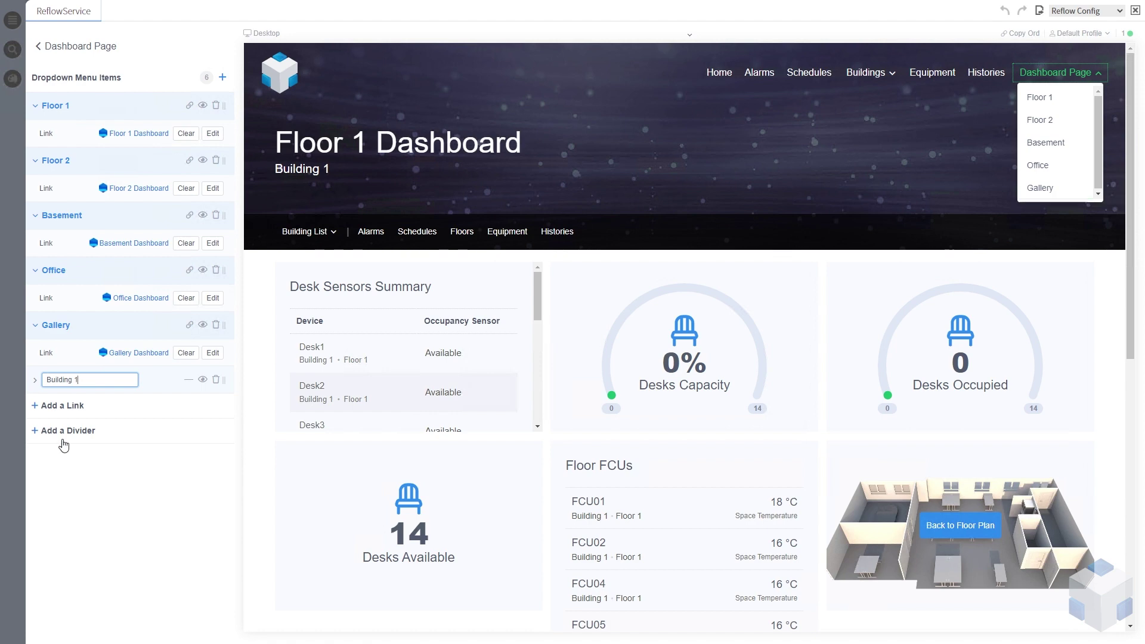
left_click(92, 523)
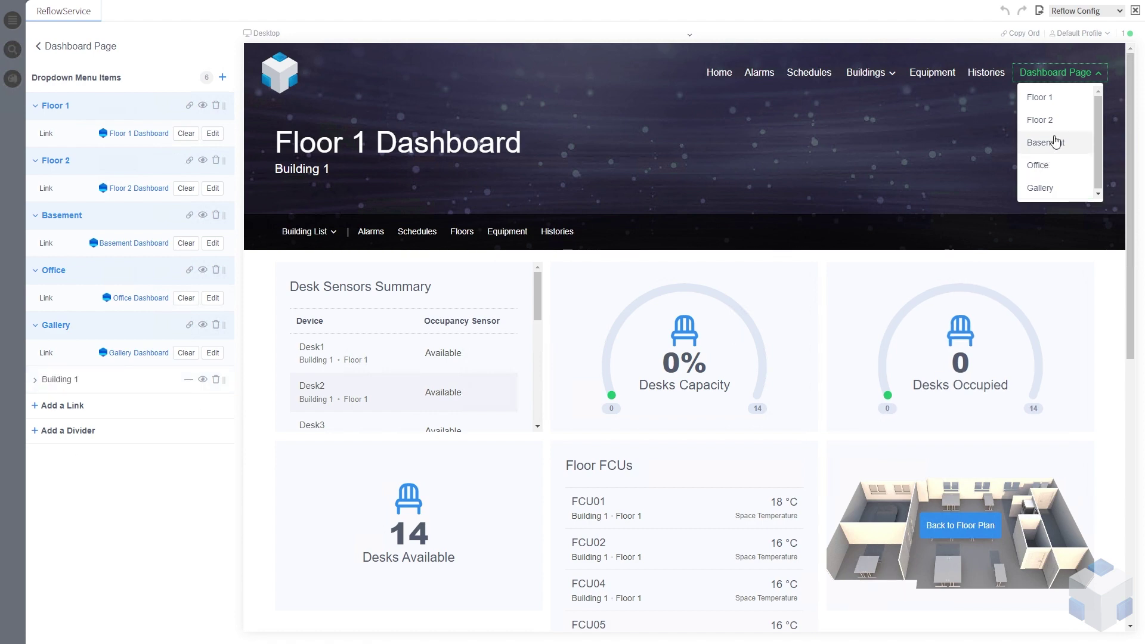
scroll(631, 191, "down", 2)
scroll(577, 149, "up", 2)
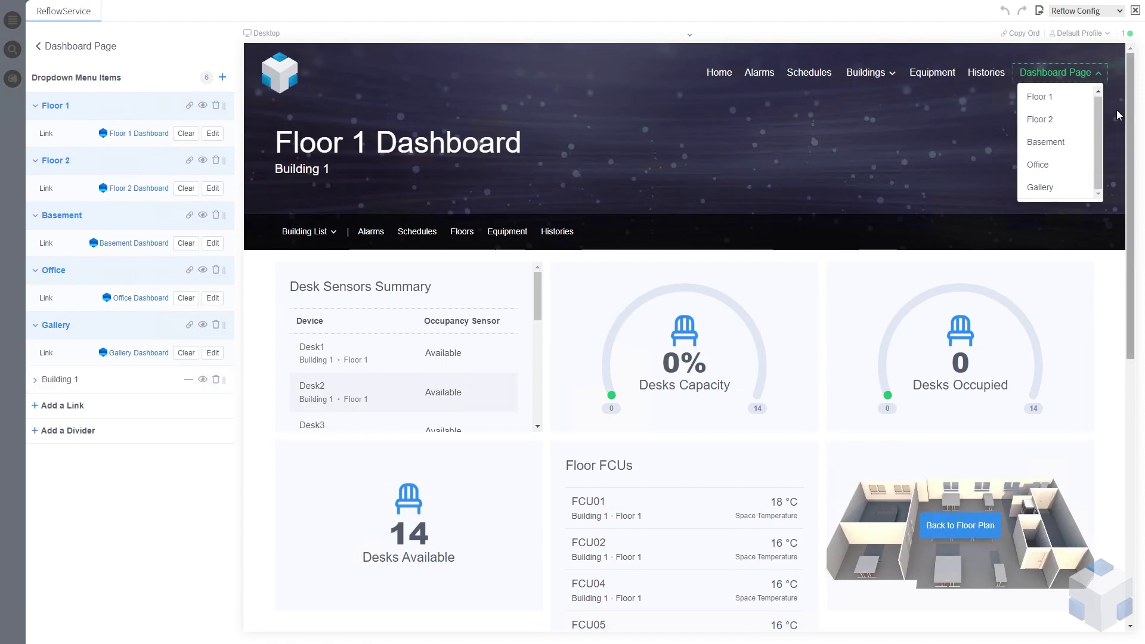
Turn on the Building 1 divider's display label and move the divider above the Floor 1 item.
left_click(36, 380)
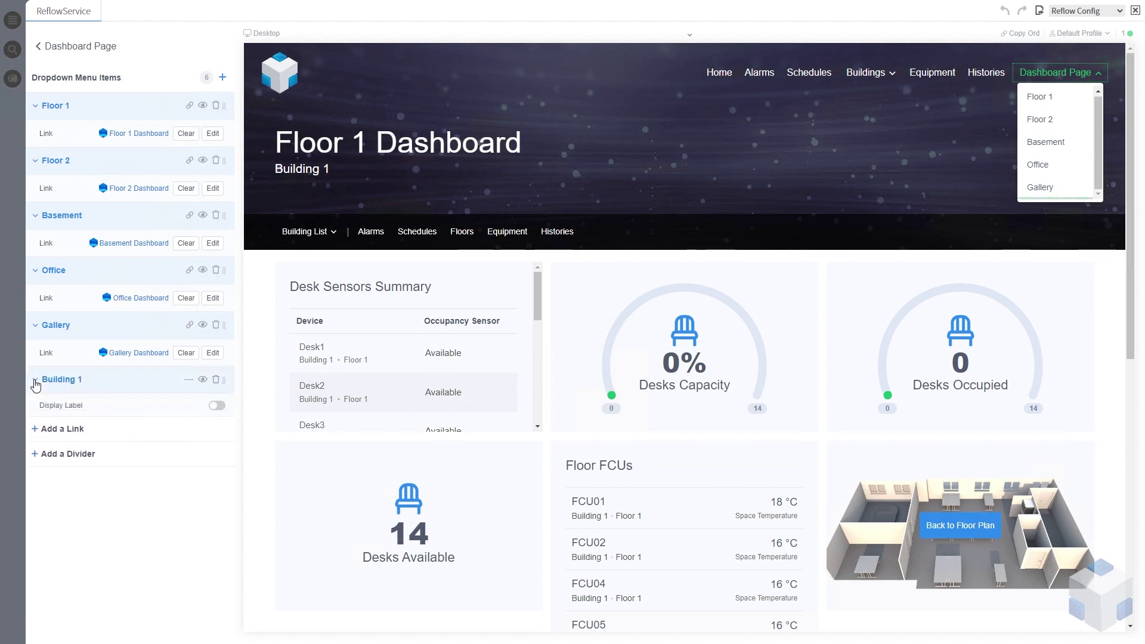
left_click(217, 407)
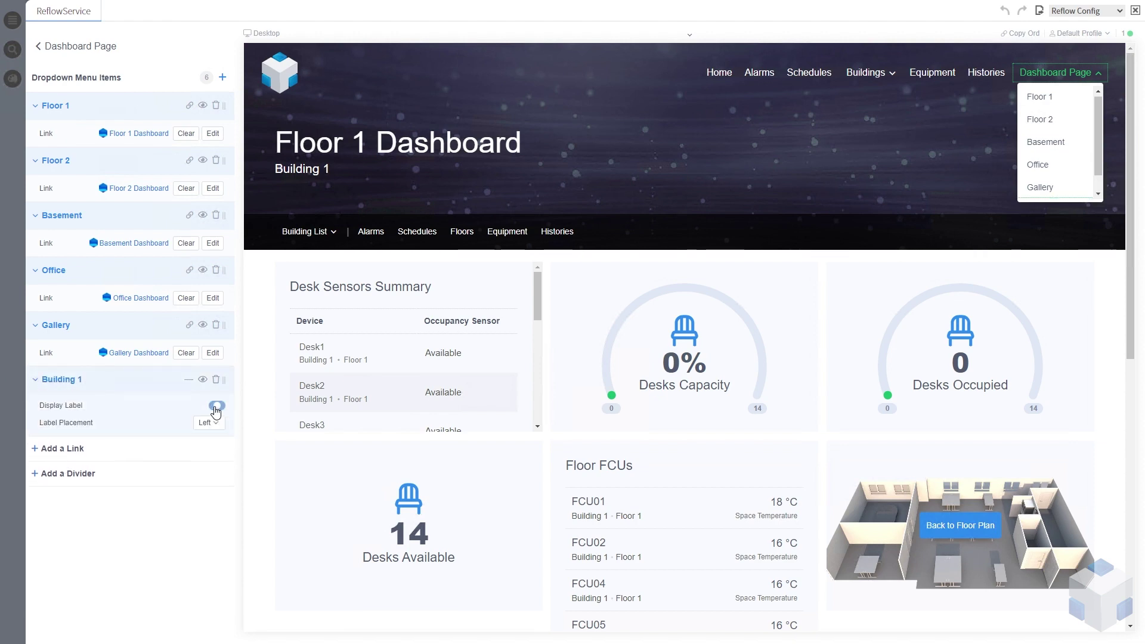
scroll(1071, 151, "down", 1)
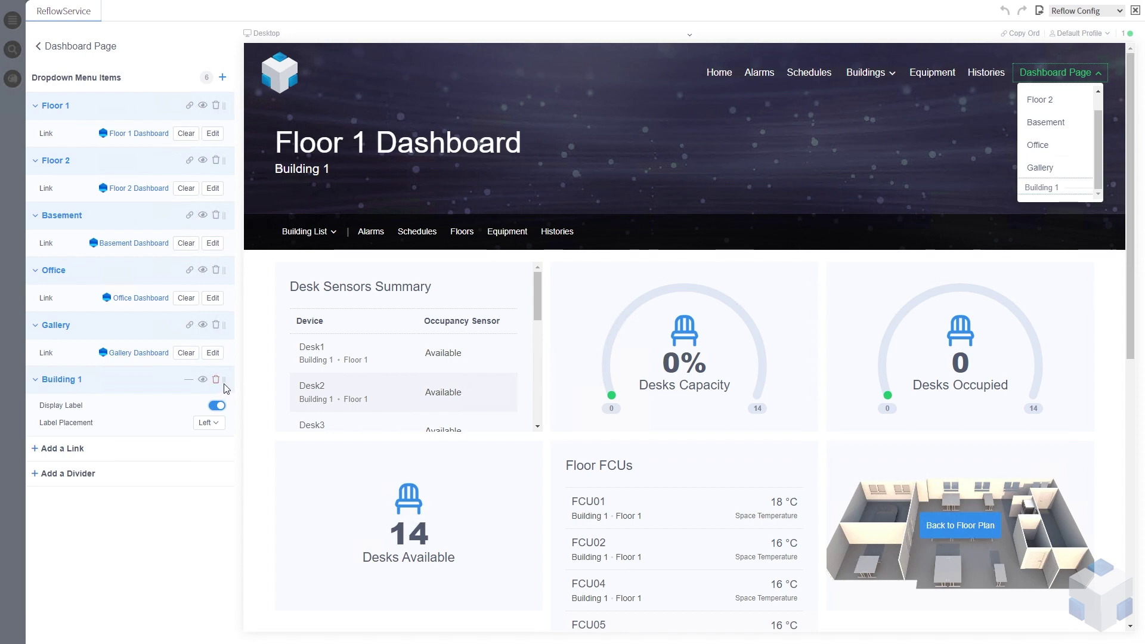
left_click_drag(223, 383, 233, 110)
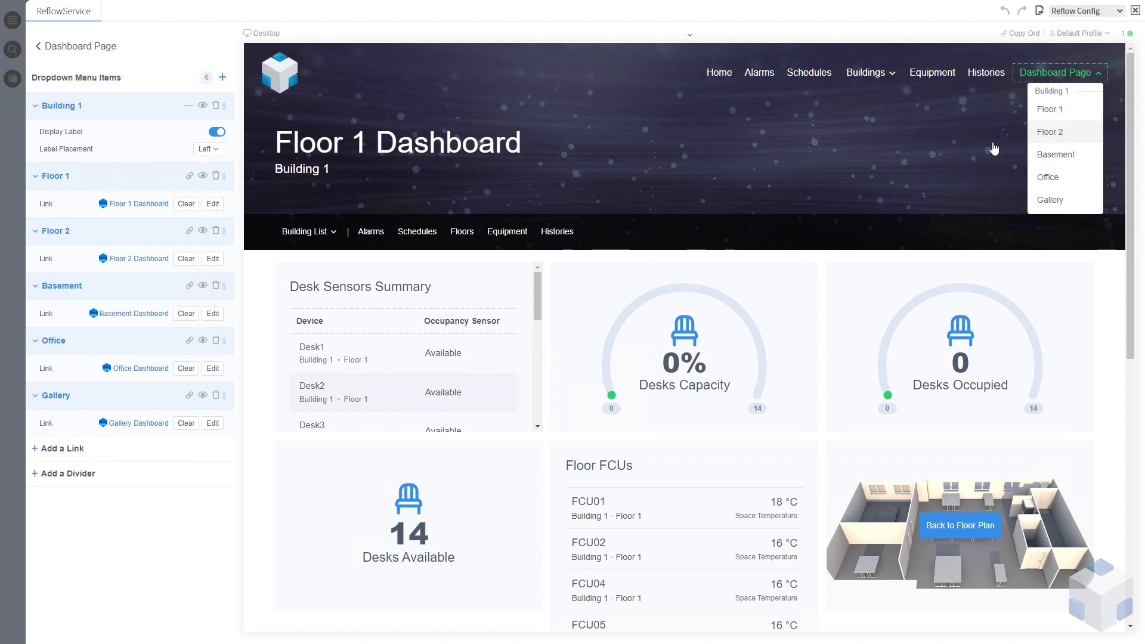
Add a second divider named Building 2 and place it between the Basement and Office items.
left_click(42, 484)
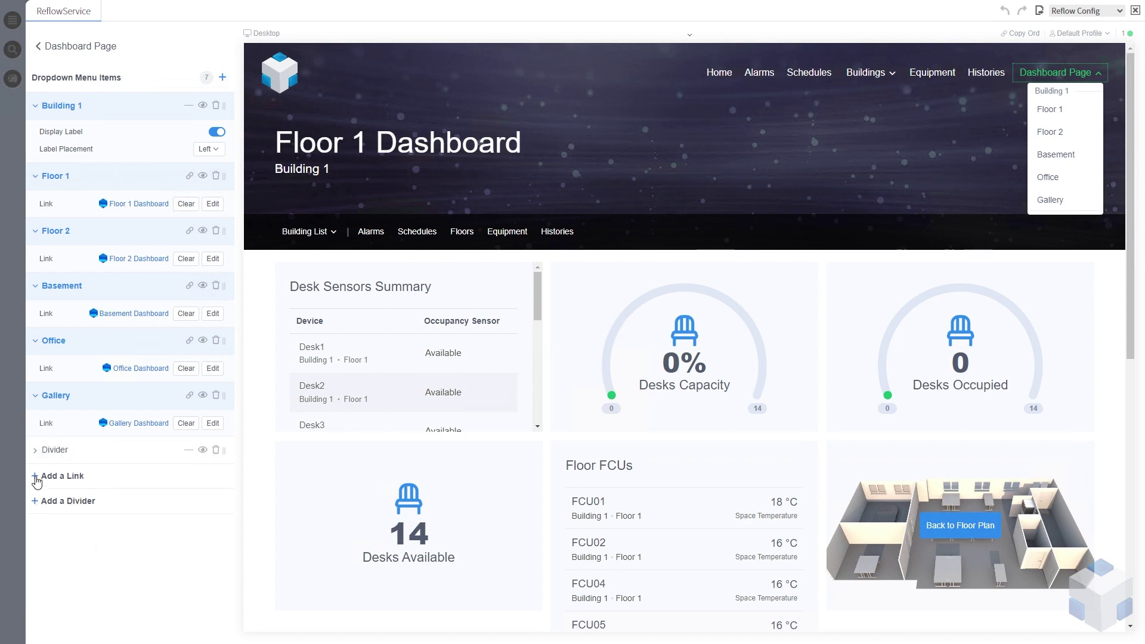
left_click_drag(50, 453, 73, 455)
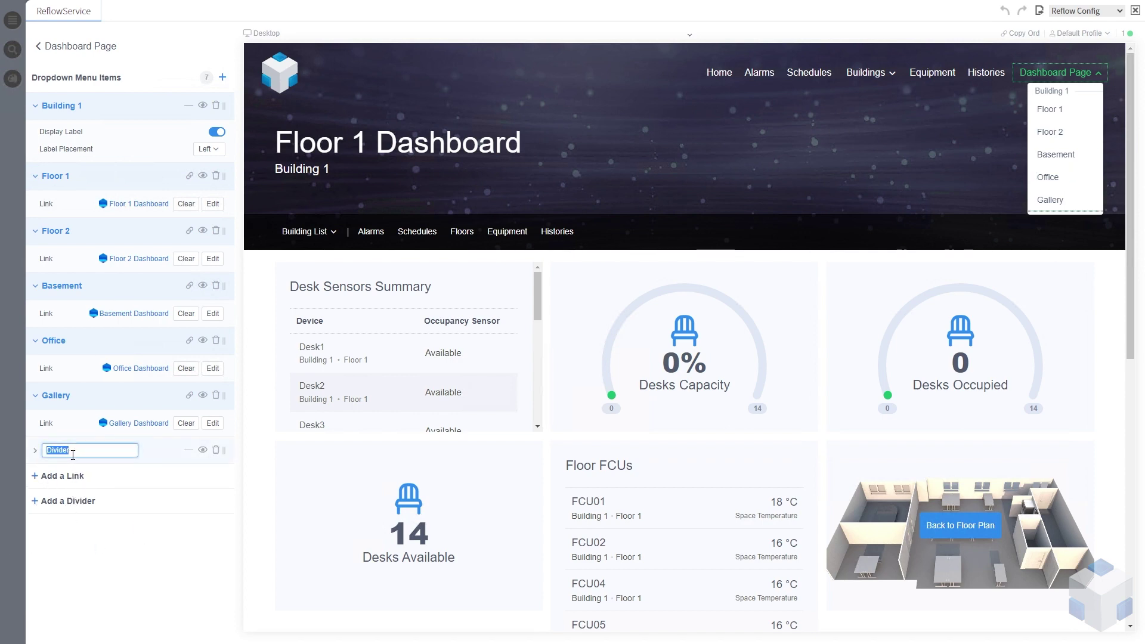
type("Building 2")
left_click(127, 541)
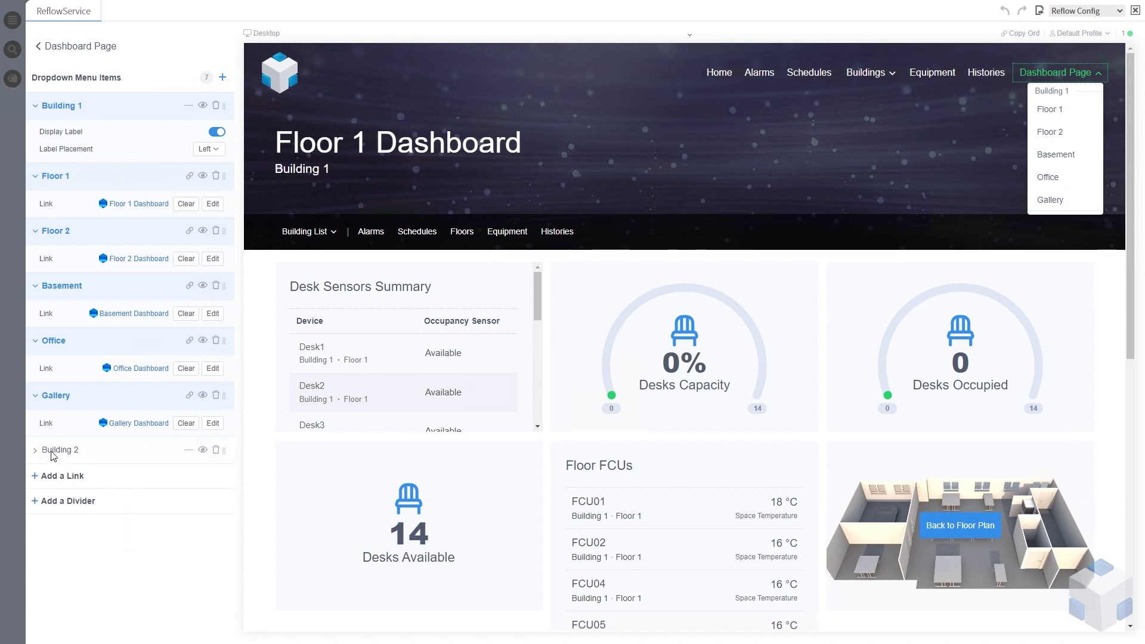
left_click_drag(225, 451, 229, 344)
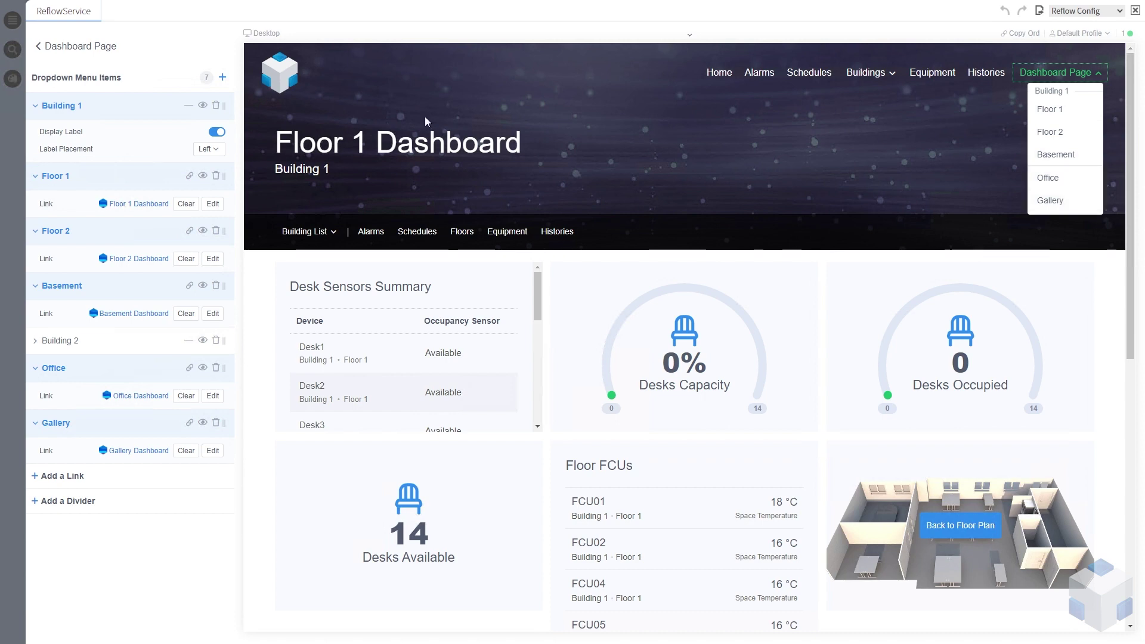
Change the title of the dropdown navigation item to Building Dashboards and return to the global navigation list.
left_click(40, 47)
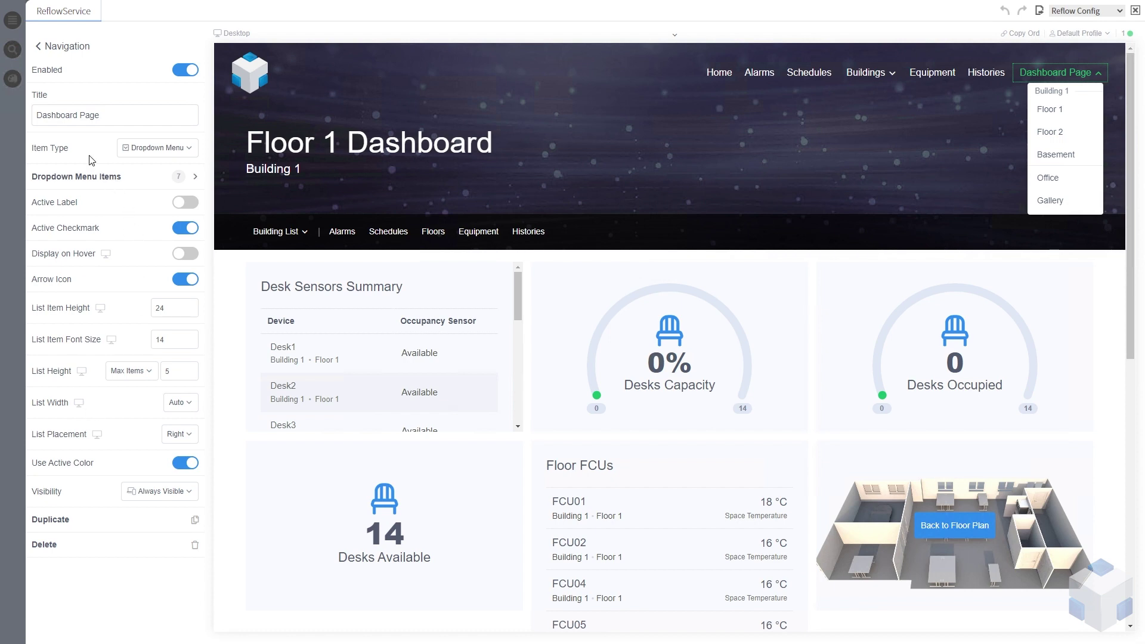
left_click(81, 117)
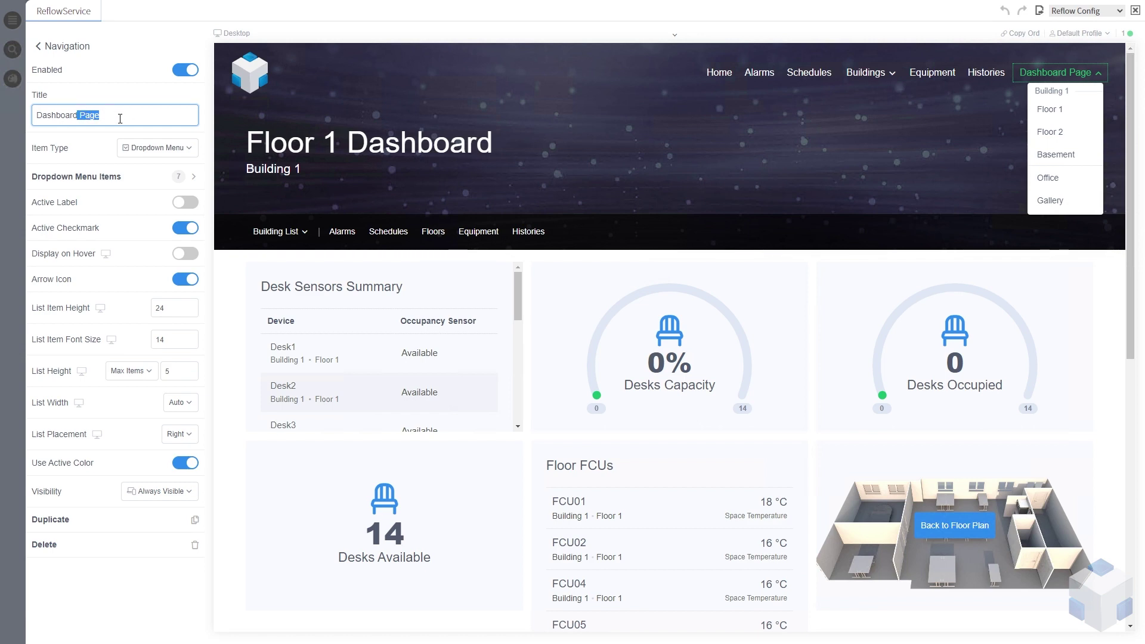
type("s")
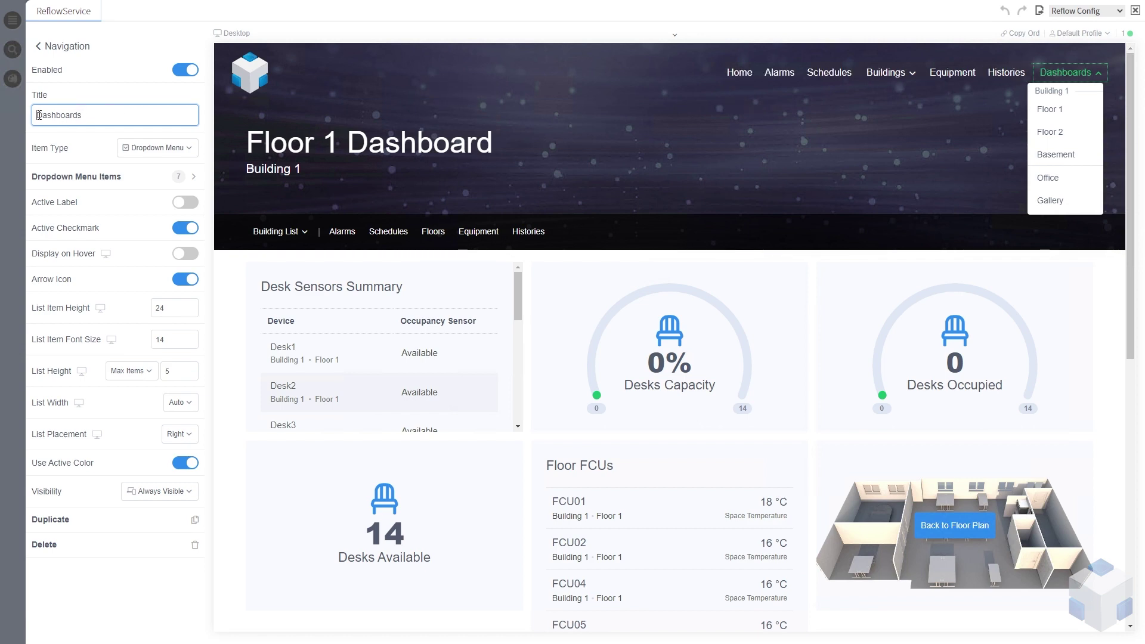
type("Building")
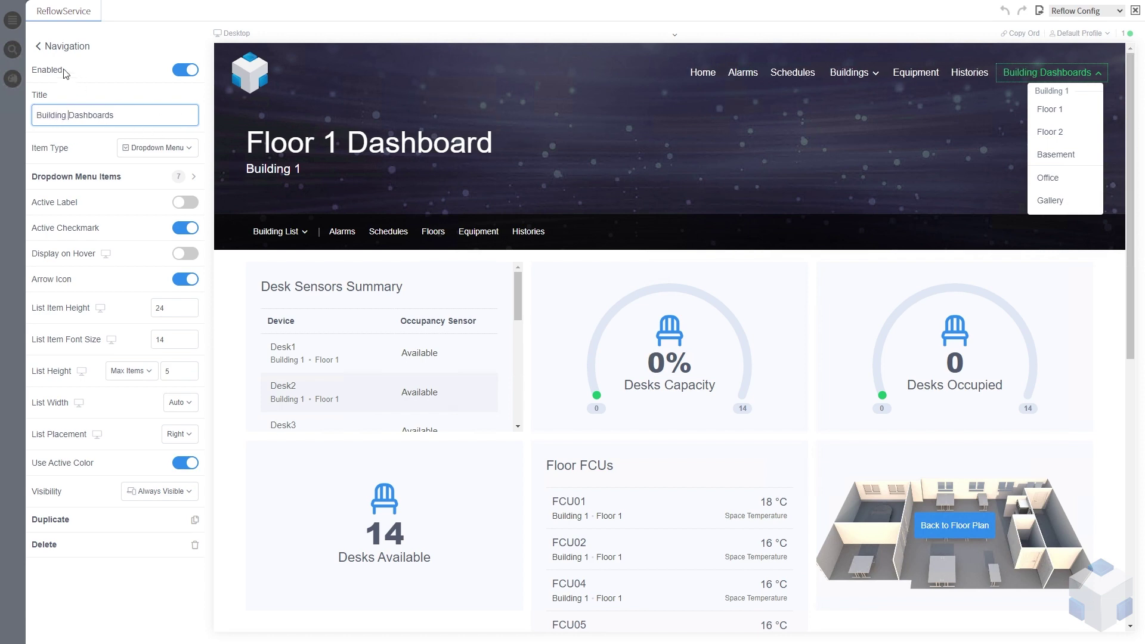
left_click(48, 48)
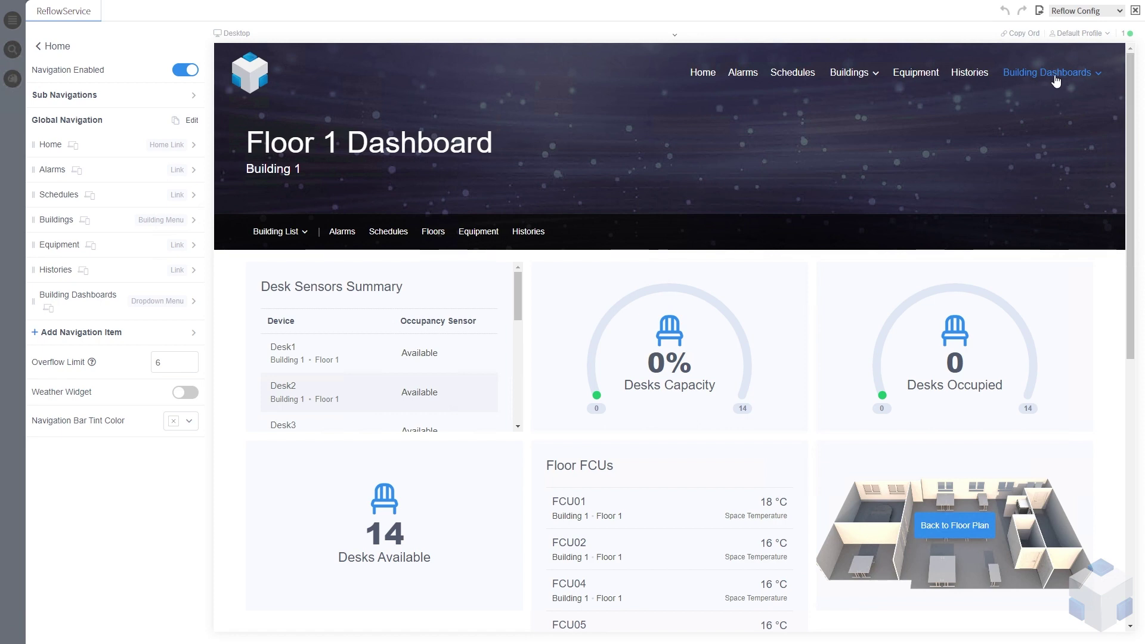
Test the Floor 1 link in the Building Dashboards dropdown of the preview, keeping the session active.
left_click(1081, 82)
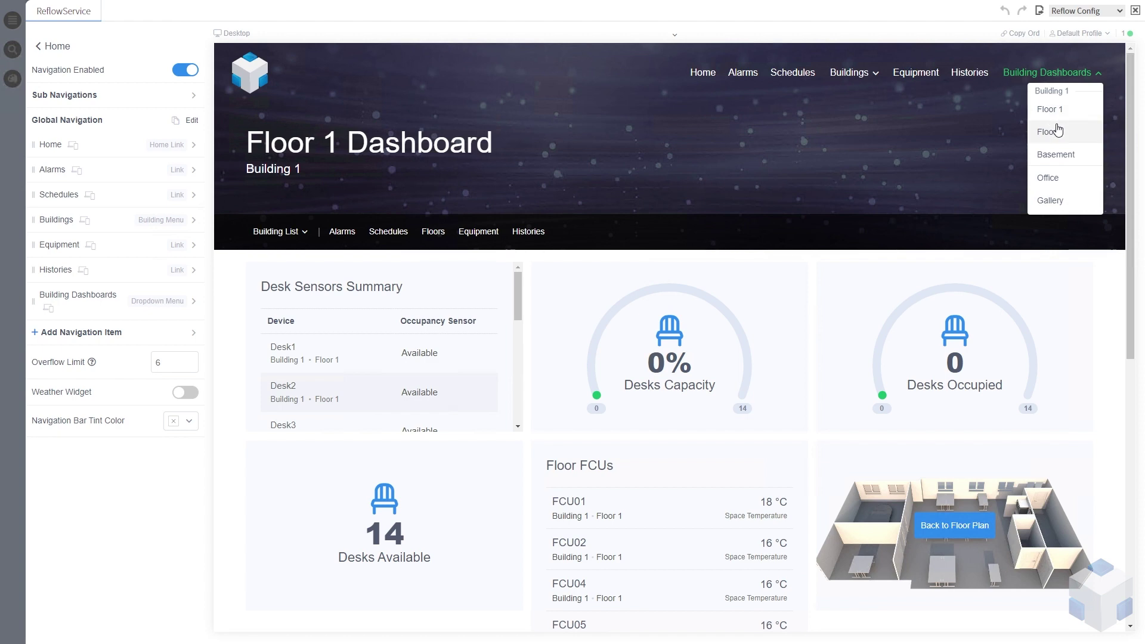
left_click(1055, 113)
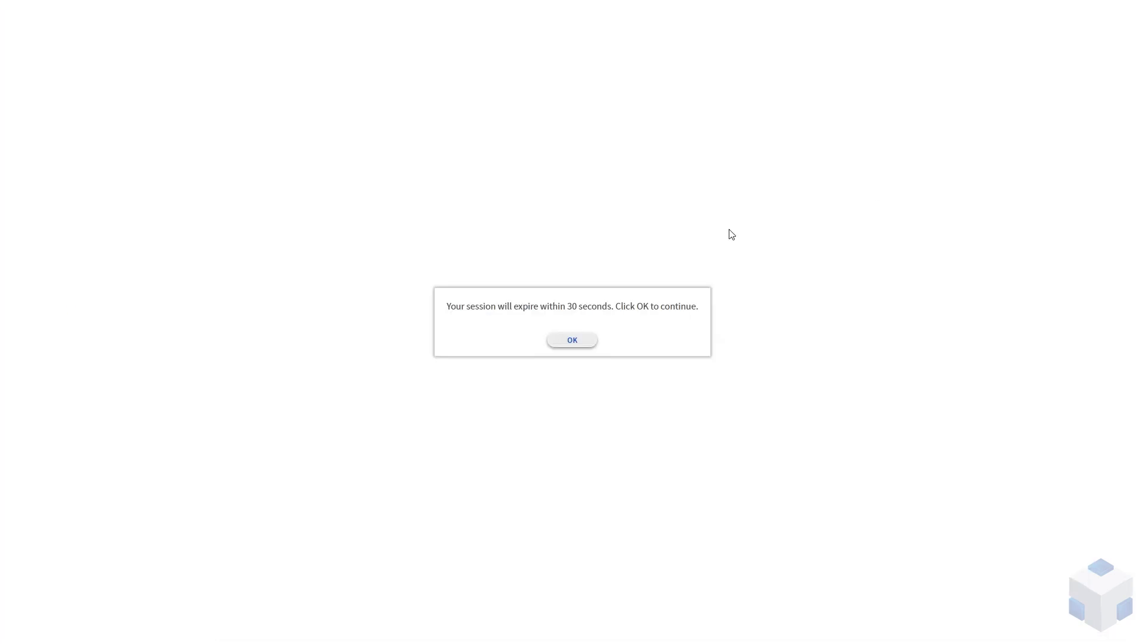
left_click(570, 341)
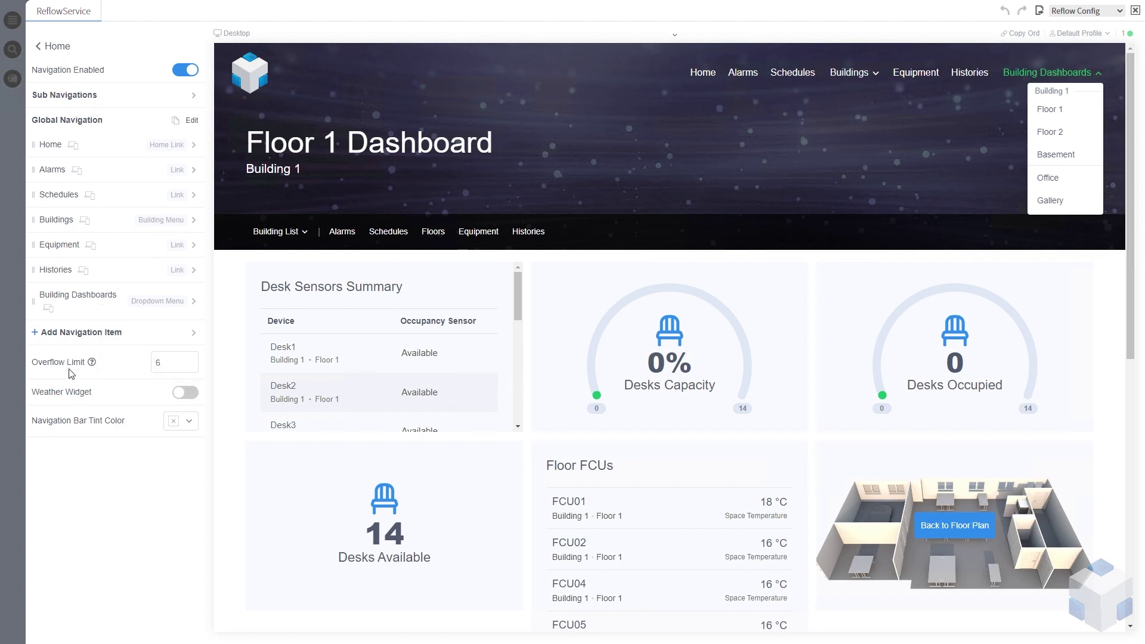
mouse_move(91, 362)
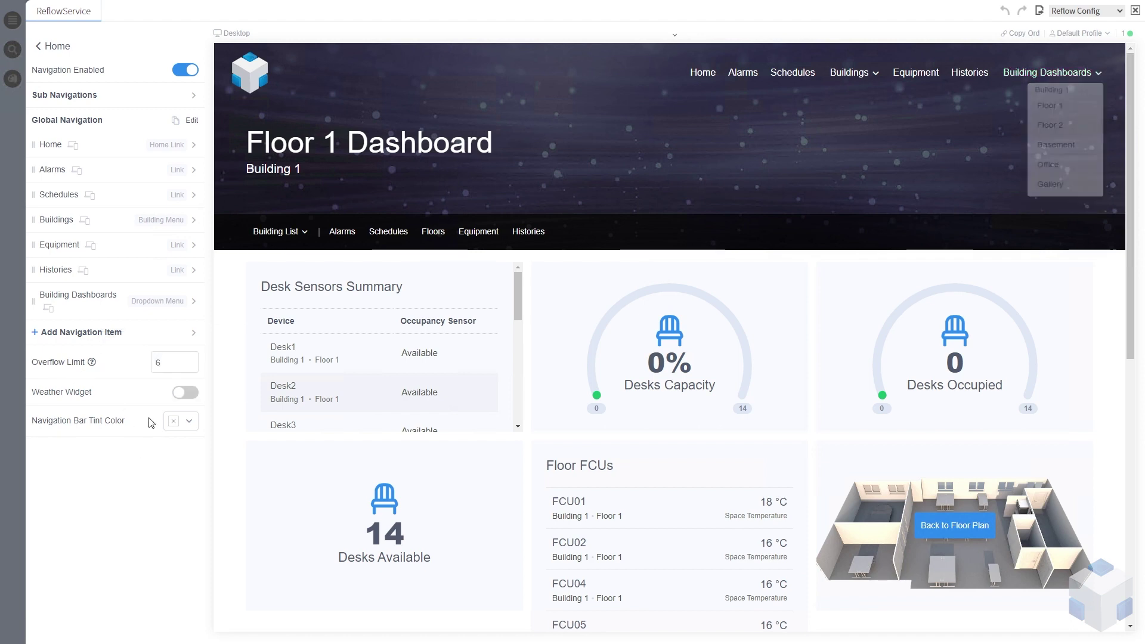
Set the navigation overflow limit to 5 and check the Building Dashboards group in the preview's overflow menu.
double_click(152, 367)
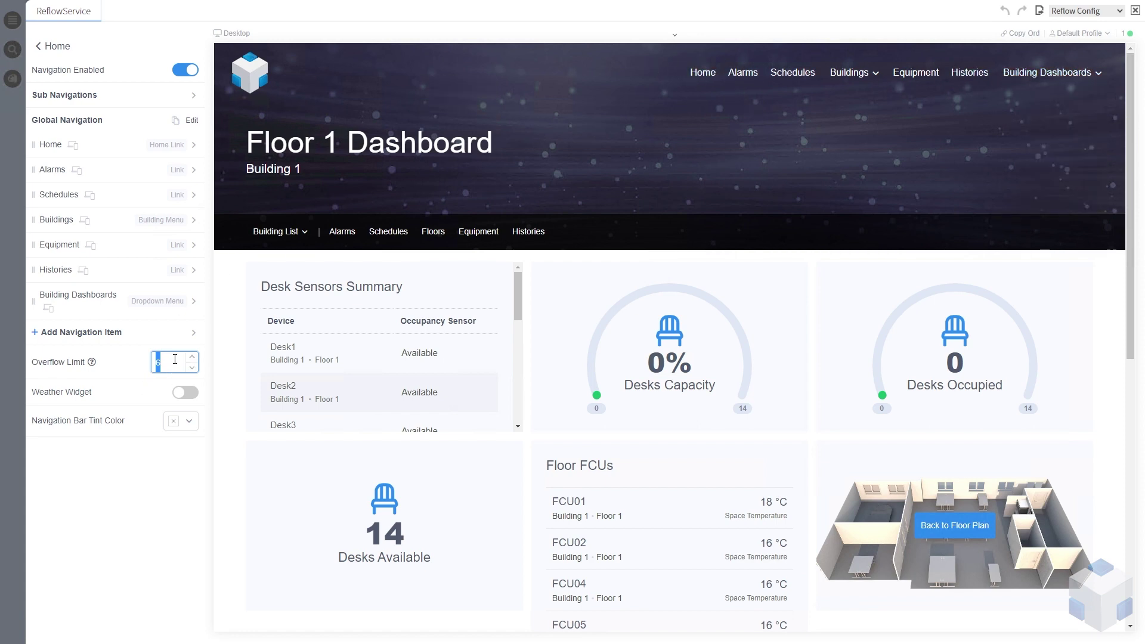
type("5")
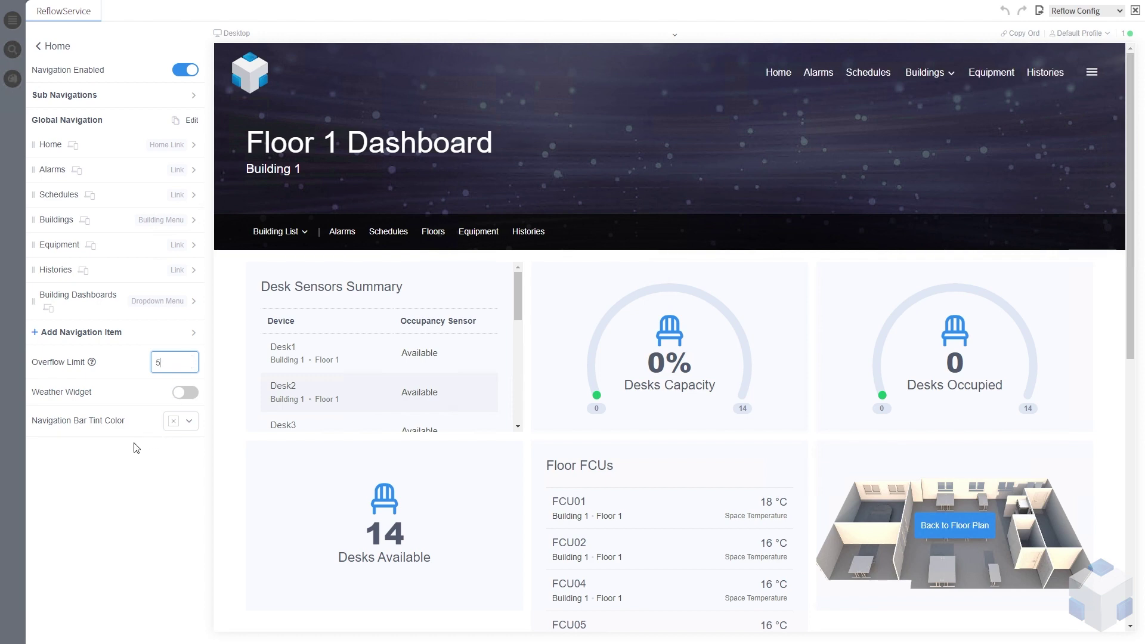
left_click(1089, 76)
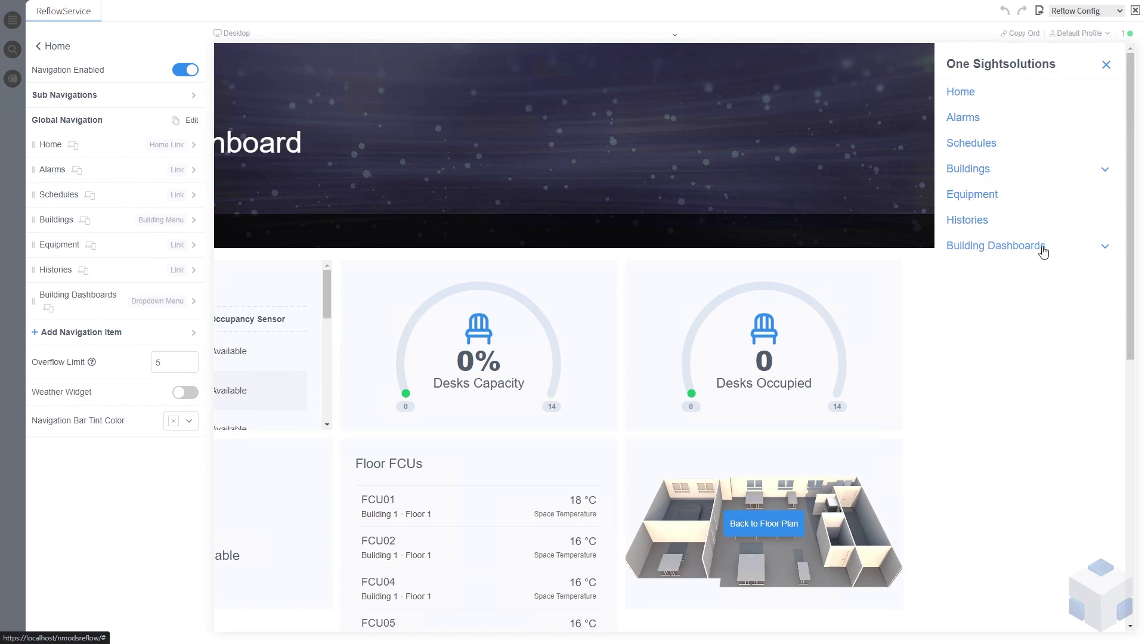
left_click(1106, 248)
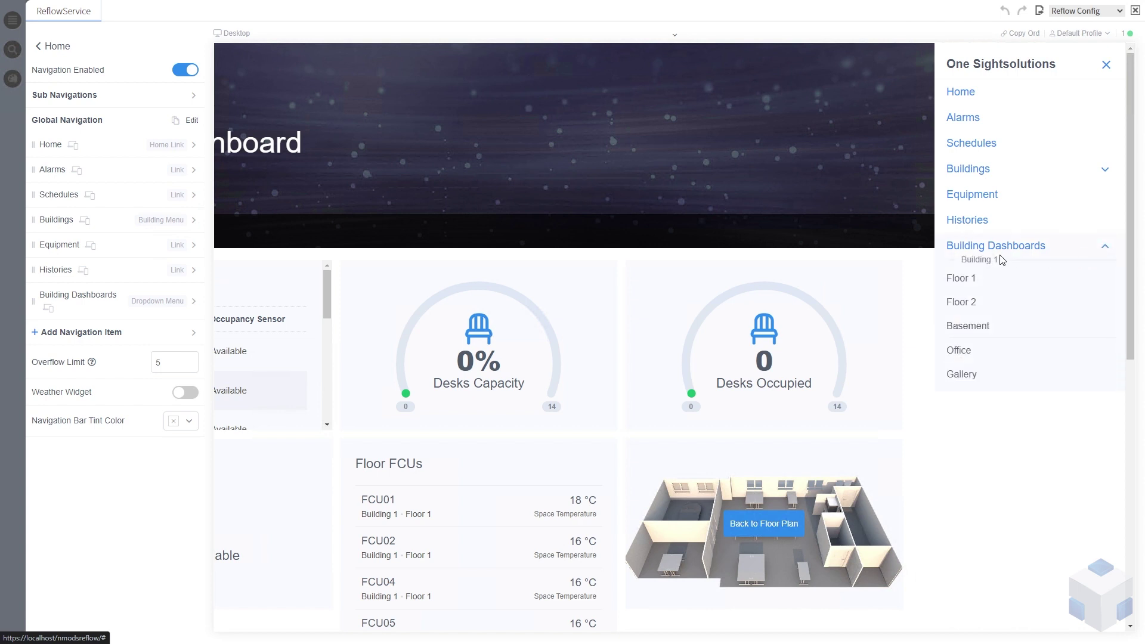
left_click(1107, 247)
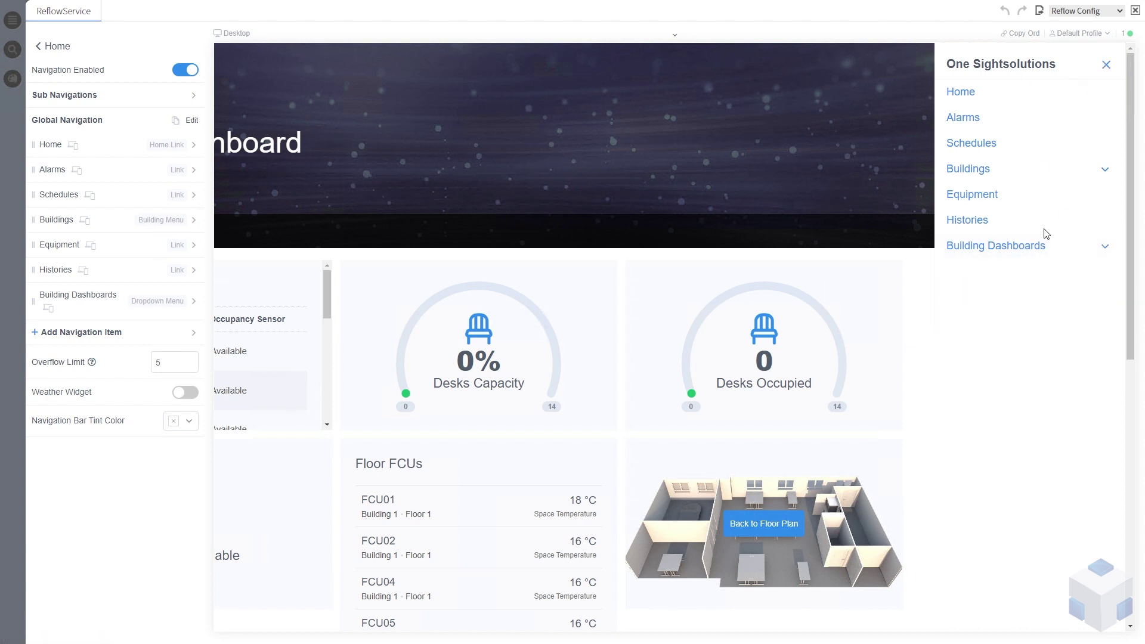
left_click(1108, 67)
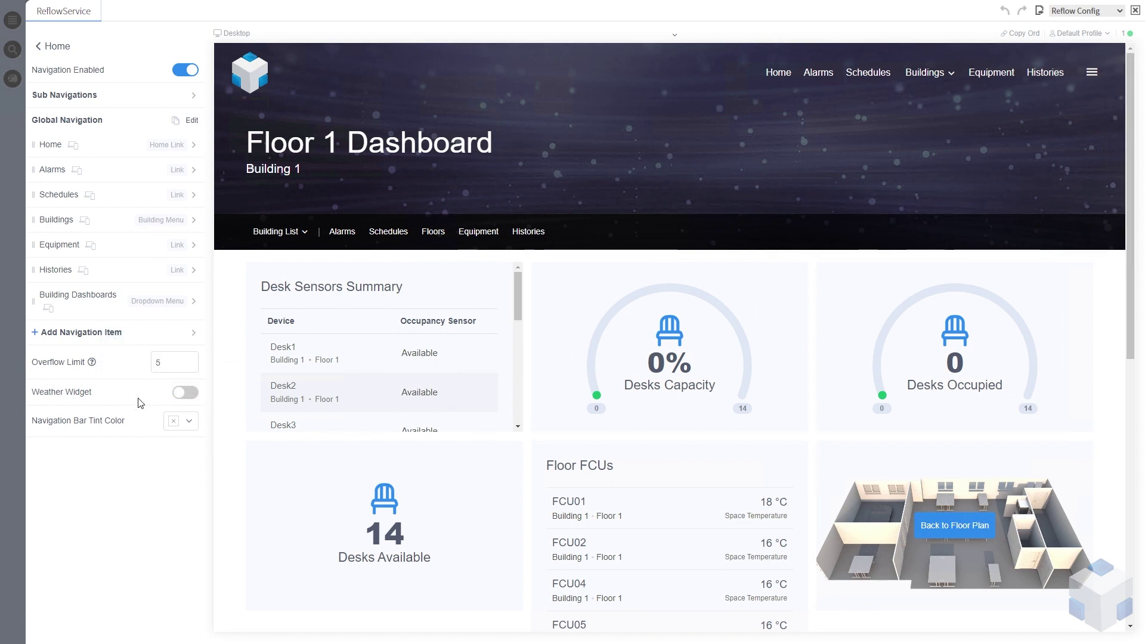
Turn on the weather widget for the global navigation.
left_click(162, 363)
left_click(128, 383)
left_click(184, 393)
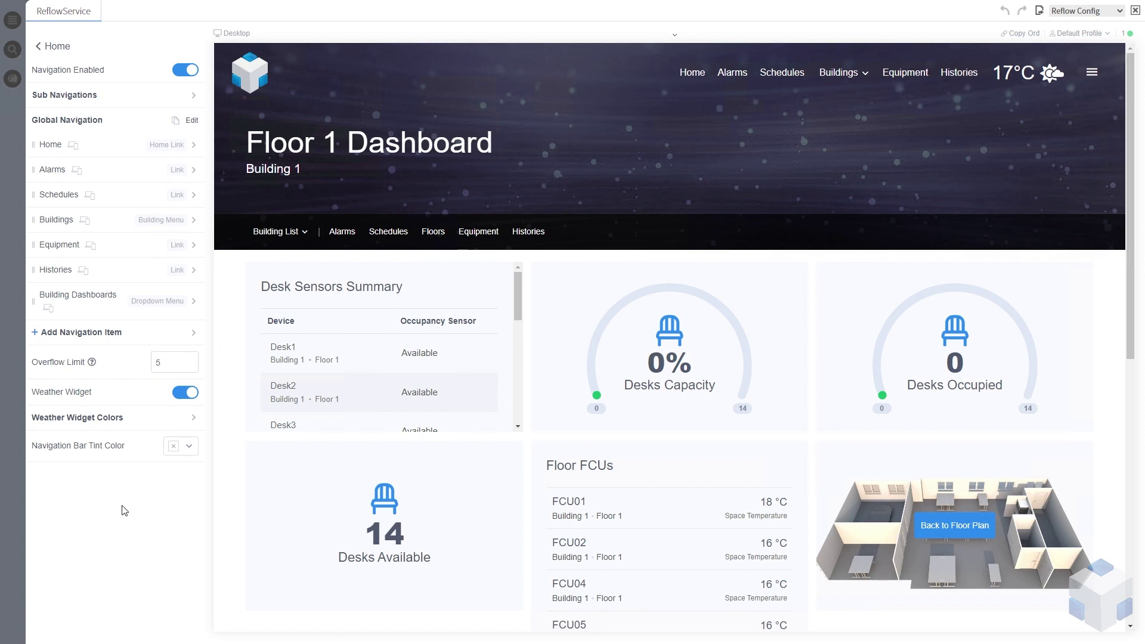
Try a navigation bar tint color of rgba(45,140,240,0.2), then clear the tint.
left_click(190, 448)
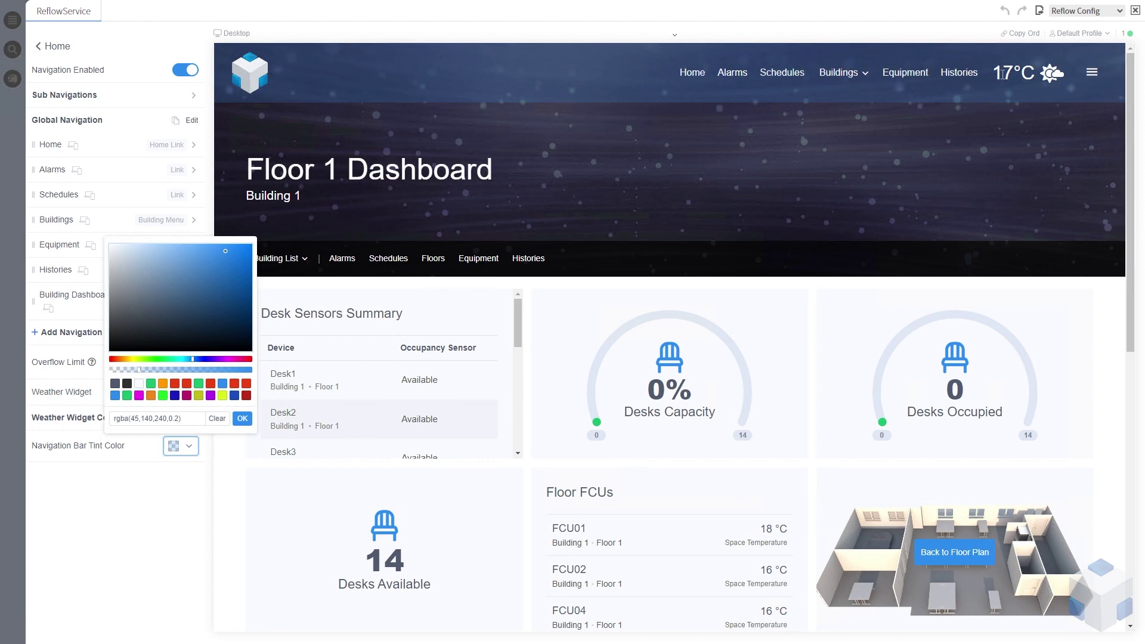
left_click(140, 534)
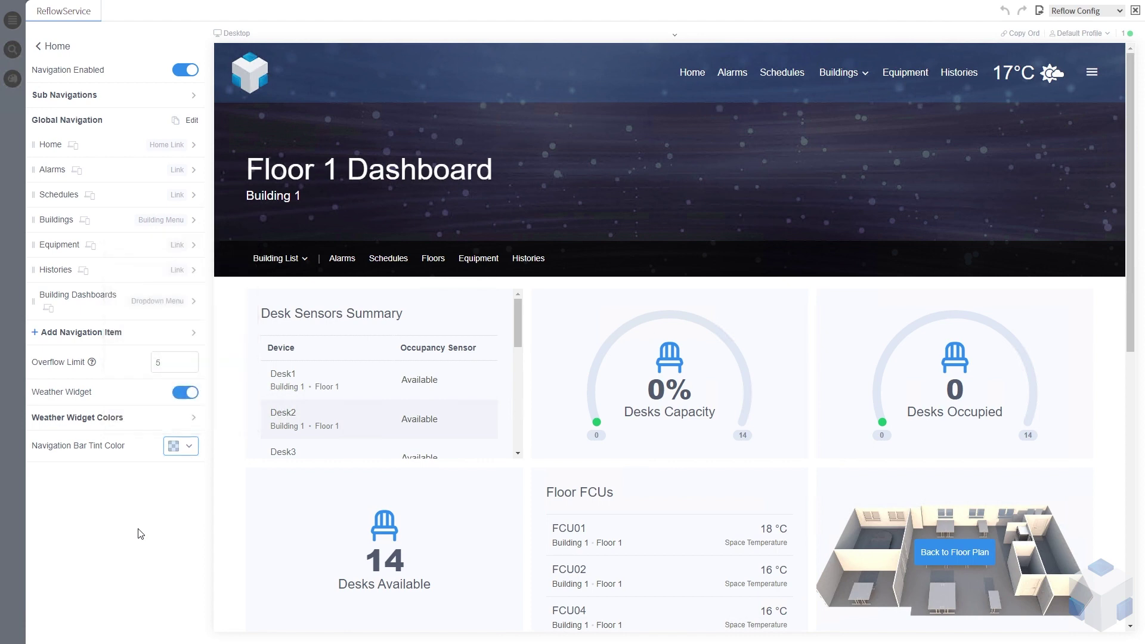
left_click(189, 448)
left_click(218, 425)
left_click(197, 458)
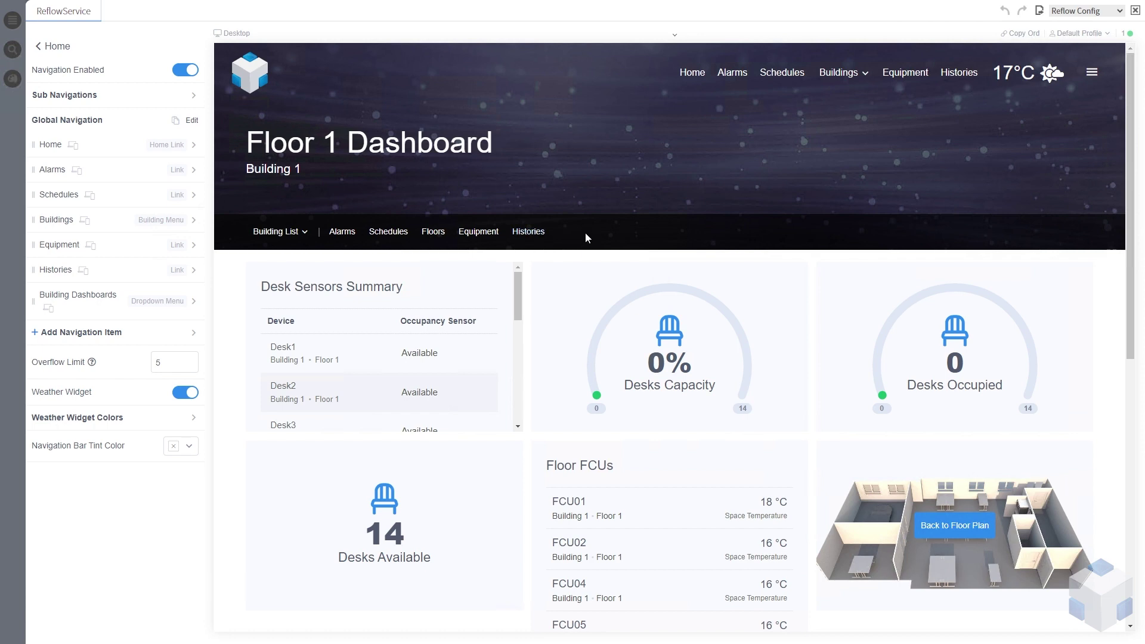
Examine the Building Dashboards group in the preview's overflow menu again and collapse it.
left_click(1091, 75)
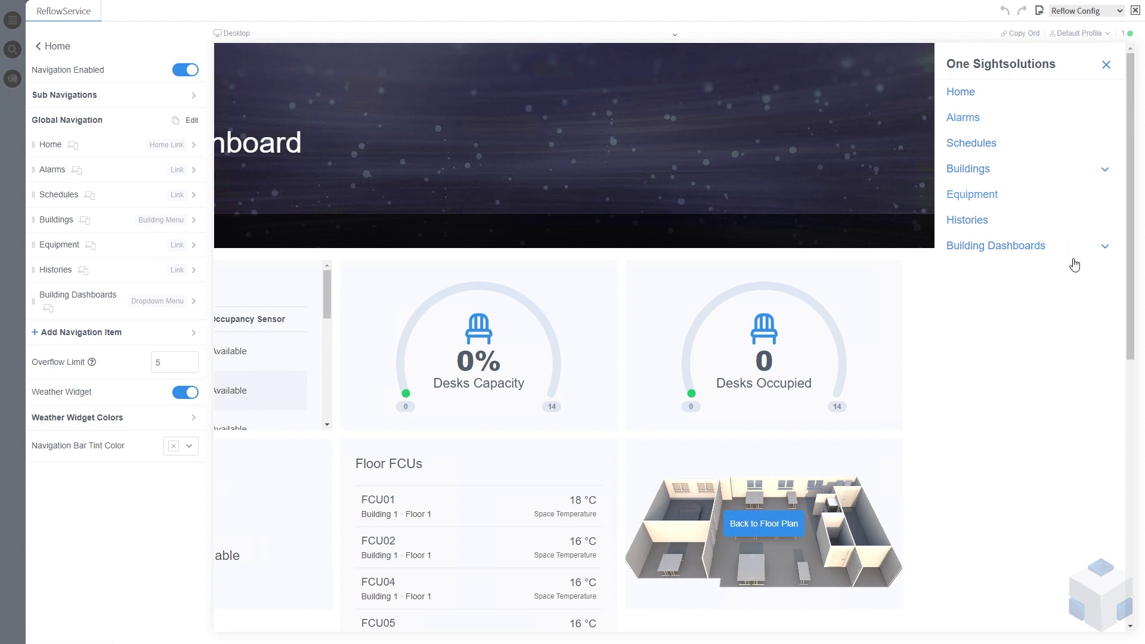
left_click(1113, 250)
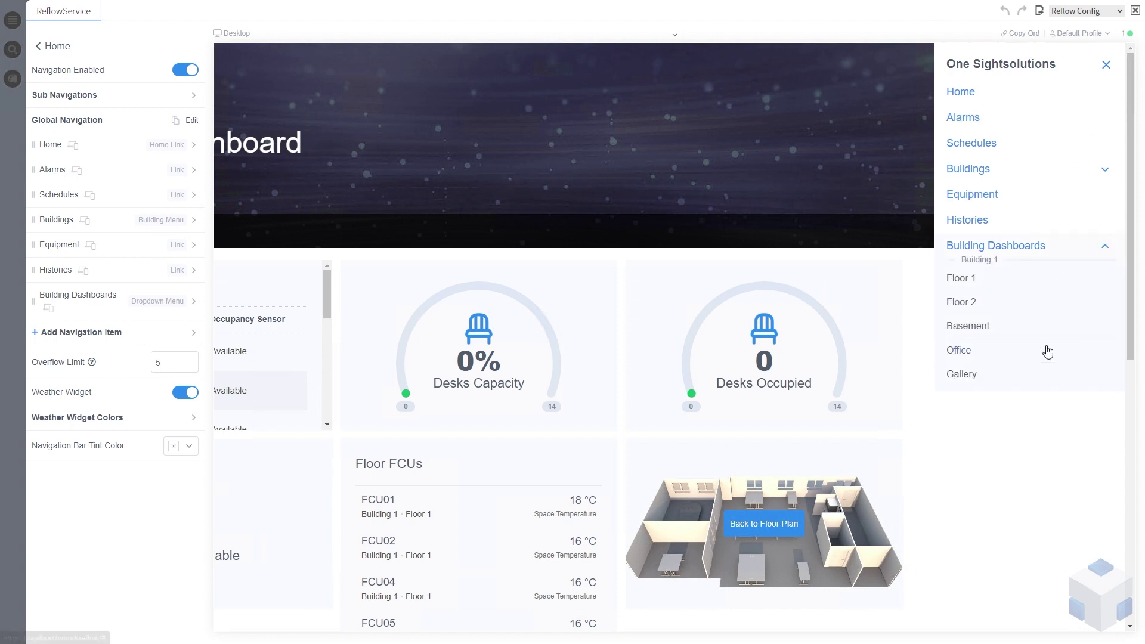
left_click(1109, 251)
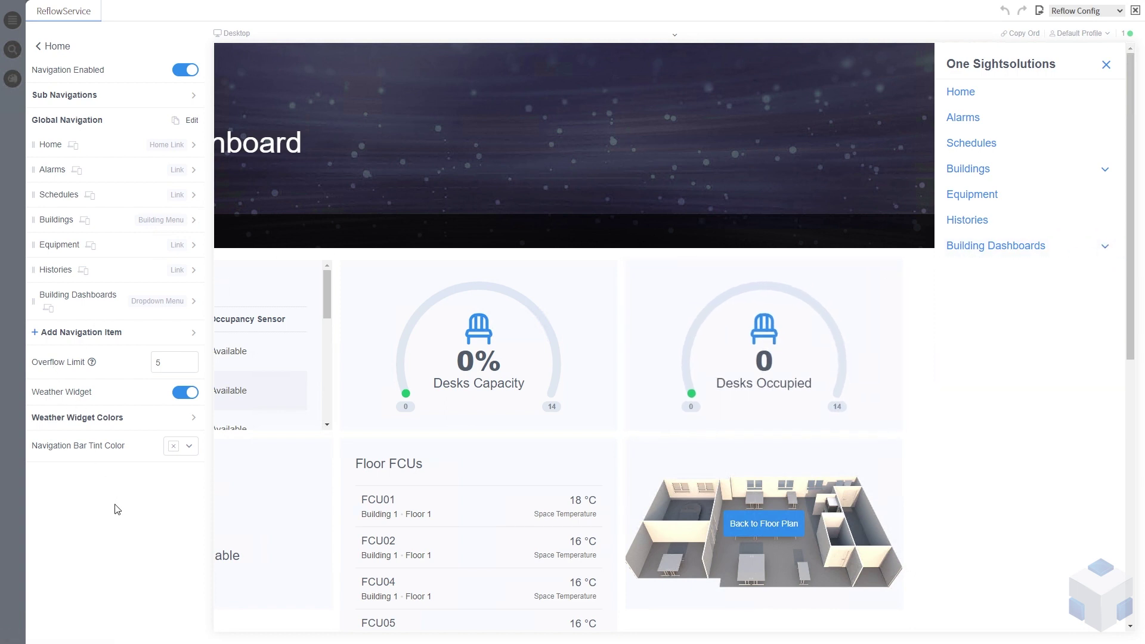
Add a sub navigation item titled Dashboards to the Building 1 sub navigation, with Dropdown Menu as its item type.
left_click(99, 96)
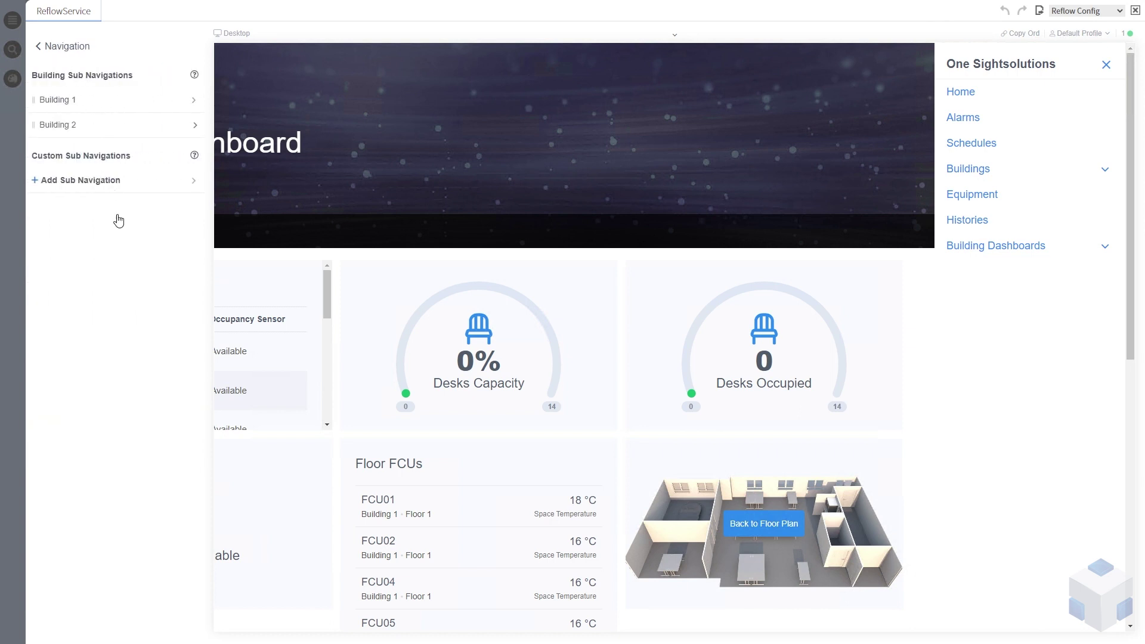
left_click(103, 105)
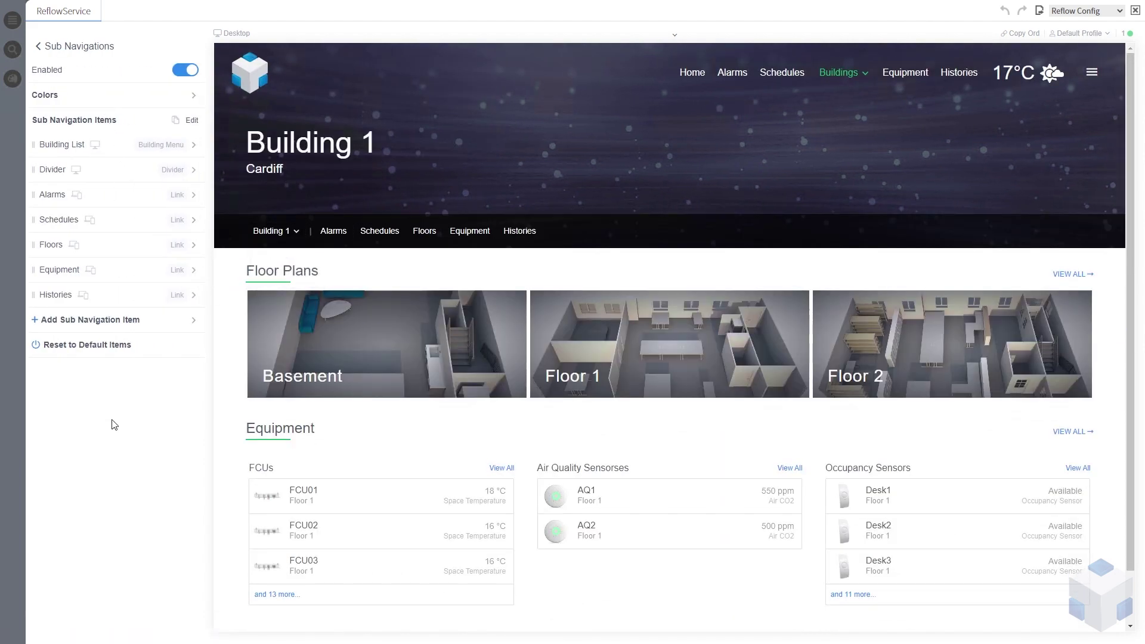
left_click(98, 324)
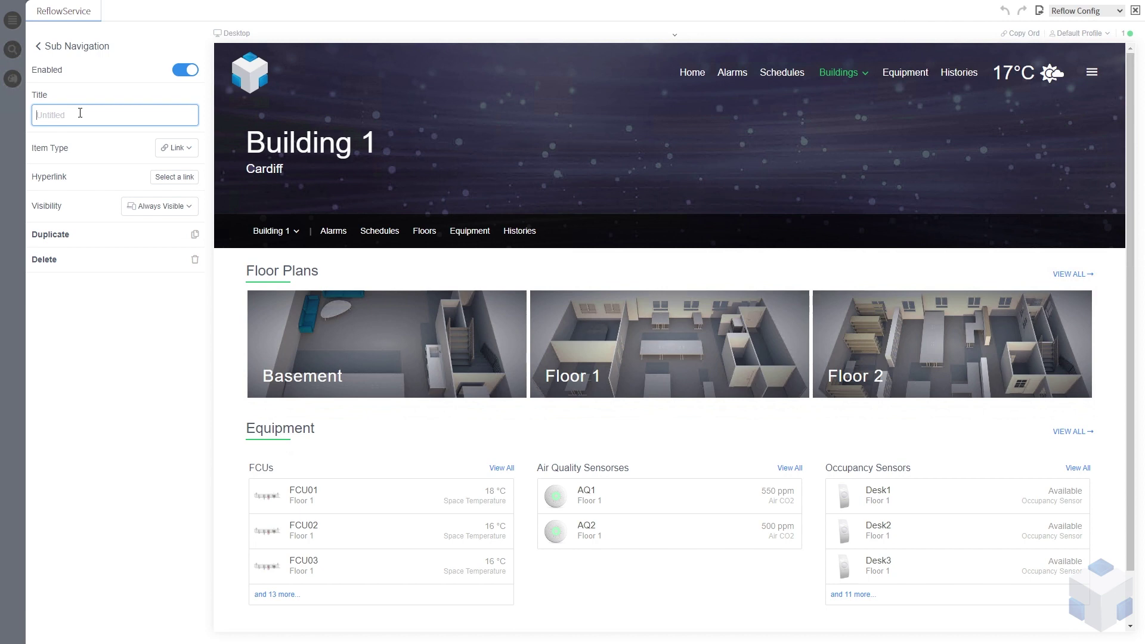
type("Dashboards")
left_click(124, 362)
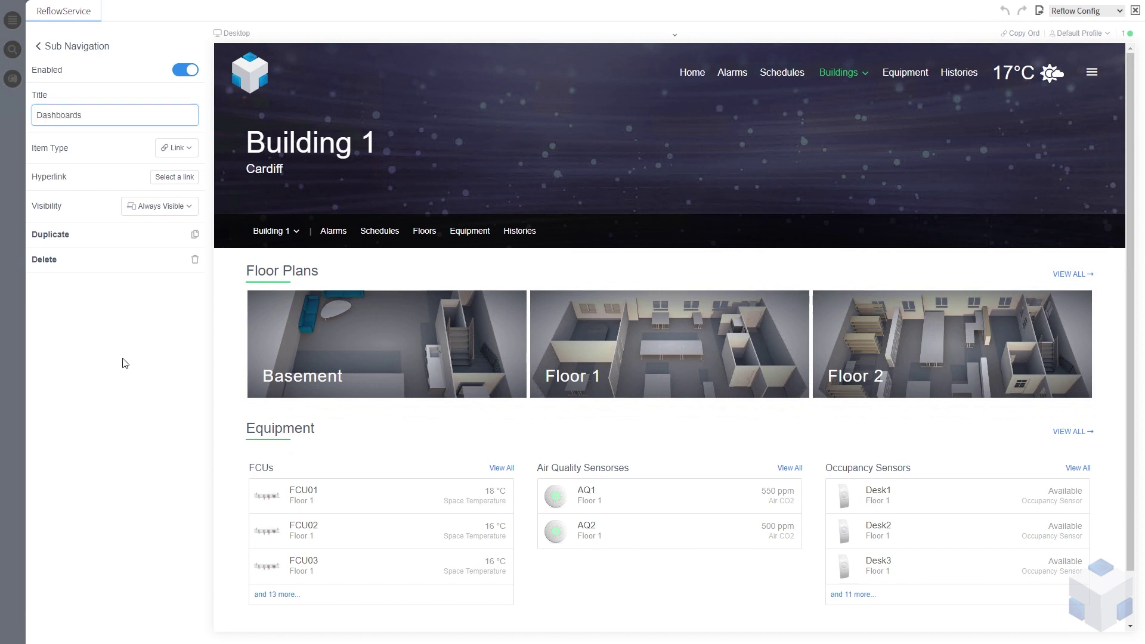
left_click(187, 150)
left_click(154, 191)
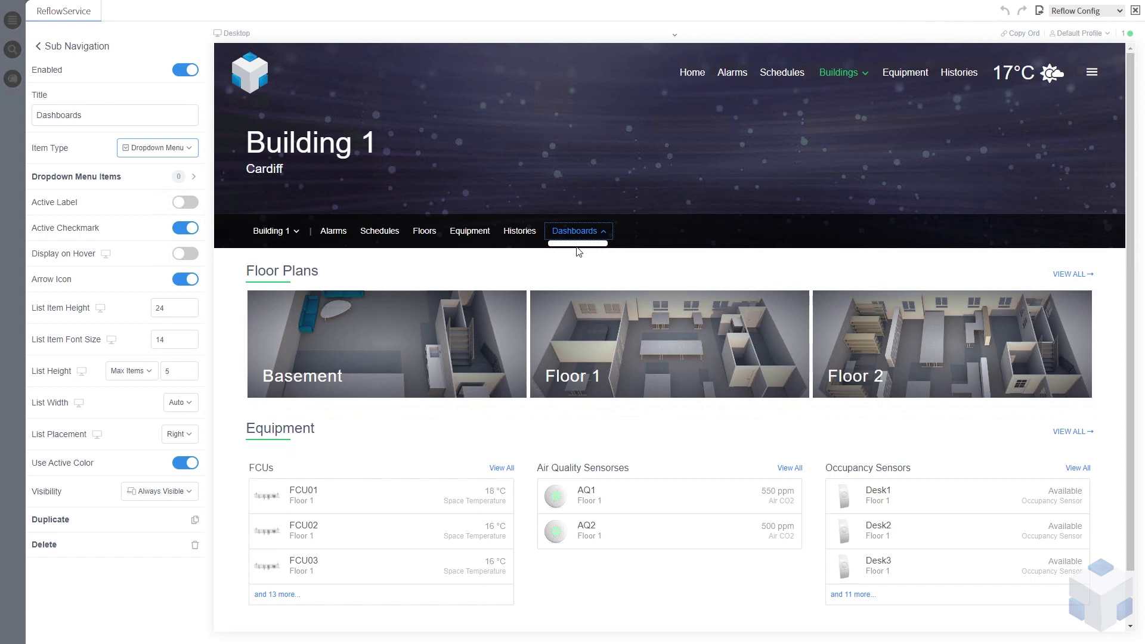
Add three link items to the Dashboards dropdown menu of the Building 1 sub navigation.
left_click(109, 179)
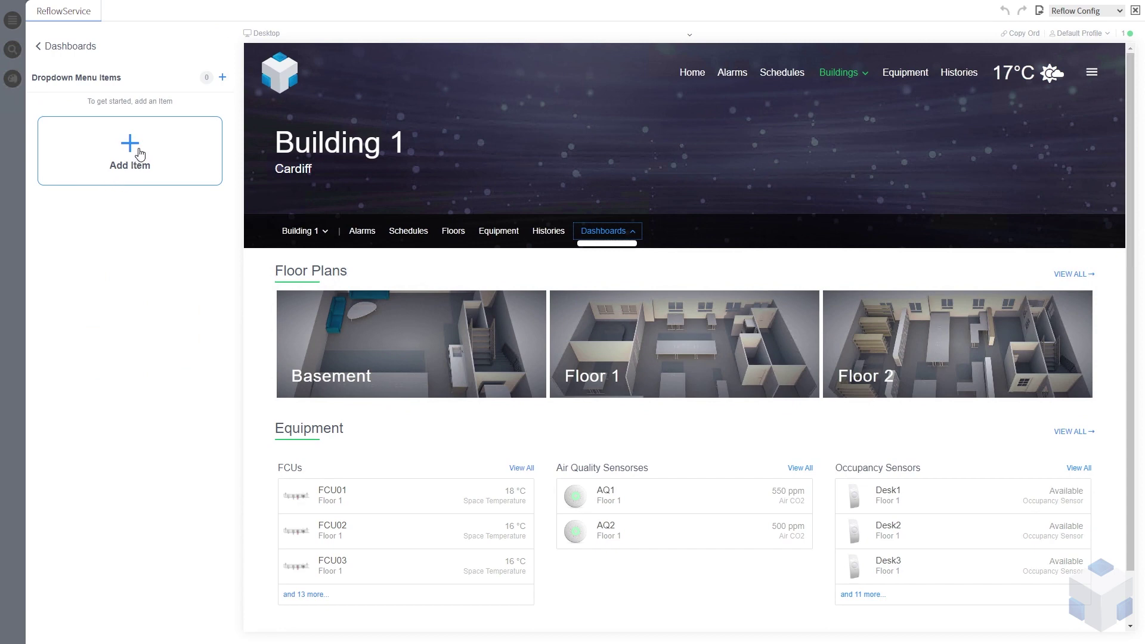
left_click(140, 154)
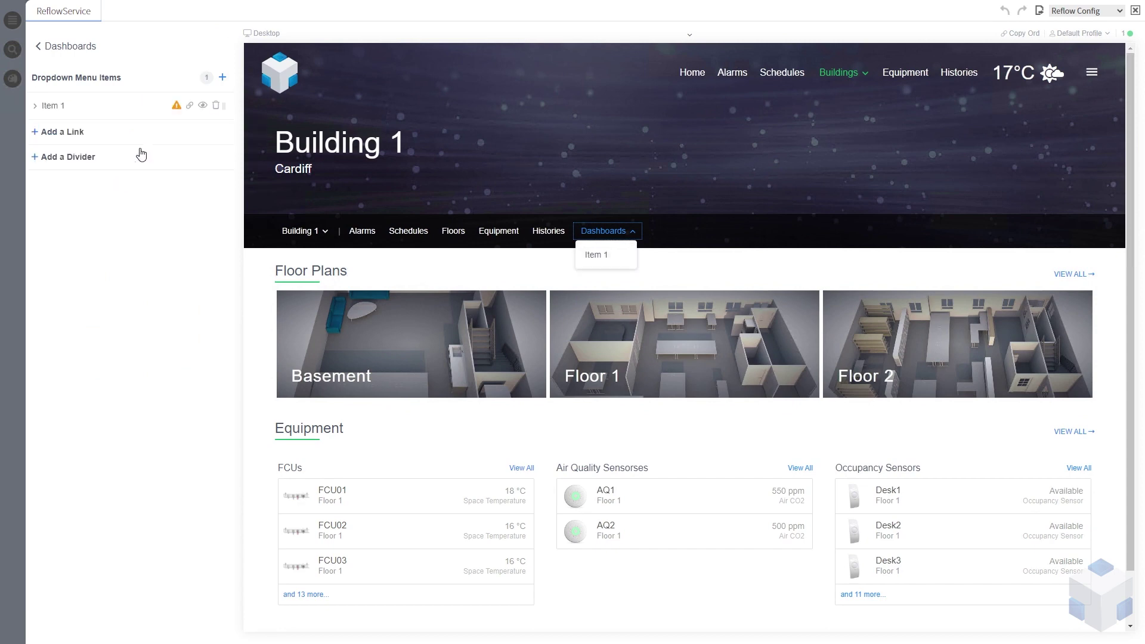
left_click(68, 135)
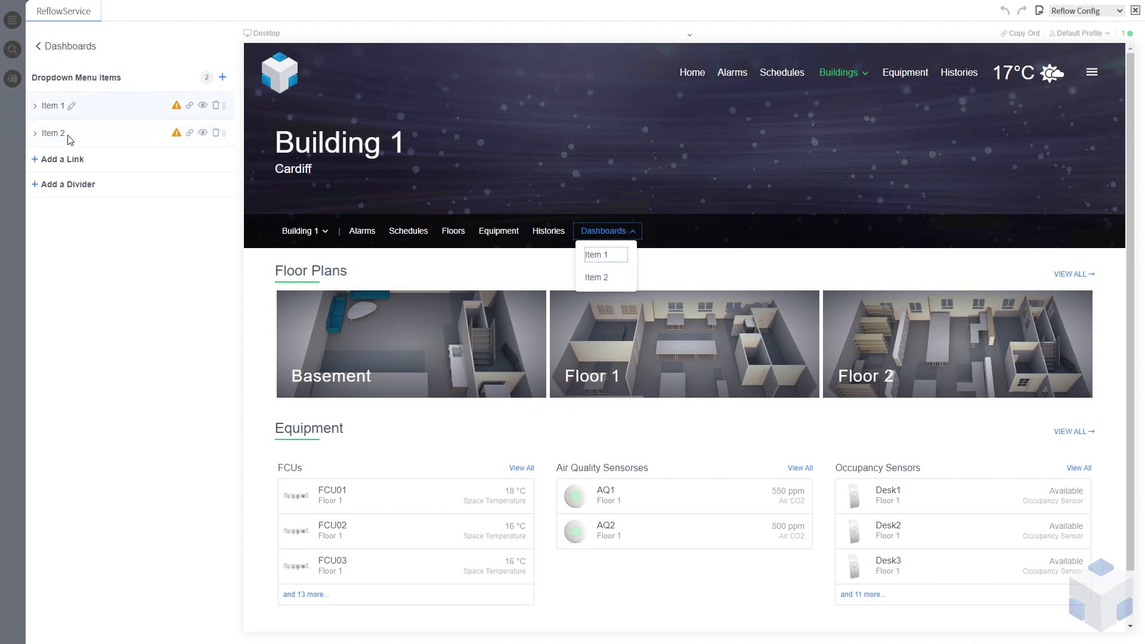
left_click(67, 160)
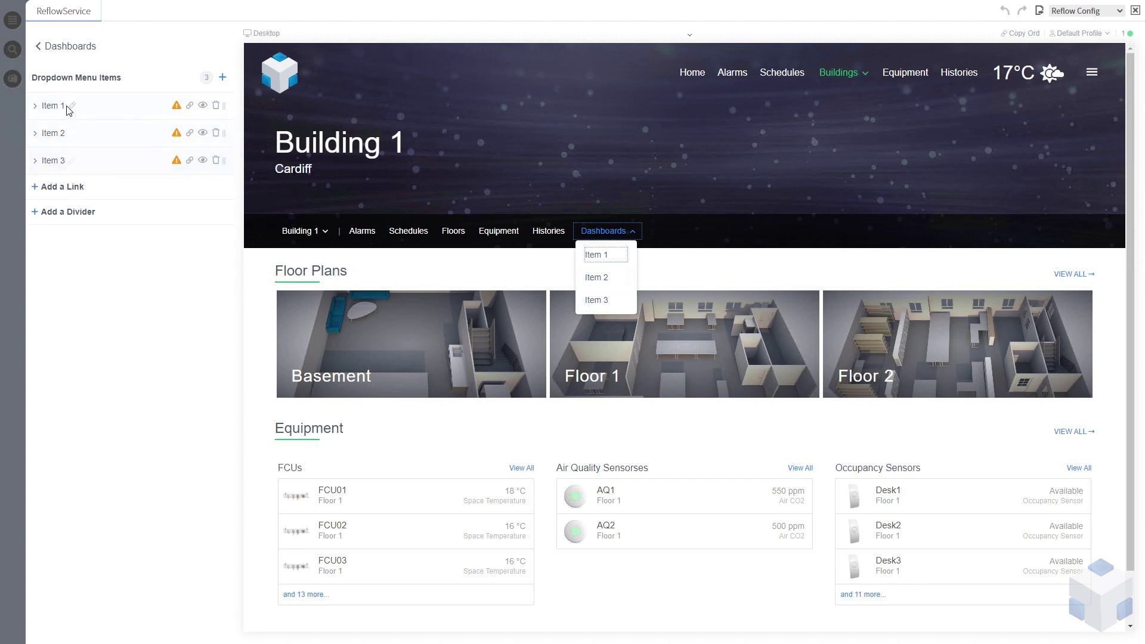
Link Item 1 of the Dashboards dropdown to the Basement Dashboard page.
left_click(84, 111)
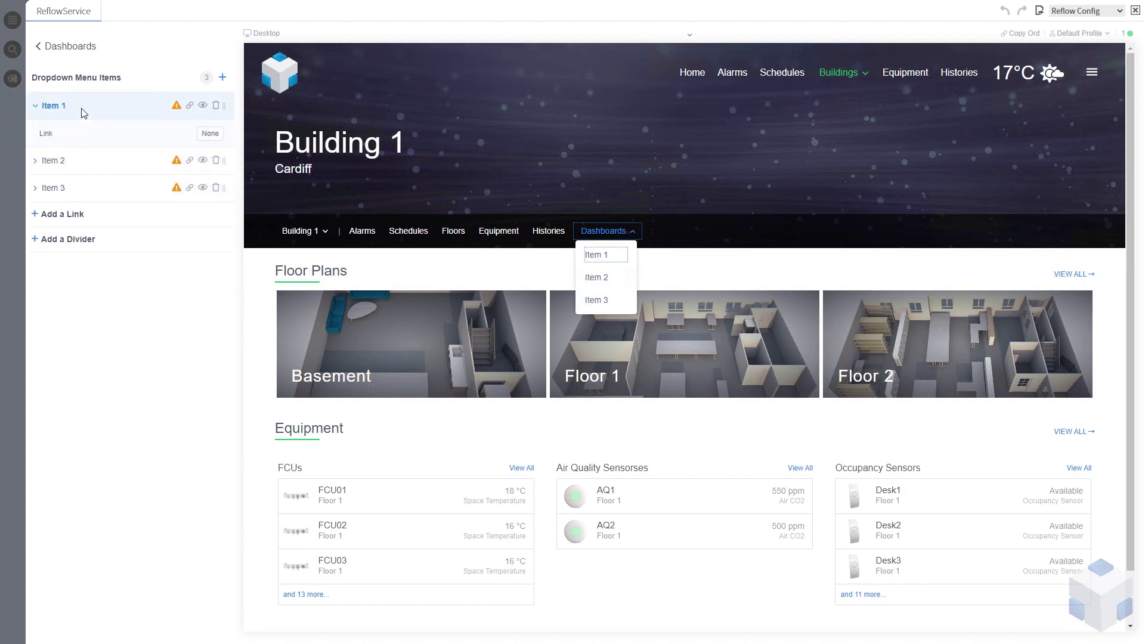
left_click(210, 134)
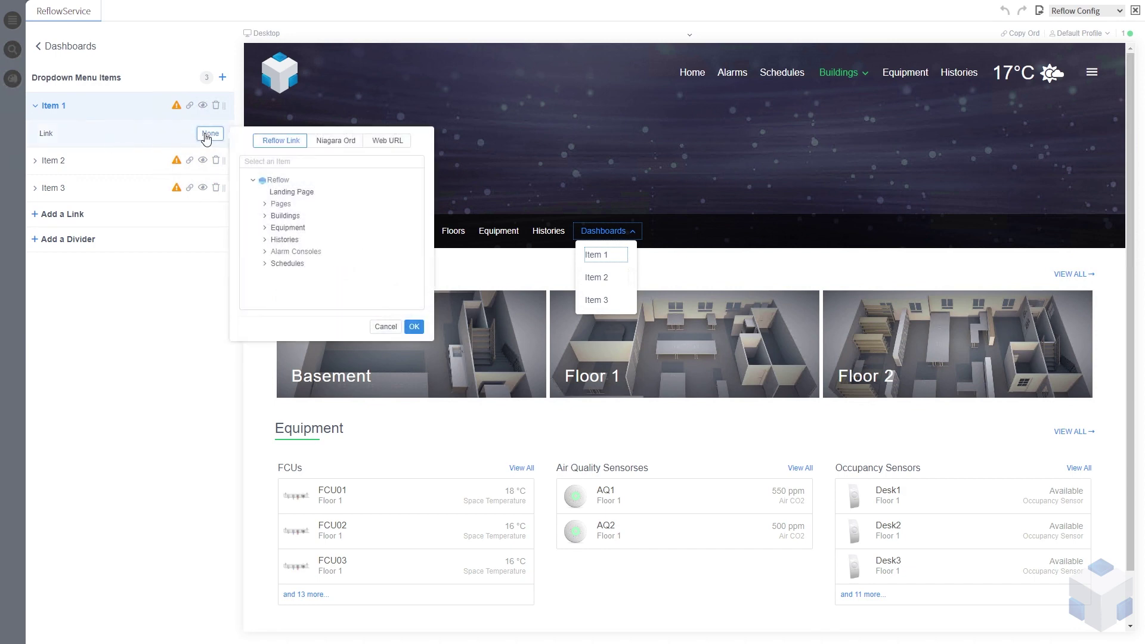
left_click(266, 203)
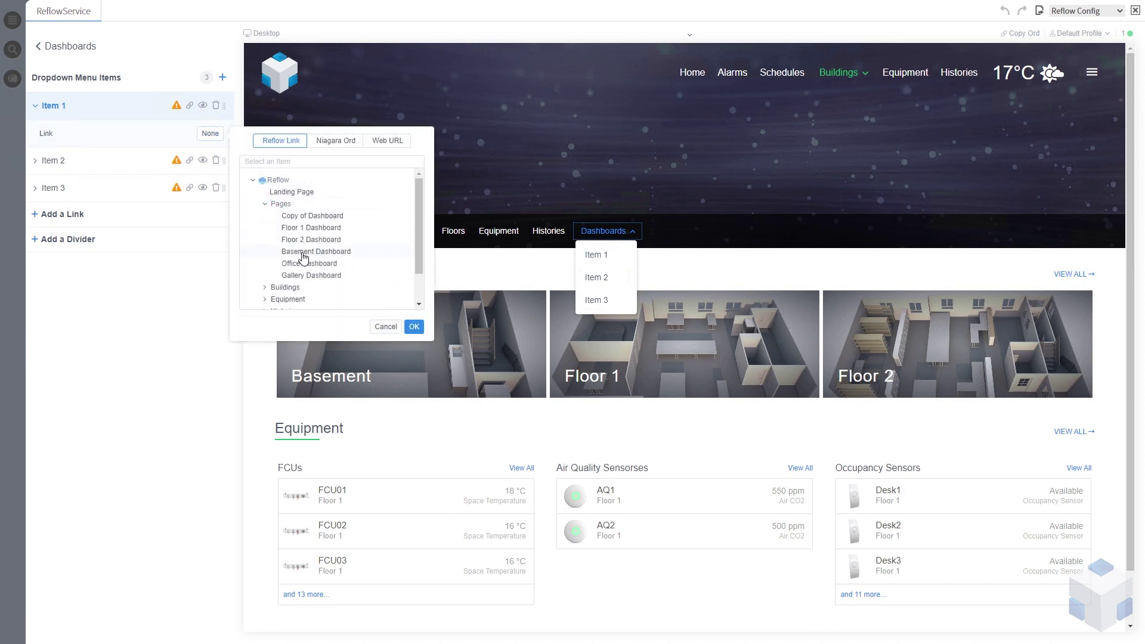
left_click(303, 255)
left_click(414, 327)
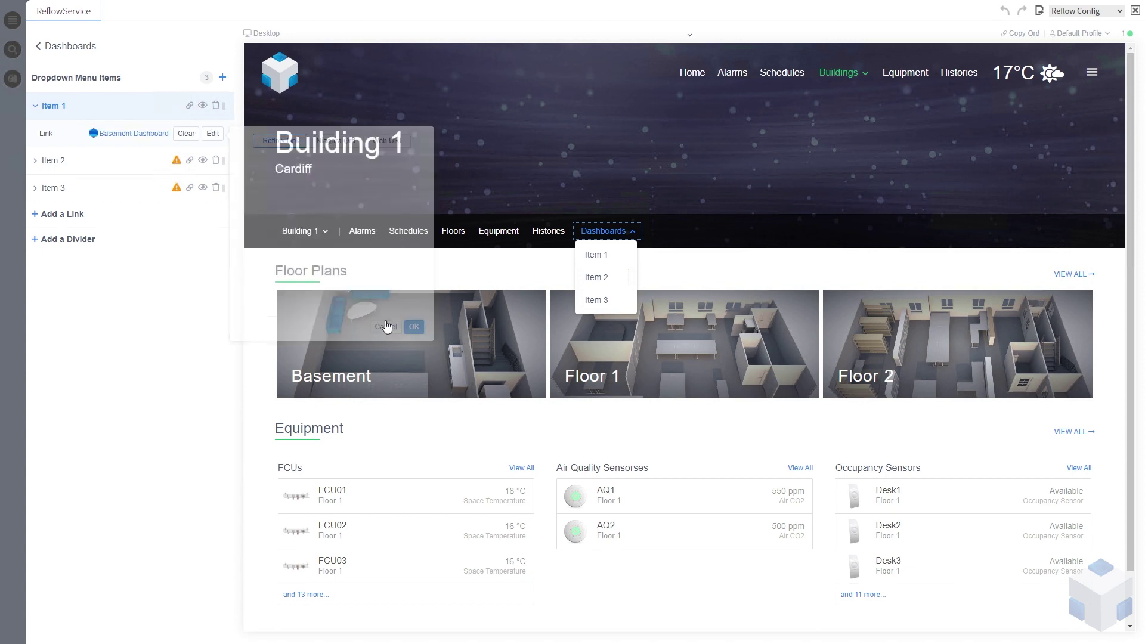
Link Item 2 of the Dashboards dropdown to the Floor 1 Dashboard page.
double_click(79, 160)
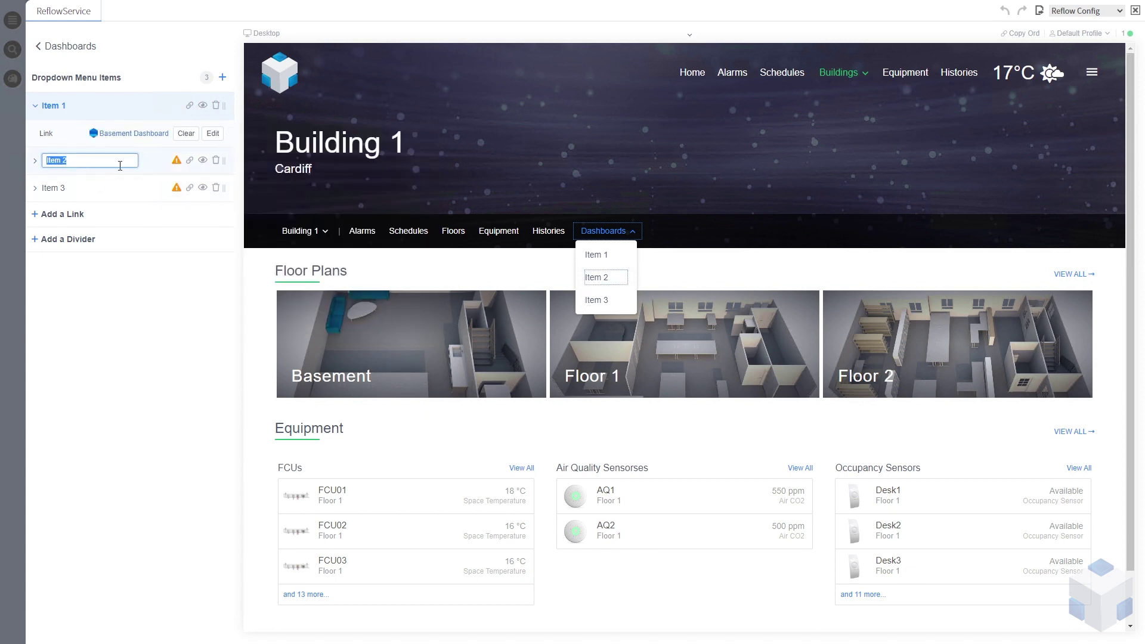
left_click(34, 160)
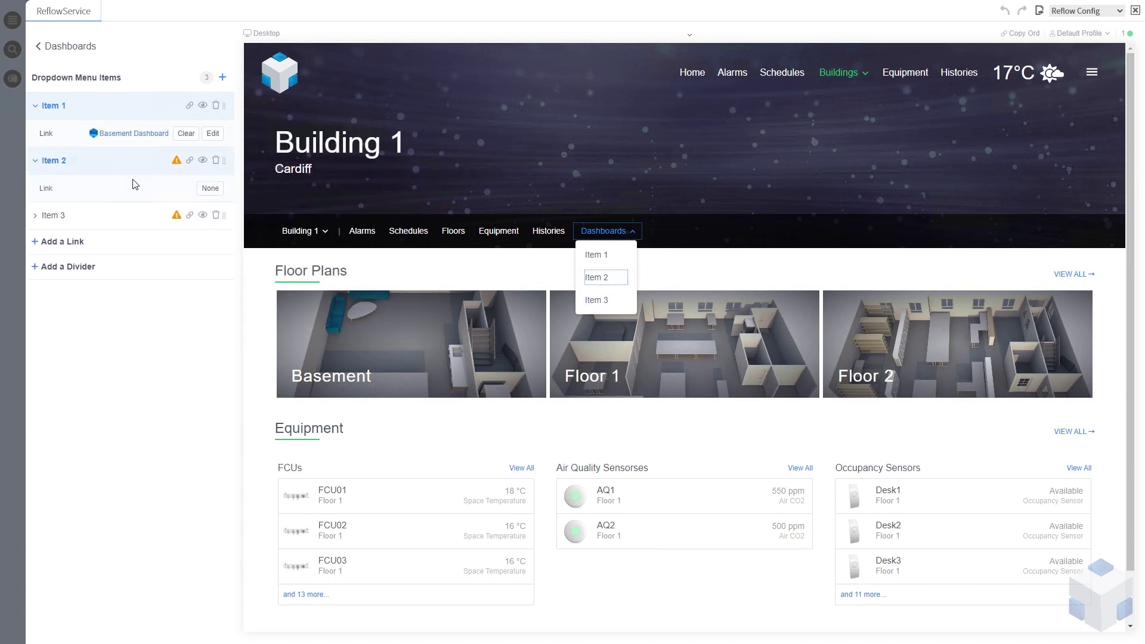
left_click(210, 189)
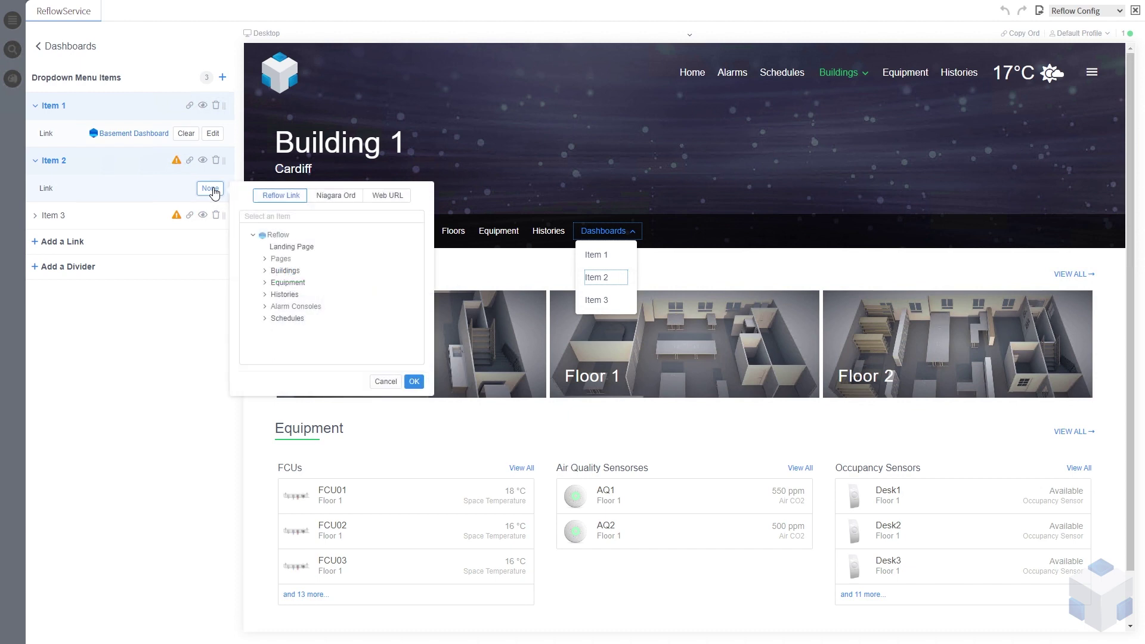
left_click(265, 260)
left_click(322, 287)
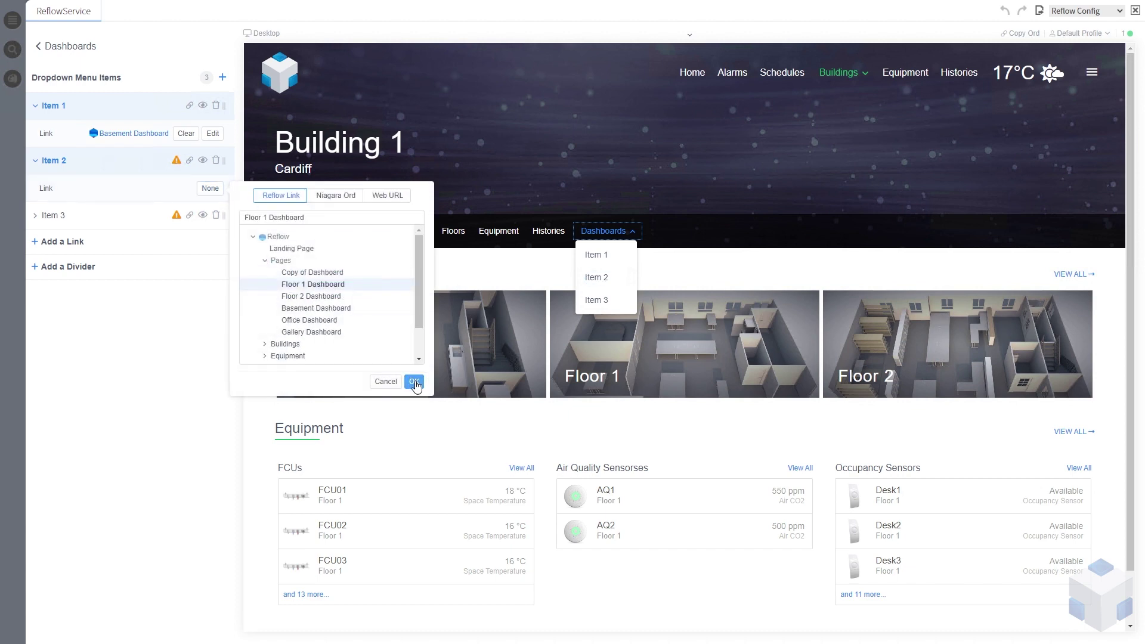
left_click(414, 382)
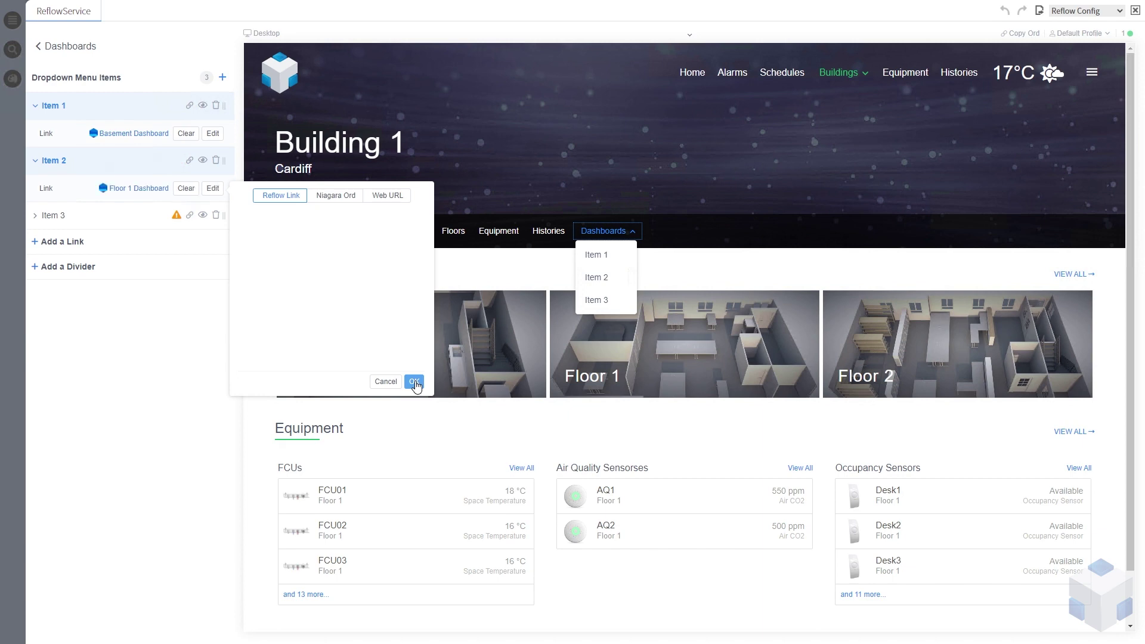
Link Item 3 of the Dashboards dropdown to the Floor 2 Dashboard page.
left_click(40, 221)
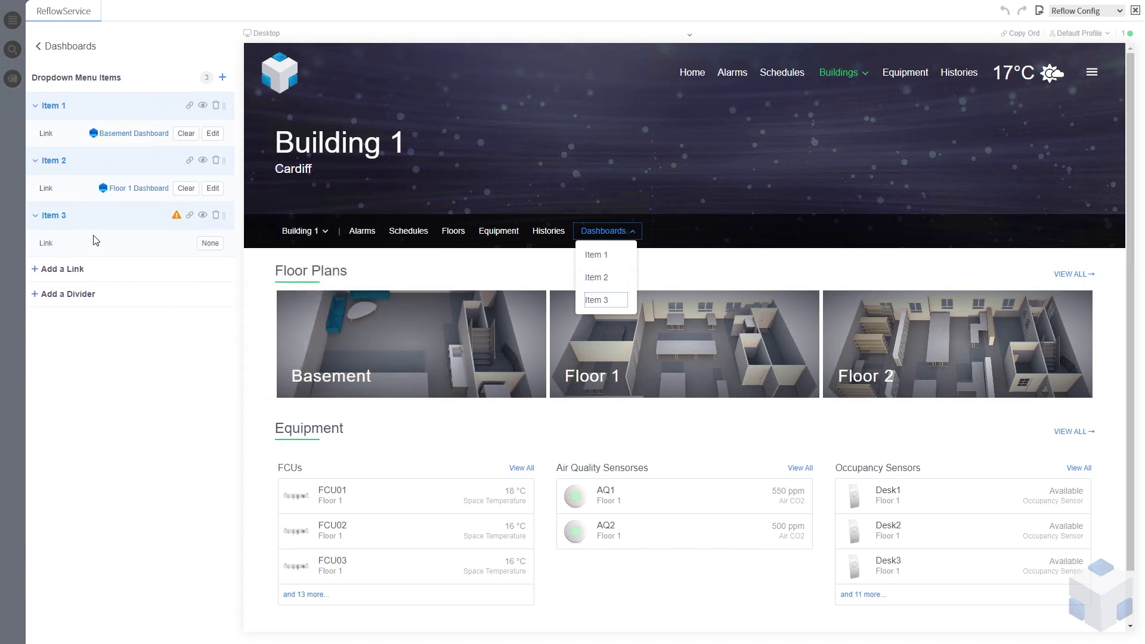
left_click(210, 244)
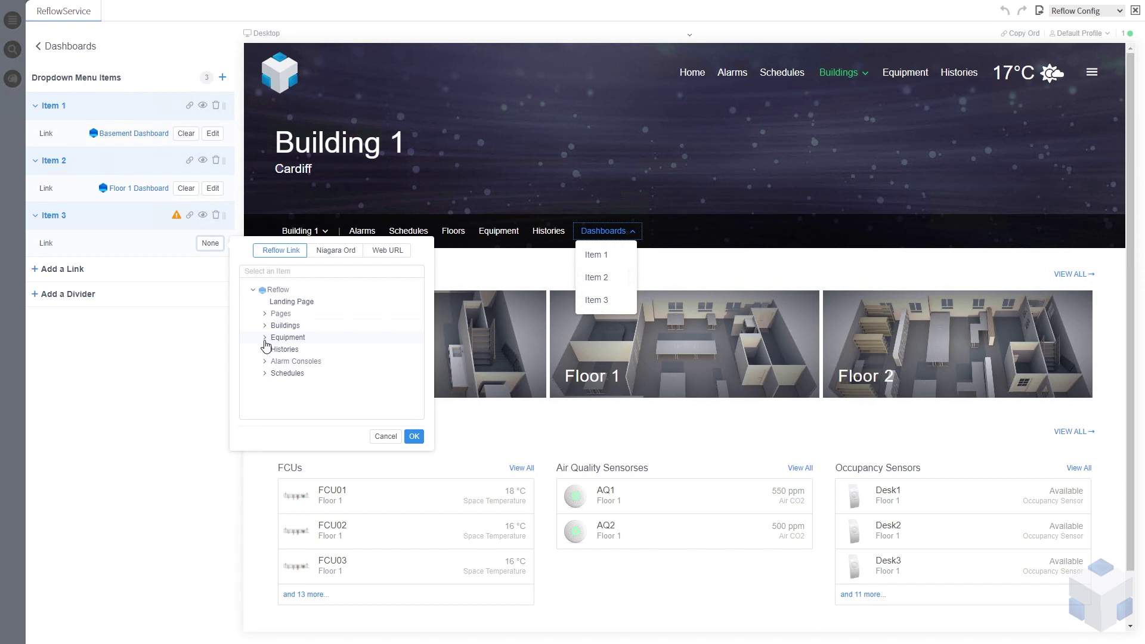
left_click(265, 315)
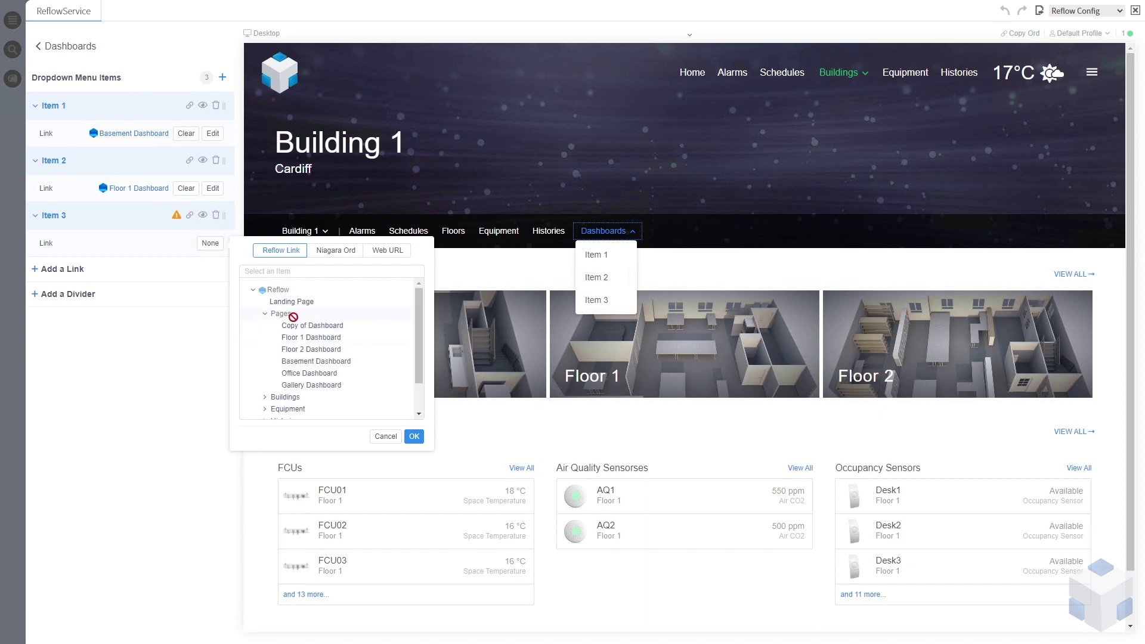
left_click(325, 350)
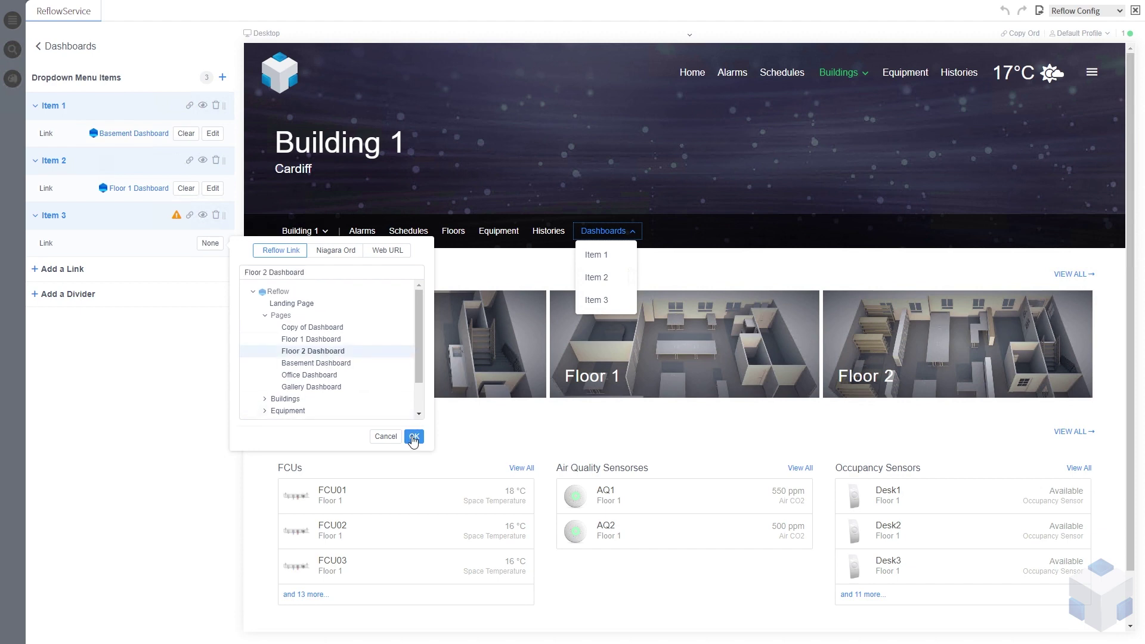
left_click(414, 436)
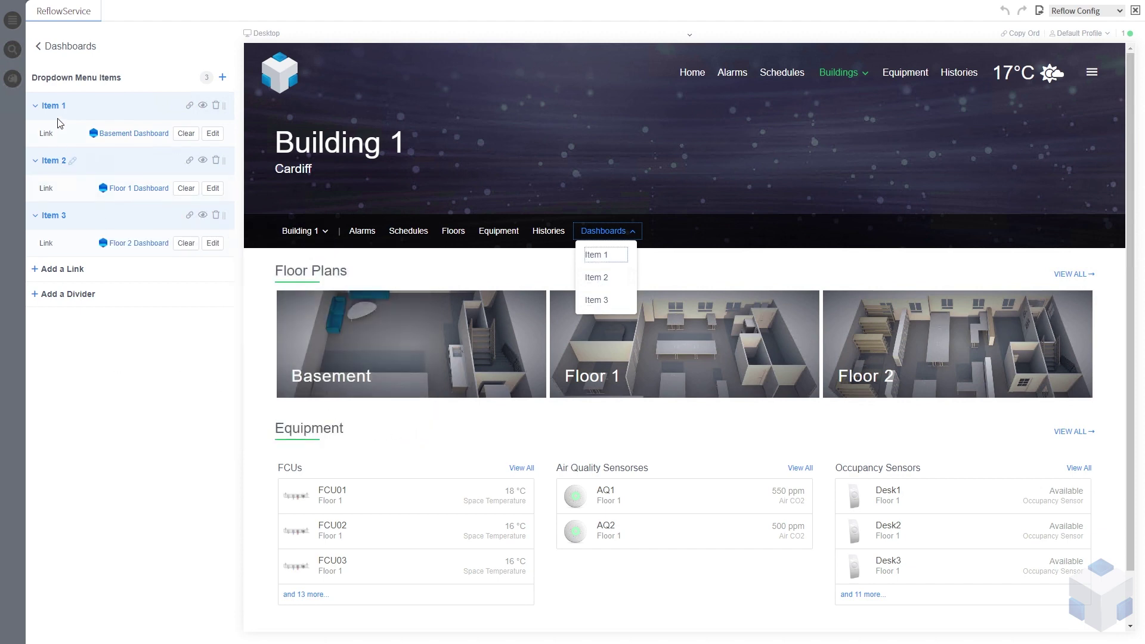
Rename Item 1 and Item 2 of the Dashboards dropdown as Floor 1 and Floor 2.
double_click(71, 106)
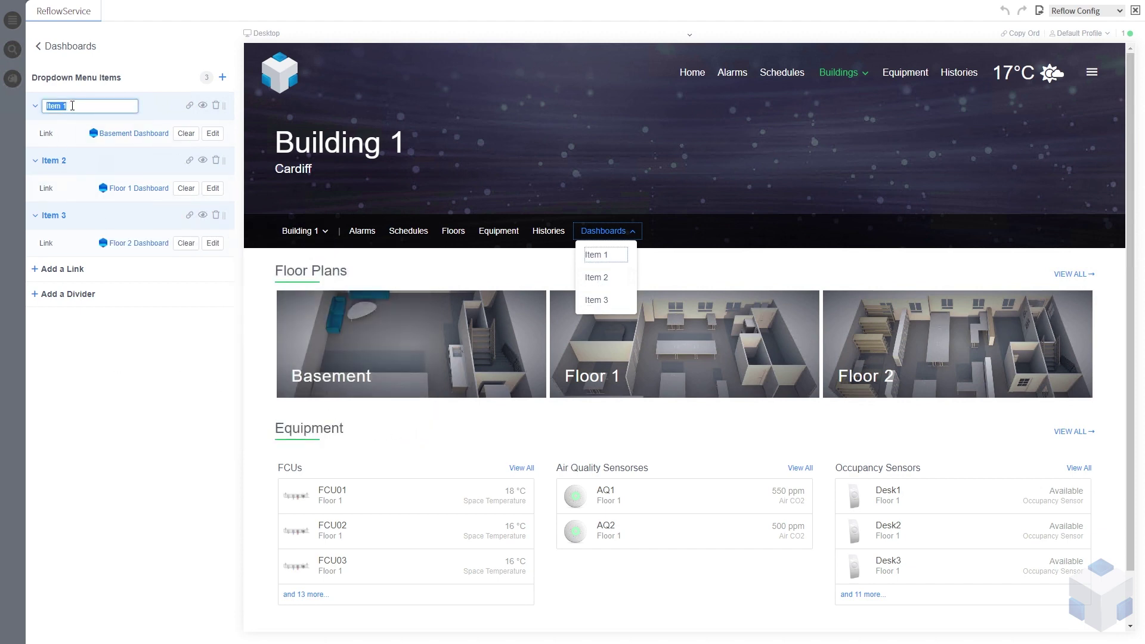
type("Fo")
double_click(63, 160)
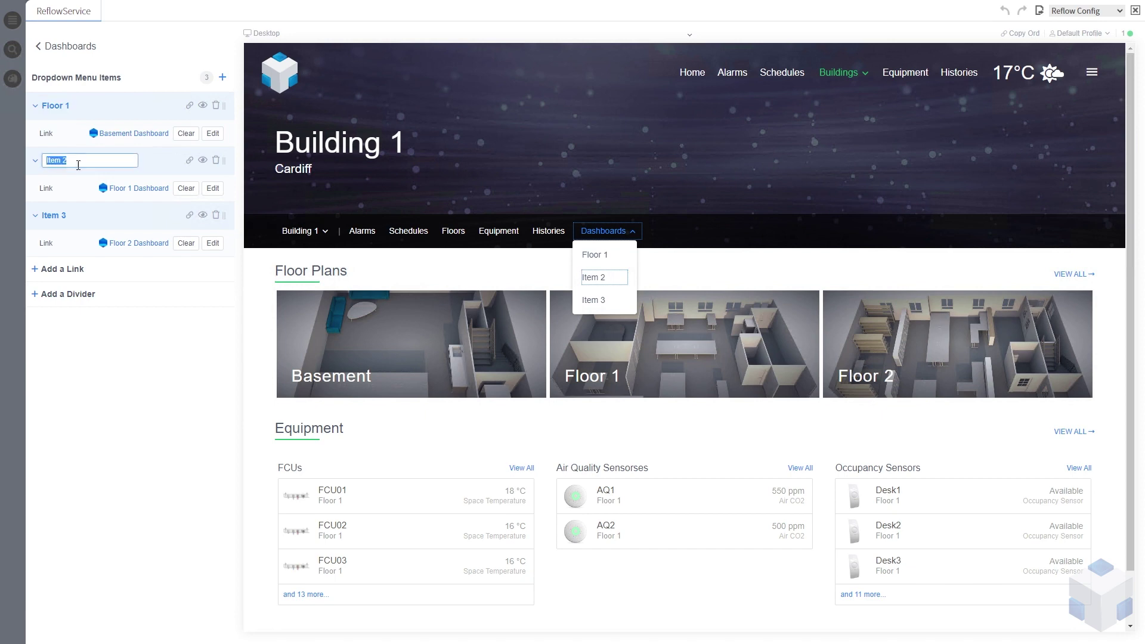
type("Floor")
Name the three Dashboards dropdown items Basement, Floor 1 and Floor 2, matching their linked pages.
double_click(71, 105)
type("Basement")
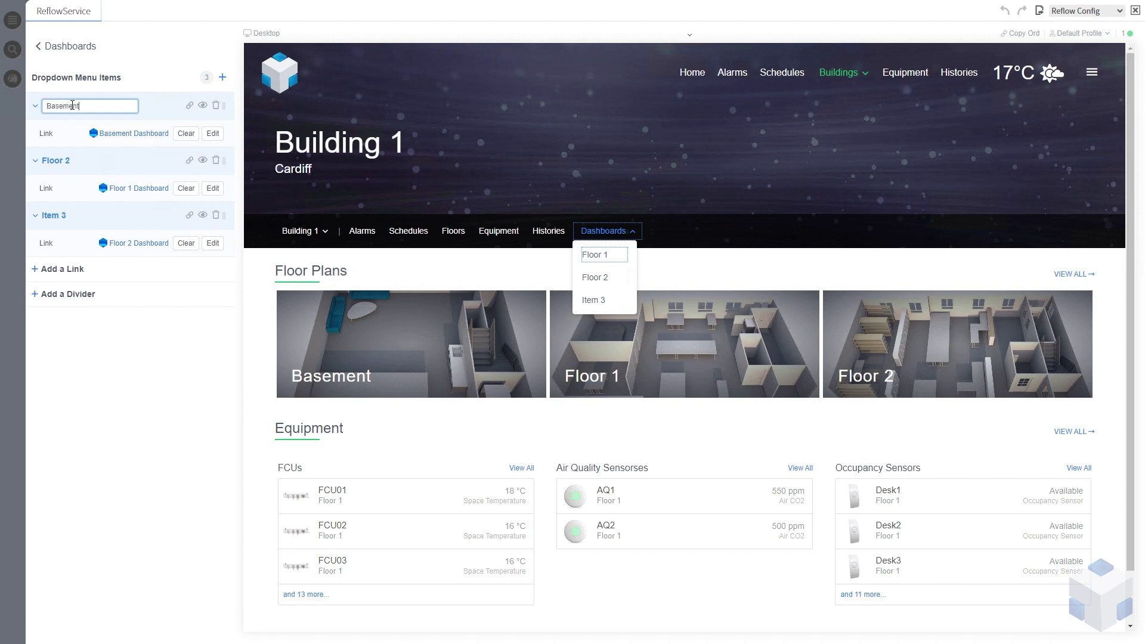
double_click(88, 159)
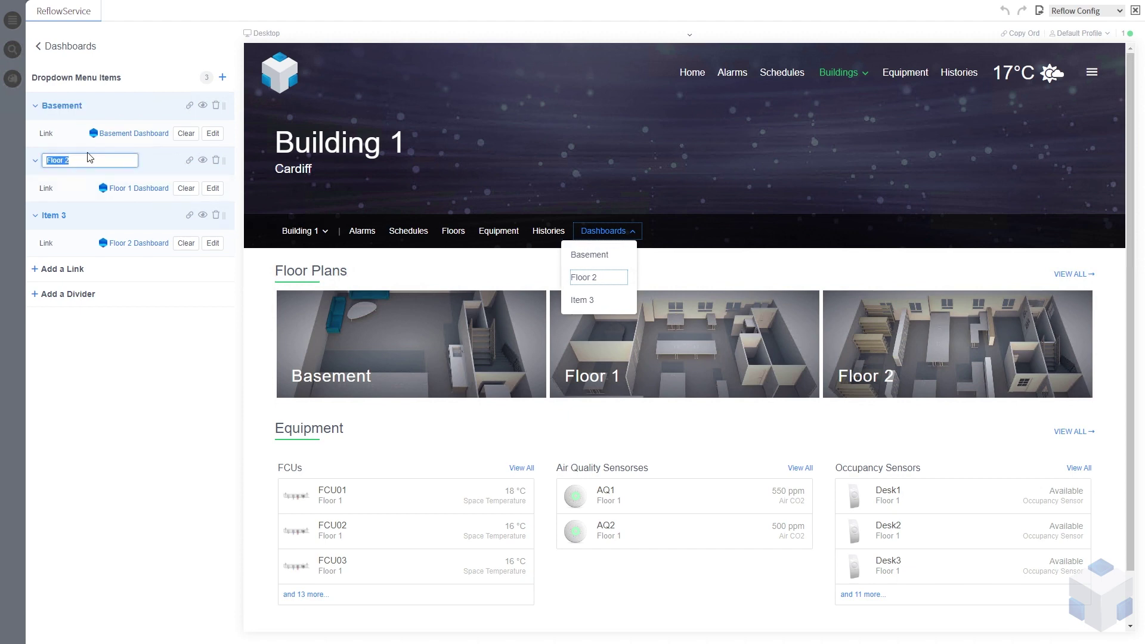
type("Fl")
double_click(94, 213)
type("Fl")
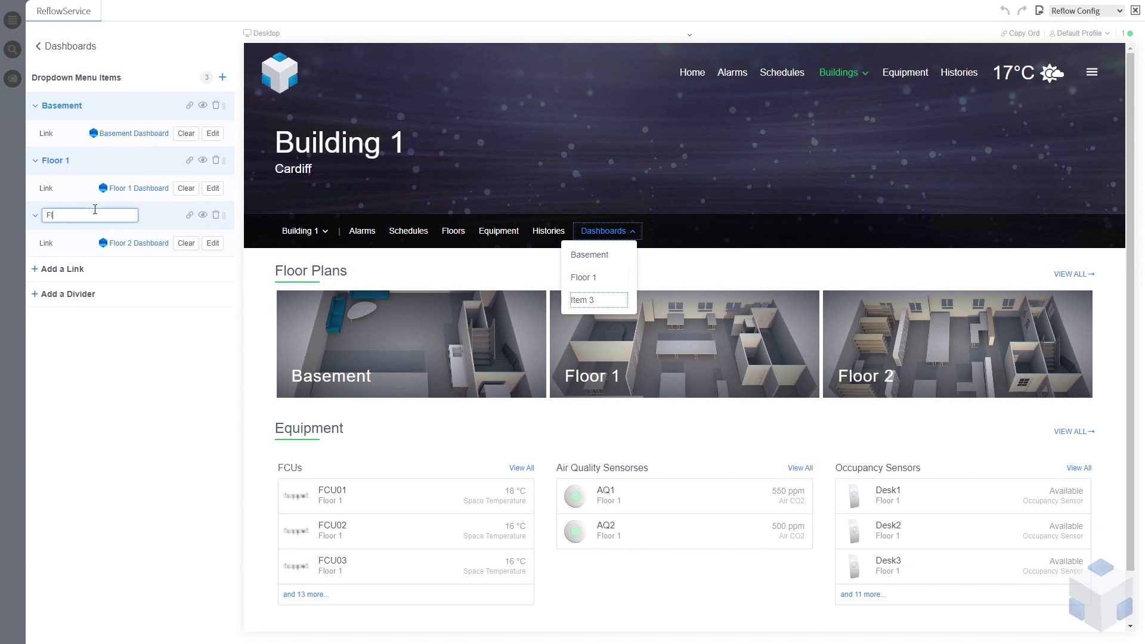
type("oor 2")
left_click(146, 355)
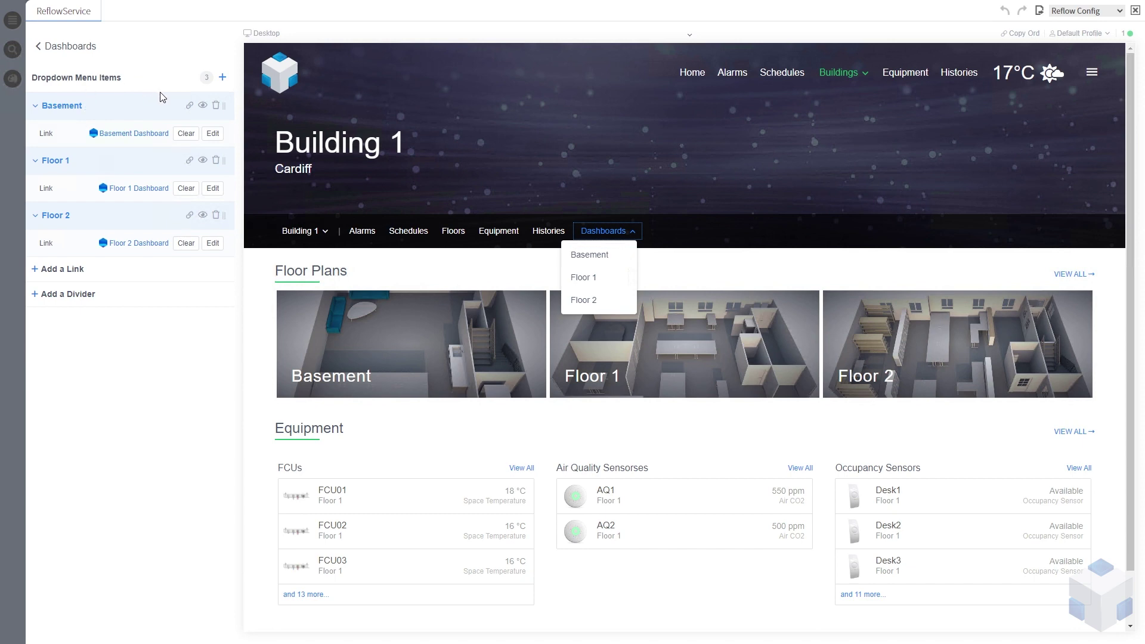
Add a sub navigation item titled Dashboards to the Building 2 sub navigation, with Dropdown Menu as its item type.
left_click(73, 50)
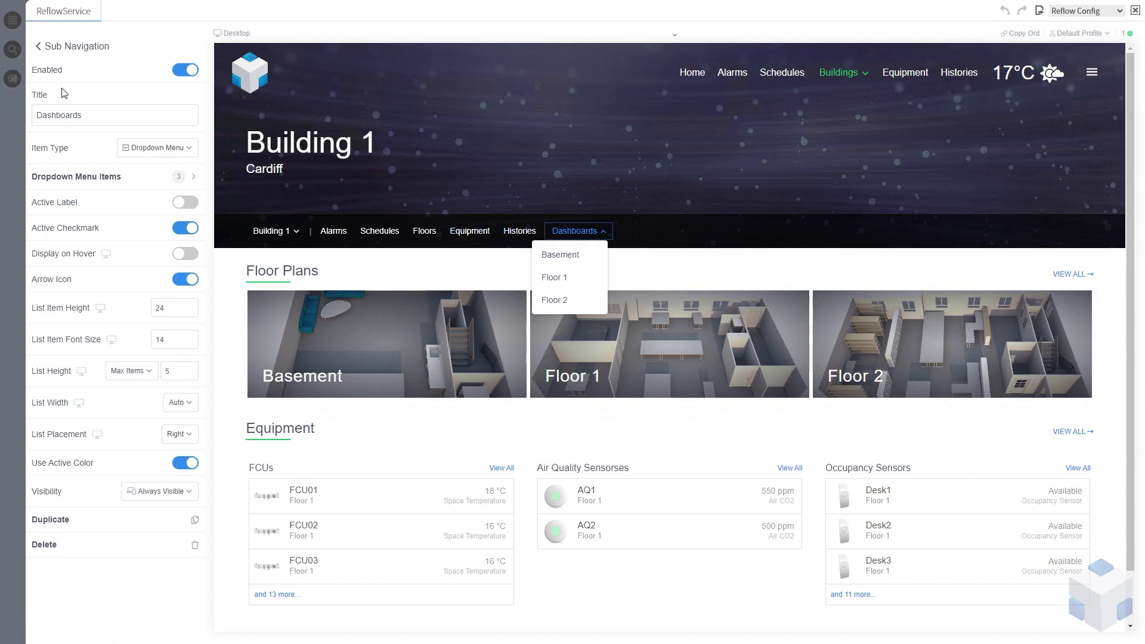
left_click(74, 51)
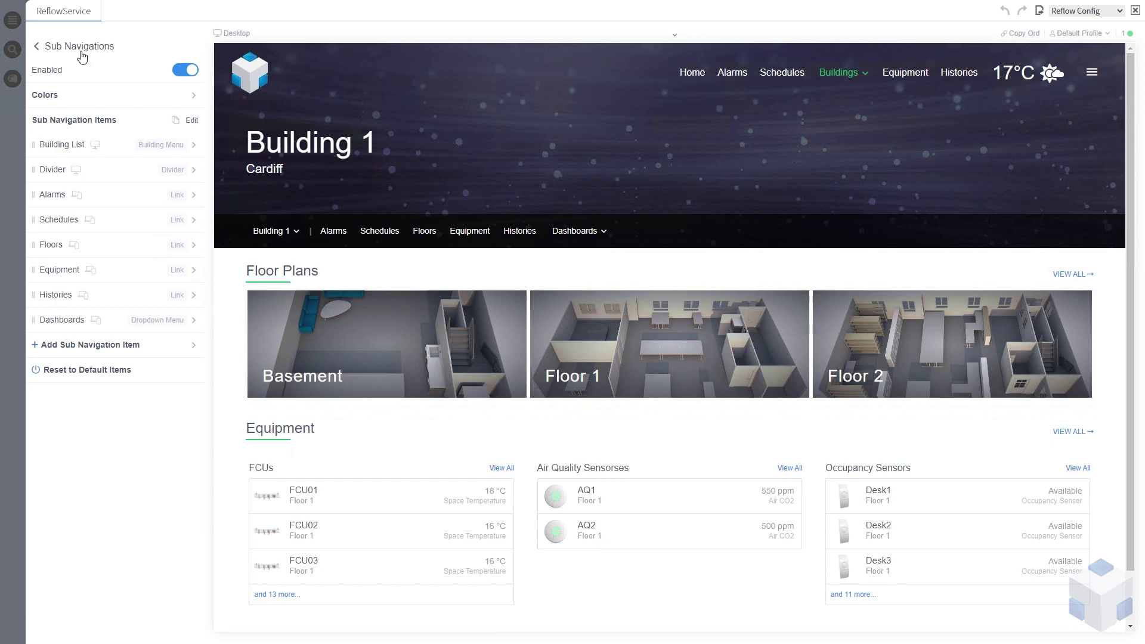
left_click(82, 57)
left_click(83, 133)
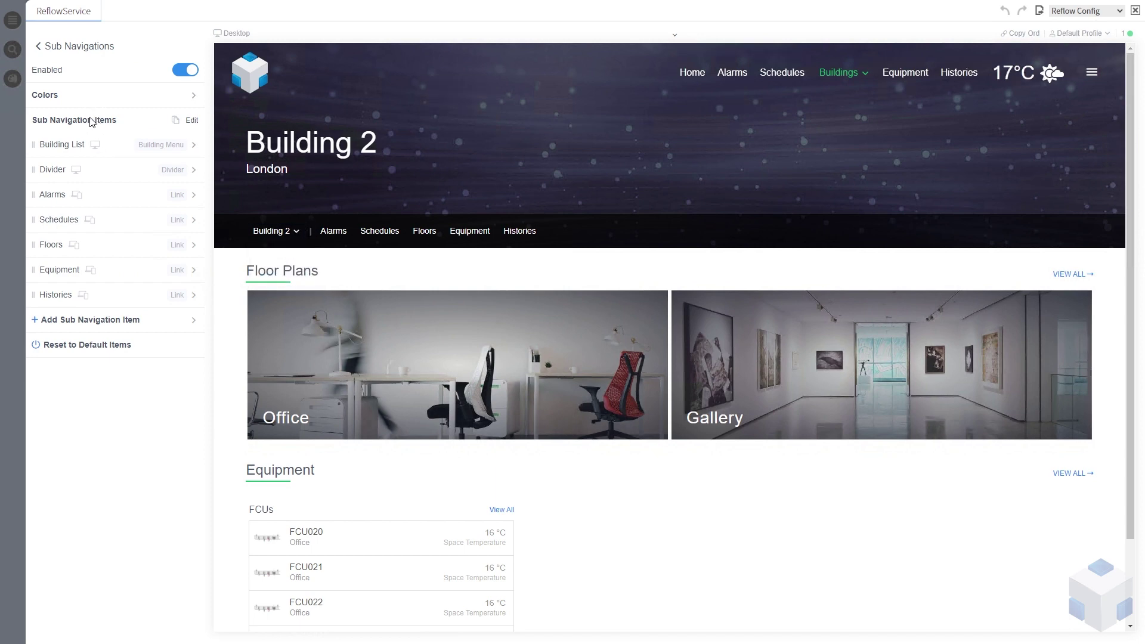
left_click(98, 325)
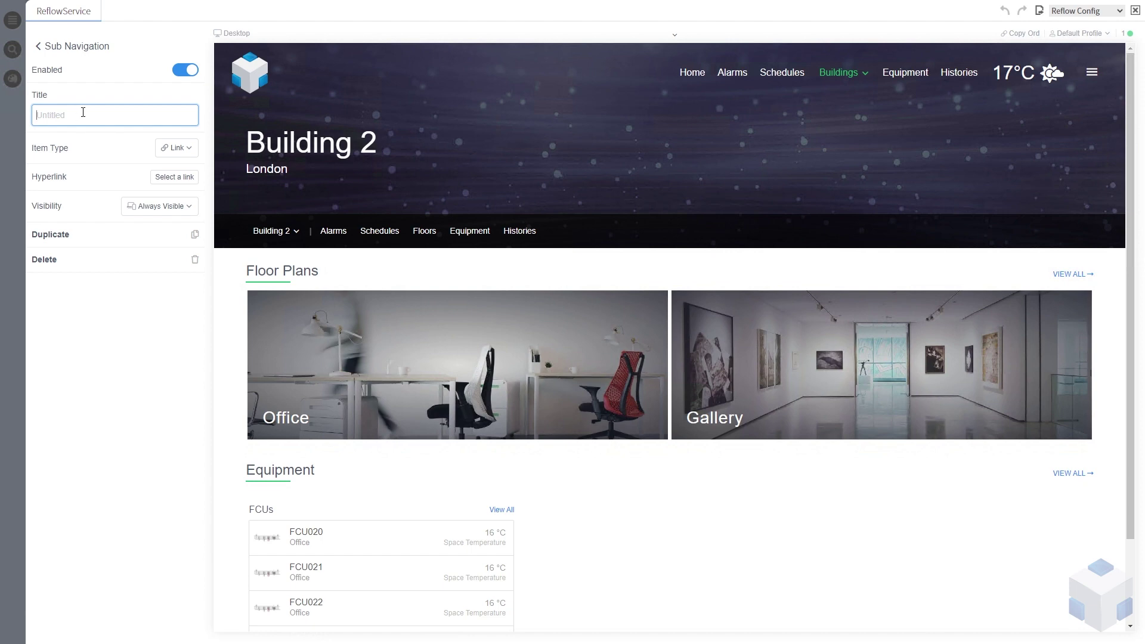
type("Dashboards")
left_click(193, 153)
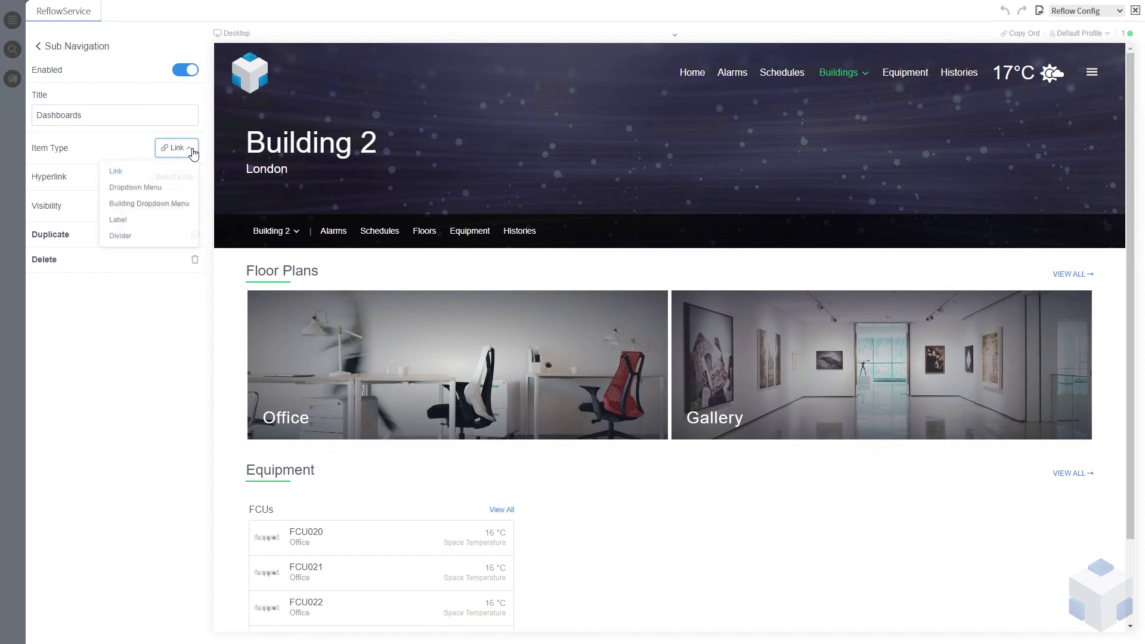
left_click(149, 187)
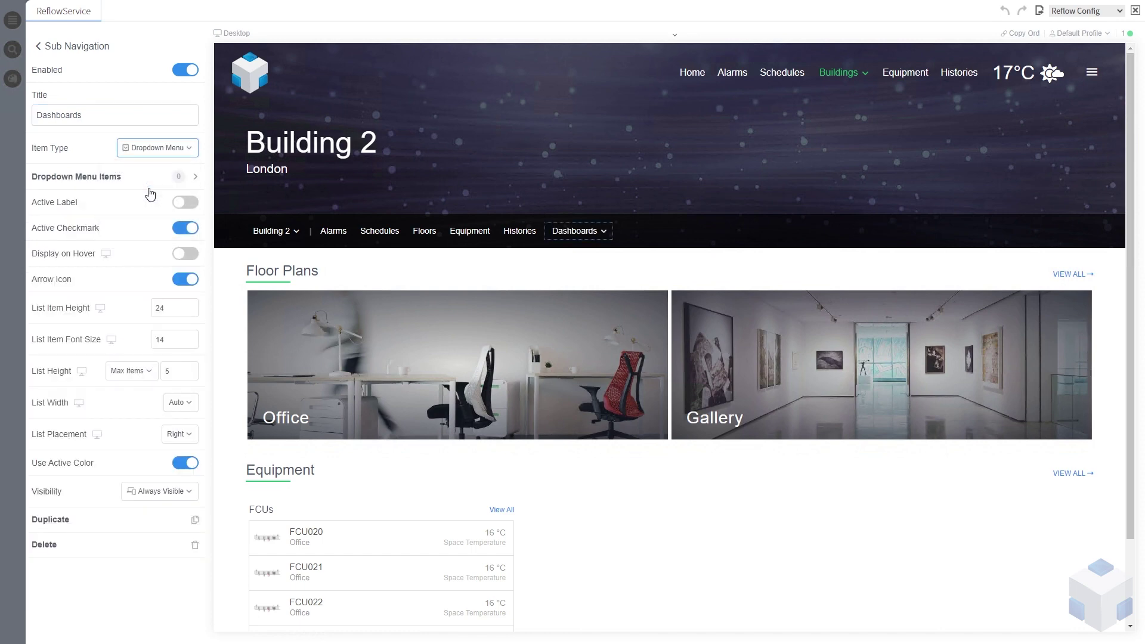
Add two link items named Office and Gallery to Building 2's Dashboards dropdown menu.
left_click(119, 177)
left_click(116, 183)
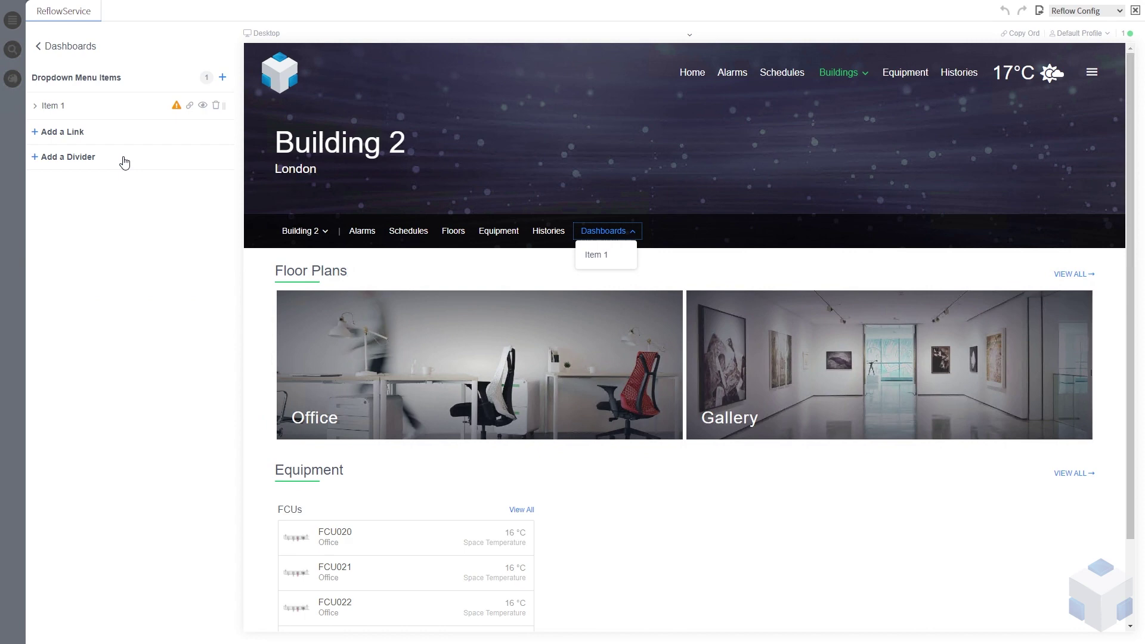
left_click(91, 106)
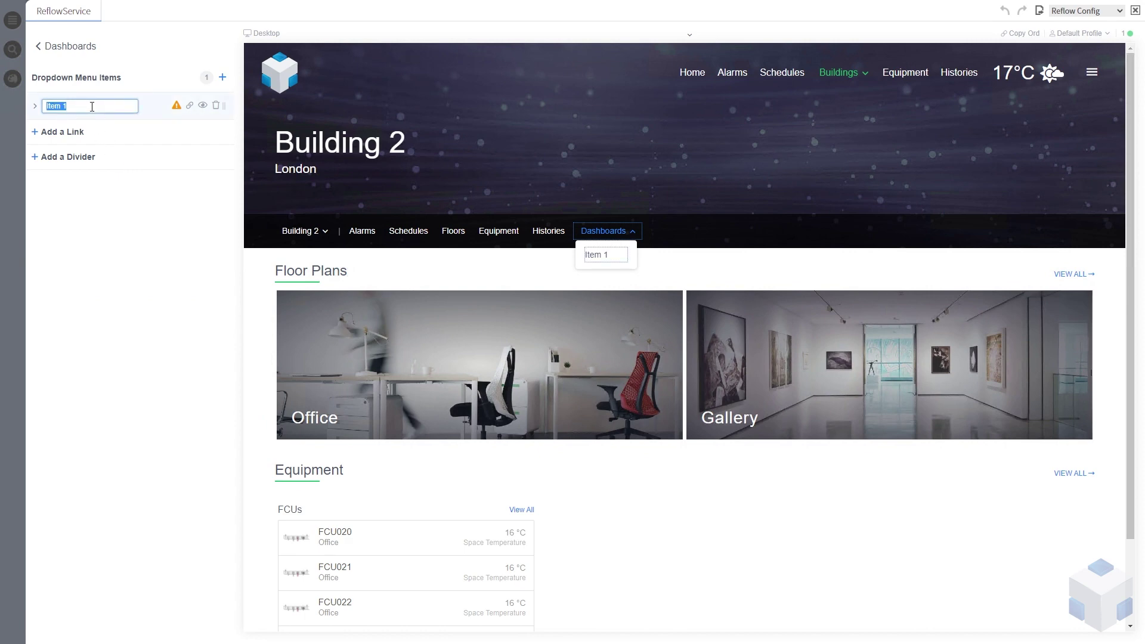
type("Office")
left_click(79, 133)
left_click(83, 138)
left_click(63, 134)
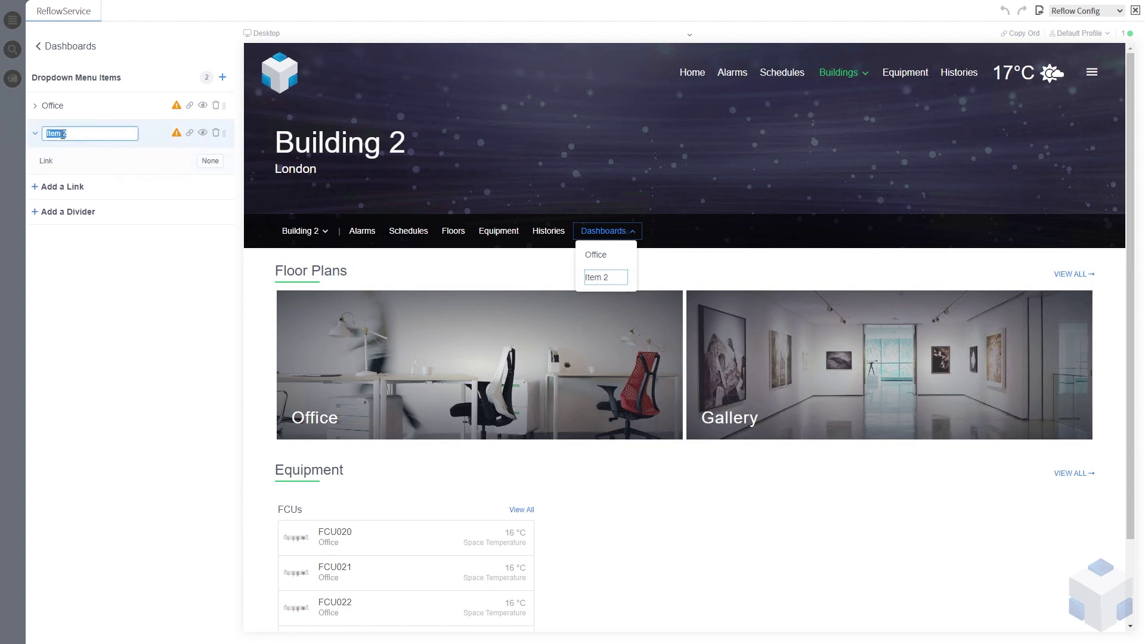
type("Gallery")
left_click(128, 280)
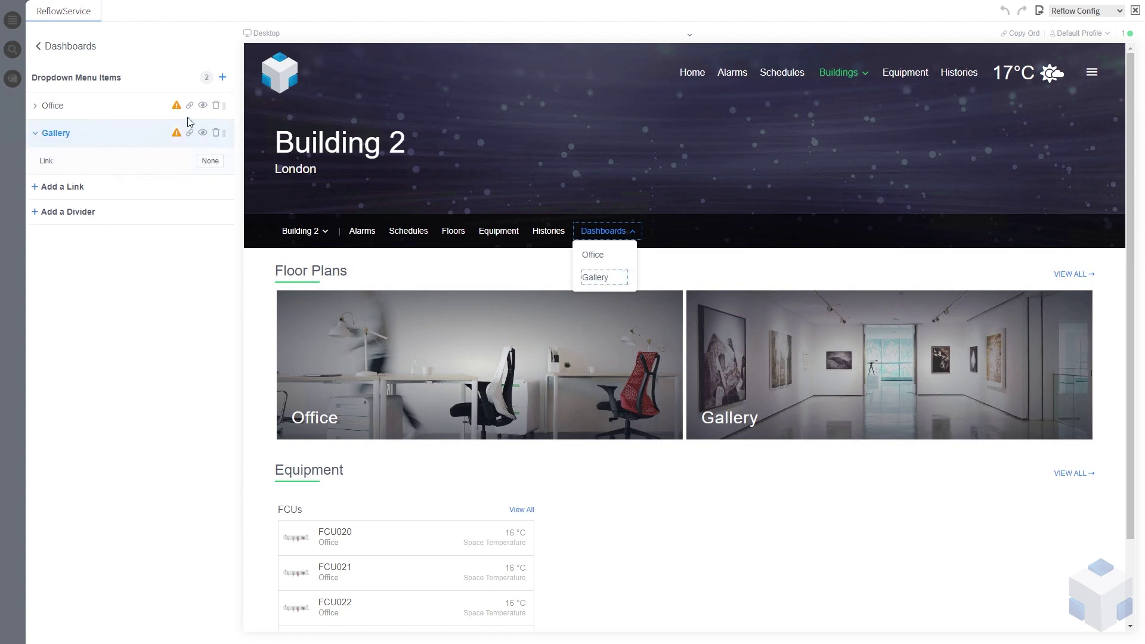
Link the Office item of Building 2's Dashboards dropdown to the Office Dashboard page.
left_click(37, 111)
left_click(210, 134)
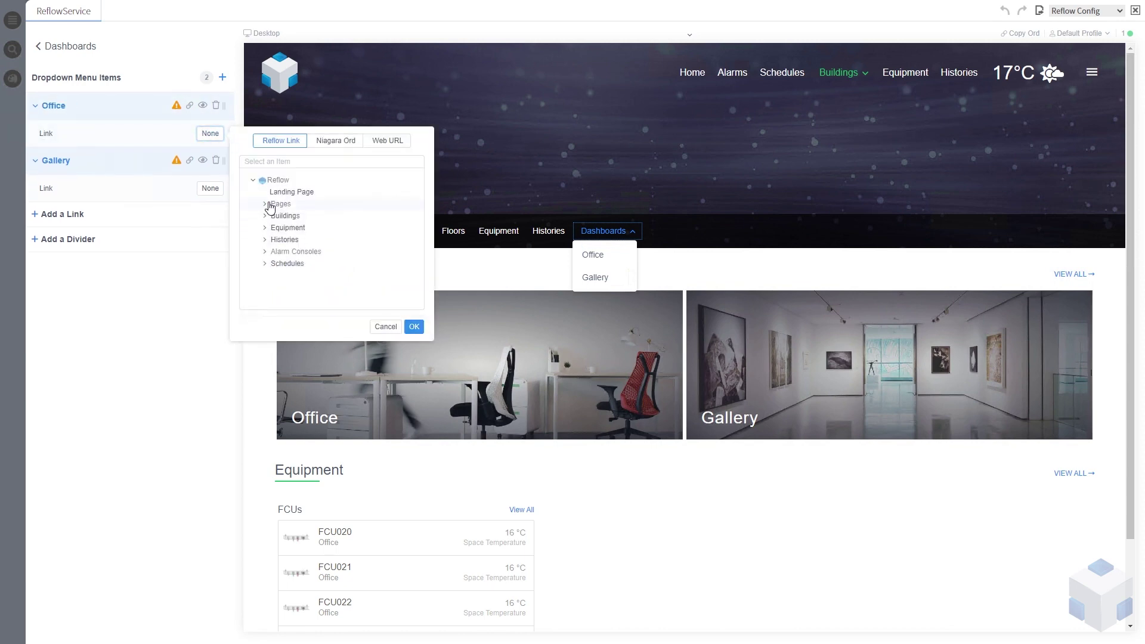
left_click(266, 204)
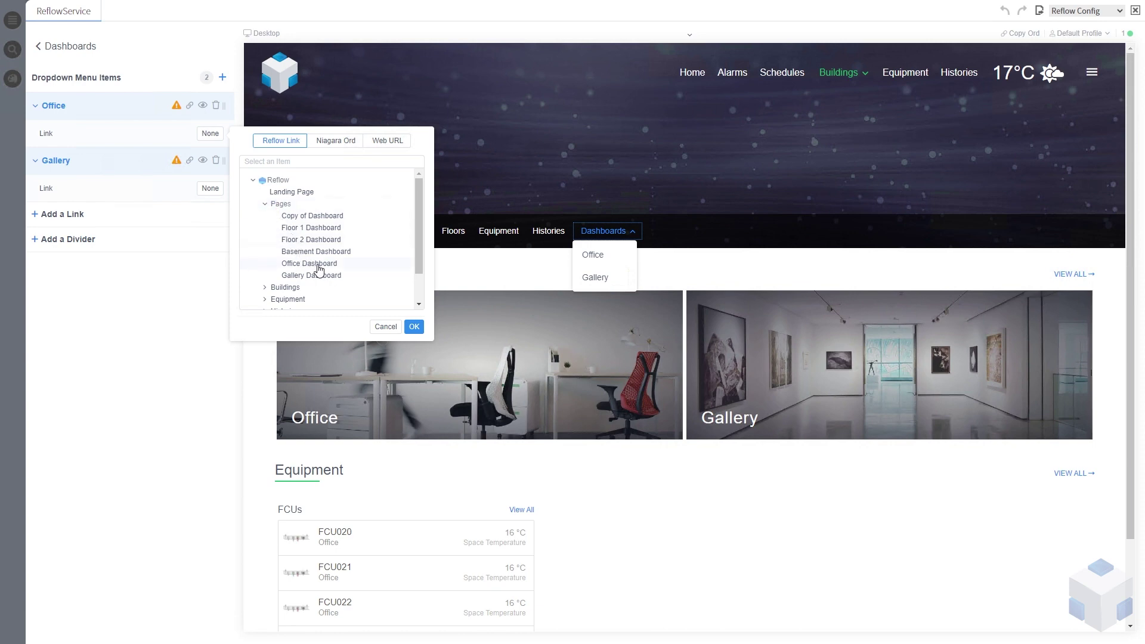
left_click(319, 266)
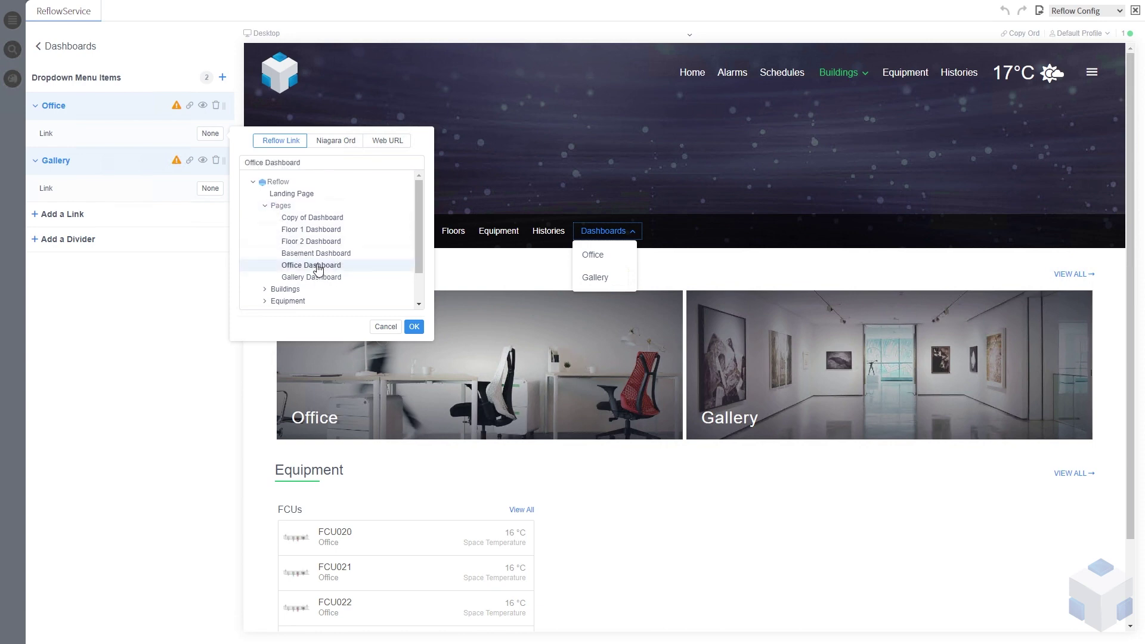
left_click(414, 326)
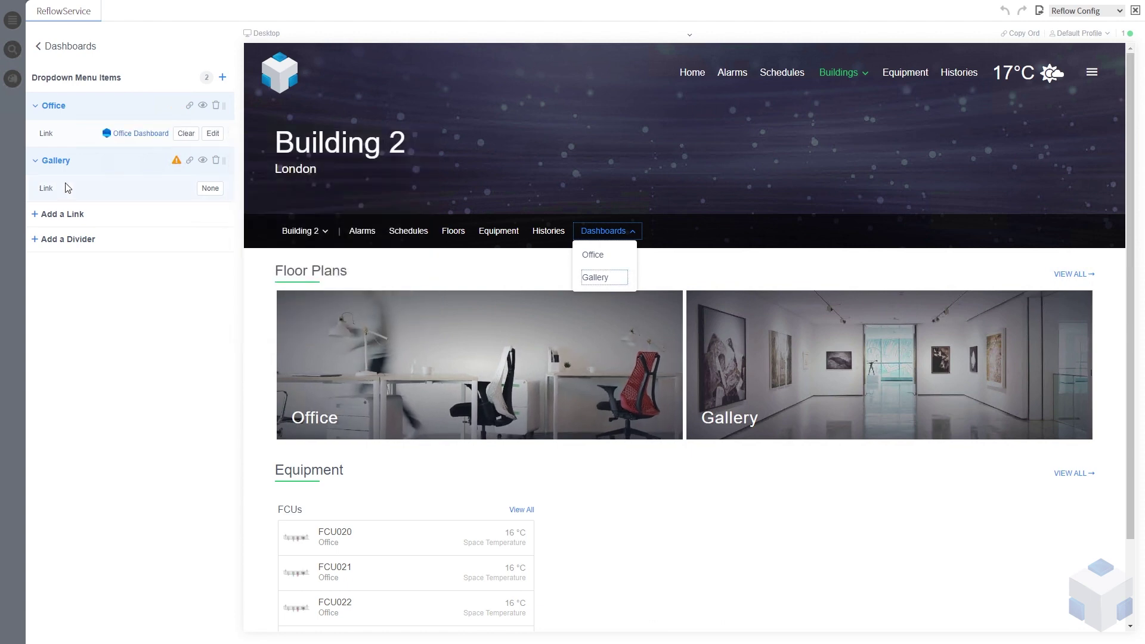
Link the Gallery item of Building 2's Dashboards dropdown to the Gallery Dashboard page.
left_click(210, 187)
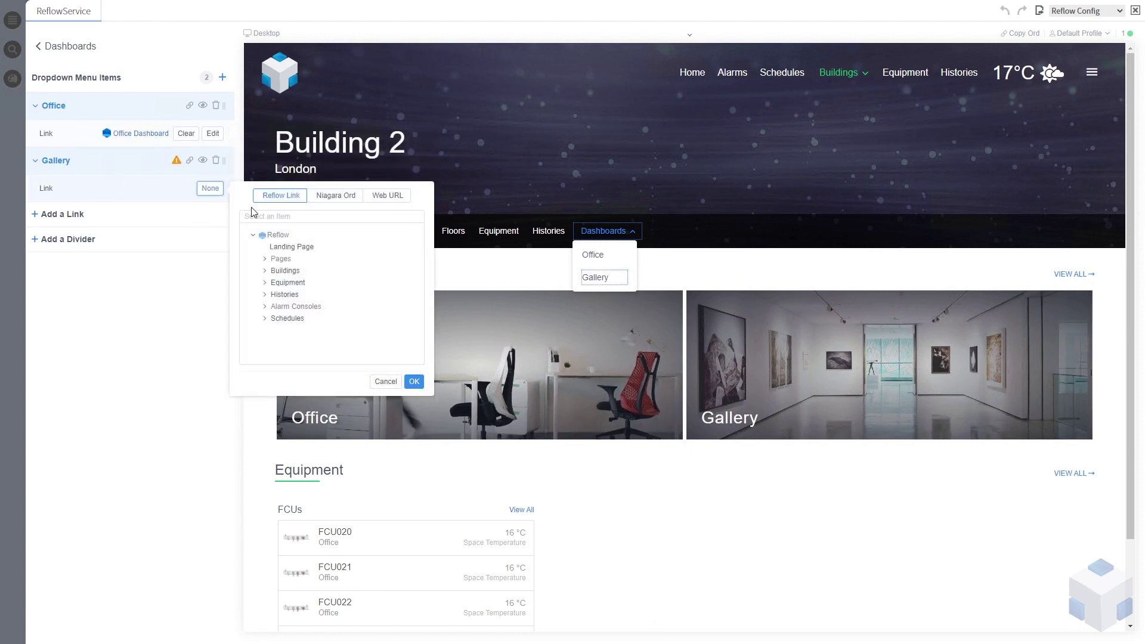
left_click(265, 259)
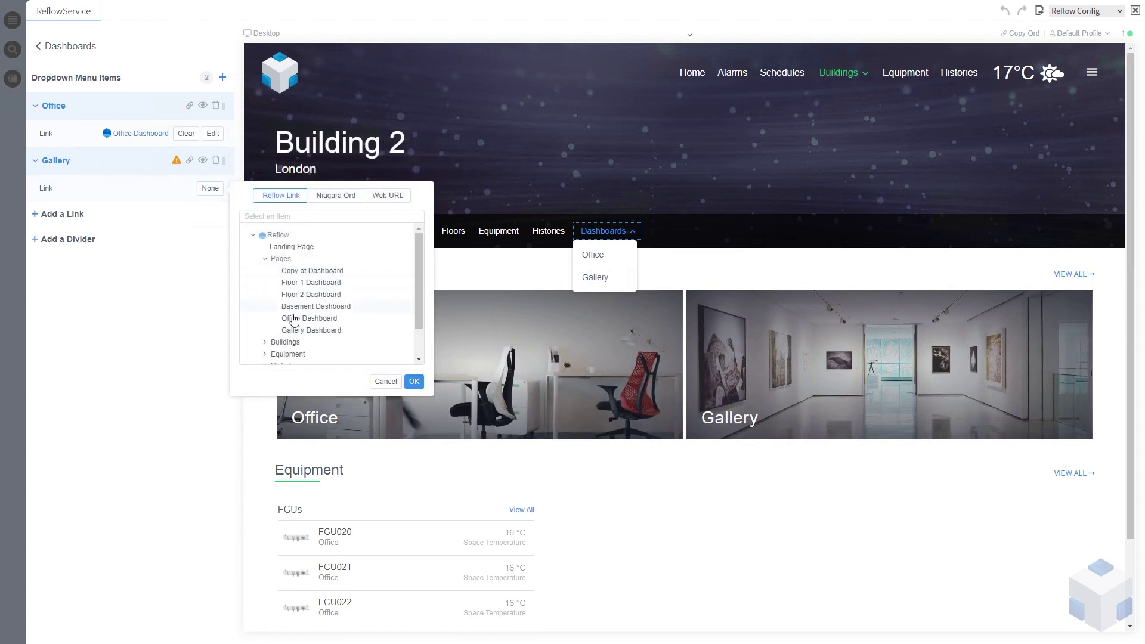
left_click(323, 331)
left_click(414, 381)
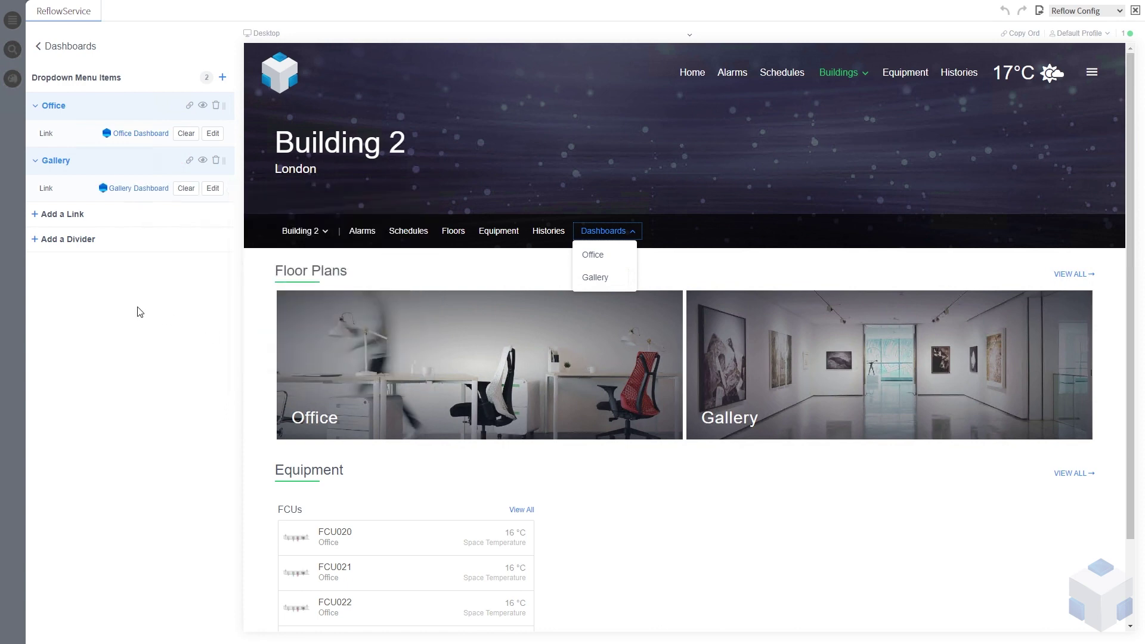
Leave the sub navigation settings, show the landing page in the preview and open its global navigation menu.
left_click(53, 47)
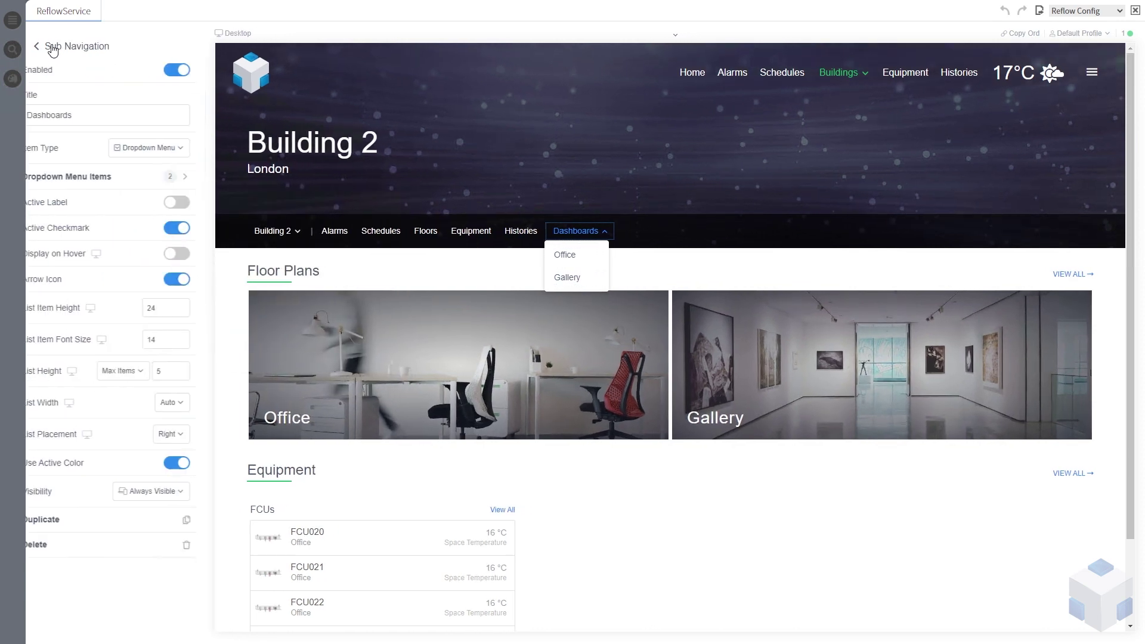
left_click(71, 50)
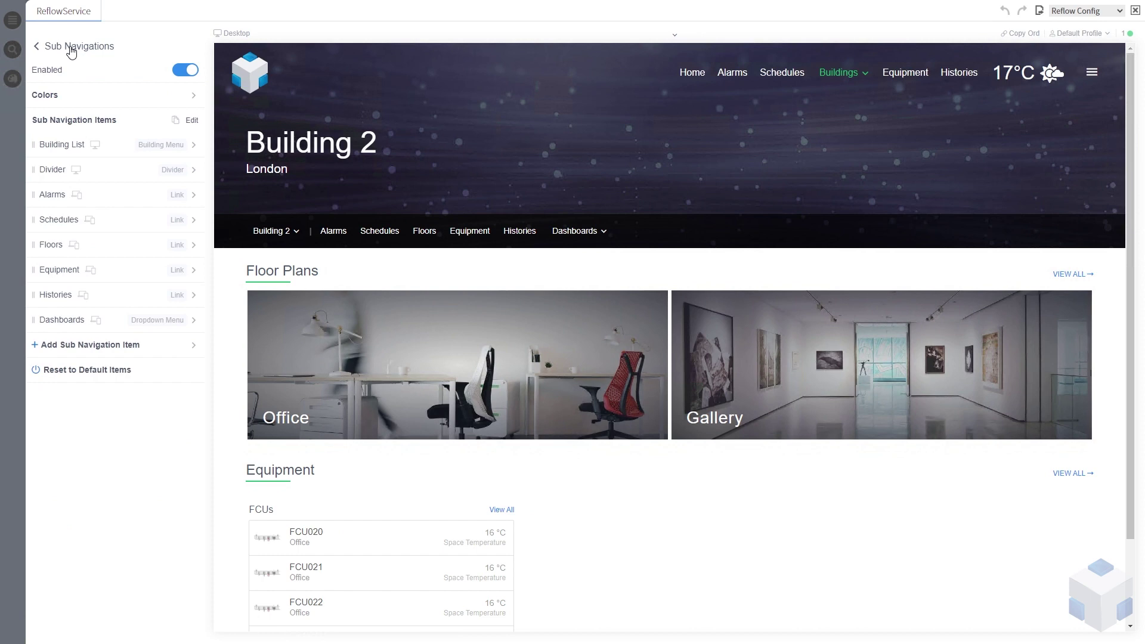
left_click(71, 51)
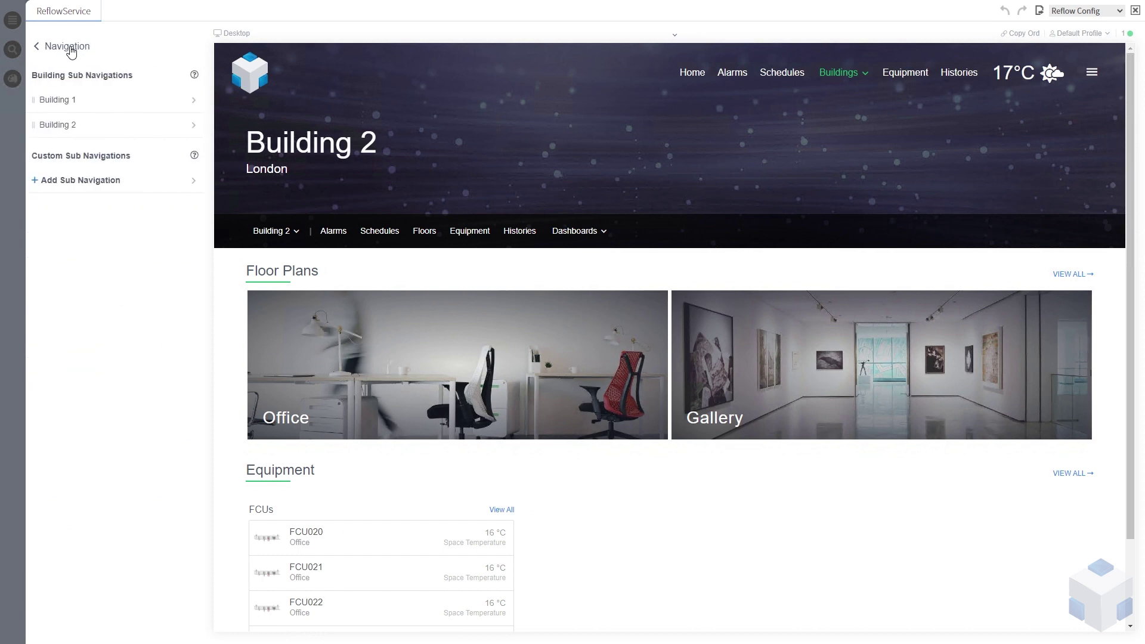
left_click(71, 52)
left_click(67, 53)
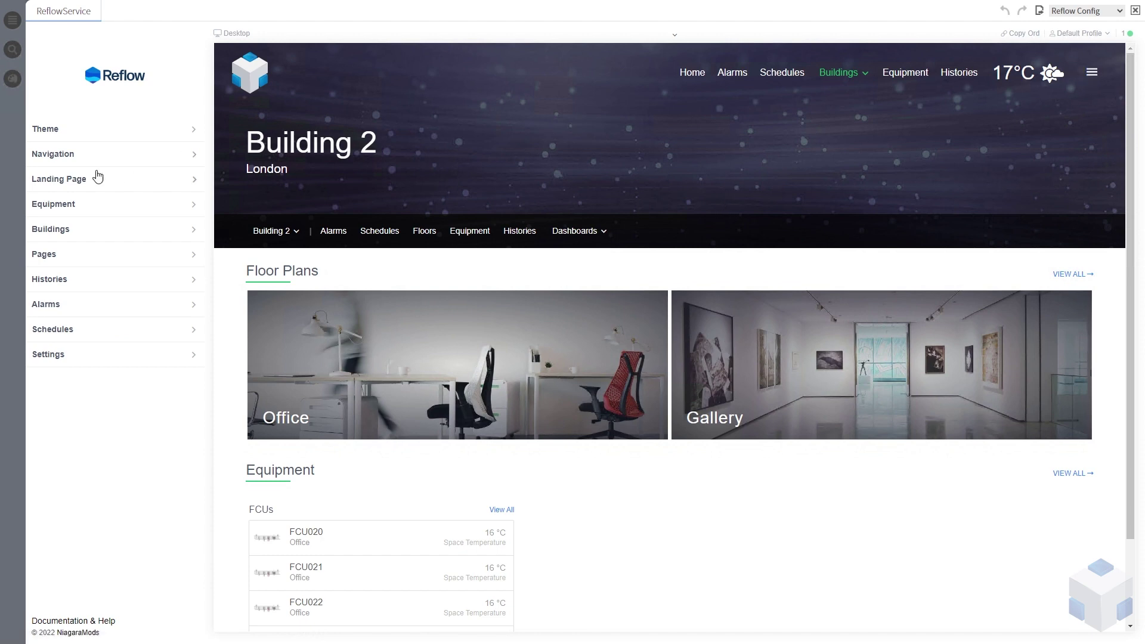
left_click(66, 186)
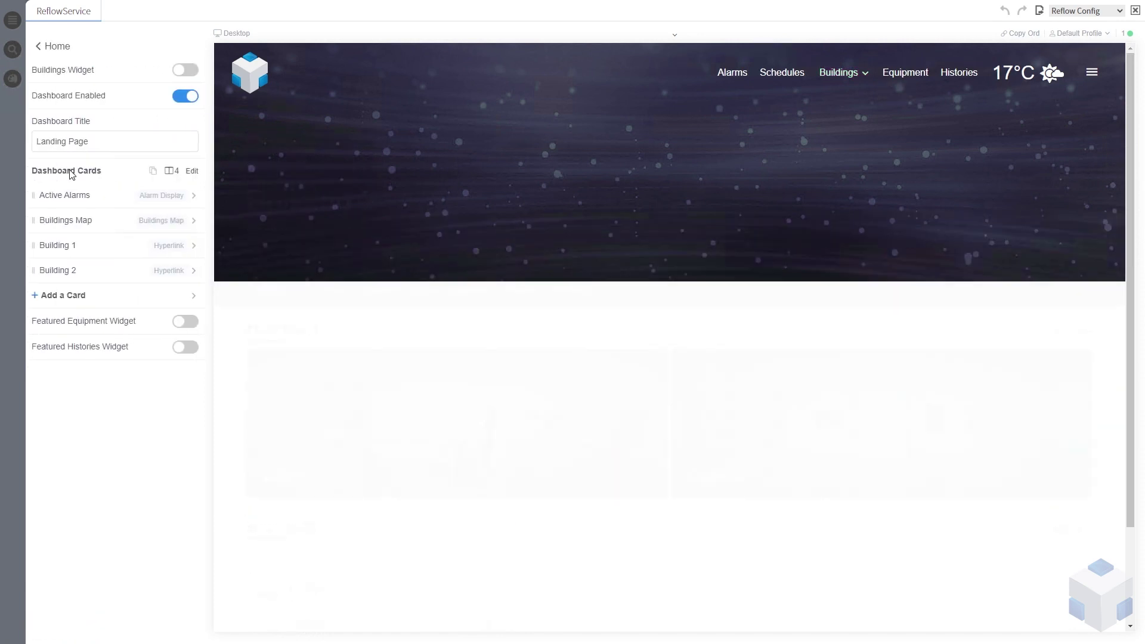
left_click(57, 50)
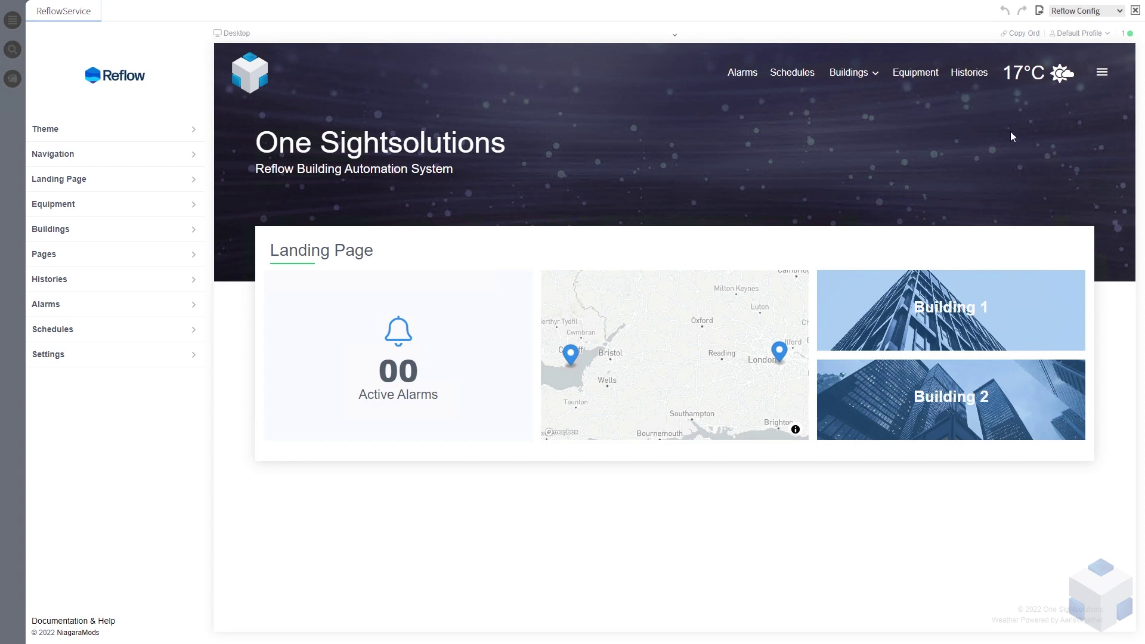
left_click(1104, 74)
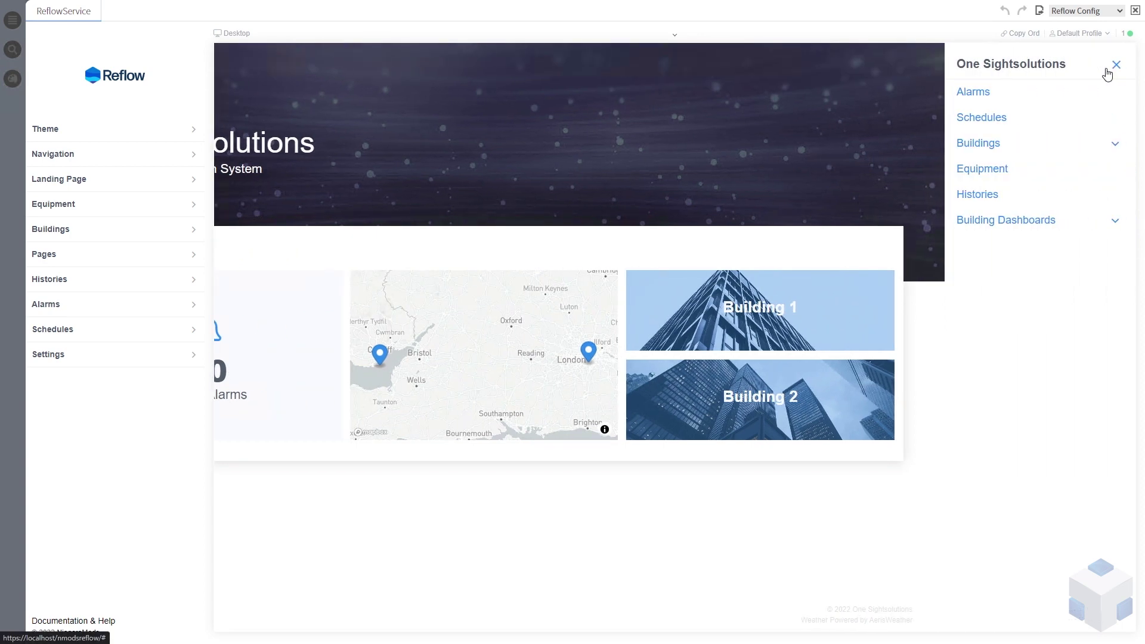
Check the entries of the Building Dashboards dropdown in the global navigation menu and close the menu.
left_click(1115, 224)
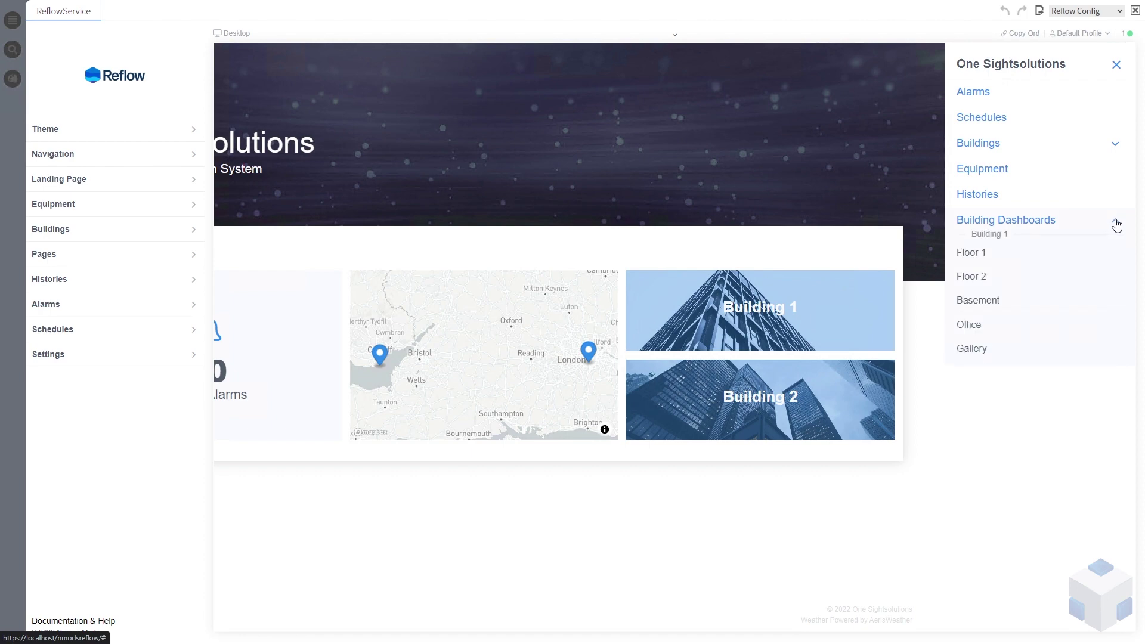
left_click(1116, 224)
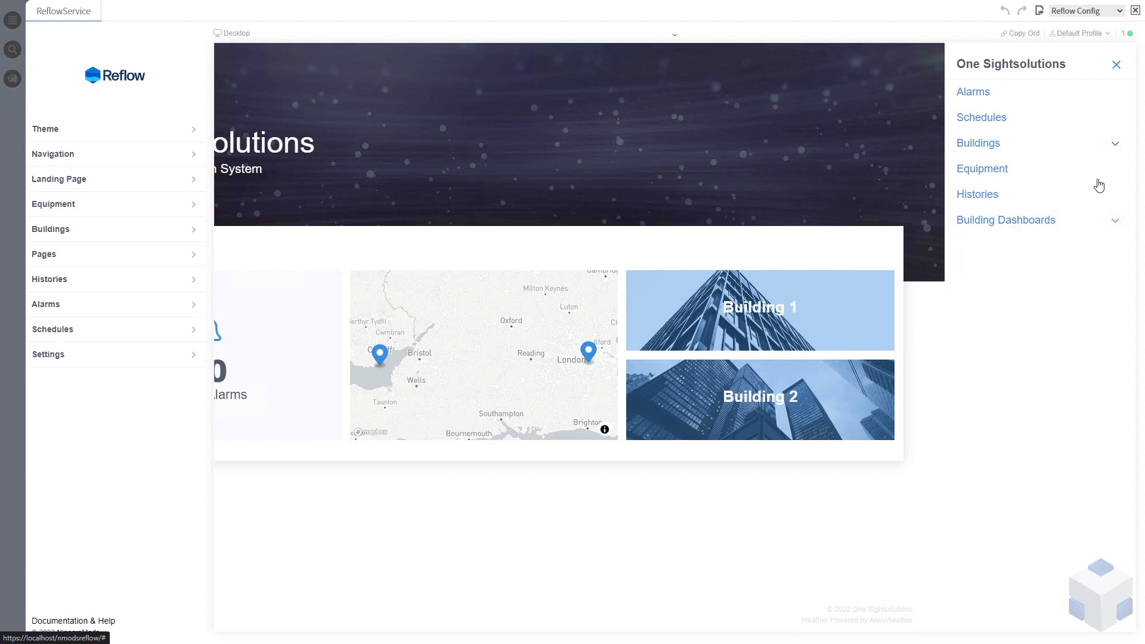
left_click(1118, 65)
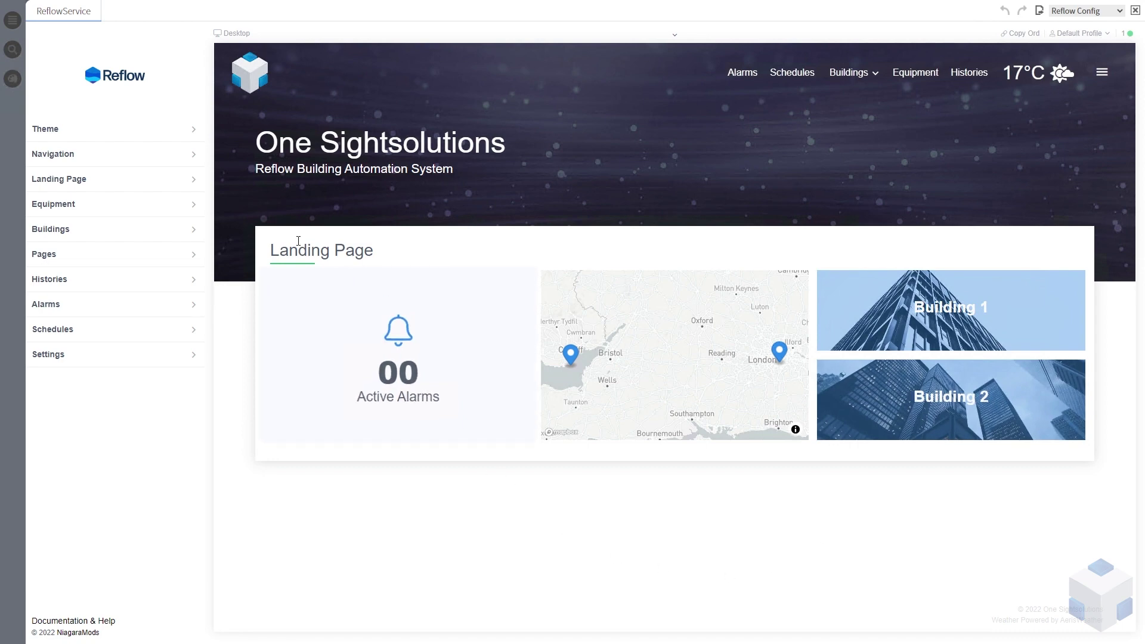
Check the Dashboards dropdown in Building 1's sub navigation and return to the main configuration list.
left_click(77, 234)
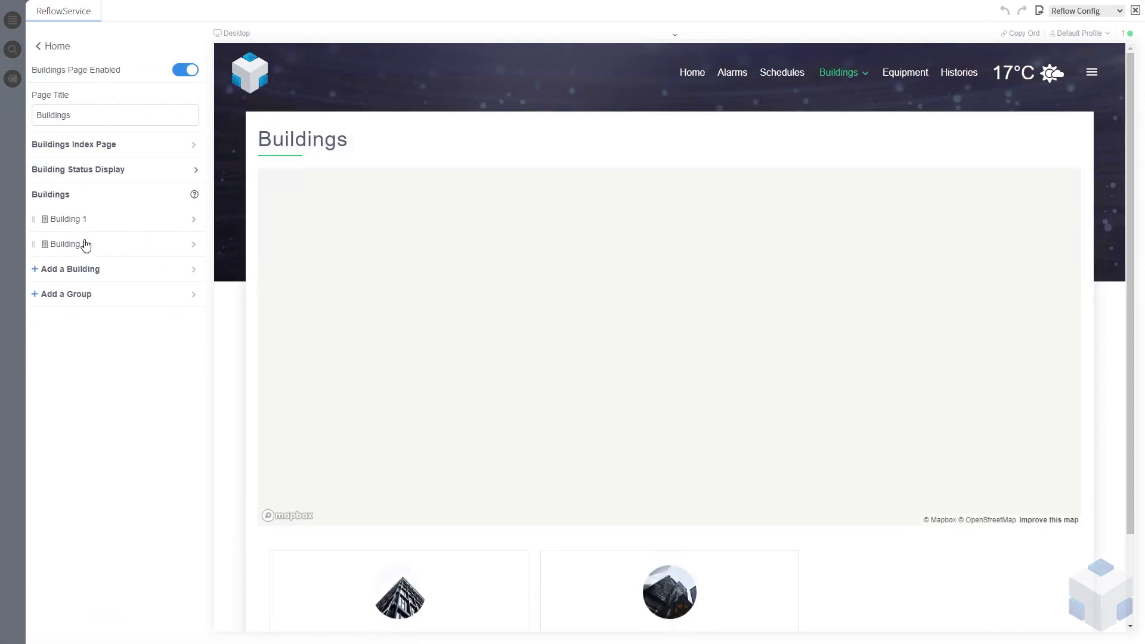
left_click(88, 221)
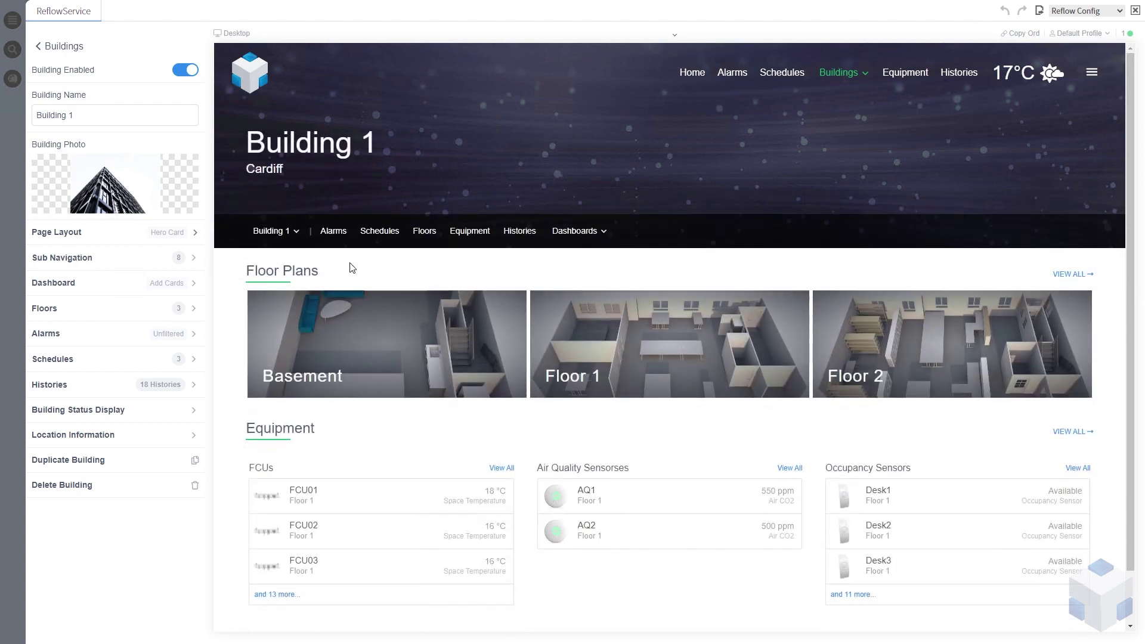
left_click(604, 232)
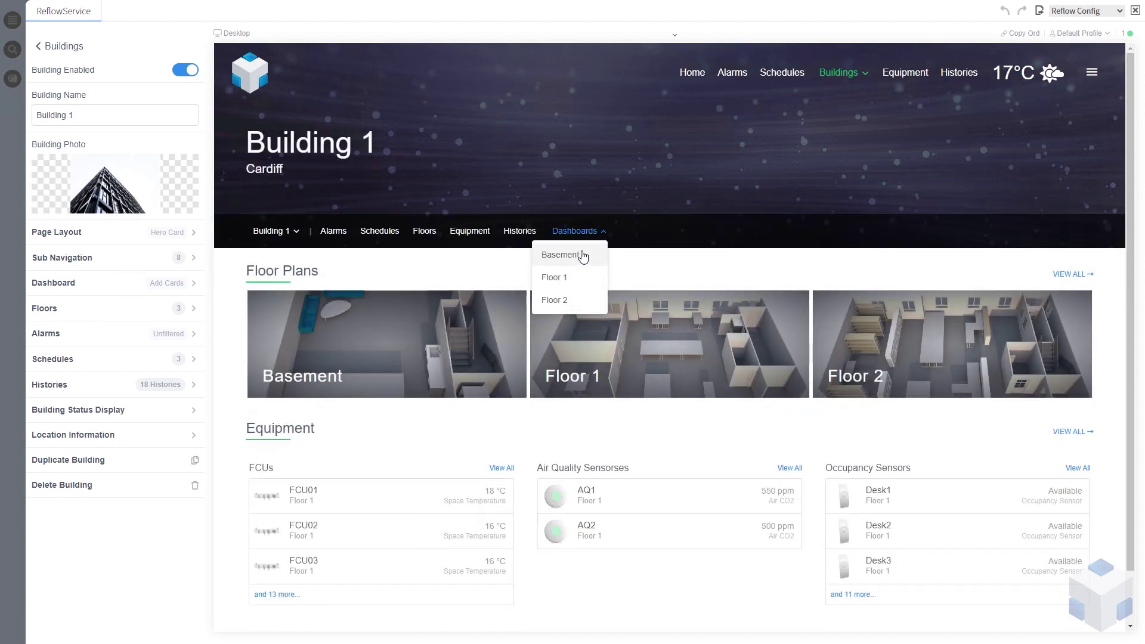
left_click(604, 233)
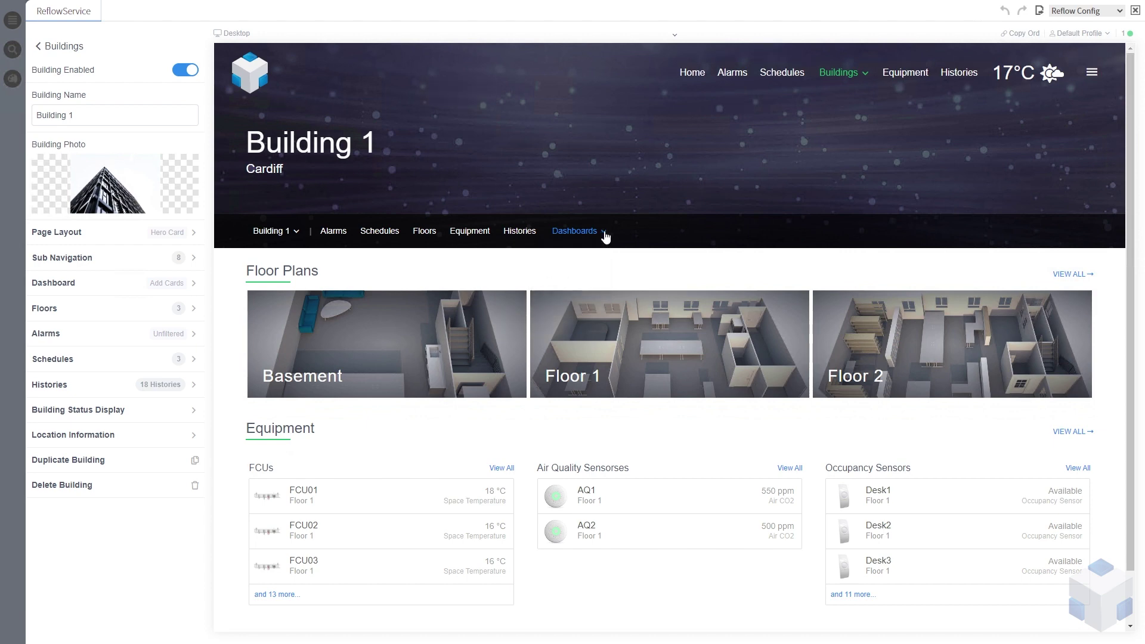
left_click(59, 48)
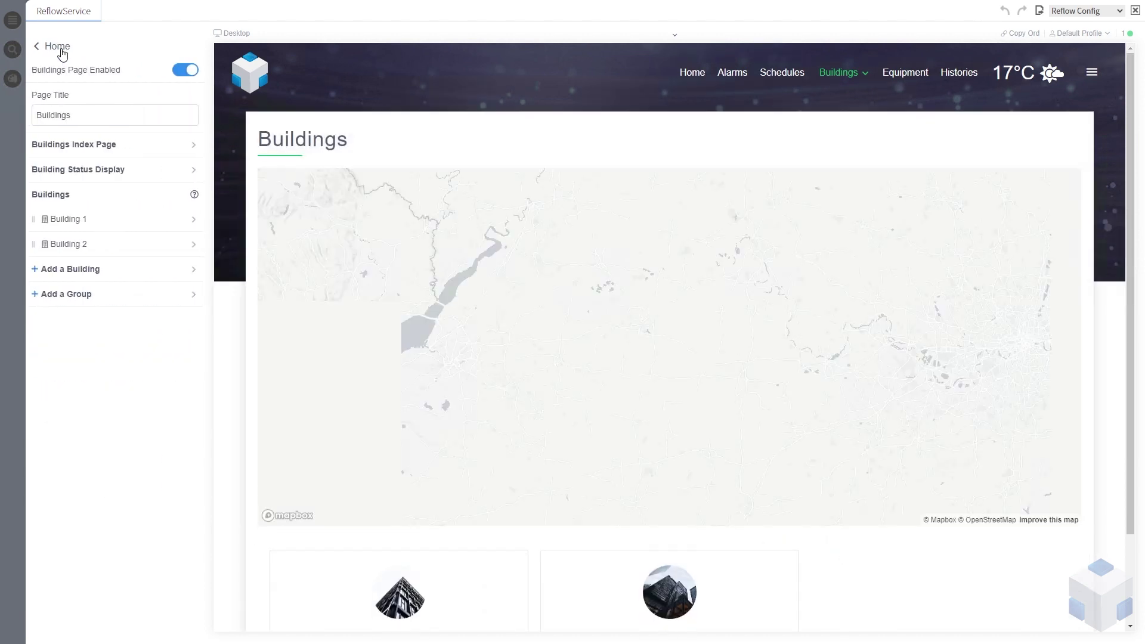
left_click(62, 49)
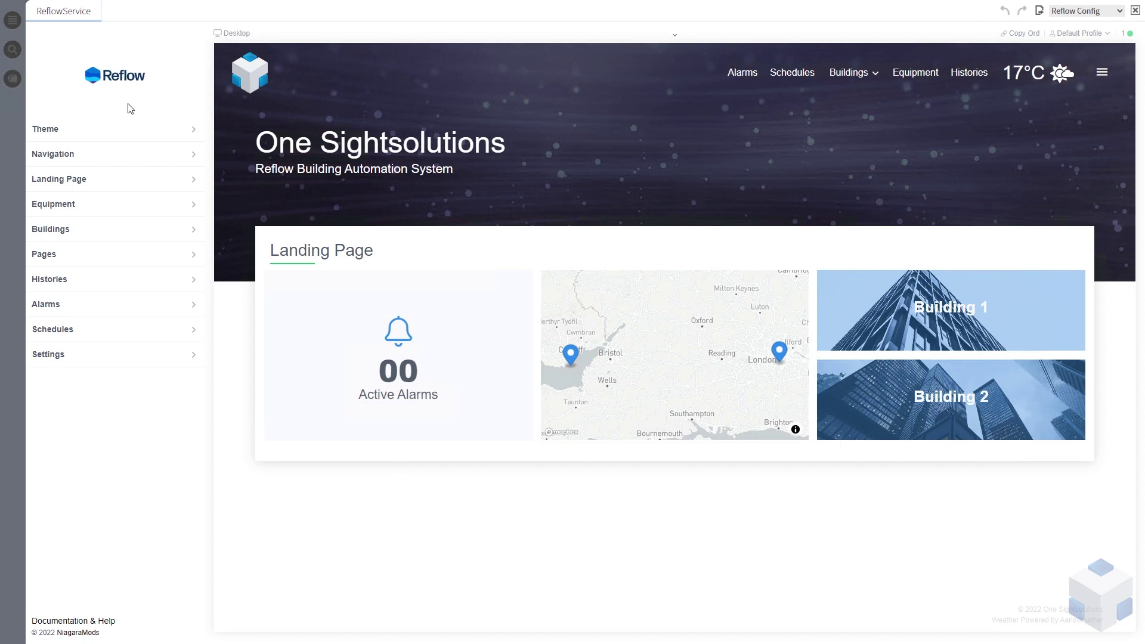
Open the Histories settings and inspect the chart previews of the history cards.
left_click(70, 281)
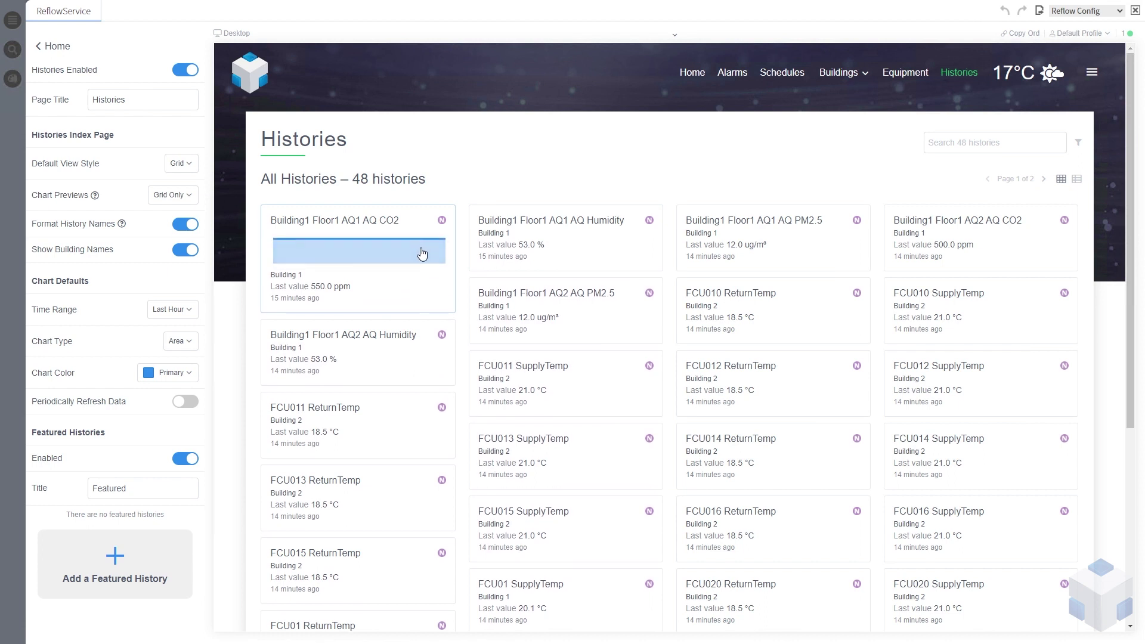
mouse_move(589, 251)
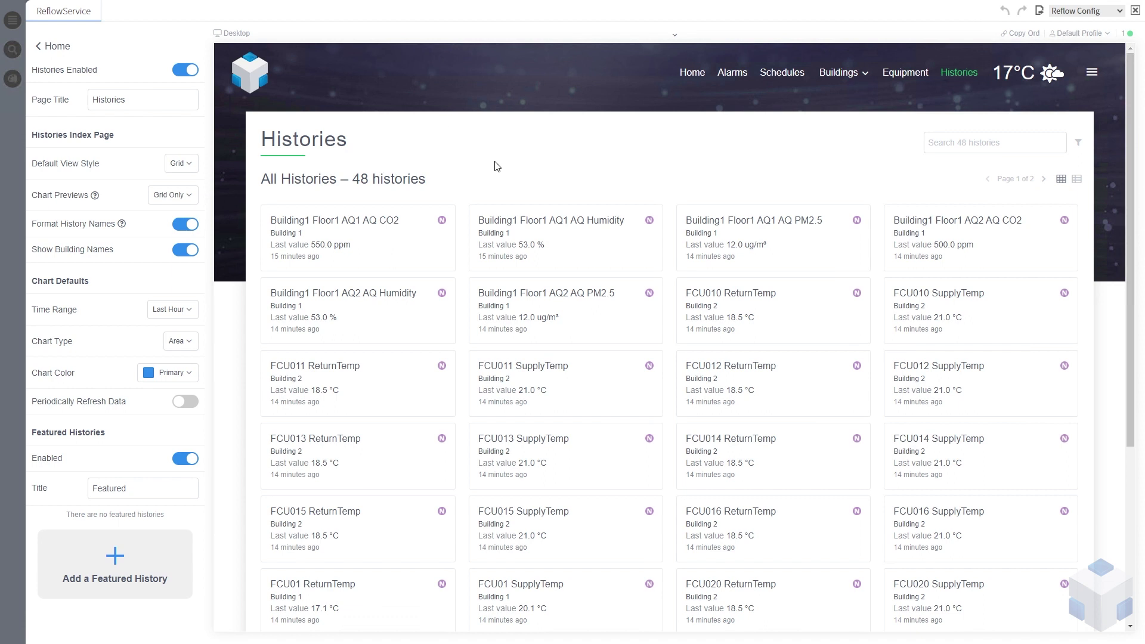
mouse_move(343, 233)
mouse_move(758, 263)
Add an untitled featured history without a selected history and return to the Histories settings.
left_click(147, 565)
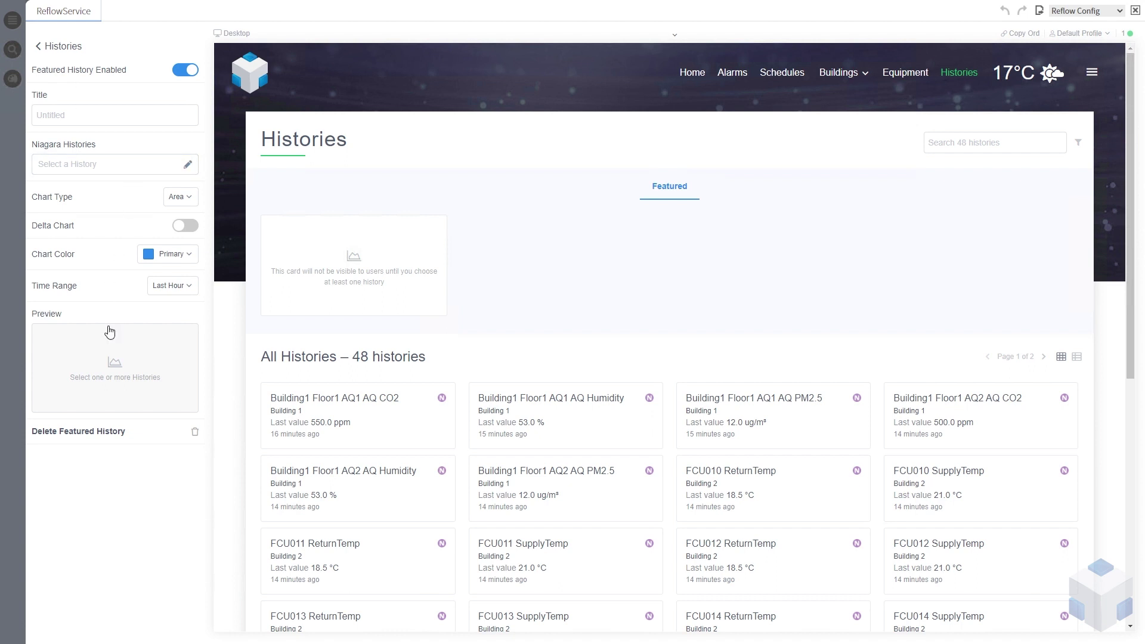
left_click(131, 111)
left_click(149, 164)
left_click(57, 46)
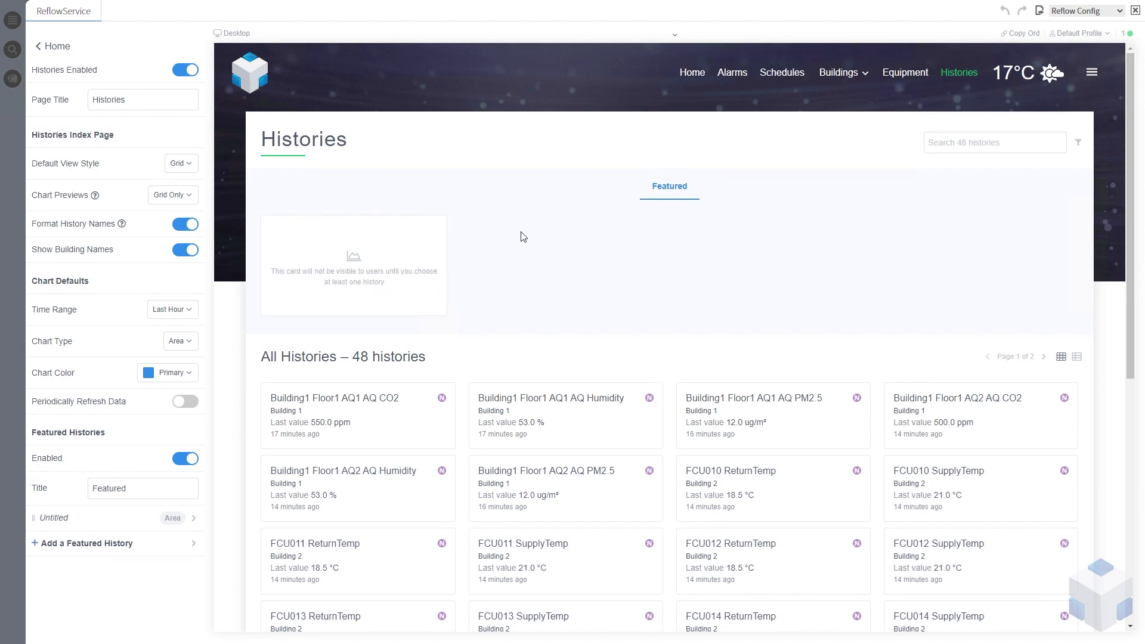
Delete the untitled featured history from the Histories page.
left_click(100, 519)
left_click(101, 519)
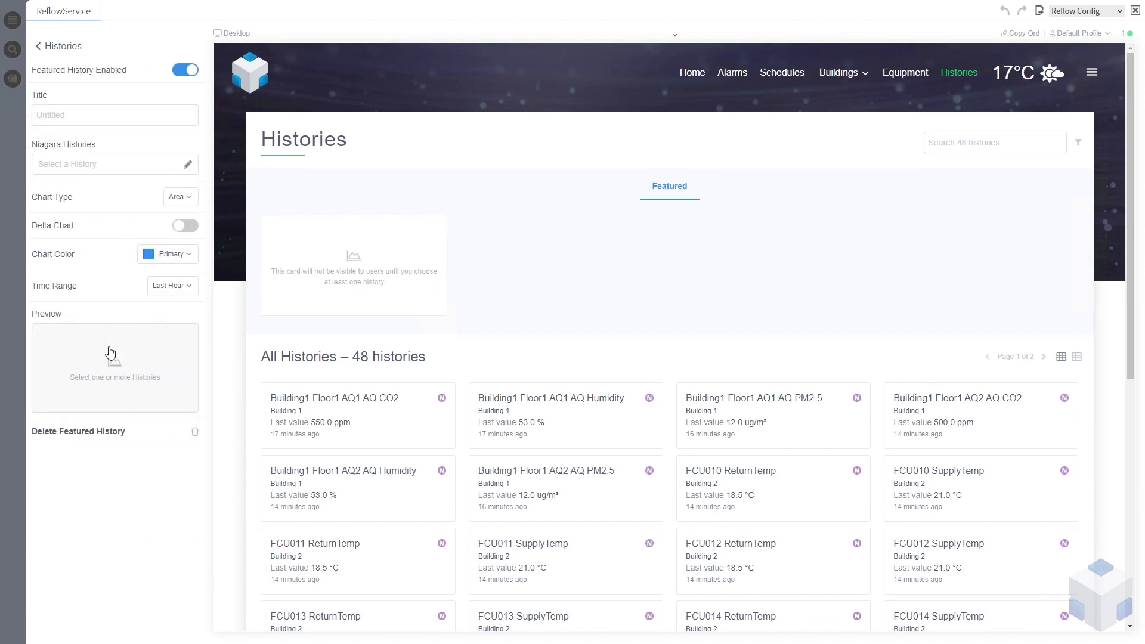
left_click(115, 432)
left_click(680, 152)
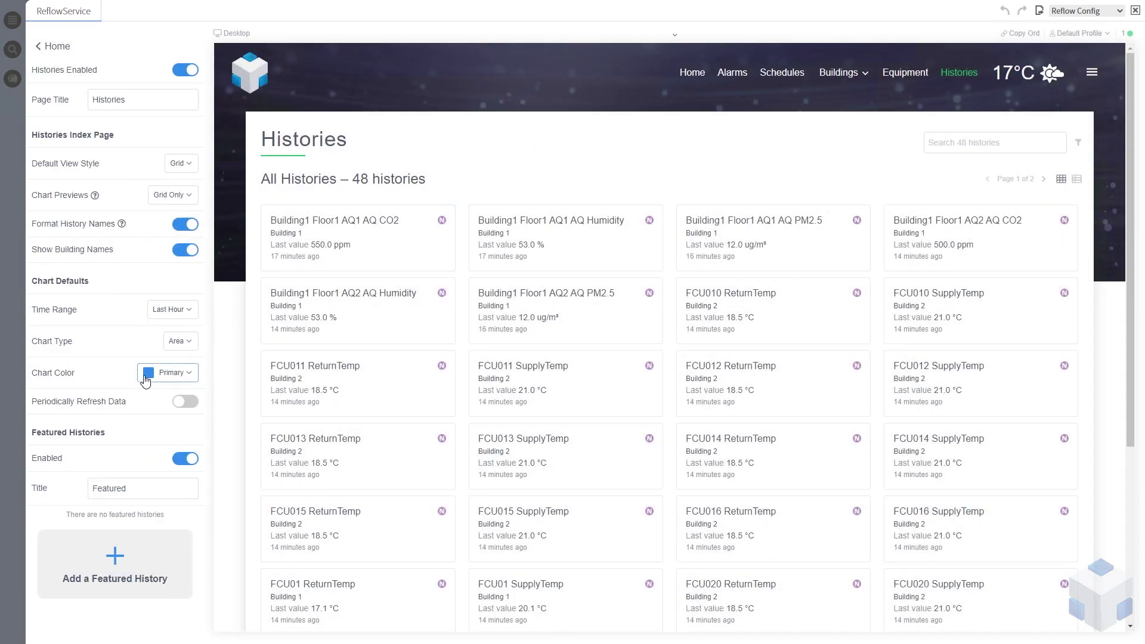
mouse_move(341, 261)
Open Building 1's Histories settings and examine the available filter methods, leaving Selected Histories chosen.
left_click(63, 54)
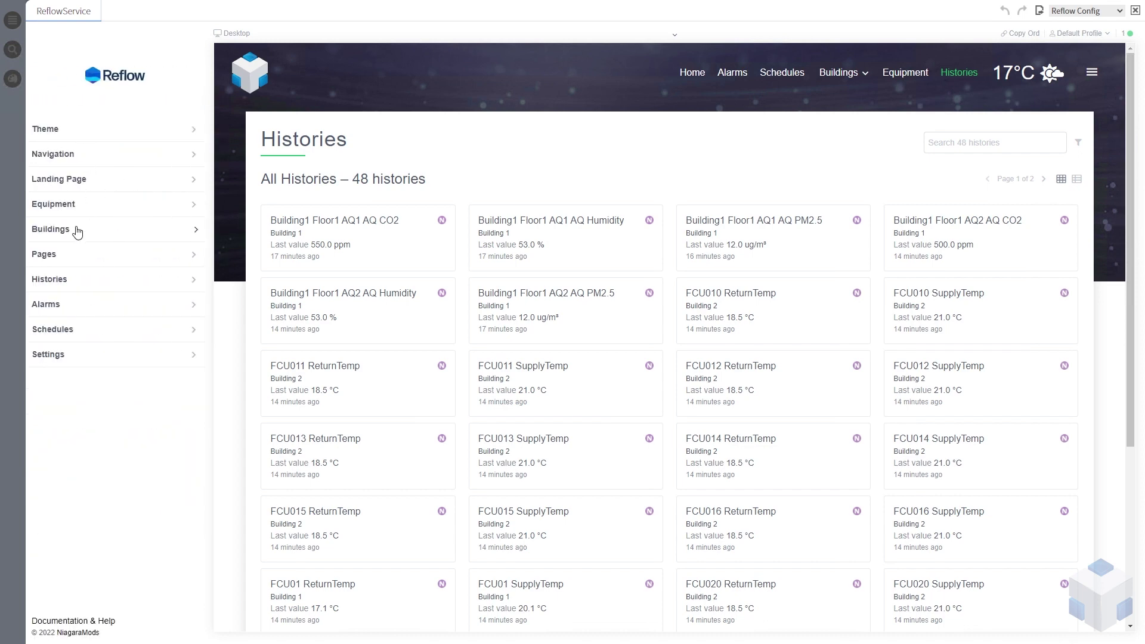
left_click(78, 231)
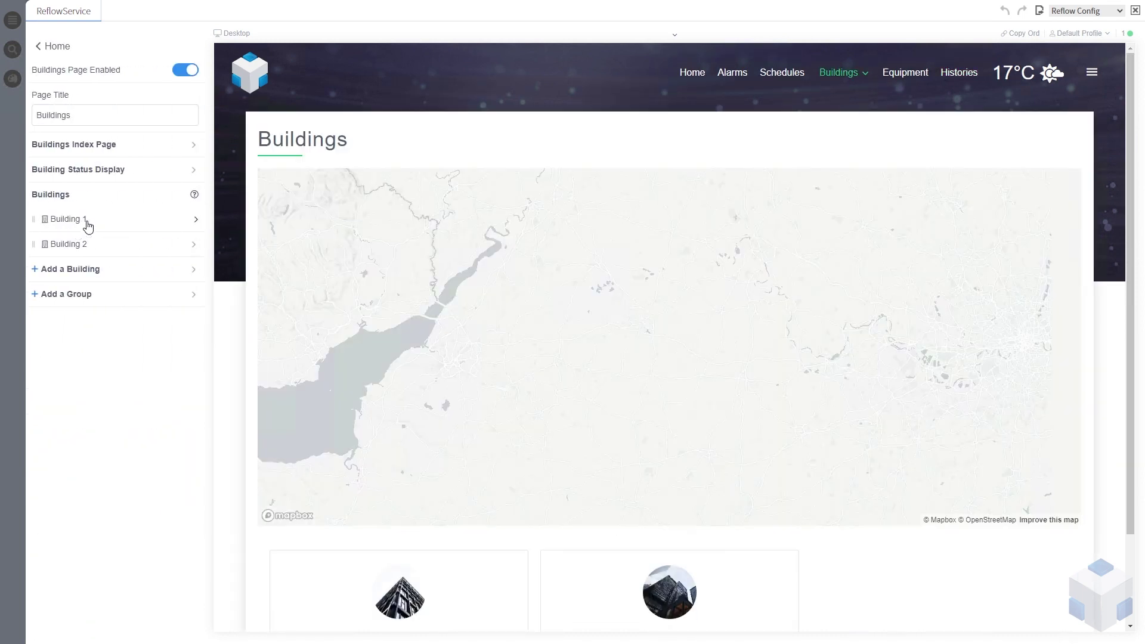
left_click(87, 225)
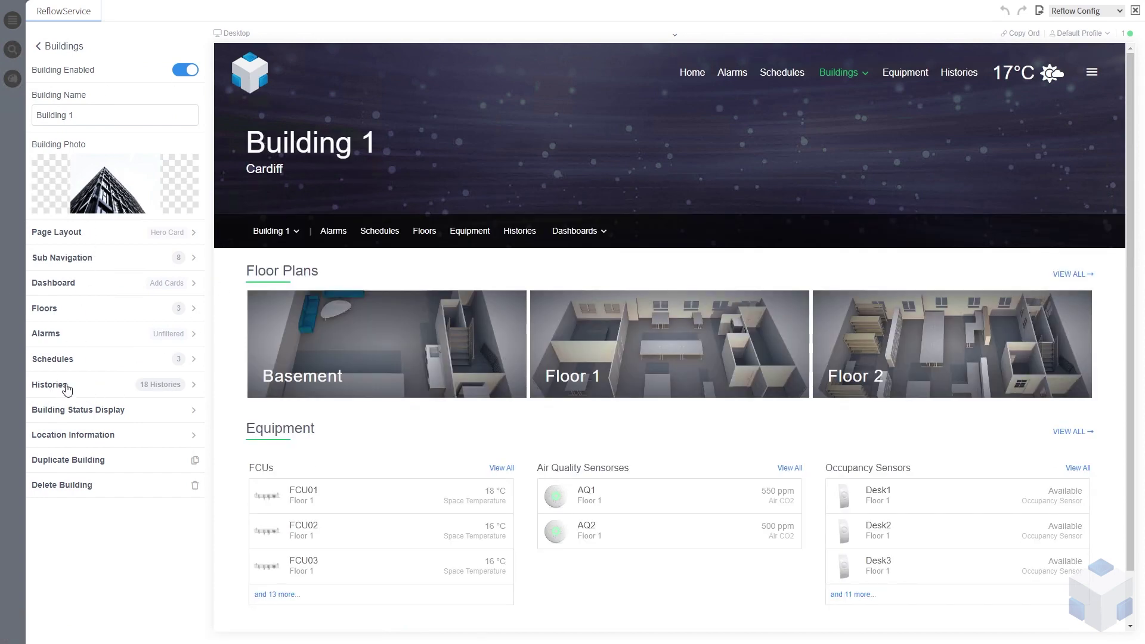
left_click(102, 391)
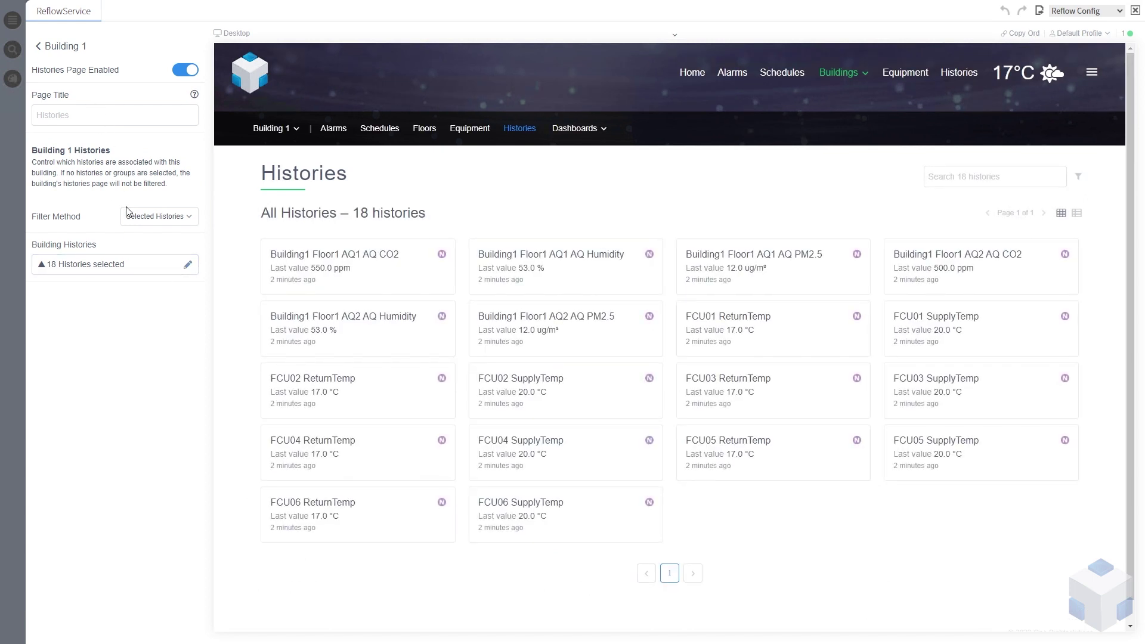
left_click(185, 219)
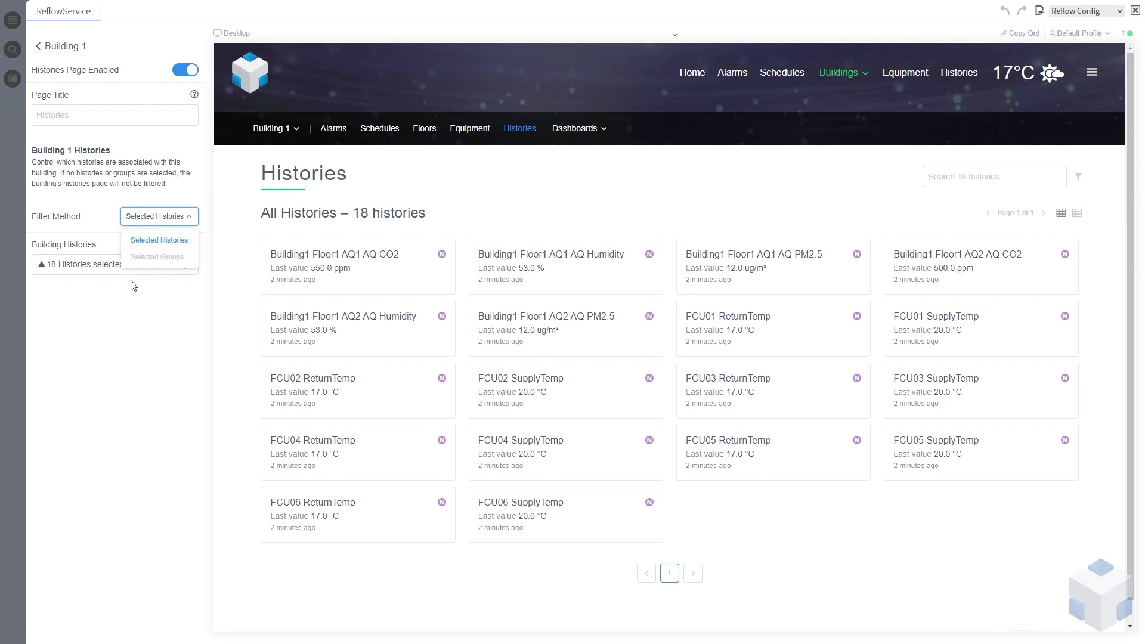
left_click(133, 286)
left_click(184, 226)
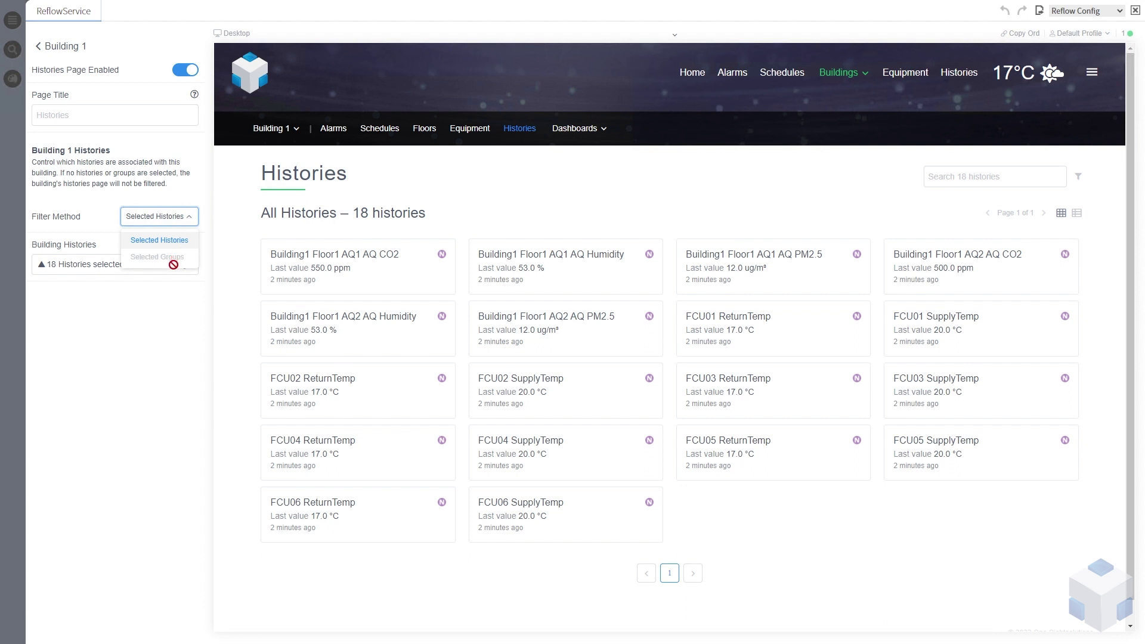
left_click(172, 325)
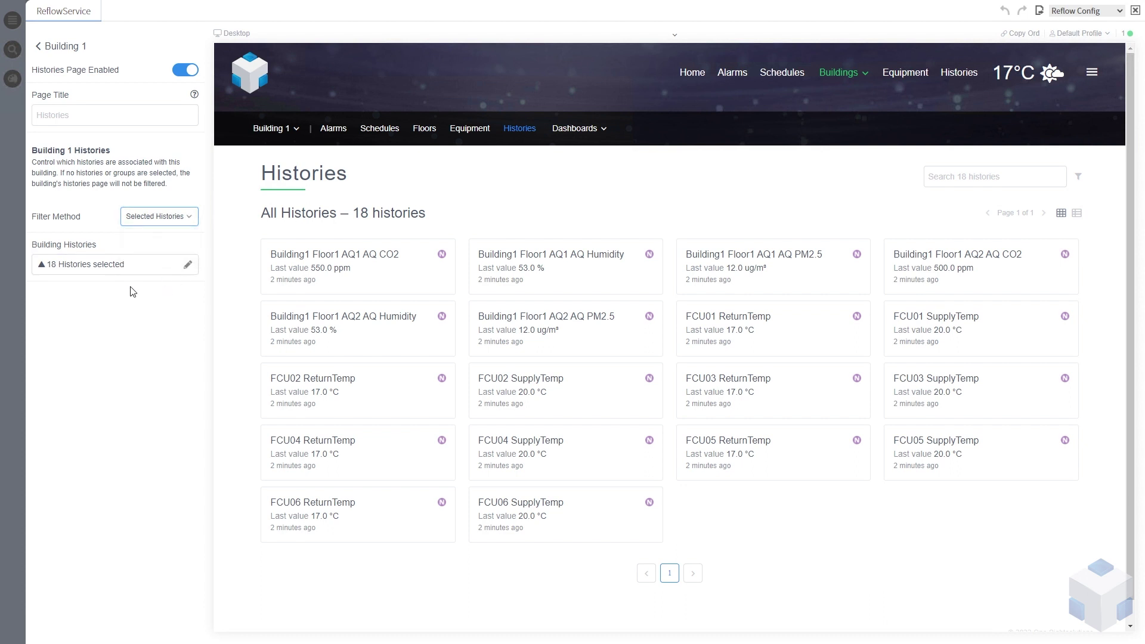
Review which histories are selected for Building 1 and return to the main configuration list.
left_click(167, 268)
scroll(577, 242, "down", 1)
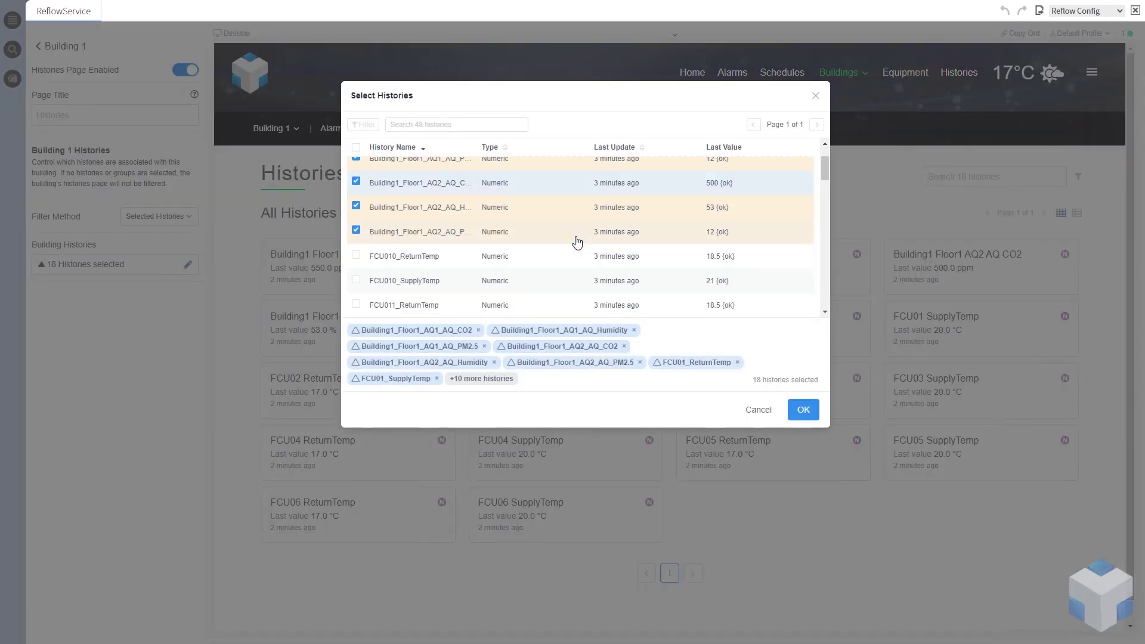
scroll(577, 242, "down", 10)
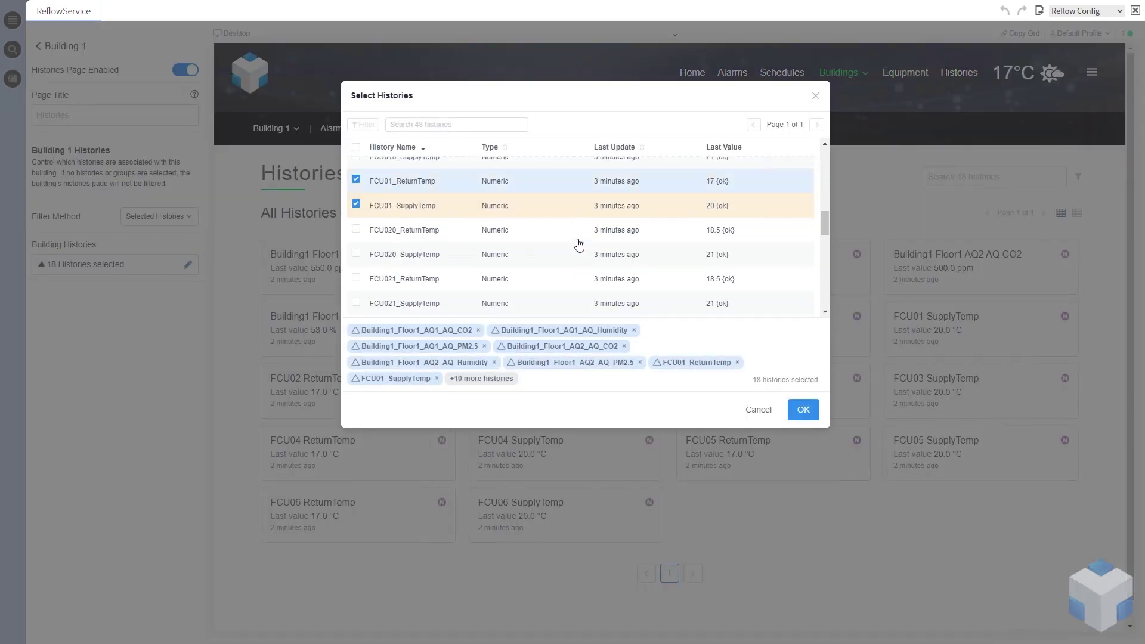
scroll(578, 247, "down", 6)
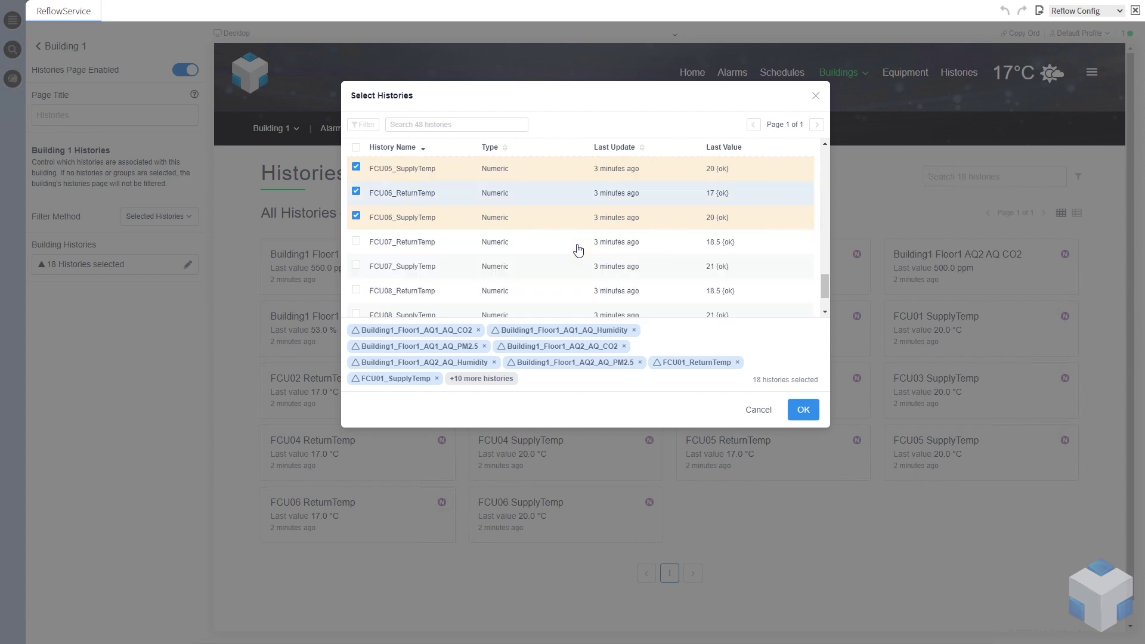
left_click(804, 410)
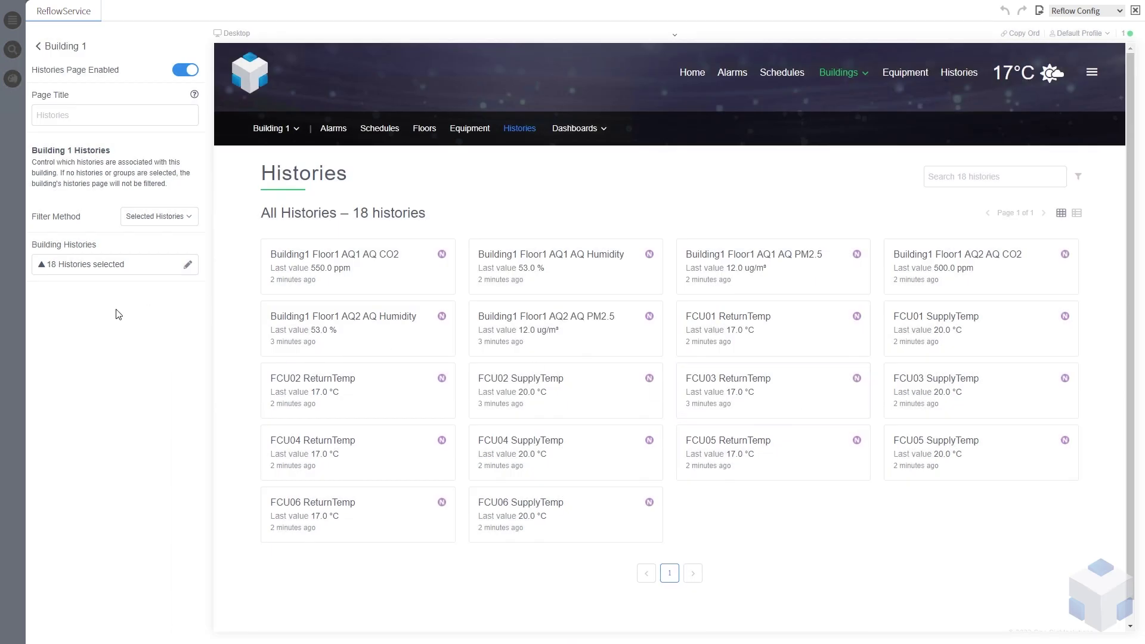
left_click(73, 48)
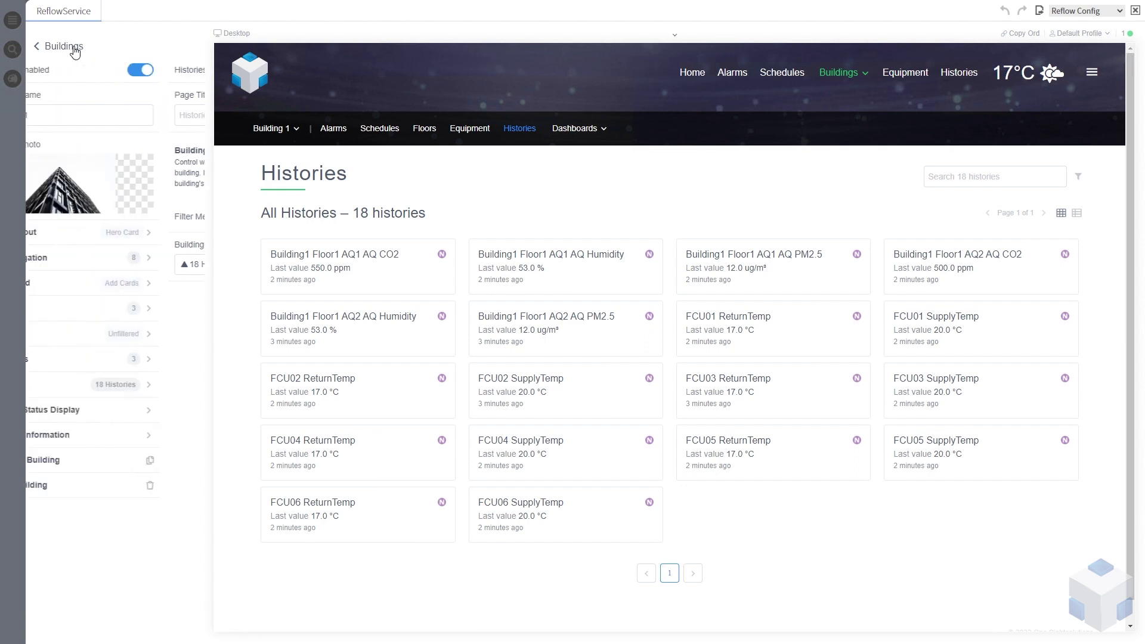
left_click(72, 48)
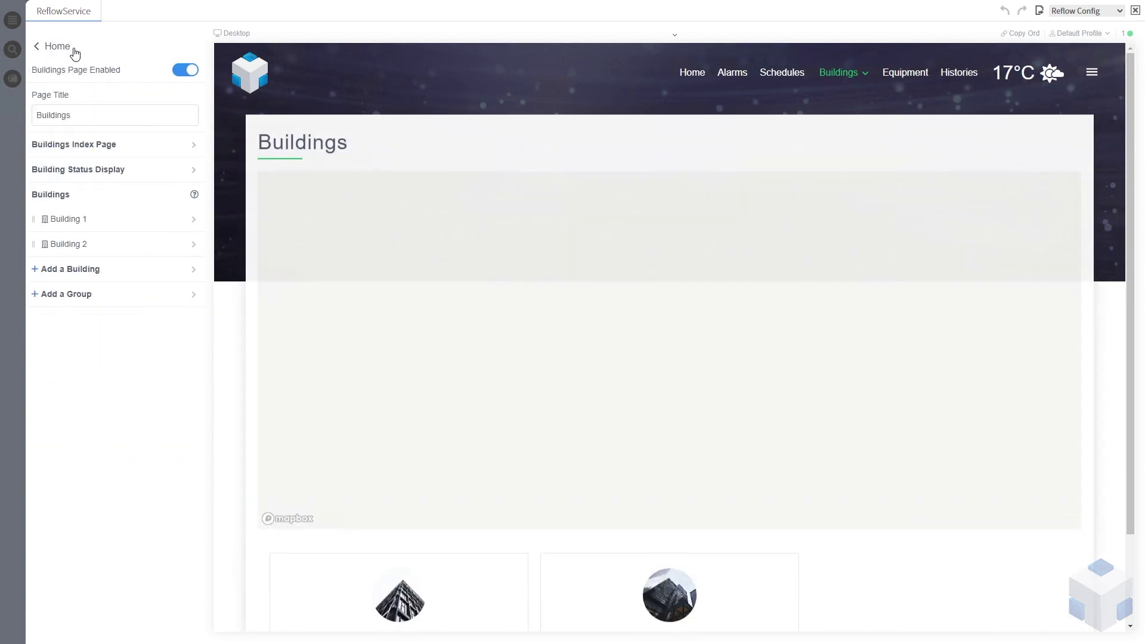
left_click(57, 48)
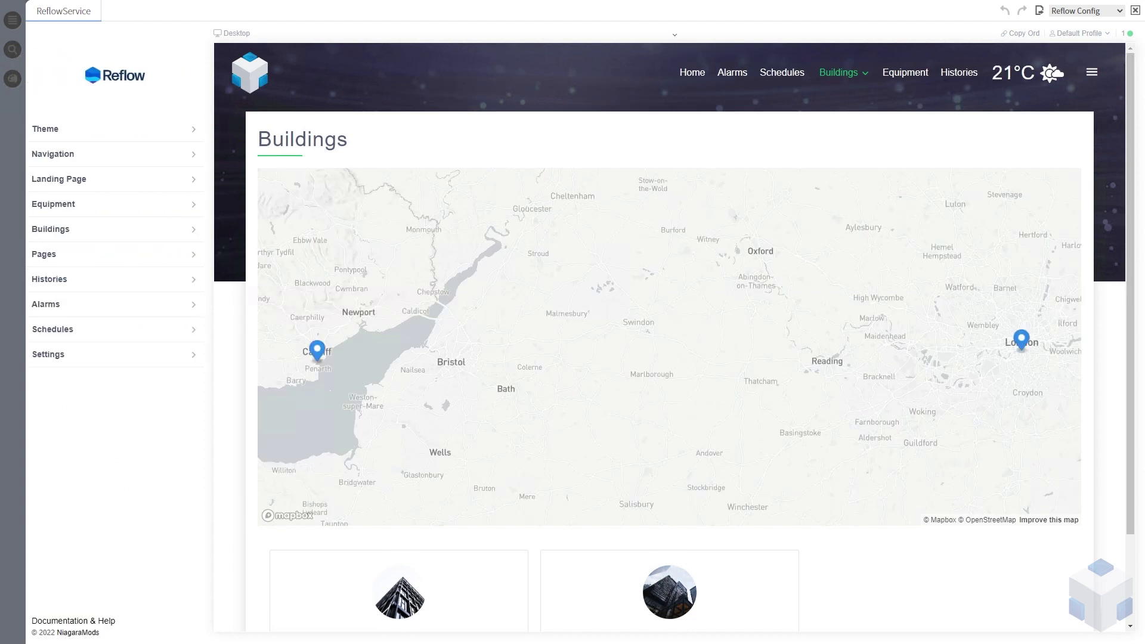
Open the Default Alarm Console settings and reach the console from the landing page's Active Alarms card.
left_click(54, 310)
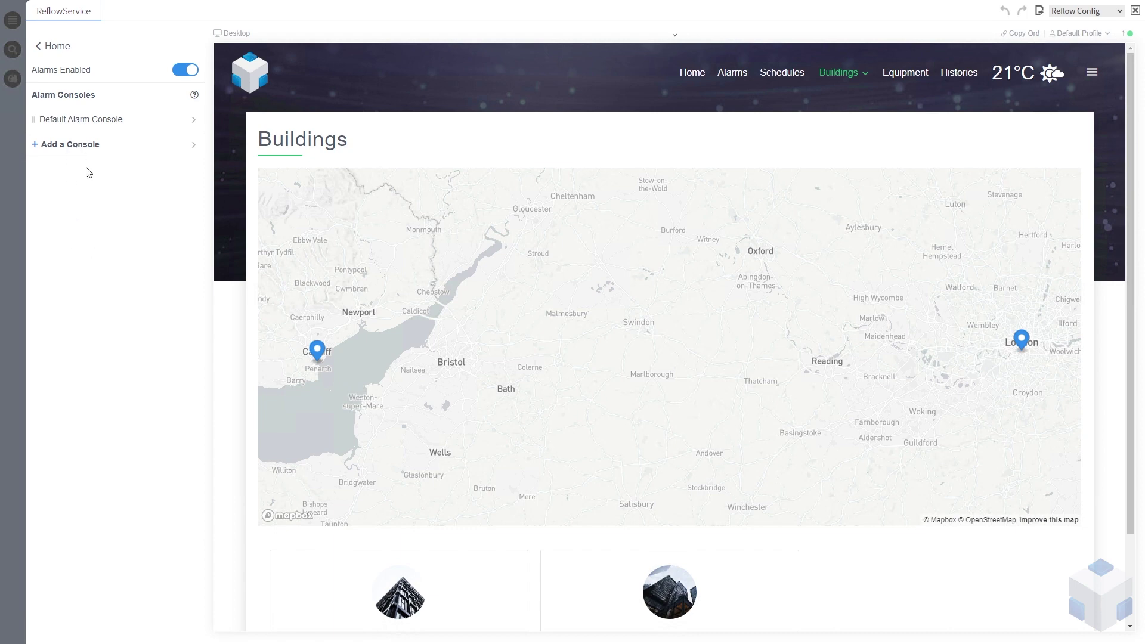
left_click(76, 120)
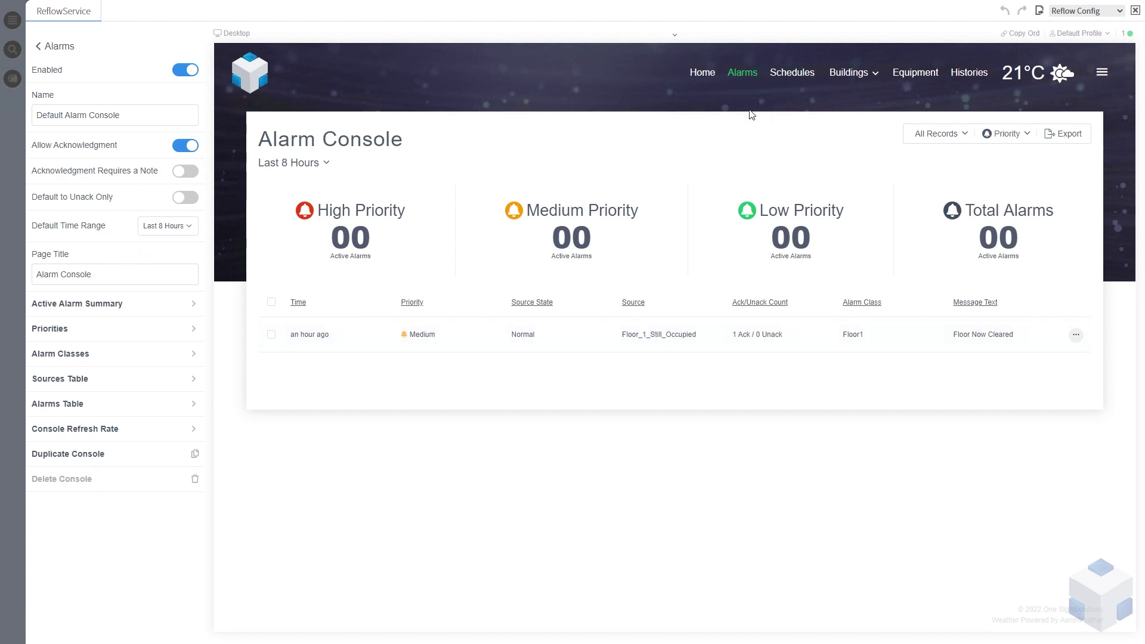
left_click(712, 76)
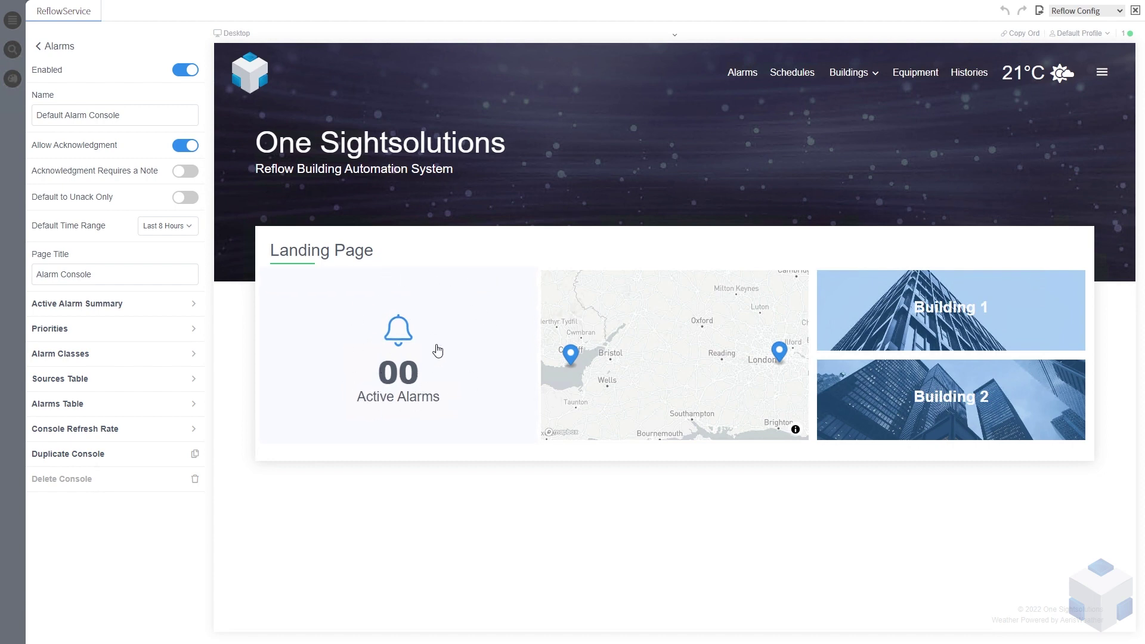
left_click(438, 350)
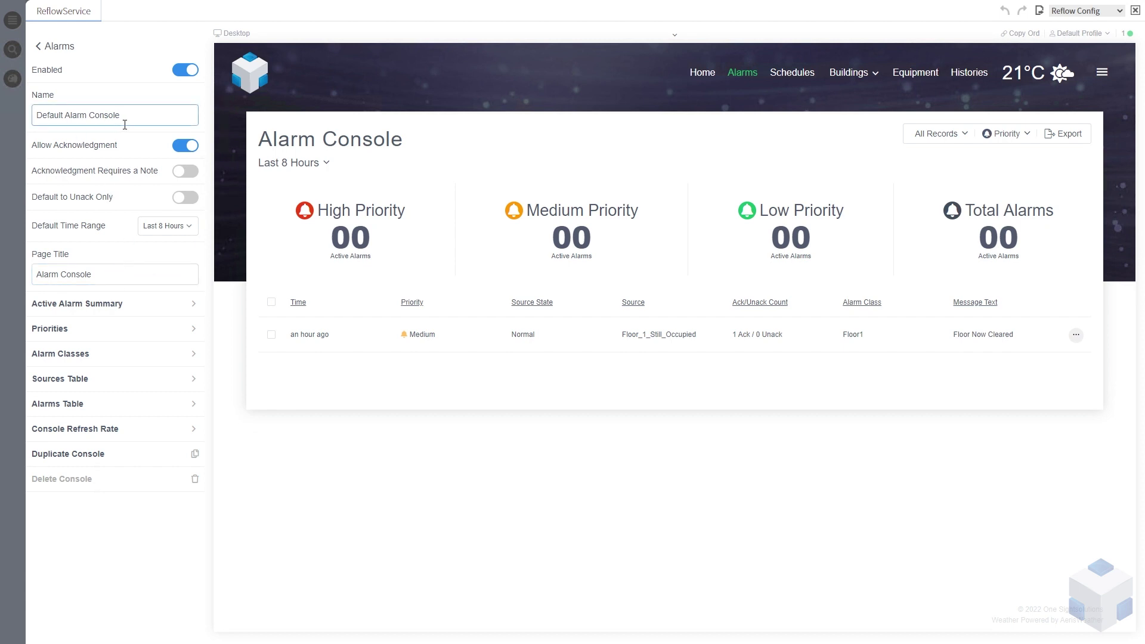
Review the alarm classes allowed in the Default Alarm Console and return to its settings.
left_click(94, 360)
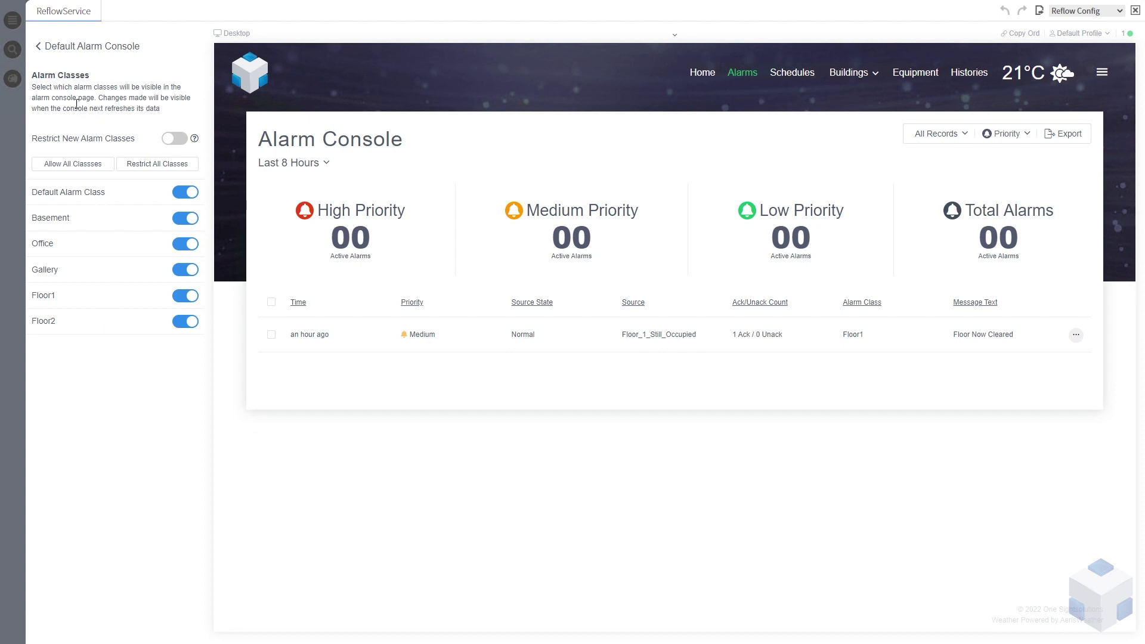
left_click(75, 46)
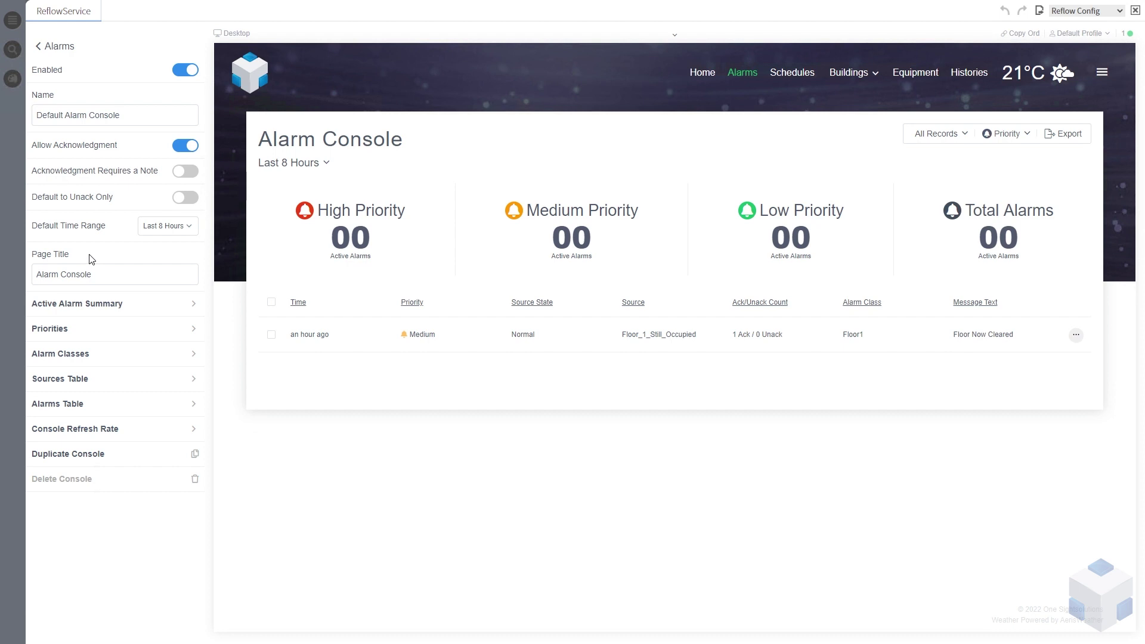
Add a new alarm console and set both its name and page title to Building 1.
left_click(58, 47)
left_click(77, 147)
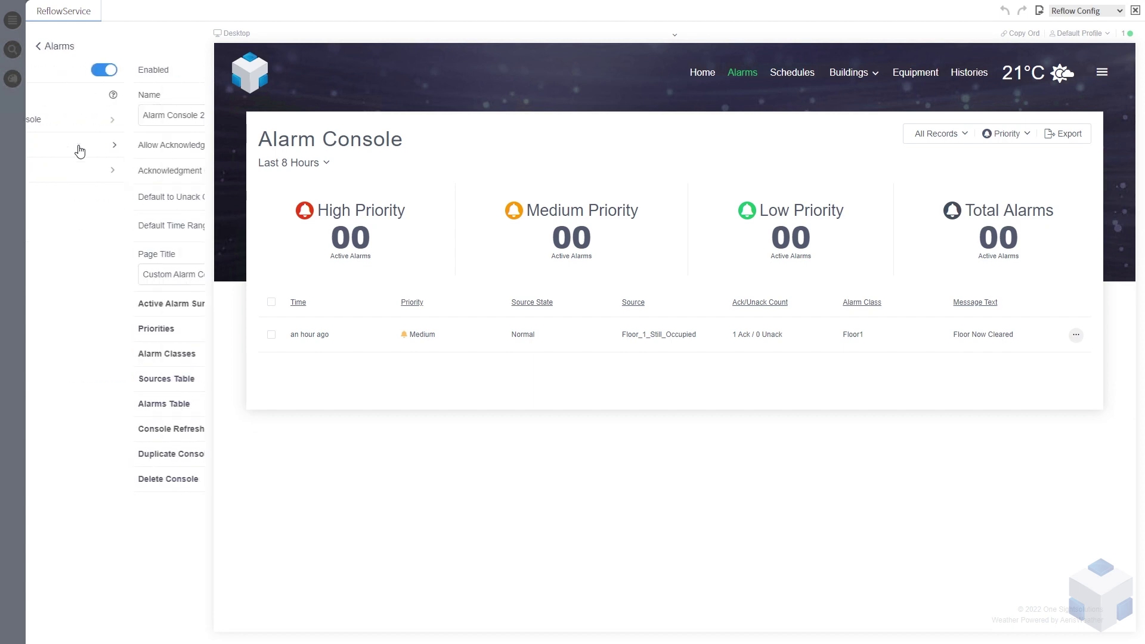
triple_click(108, 110)
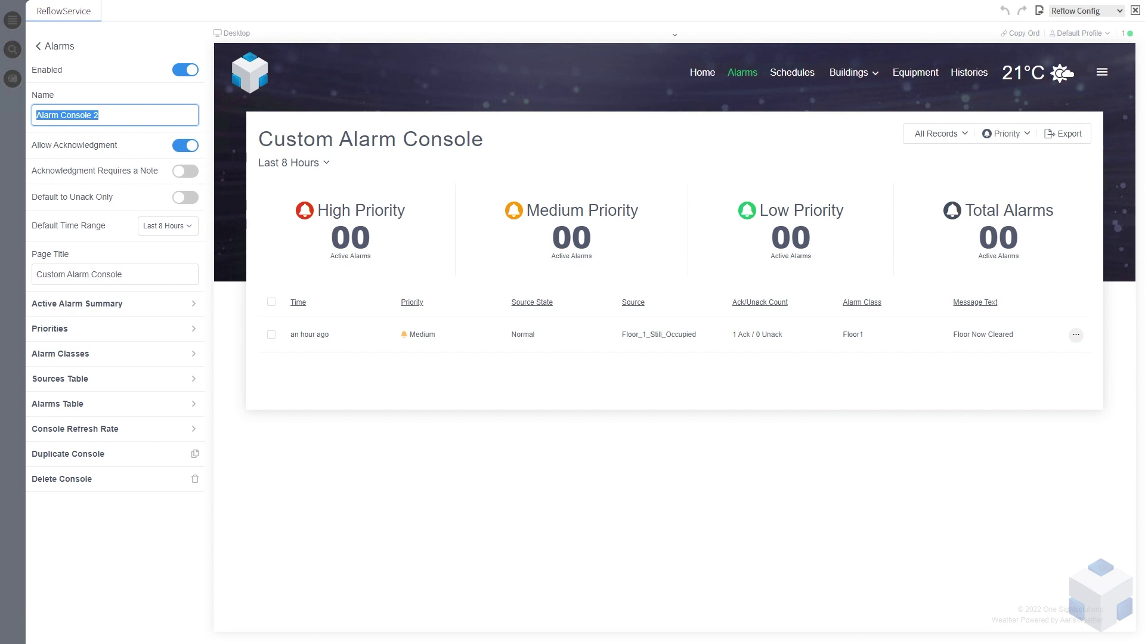
type("Building 1")
left_click(124, 255)
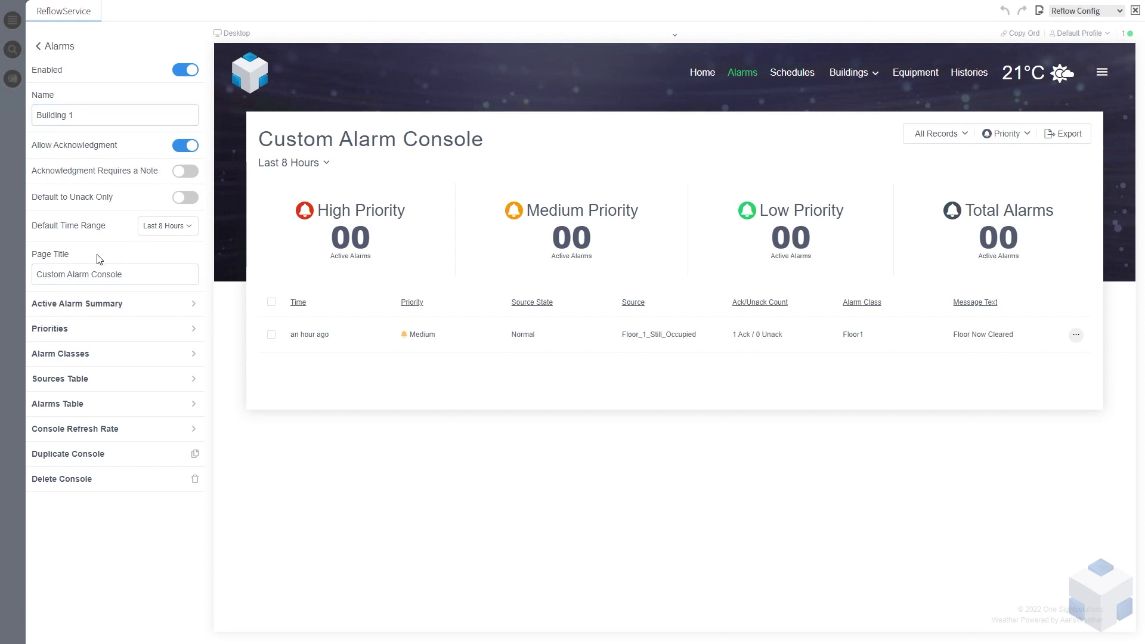
left_click(119, 274)
left_click_drag(123, 274, 4, 266)
type("Building 1")
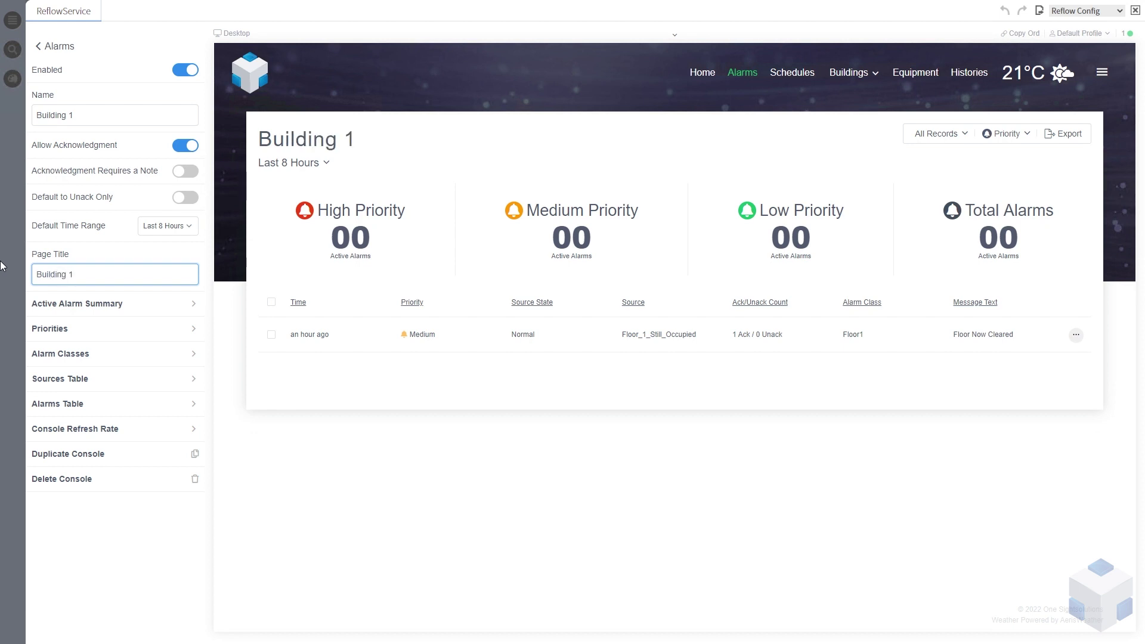
Turn off the Gallery and Office alarm classes for the Building 1 alarm console.
left_click(84, 361)
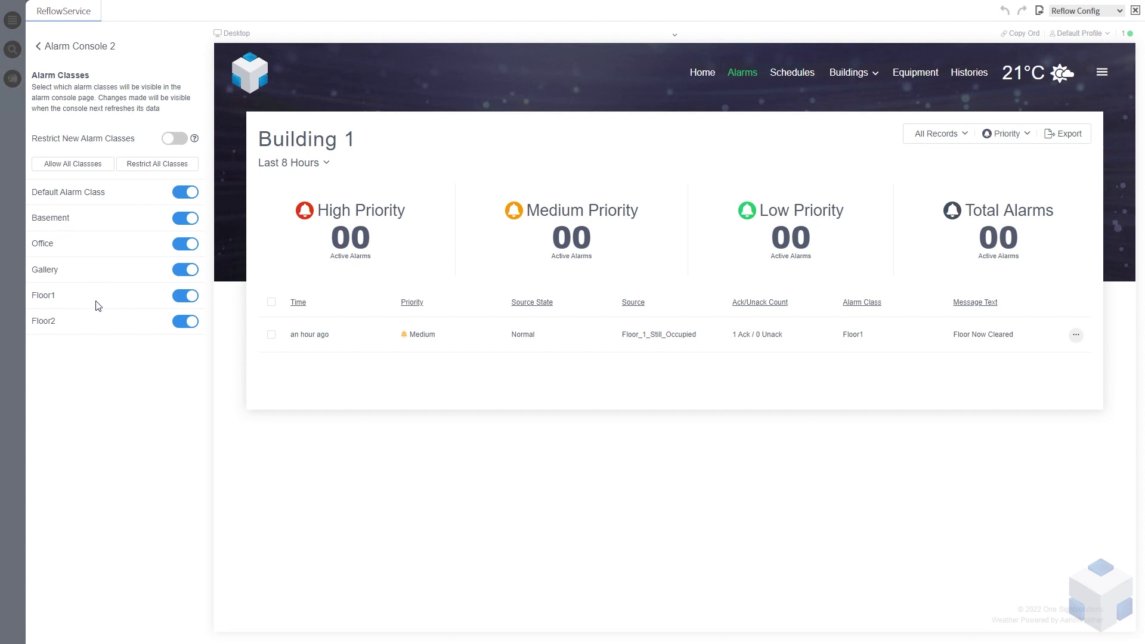
left_click(186, 273)
left_click(185, 245)
left_click(78, 48)
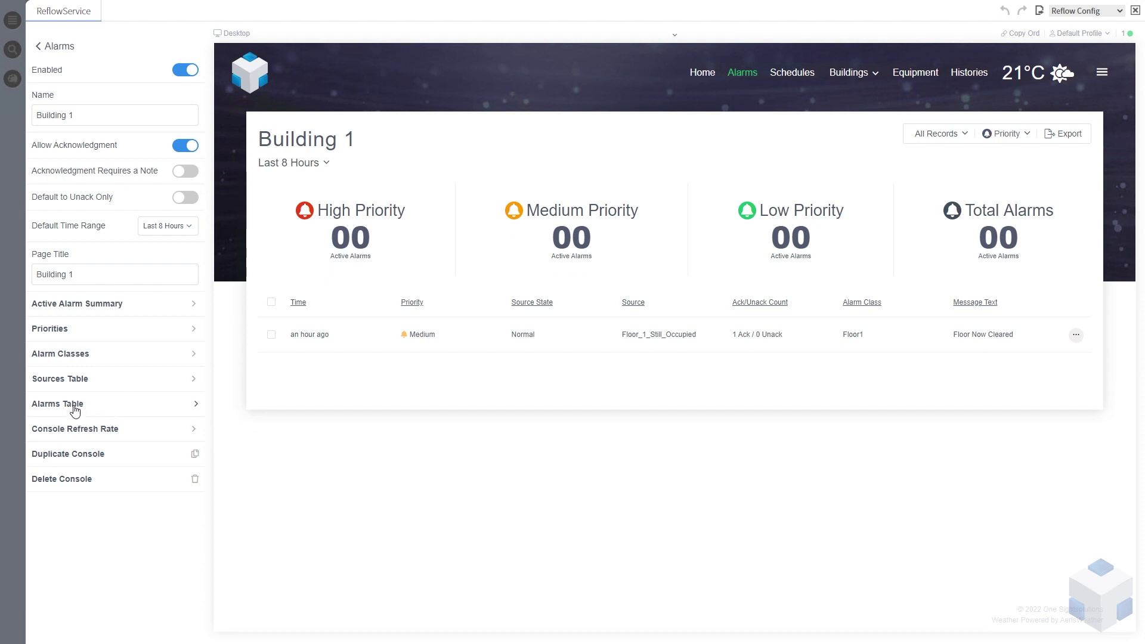
Review the Sources Table columns of the Building 1 console and return to the list of alarm consoles.
left_click(72, 381)
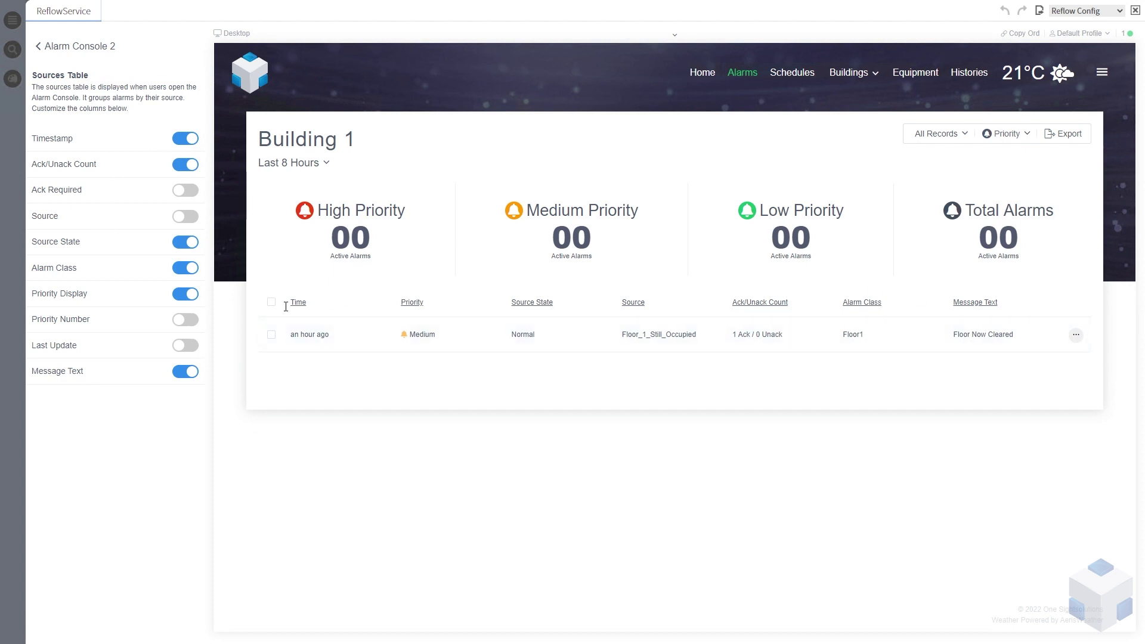
left_click(65, 52)
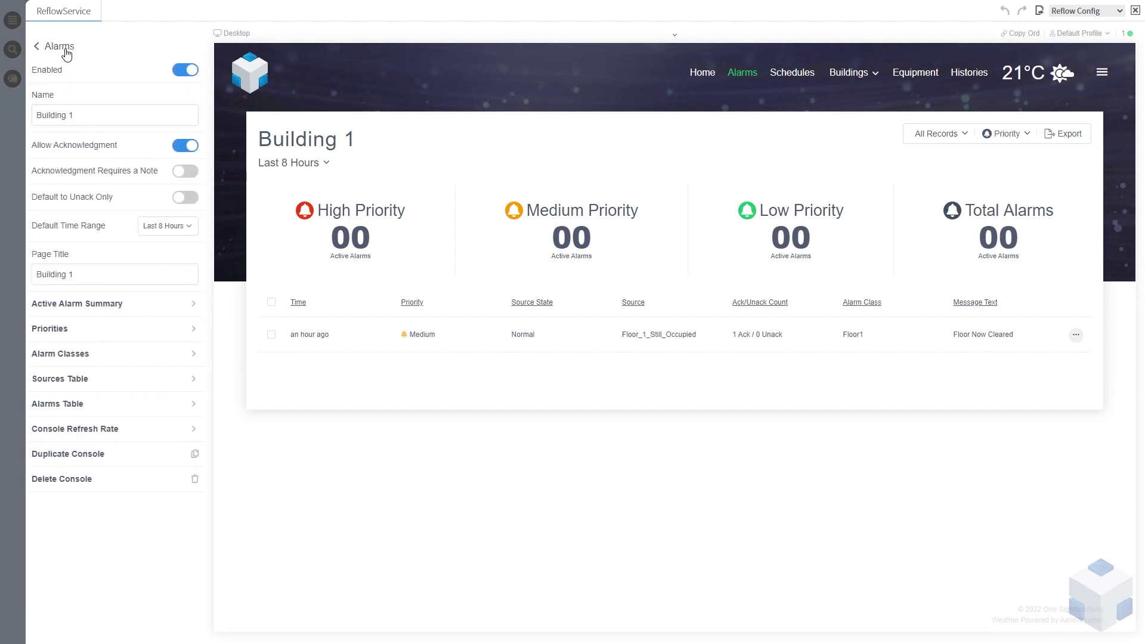
left_click(58, 49)
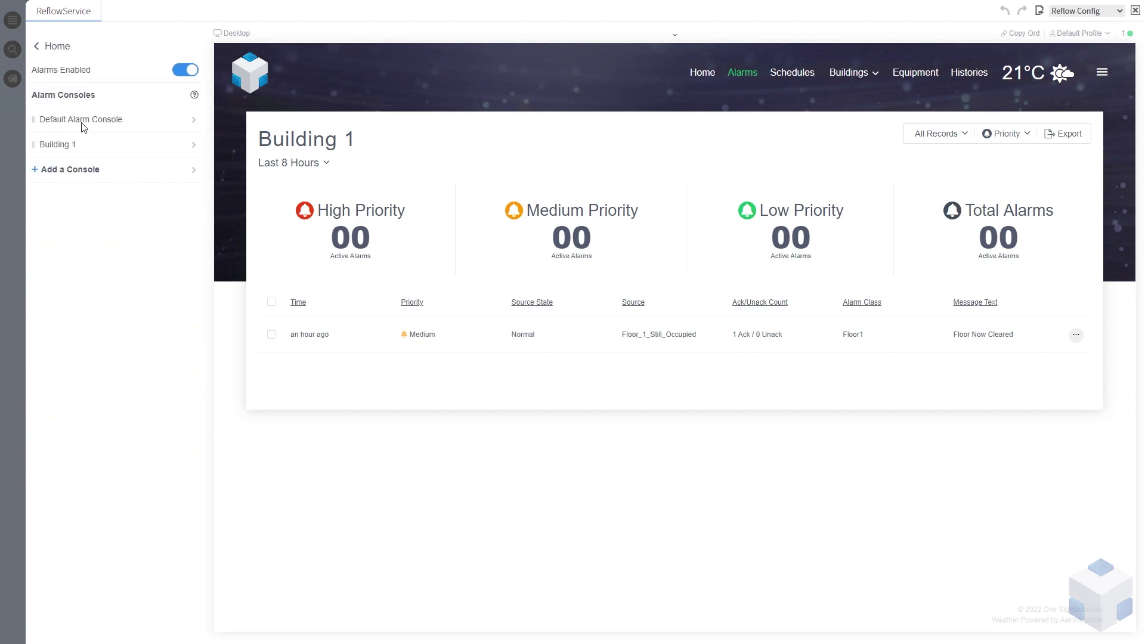
Add another alarm console and set both its name and page title to Building 2.
left_click(89, 171)
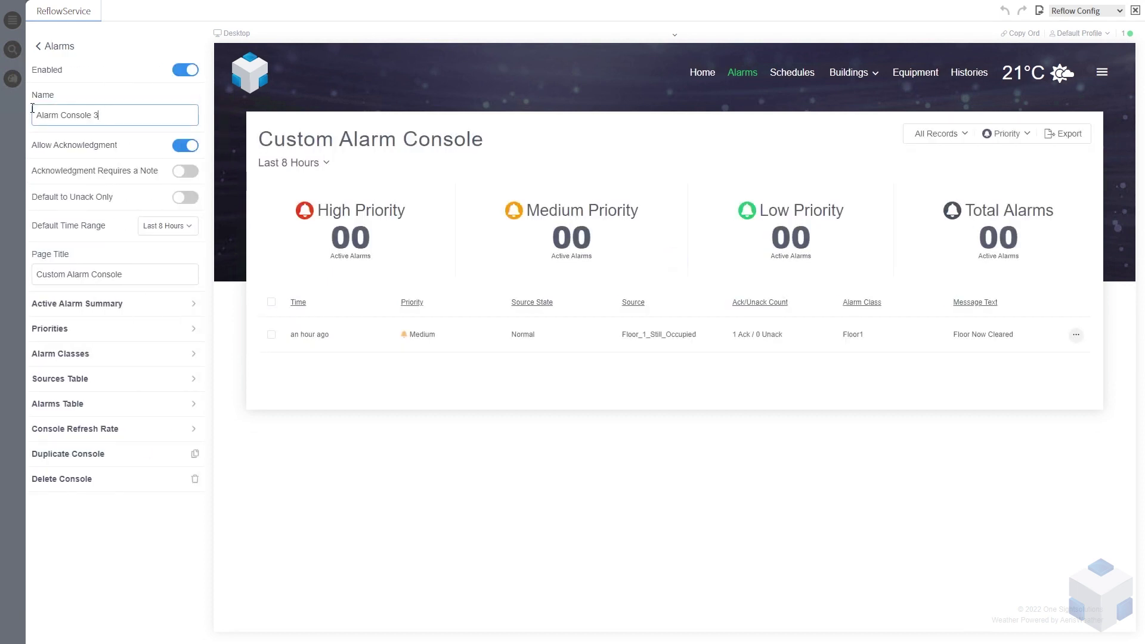
left_click_drag(99, 115, 1, 114)
type("Buildi")
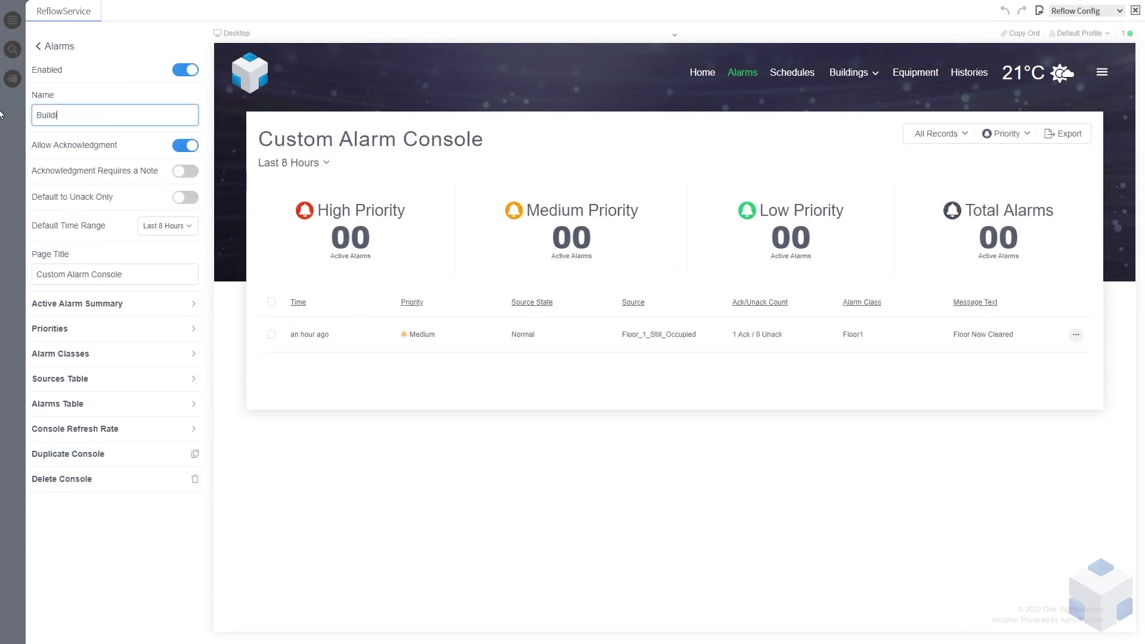
type("ng 2")
left_click(120, 275)
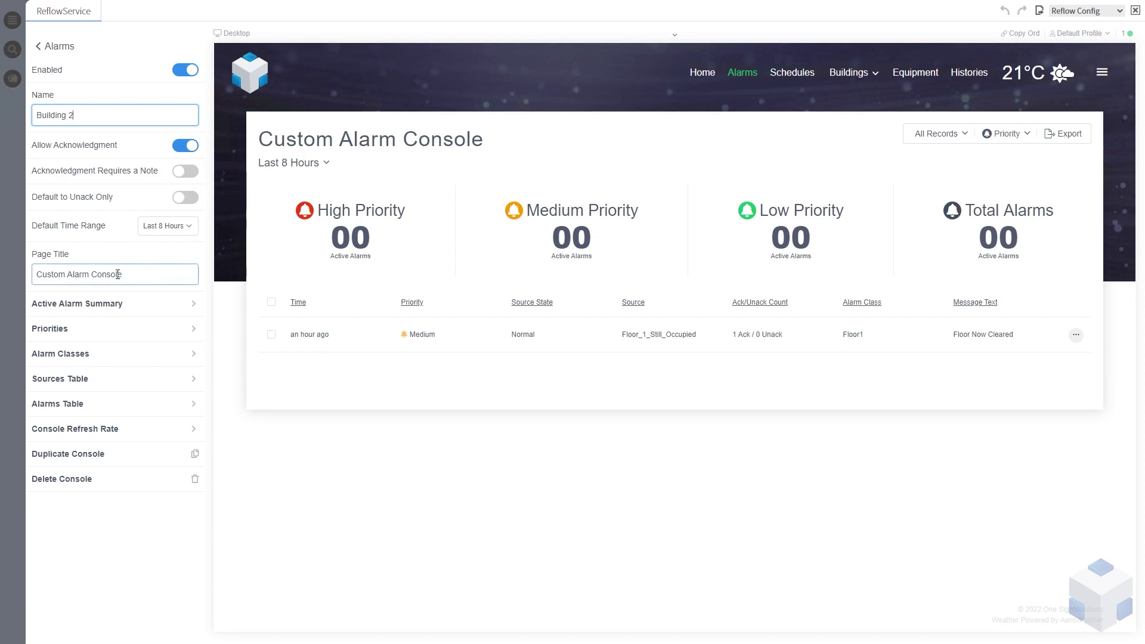
triple_click(44, 269)
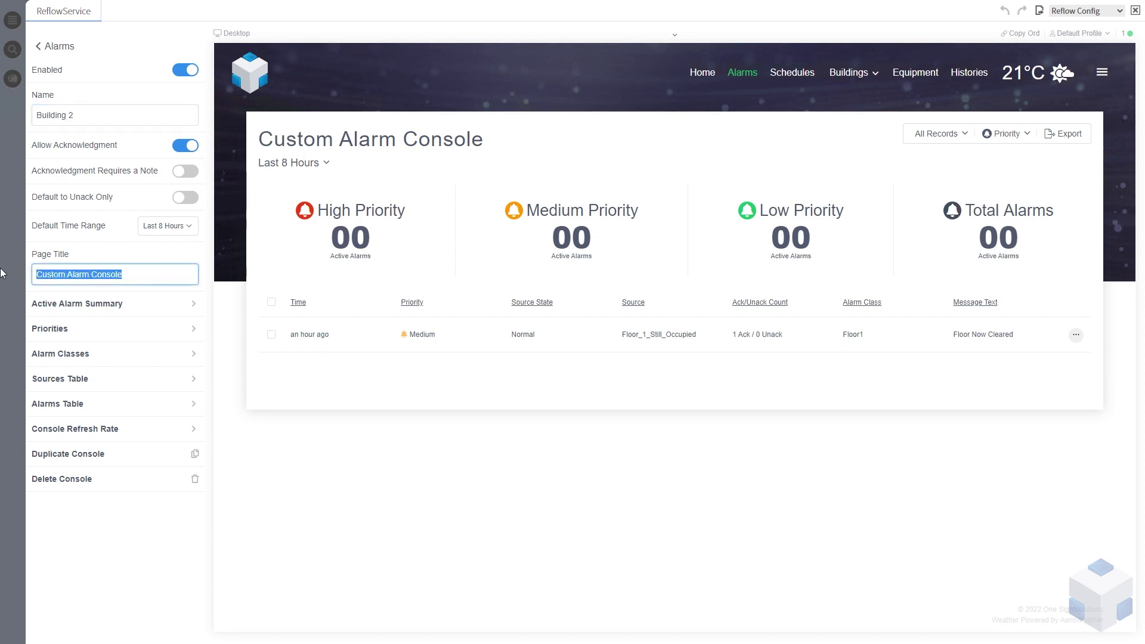
type("Building")
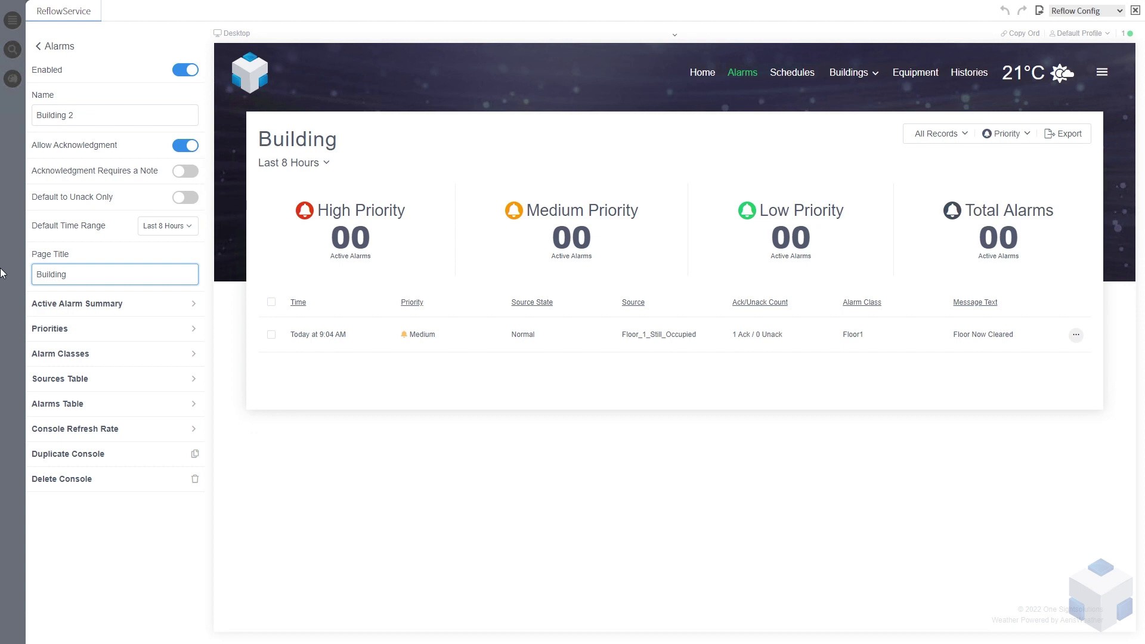
type(" 2")
Turn off the Floor1, Floor2, Default Alarm Class and Basement alarm classes for the Building 2 console.
left_click(117, 354)
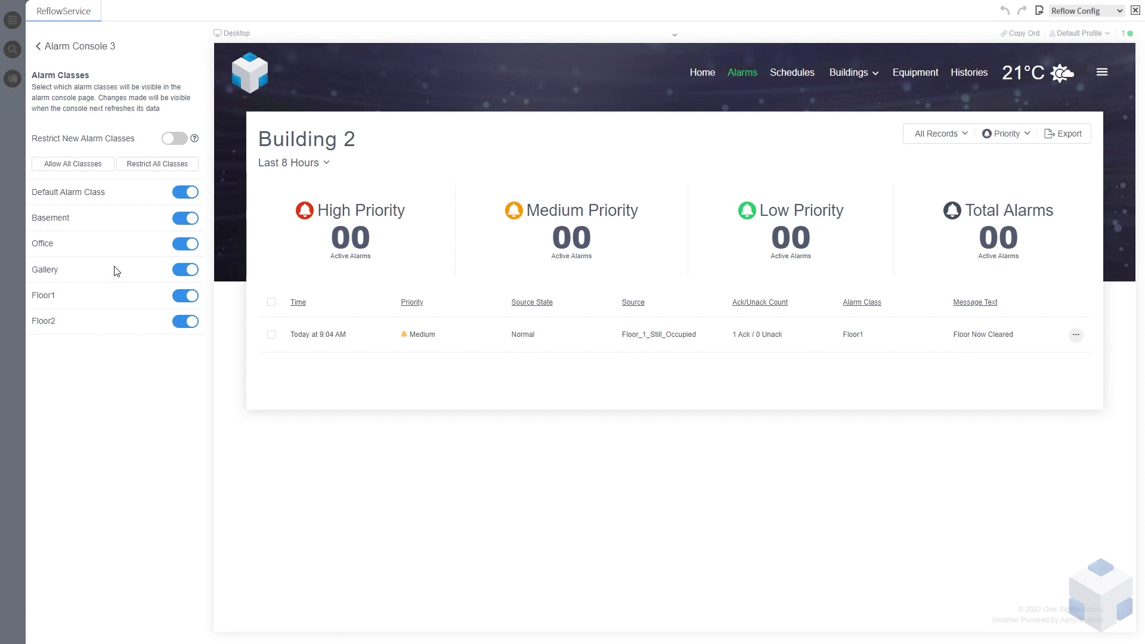
left_click(187, 302)
left_click(186, 323)
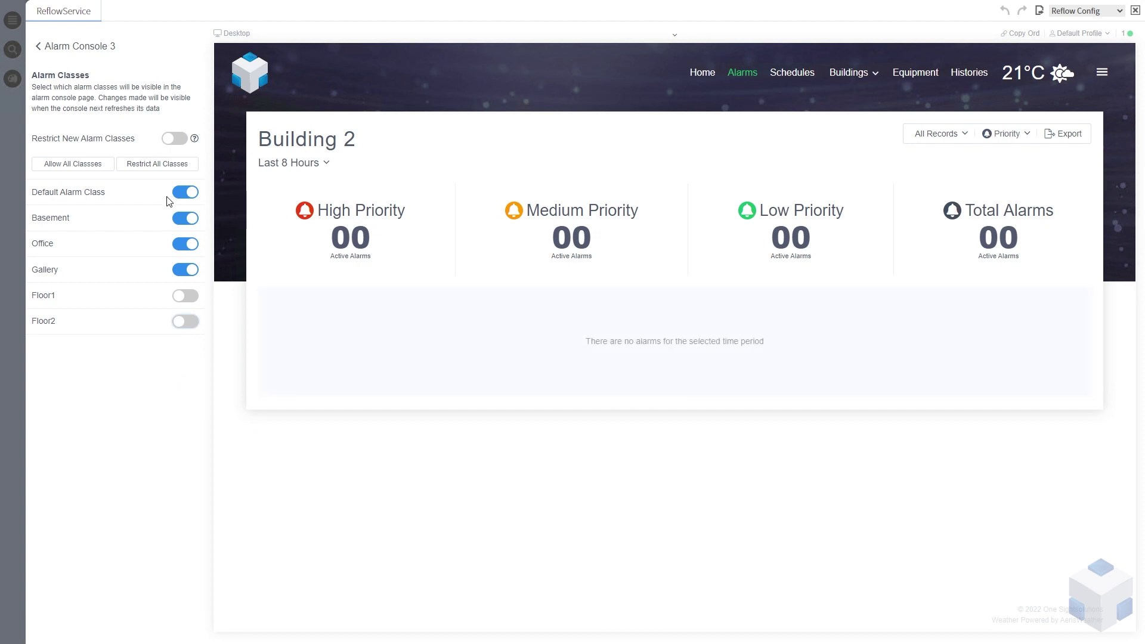
left_click(186, 193)
left_click(185, 220)
left_click(63, 48)
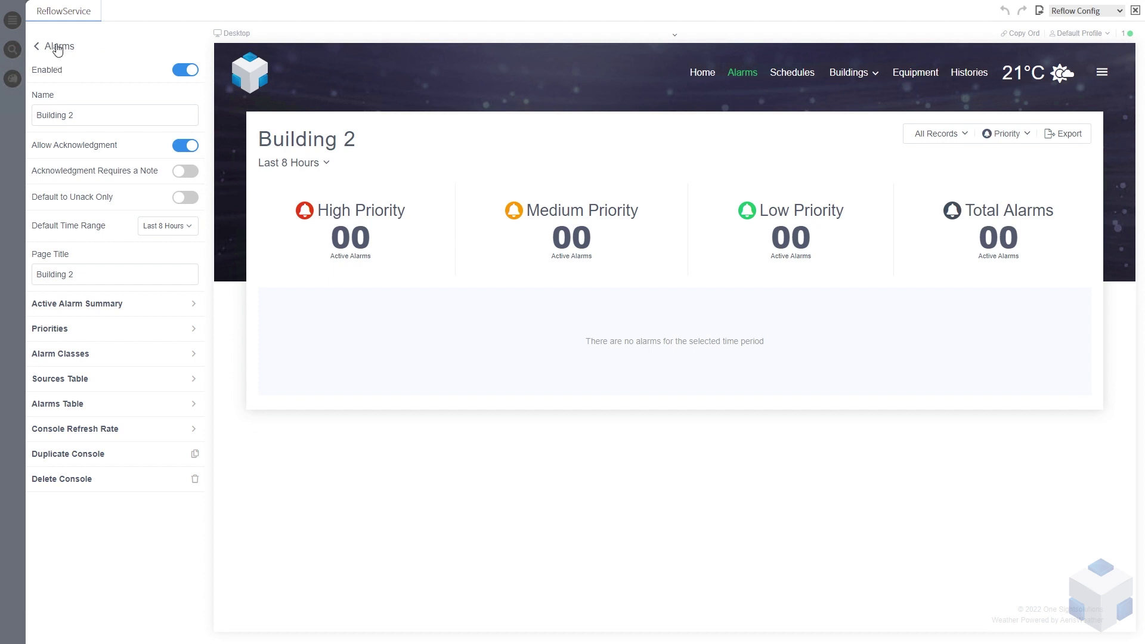
left_click(58, 48)
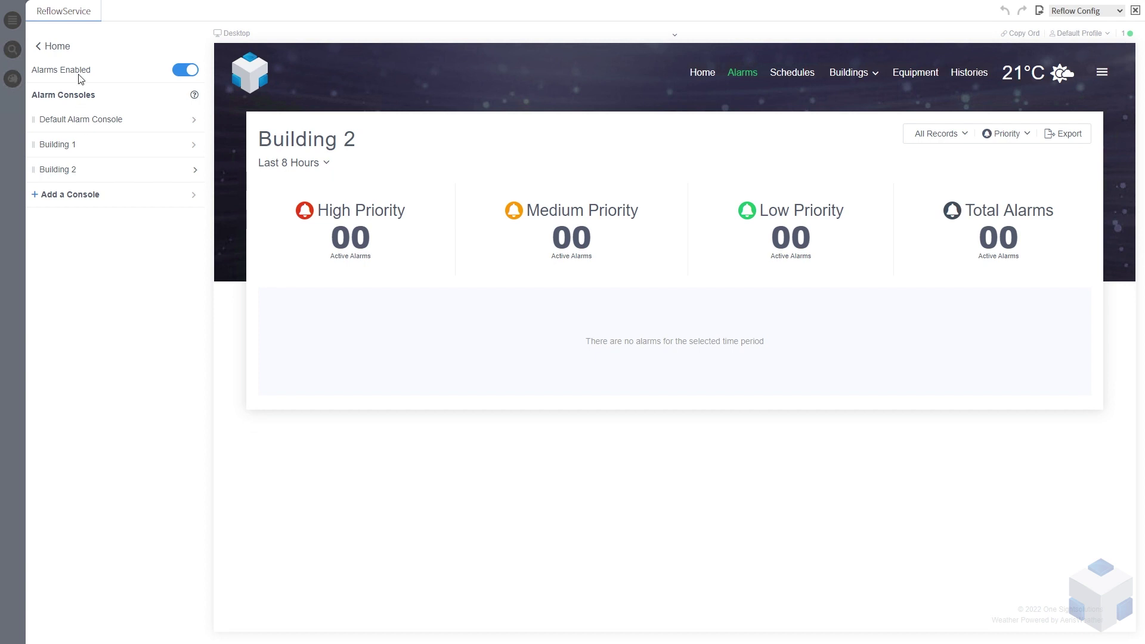
Create a new Reflow Dashboard page and name it Alarm Dashboard.
left_click(58, 49)
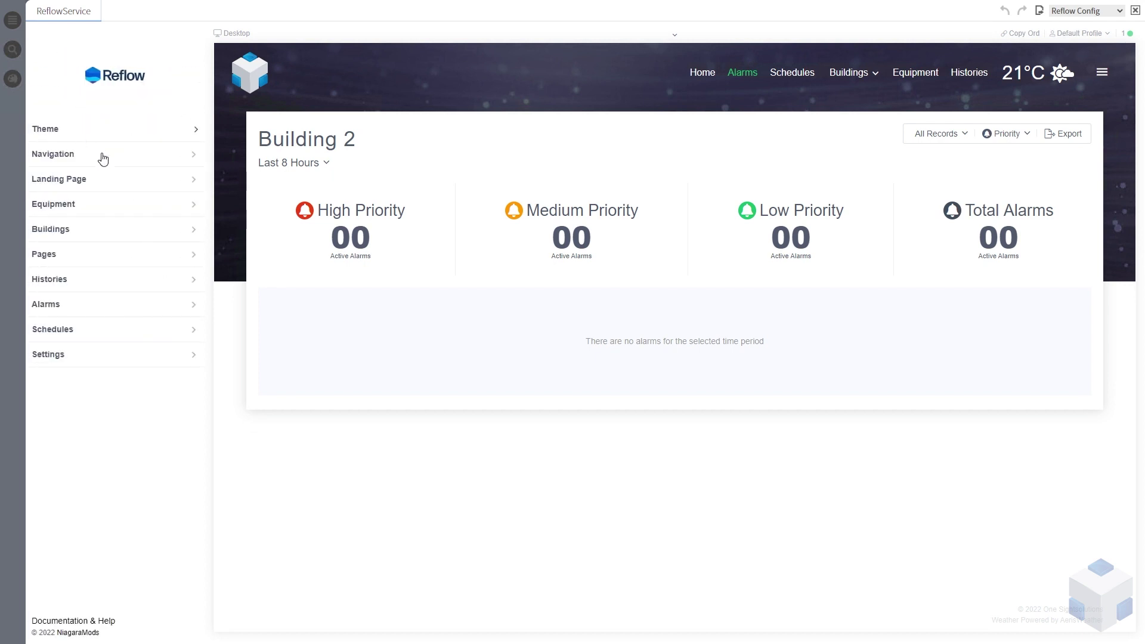
left_click(62, 257)
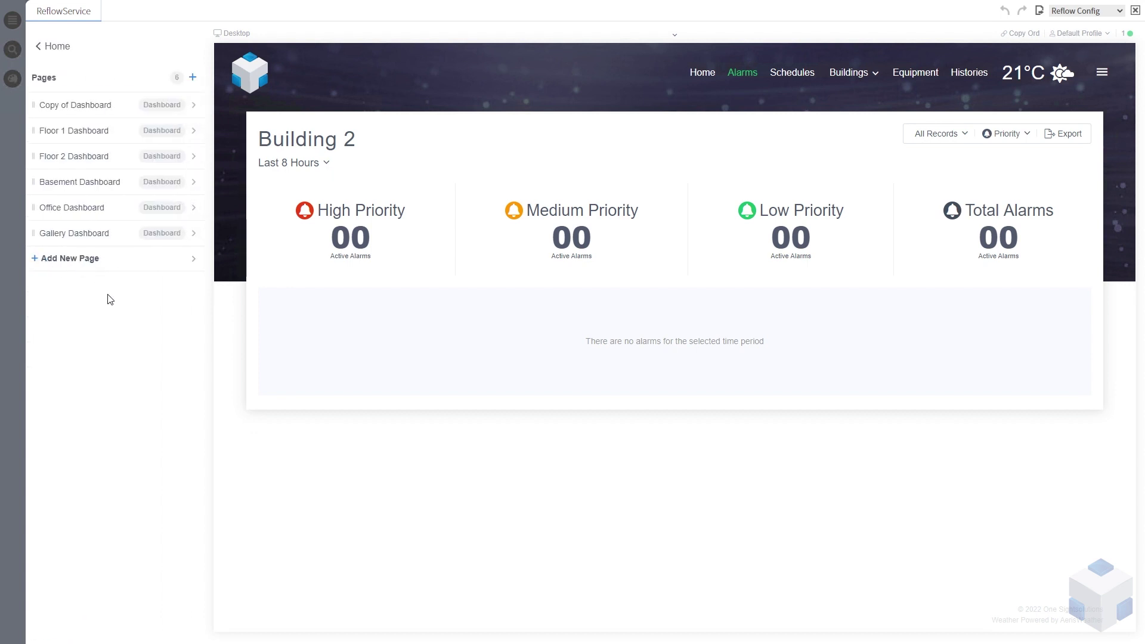
left_click(90, 269)
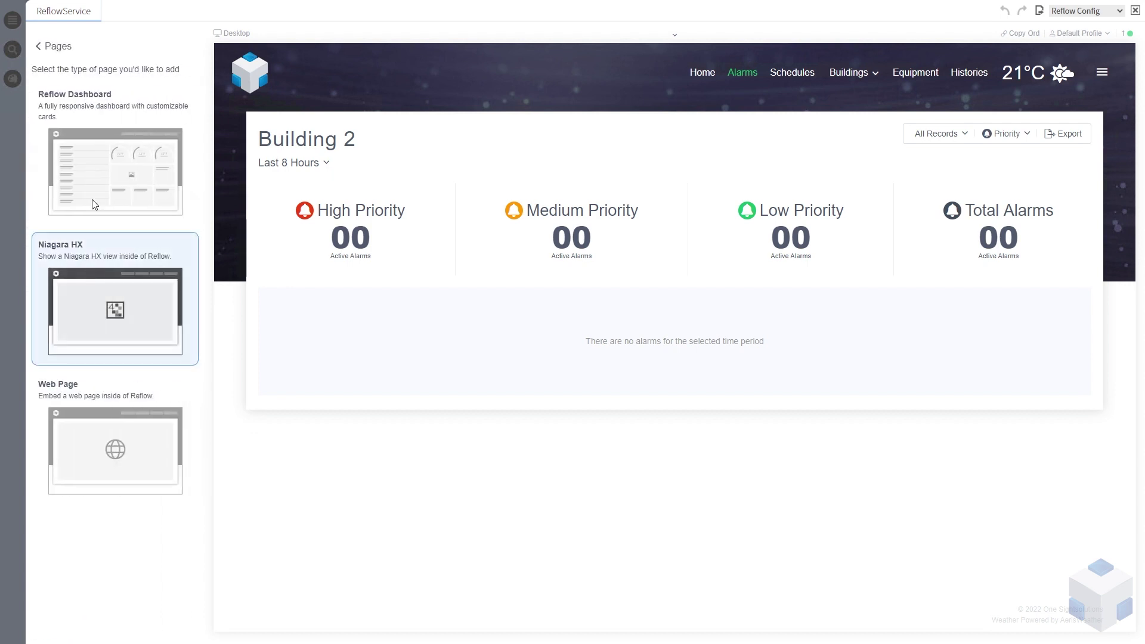
left_click(114, 183)
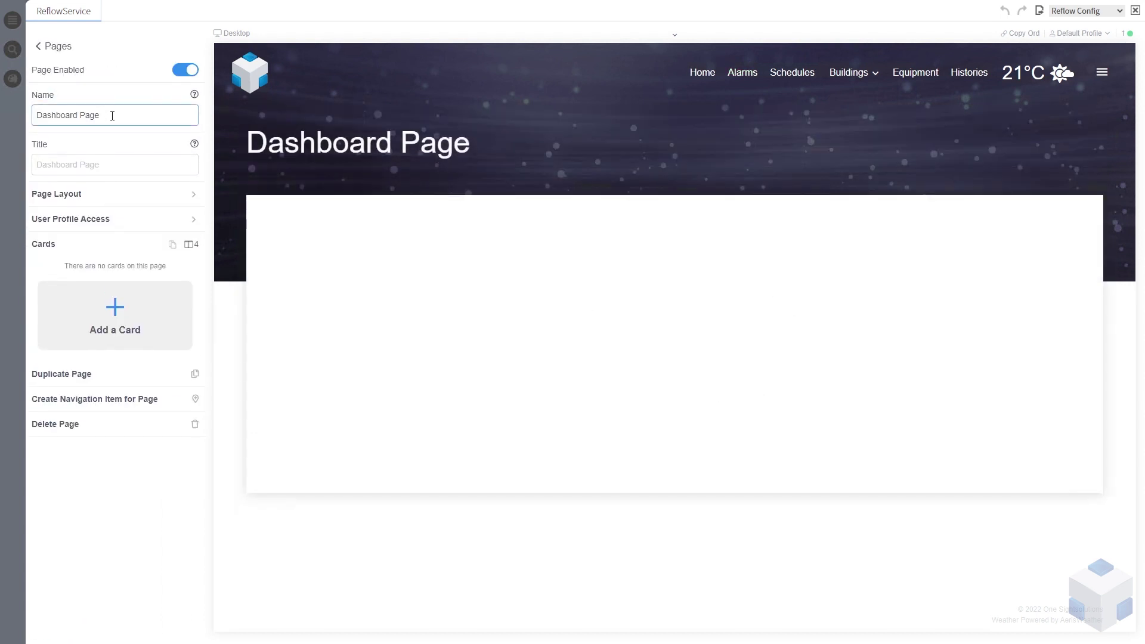
triple_click(112, 114)
type("Ala")
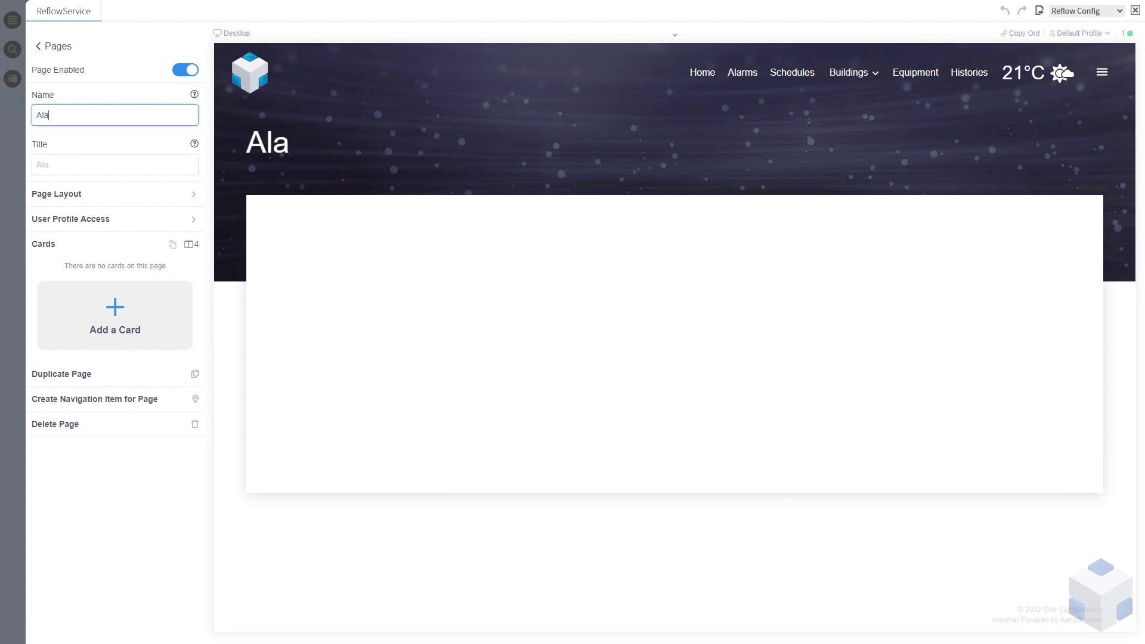
type("rm Dashboard")
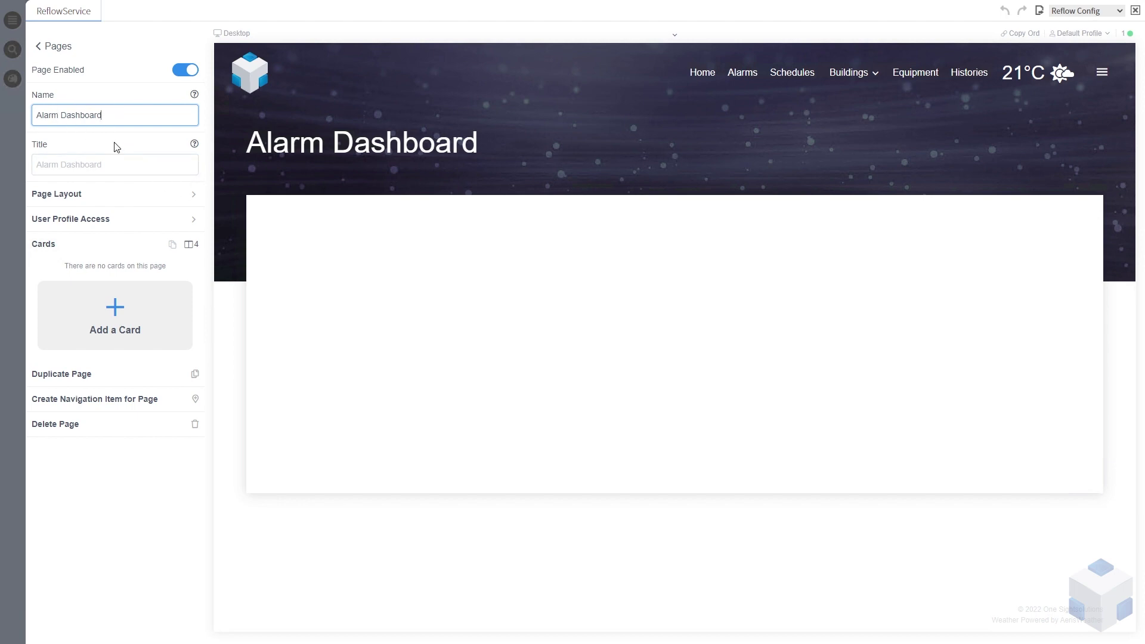
left_click(73, 138)
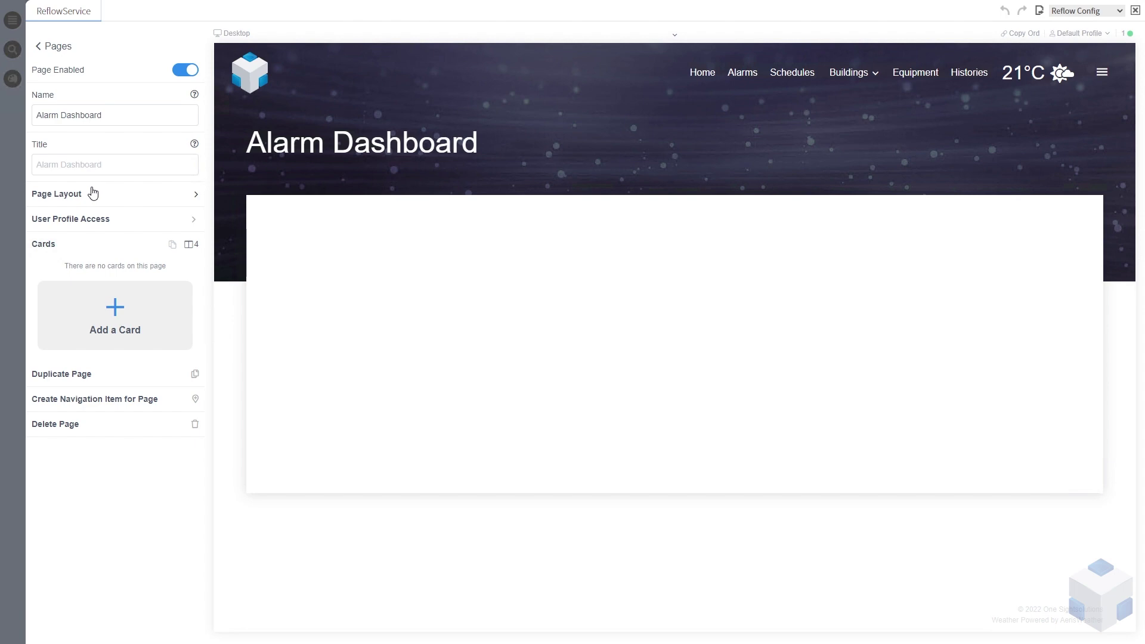
Add an Alarm Display card to the Alarm Dashboard page and check its console choices, keeping Default Alarm Console.
left_click(133, 321)
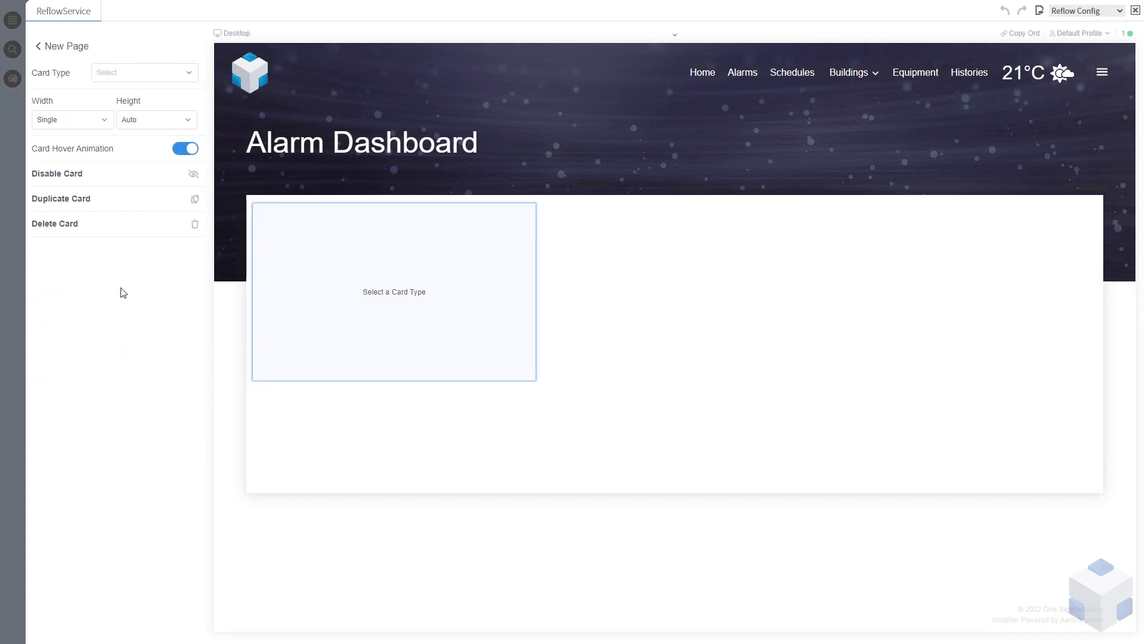
left_click(180, 74)
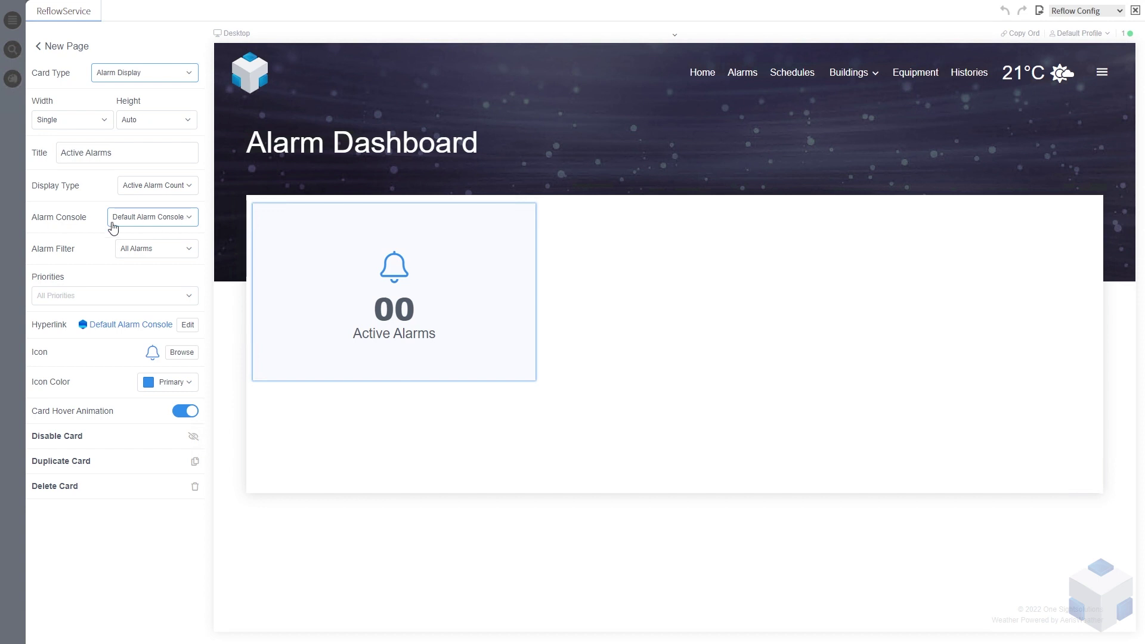
left_click(183, 221)
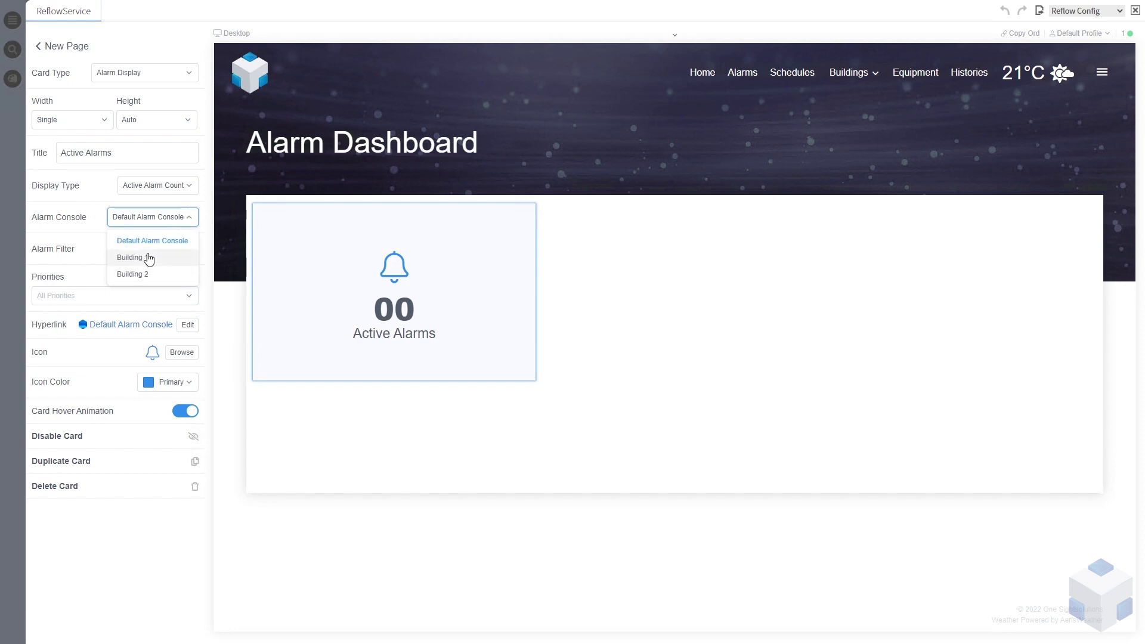
left_click(82, 239)
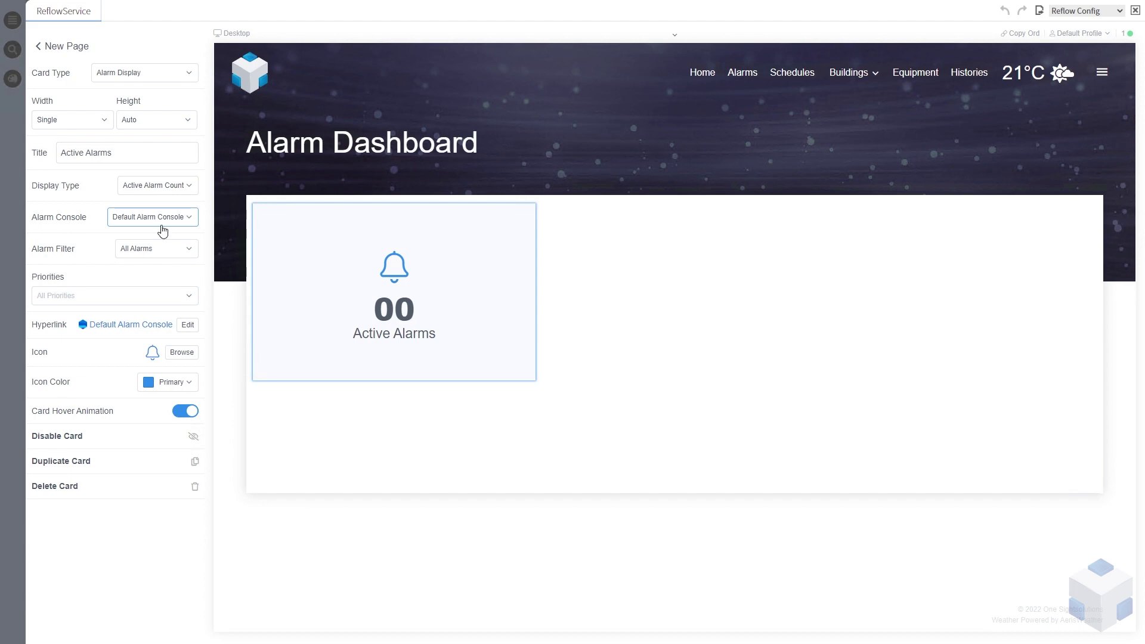
Filter the Active Alarms card by alarm class, selecting Floor1, Floor2 and Basement.
left_click(182, 249)
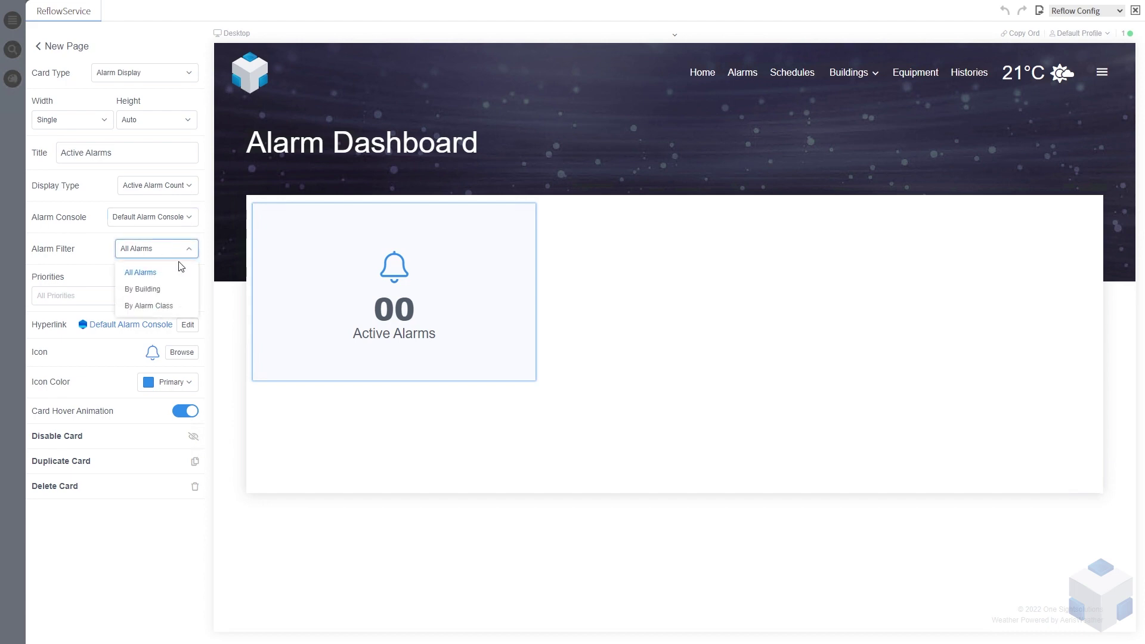
left_click(159, 307)
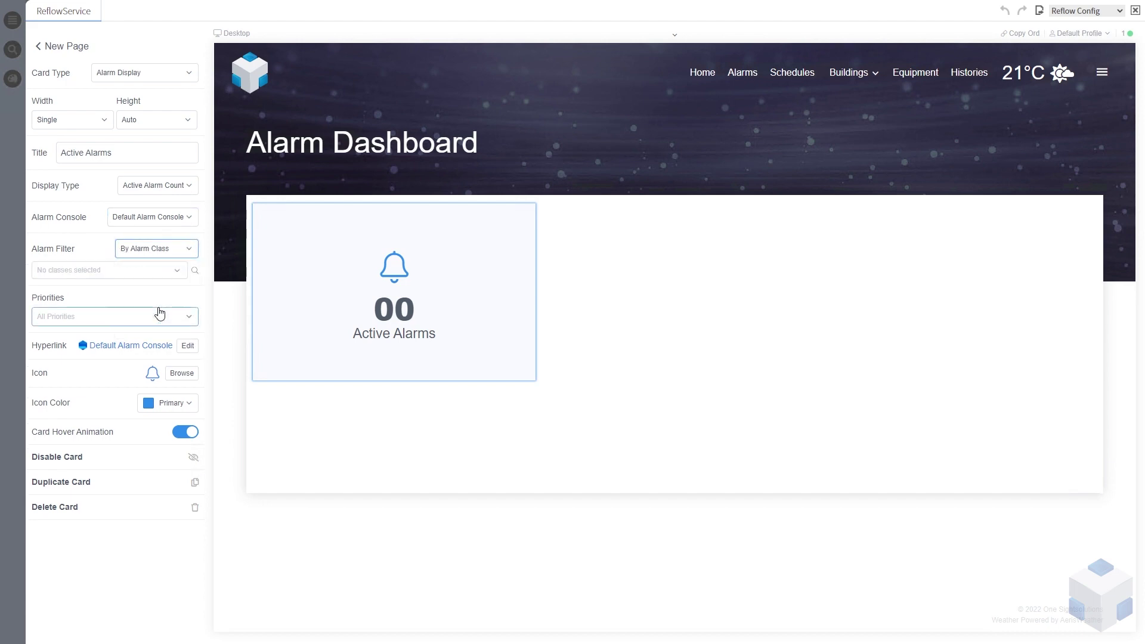
left_click(174, 272)
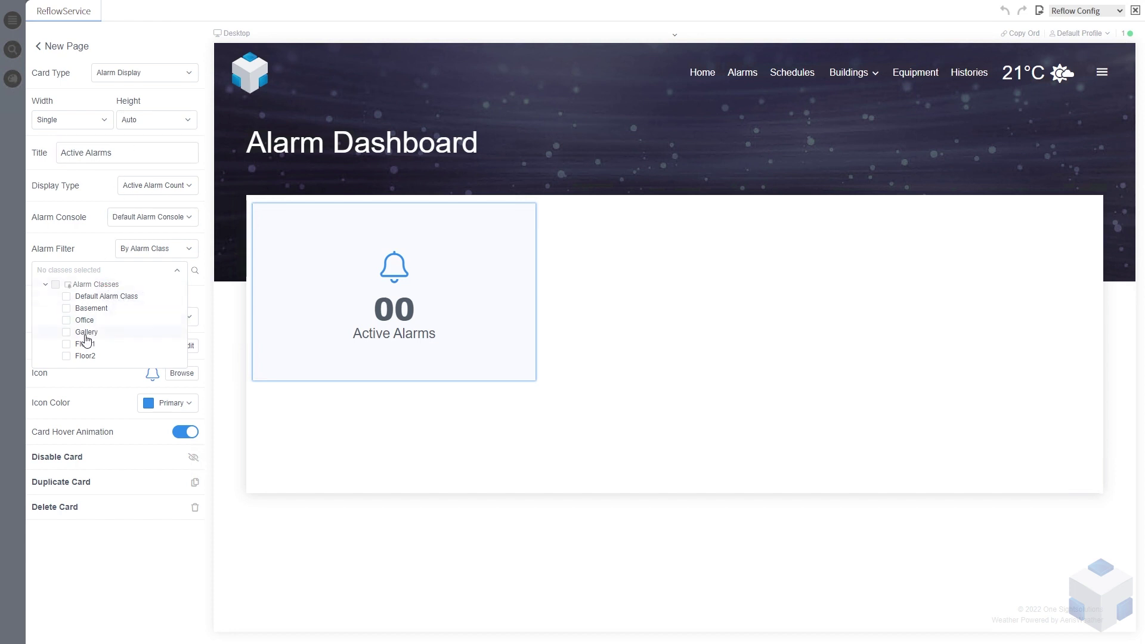
left_click(66, 345)
left_click(66, 356)
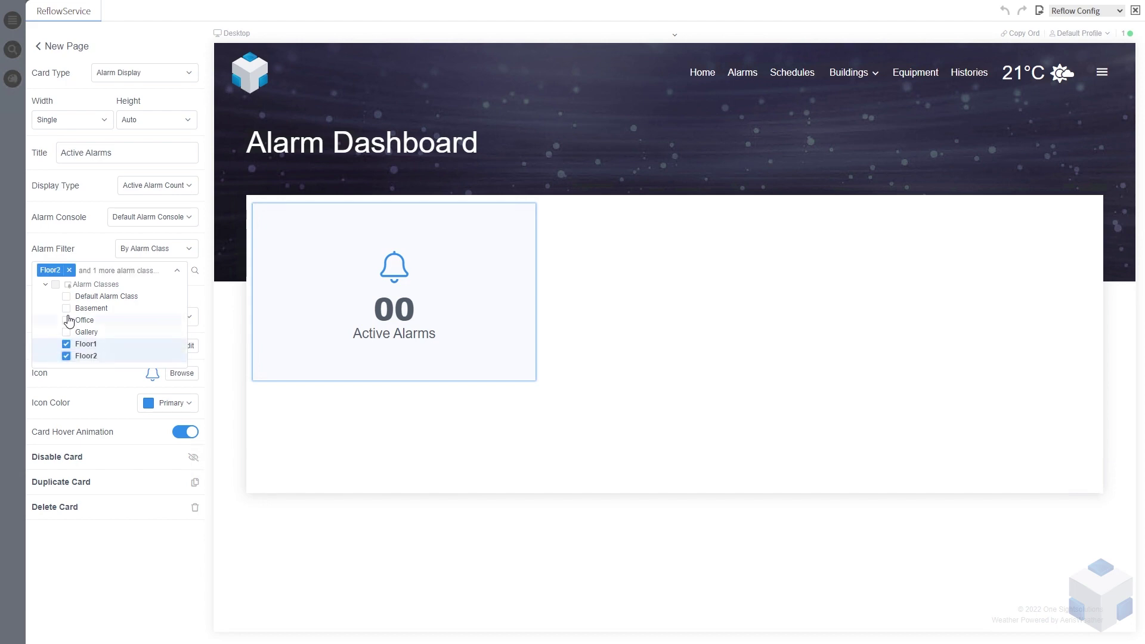
left_click(67, 309)
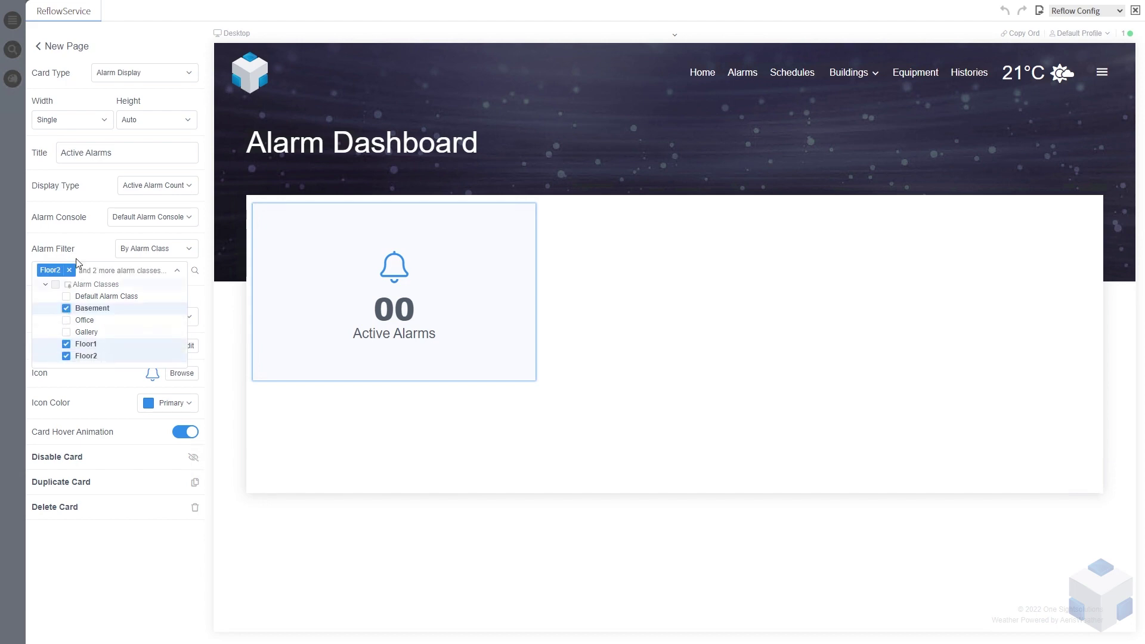
left_click(177, 270)
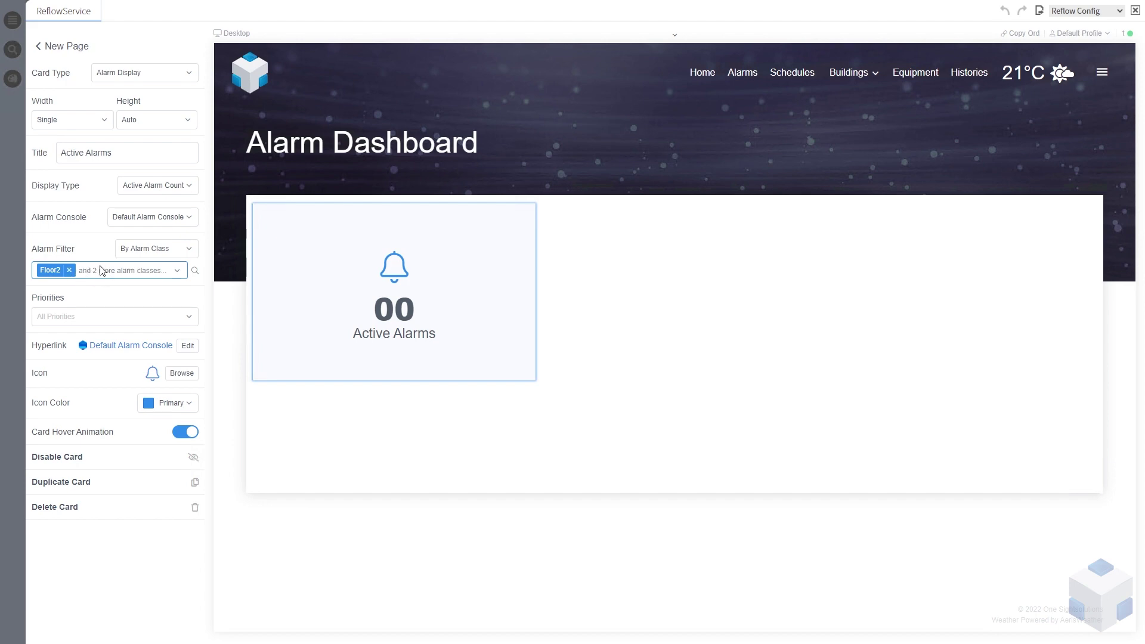
Clear the Basement, Floor1 and Floor2 classes from the Active Alarms card's alarm class filter.
left_click(178, 273)
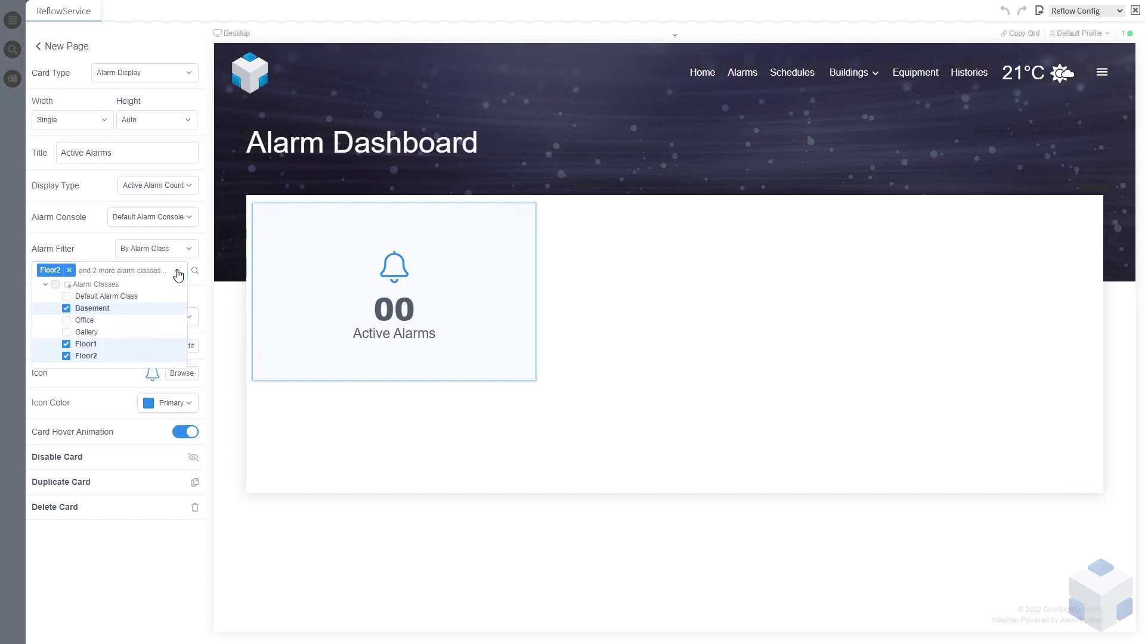
left_click(67, 309)
left_click(67, 344)
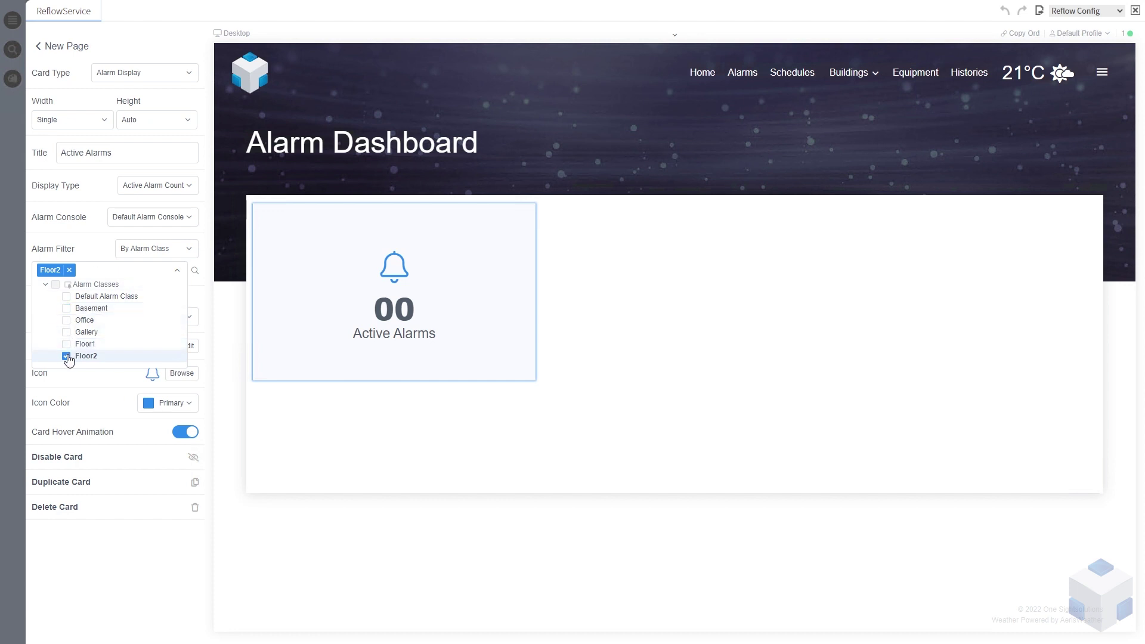
left_click(66, 356)
Set the Active Alarms card's alarm console to Building 1 while filtering by alarm class.
left_click(186, 221)
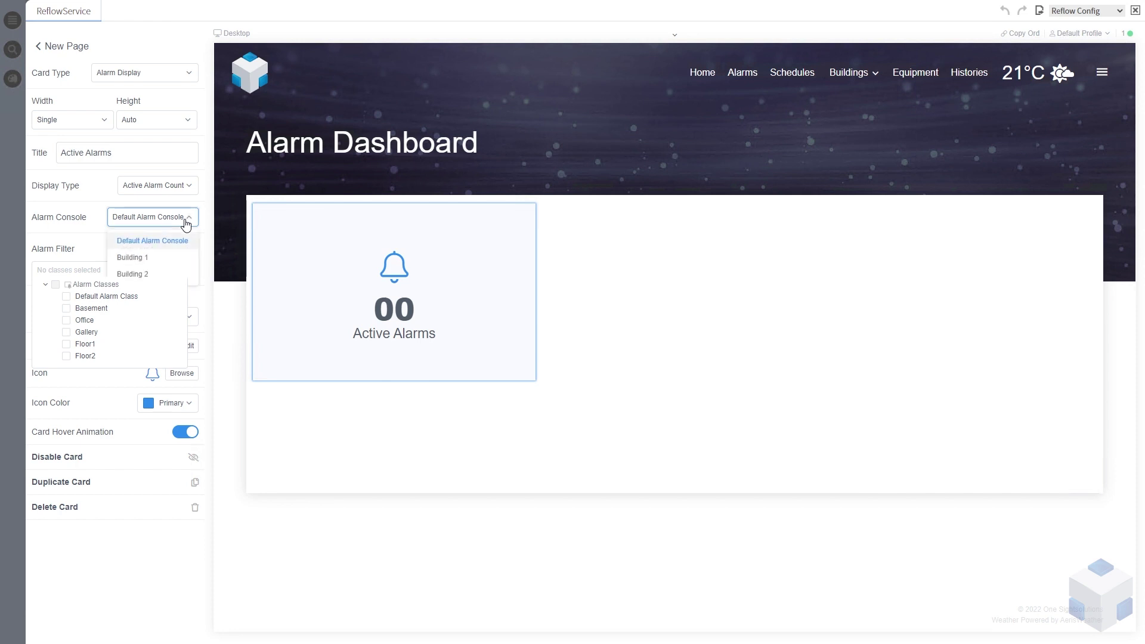
left_click(144, 261)
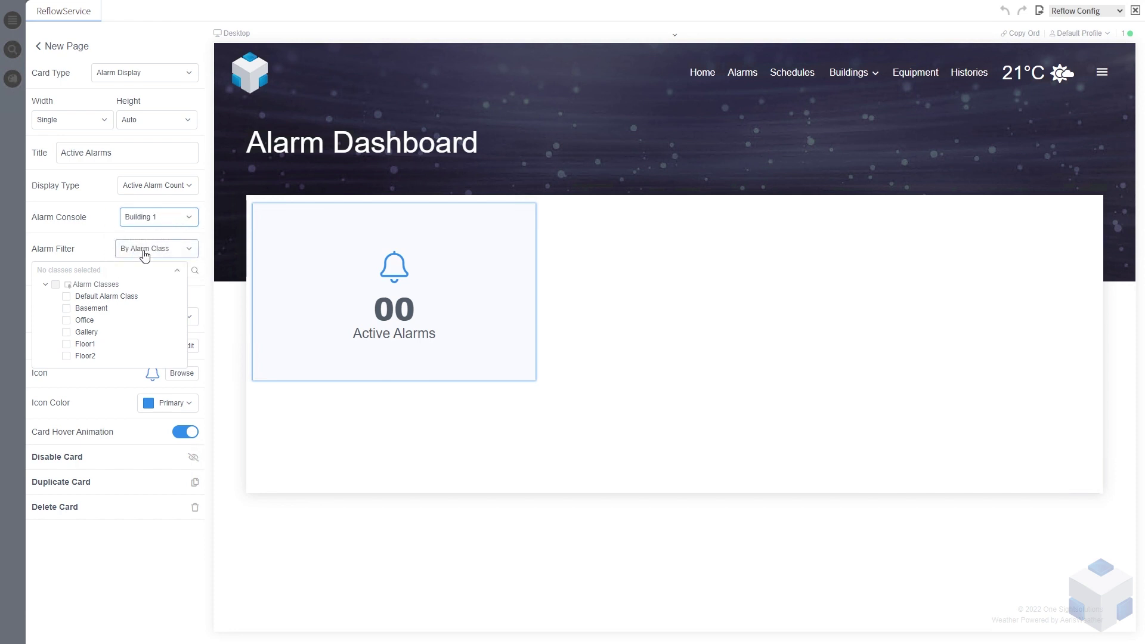
left_click(186, 255)
left_click(187, 250)
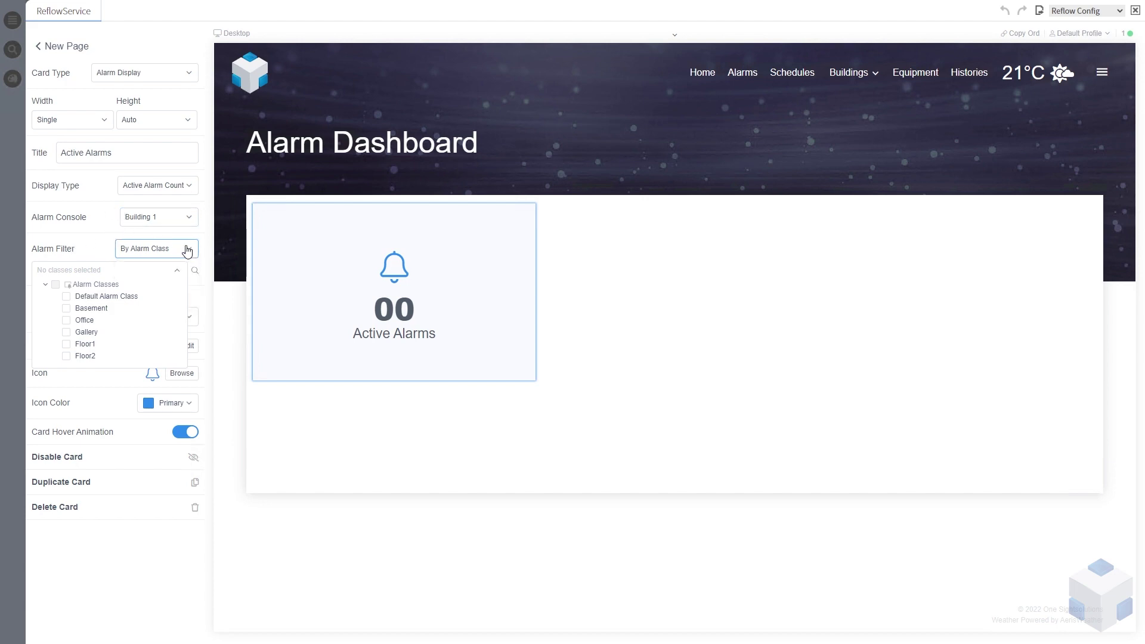
left_click(121, 255)
left_click(95, 250)
left_click(177, 270)
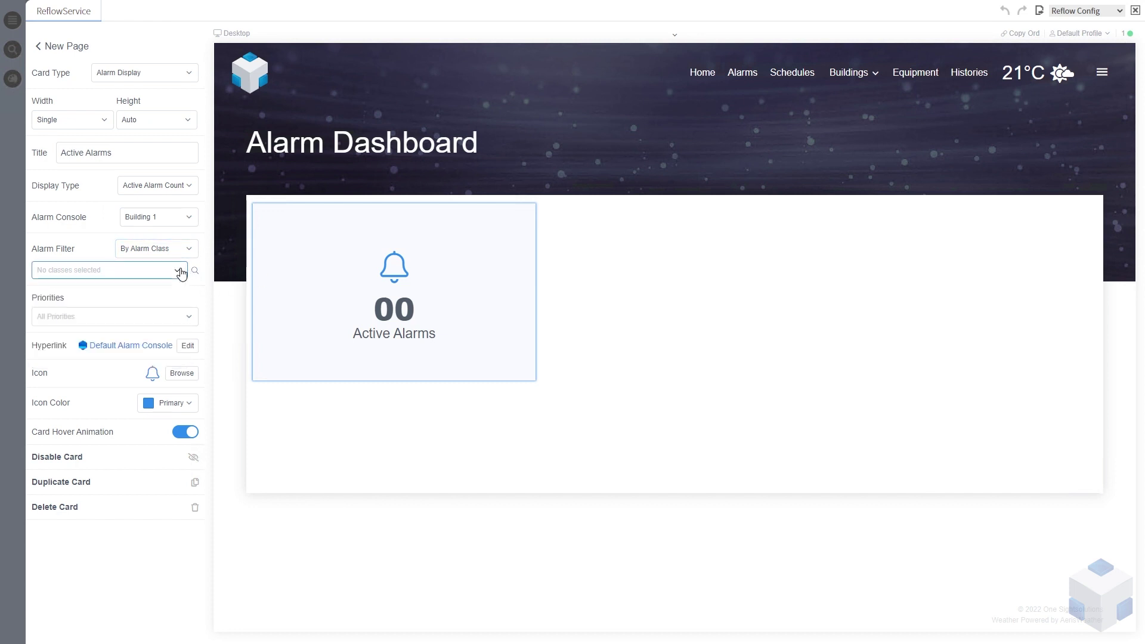
Set the Active Alarms card's alarm filter to All Alarms and its alarm console to Building 1.
left_click(184, 251)
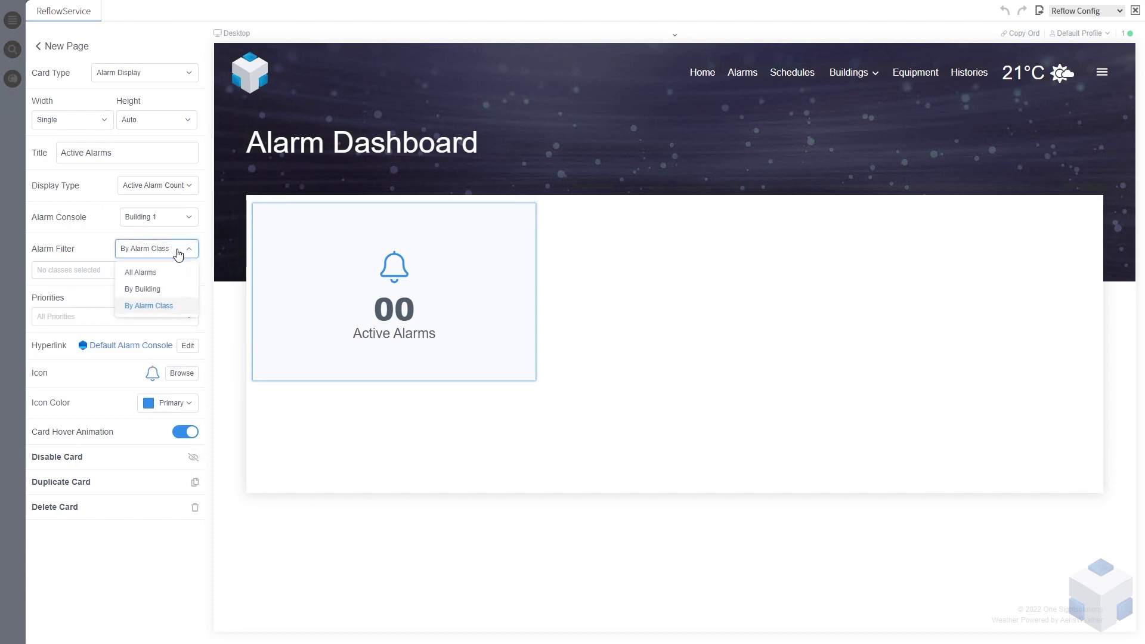
left_click(150, 289)
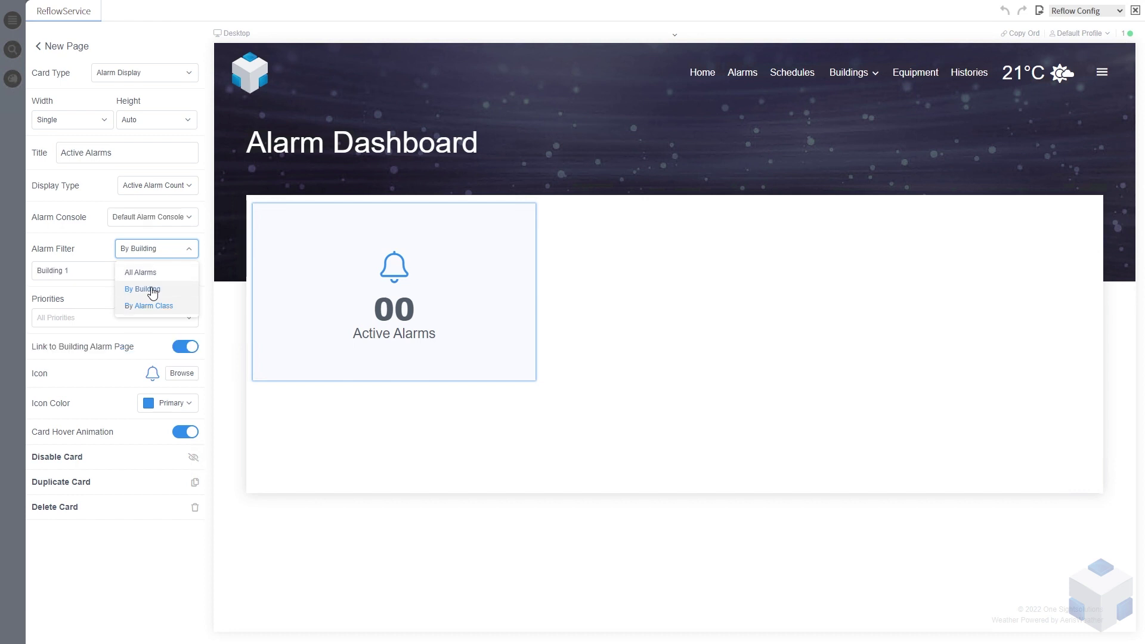
left_click(154, 259)
left_click(140, 272)
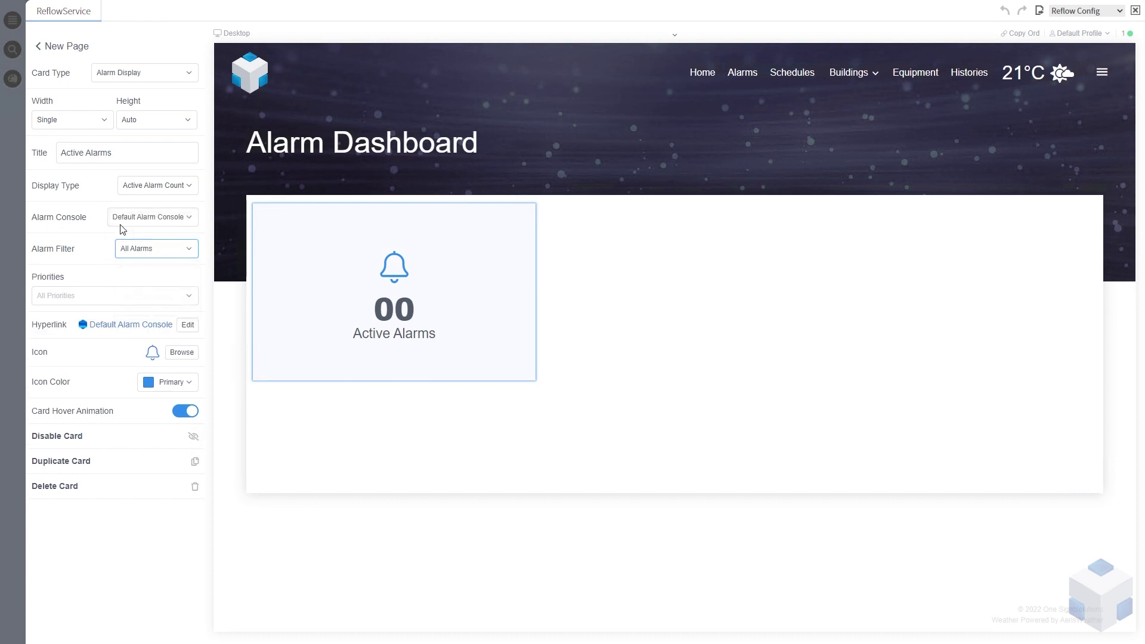
left_click(189, 218)
left_click(146, 259)
Leave the Alarm Dashboard page settings without adding a global navigation item, and open the Landing Page settings.
left_click(81, 54)
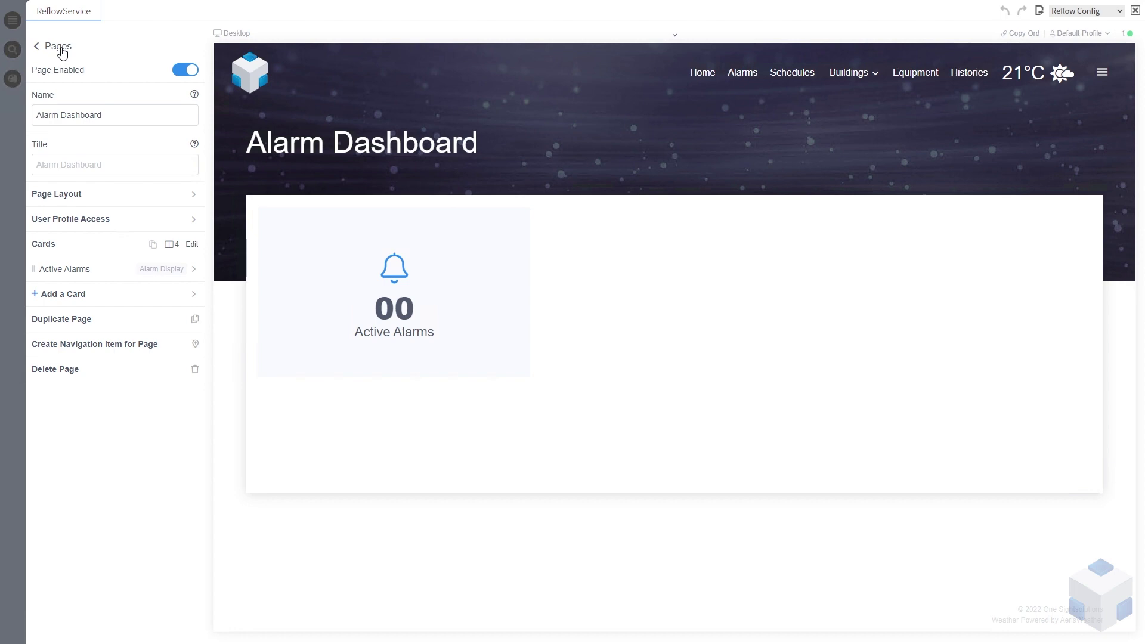
left_click(61, 49)
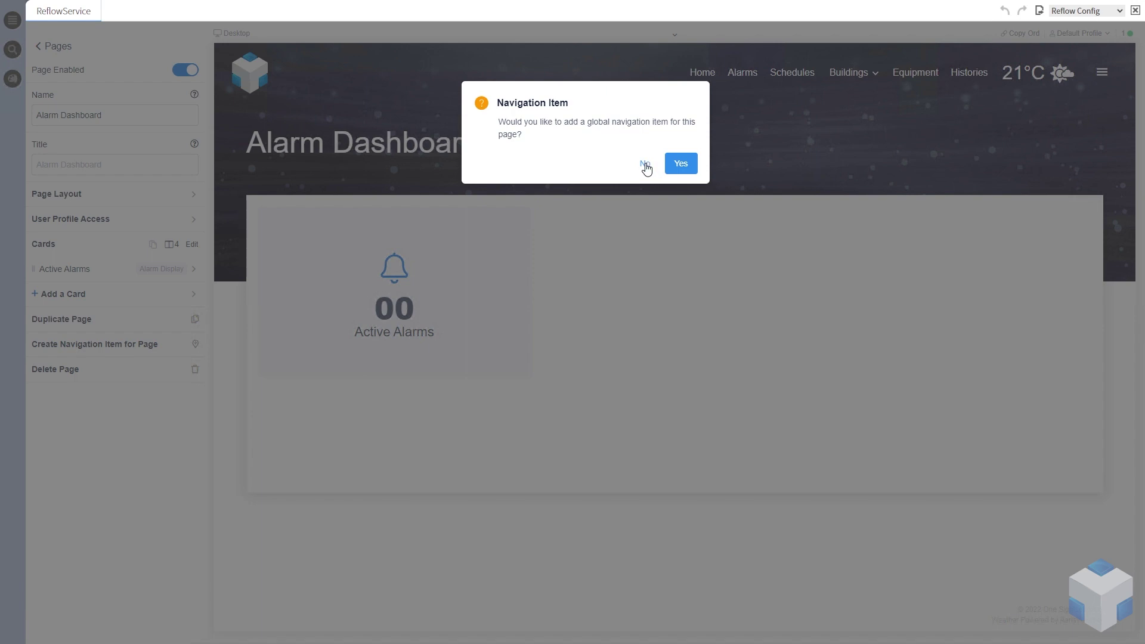
left_click(646, 166)
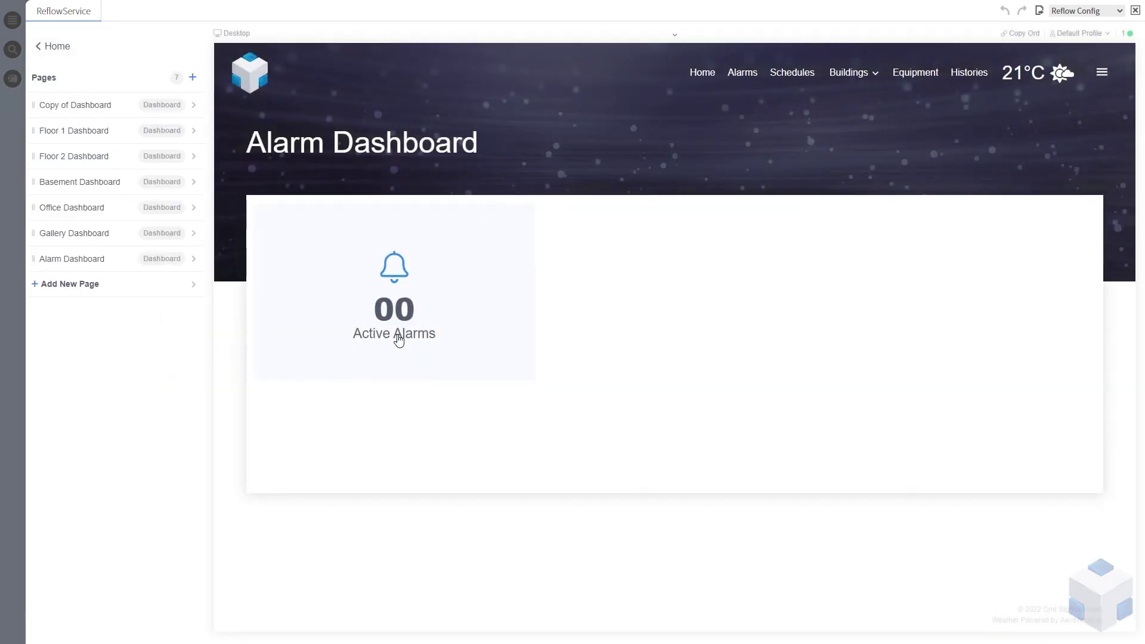
left_click(57, 49)
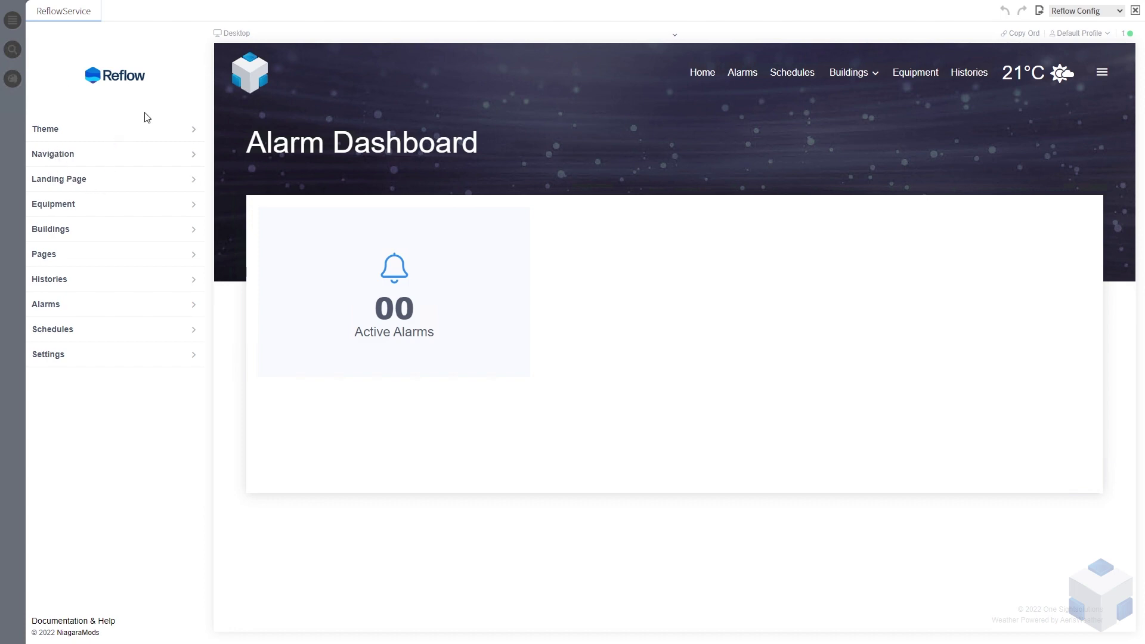
left_click(79, 181)
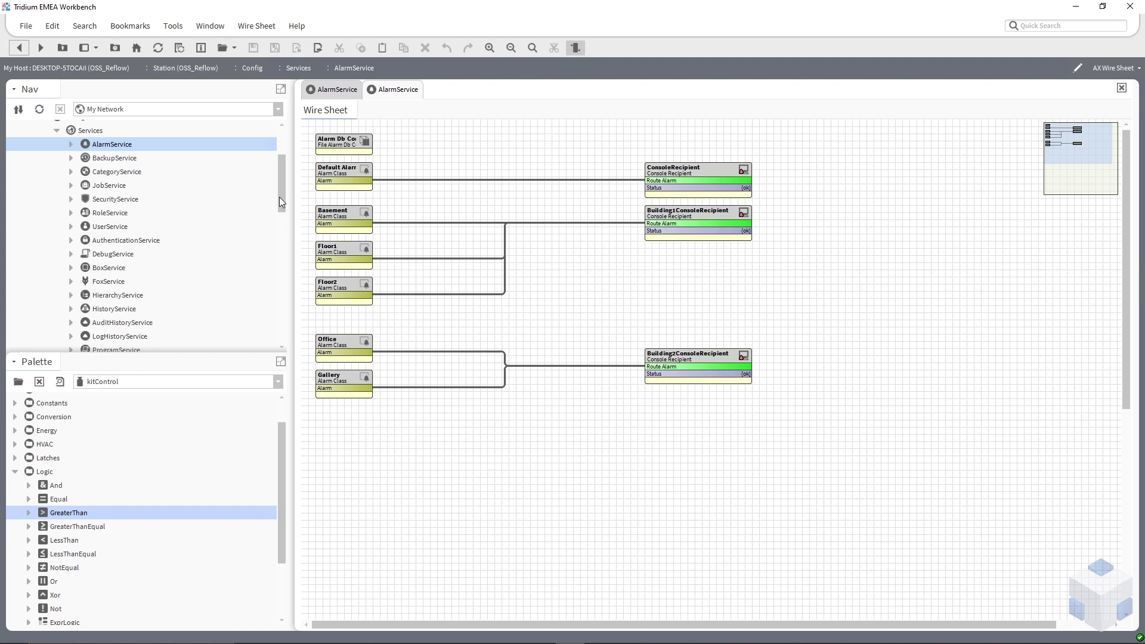
In Workbench, open the DesksLogic wire sheet under Building1 Equipment and examine the desk availability and after-hours occupancy logic.
left_click_drag(279, 197, 283, 228)
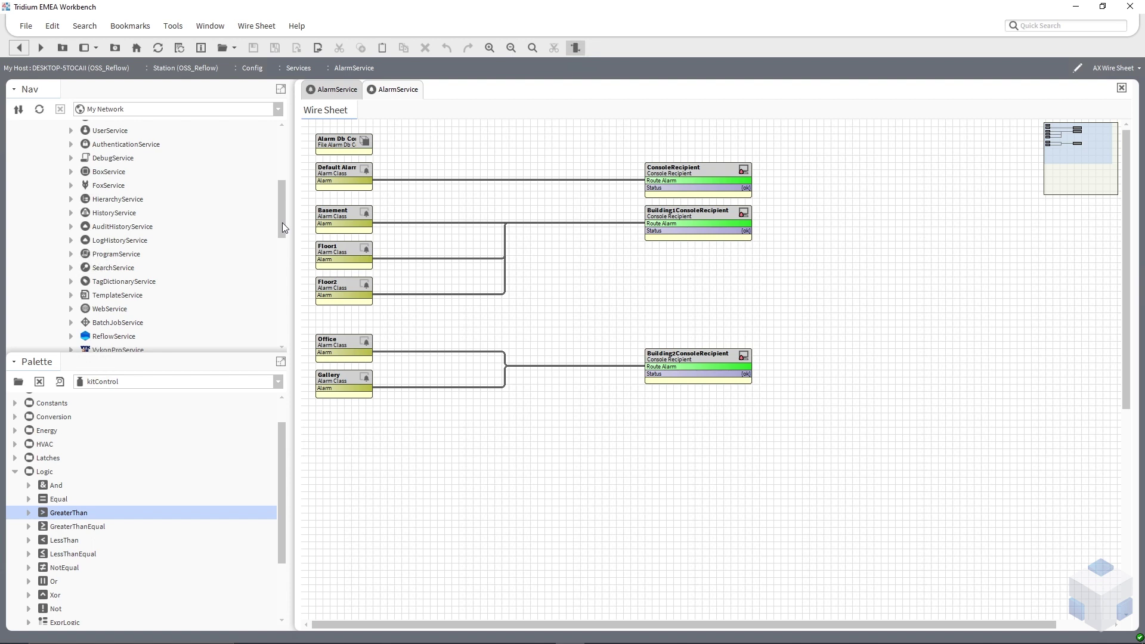
scroll(283, 224, "down", 1)
scroll(204, 281, "down", 4)
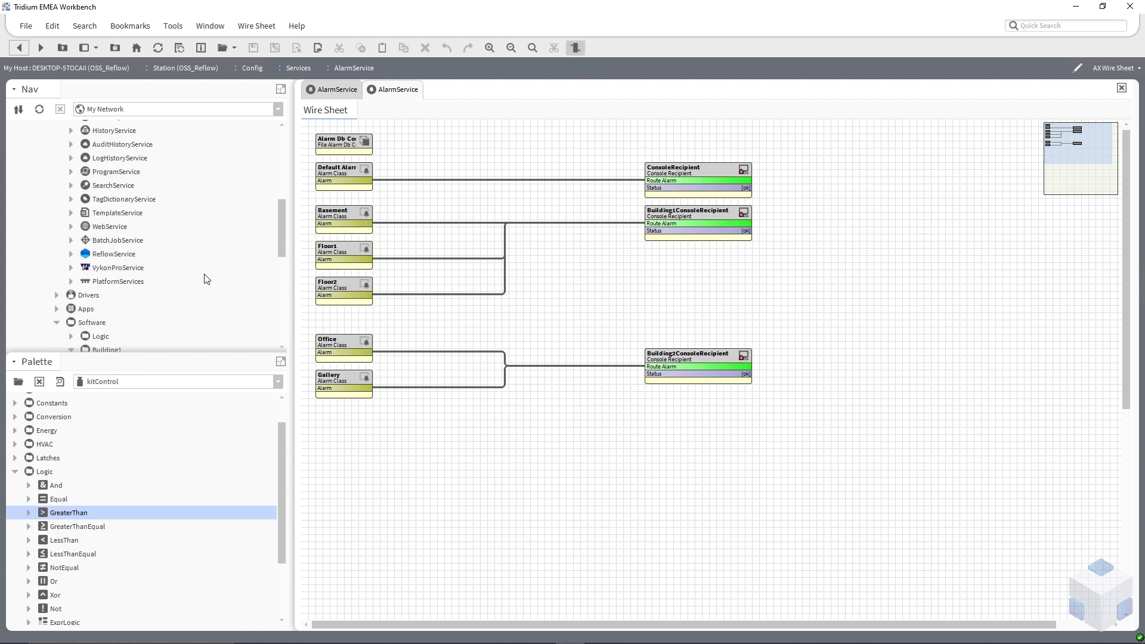
scroll(203, 283, "down", 1)
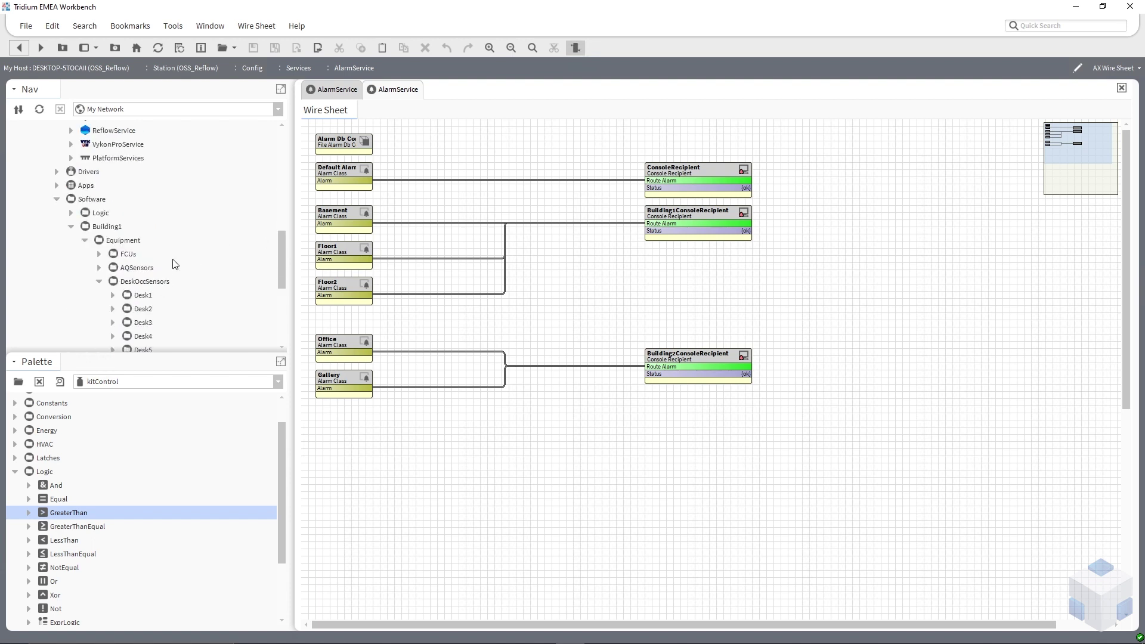
scroll(177, 263, "down", 1)
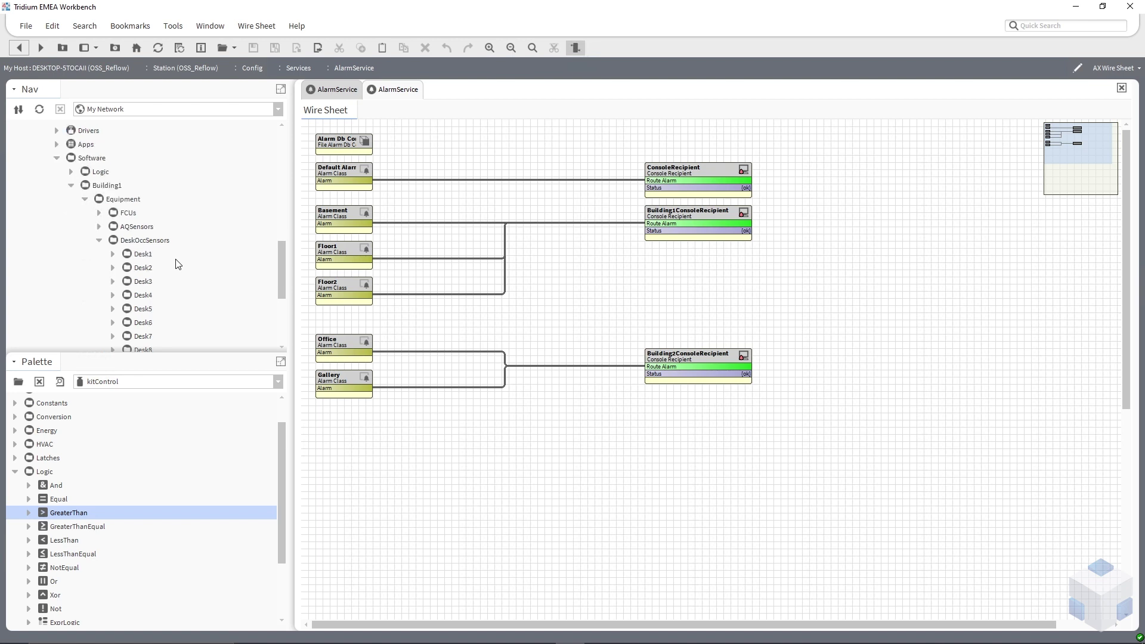
scroll(173, 265, "down", 1)
scroll(154, 216, "down", 1)
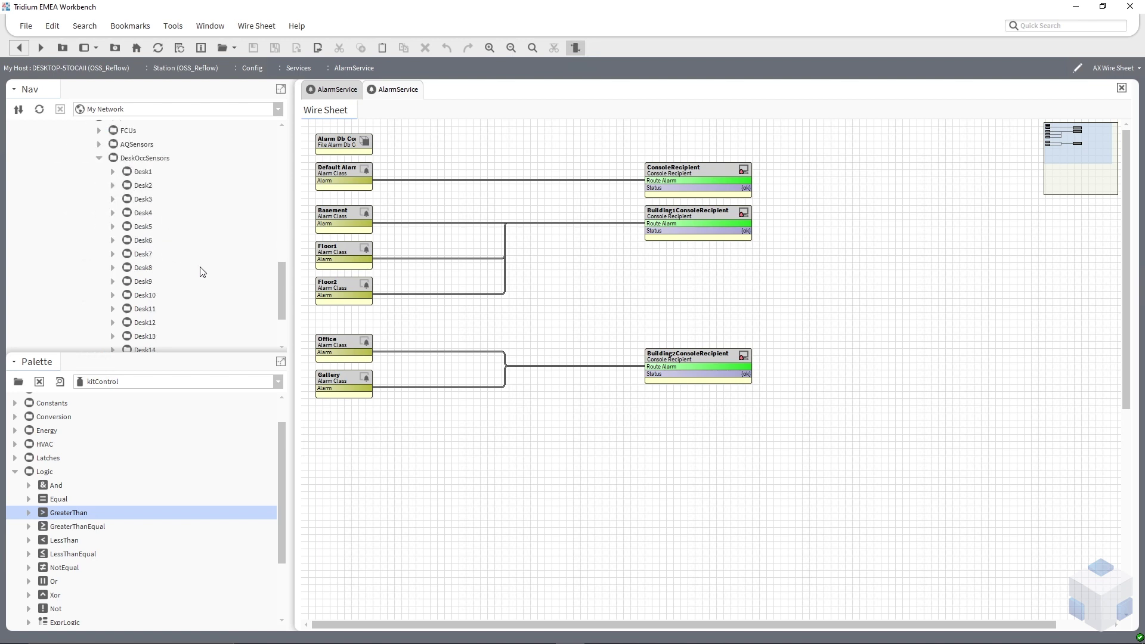
scroll(203, 272, "down", 1)
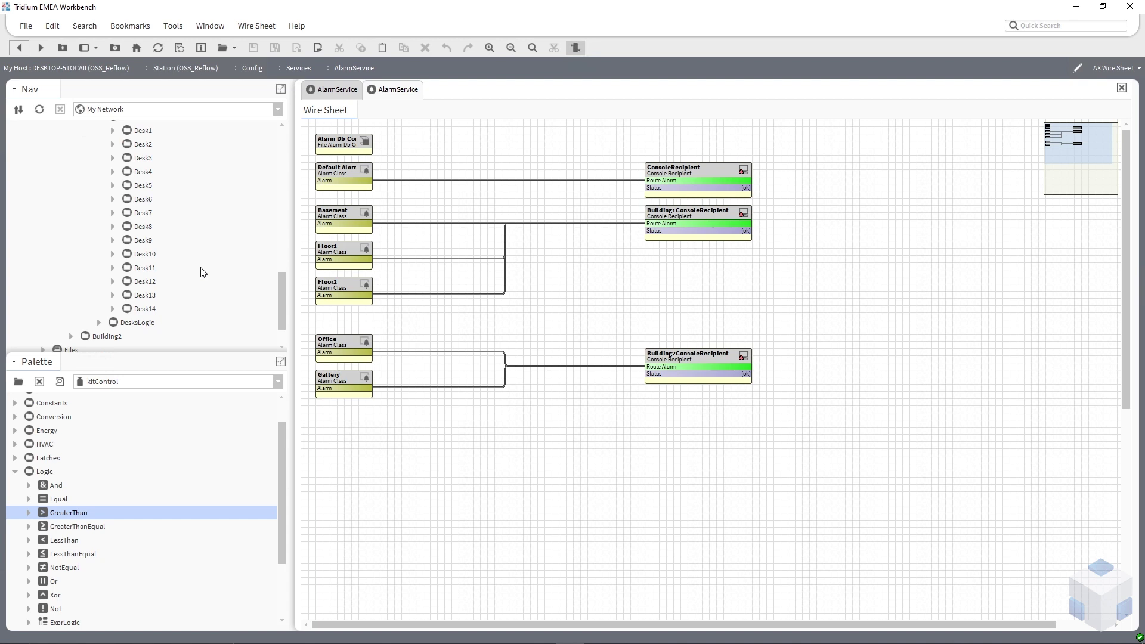
double_click(138, 323)
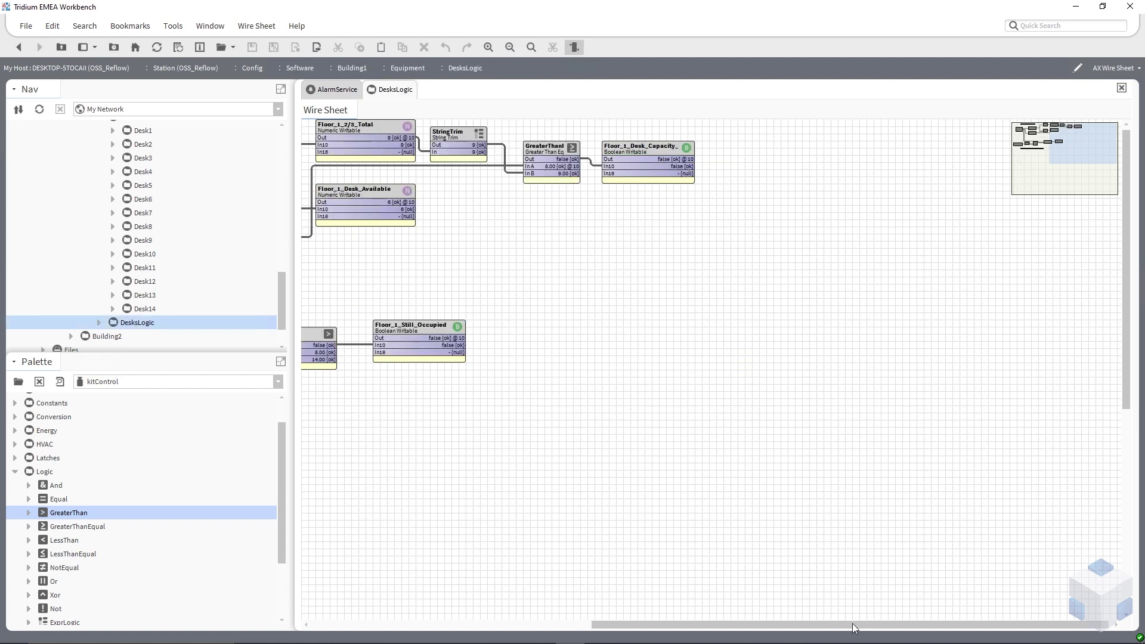
left_click_drag(854, 624, 506, 620)
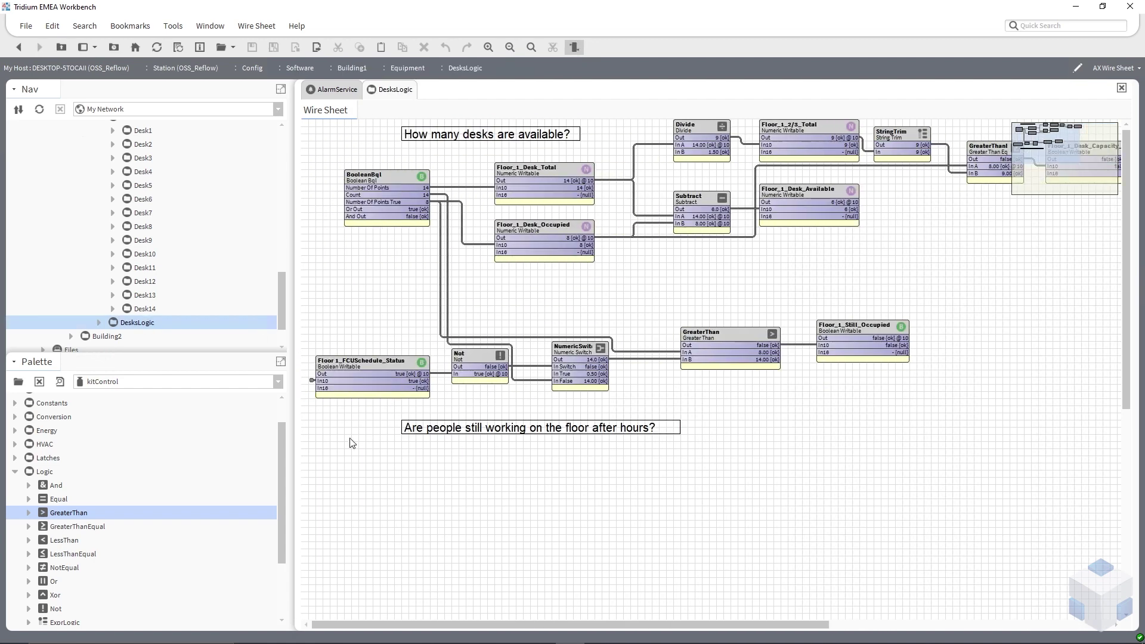
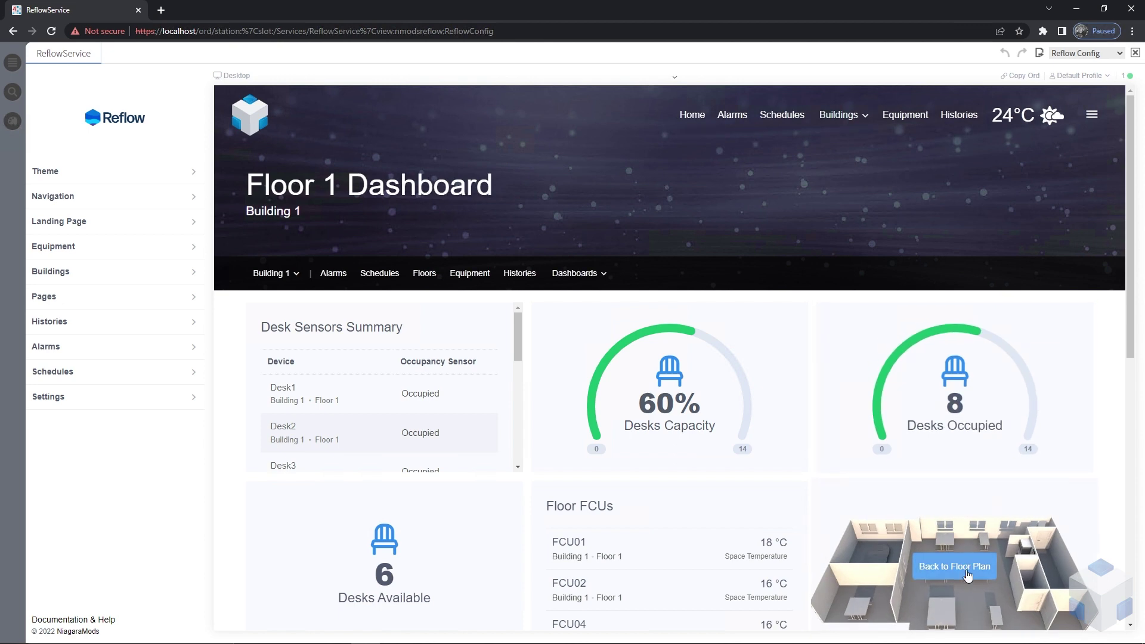
In the Reflow site, inspect desk occupancy on the Floor 1 floor plan using the Desks overlay, and return to its dashboard.
left_click(954, 566)
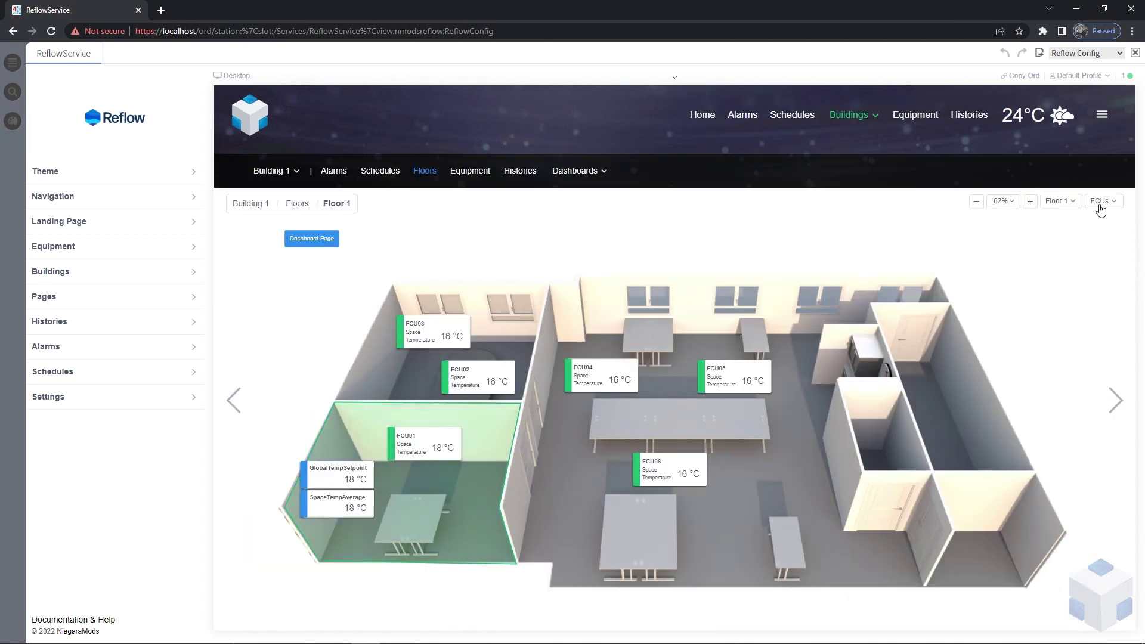
left_click(1111, 202)
left_click(1072, 249)
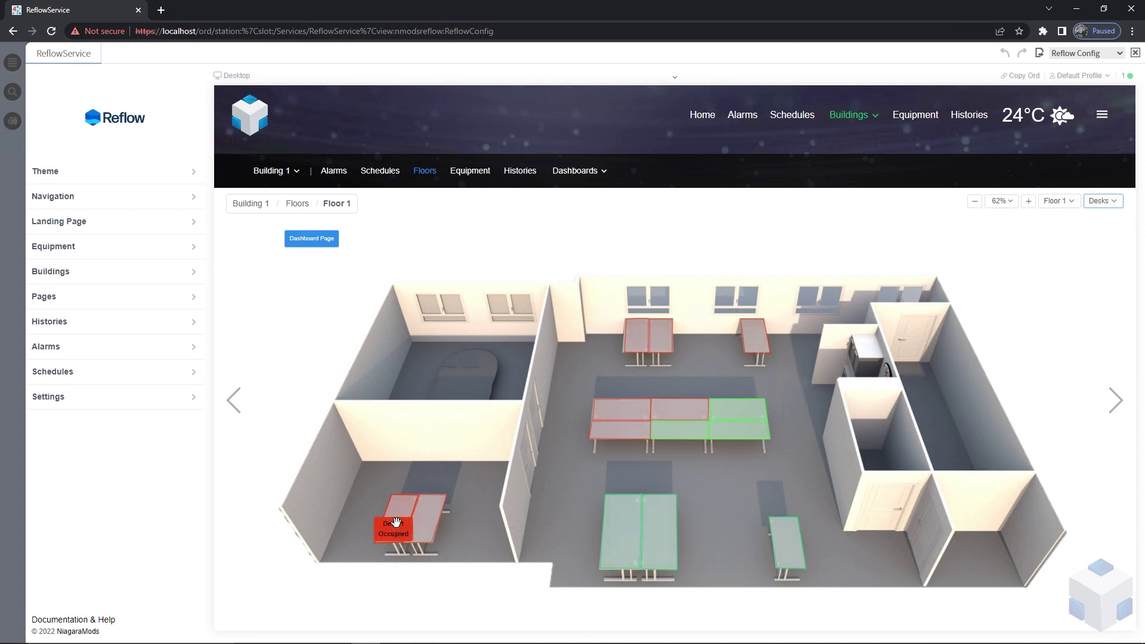
mouse_move(432, 513)
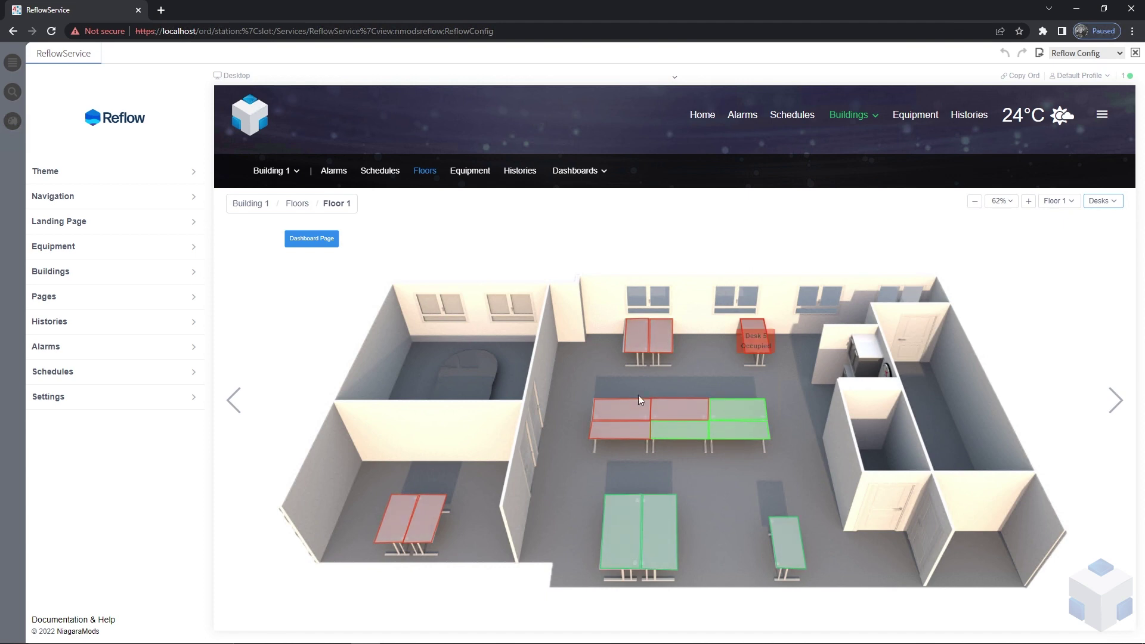
mouse_move(697, 429)
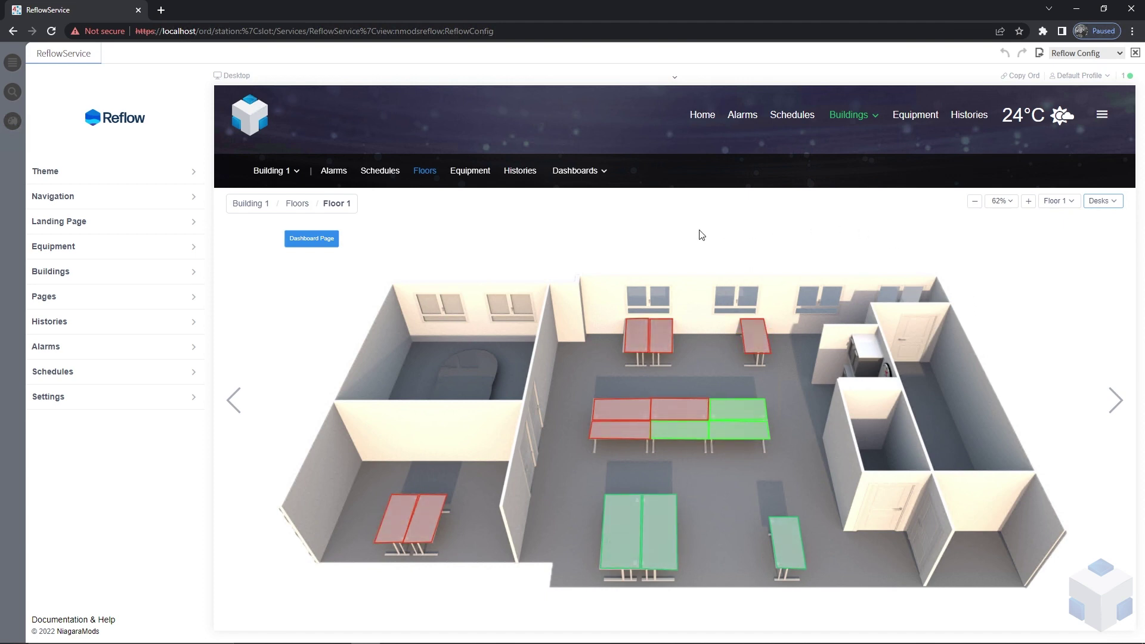
left_click(308, 241)
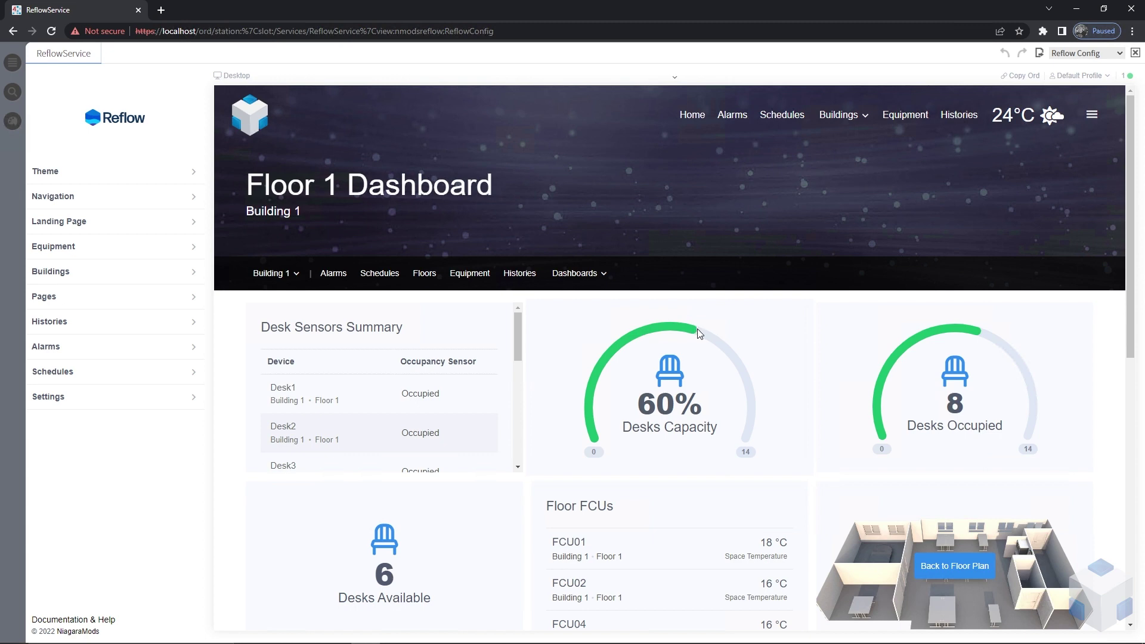
Set the Desk12 OccSensor point under DeskOccSensors to Occupied and open the site's Alarm Console.
left_click(11, 65)
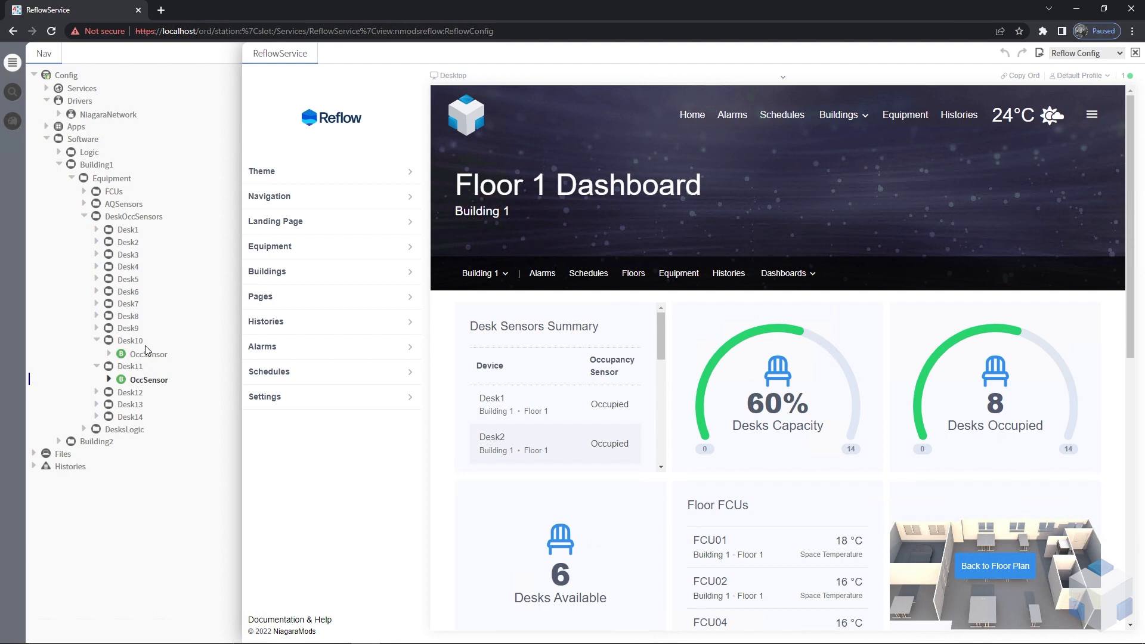
left_click(97, 393)
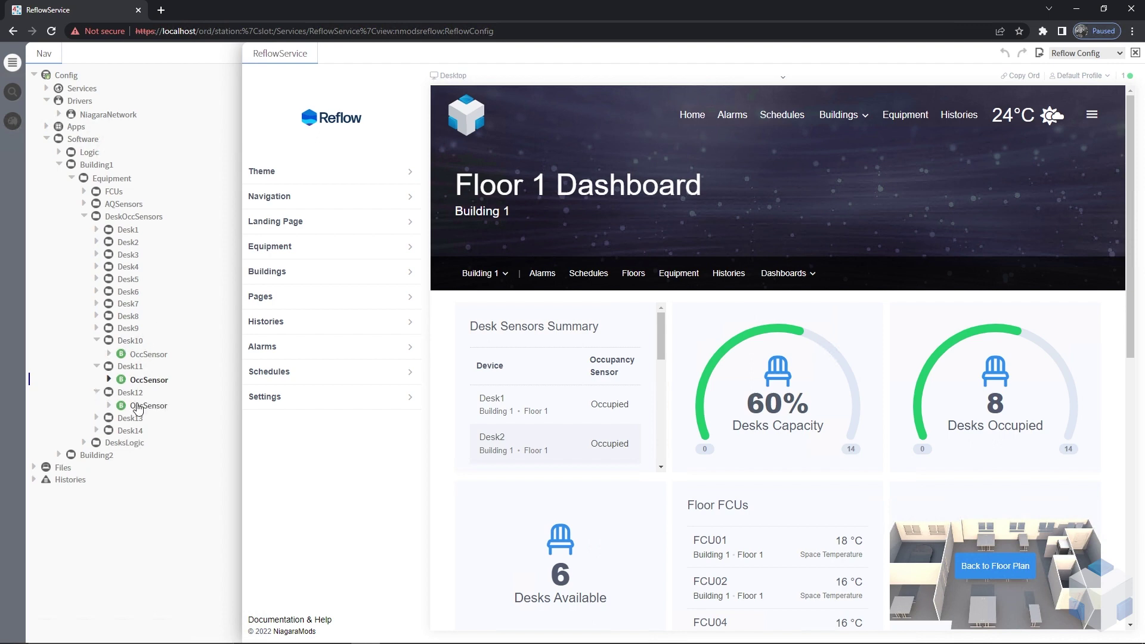
right_click(146, 406)
mouse_move(226, 122)
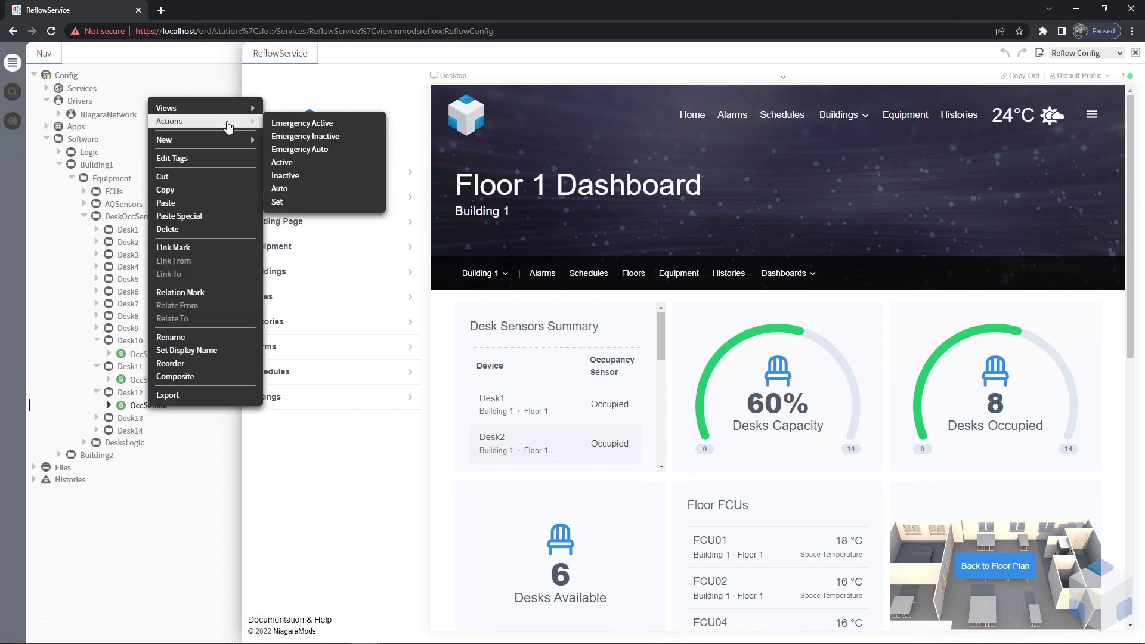
left_click(311, 202)
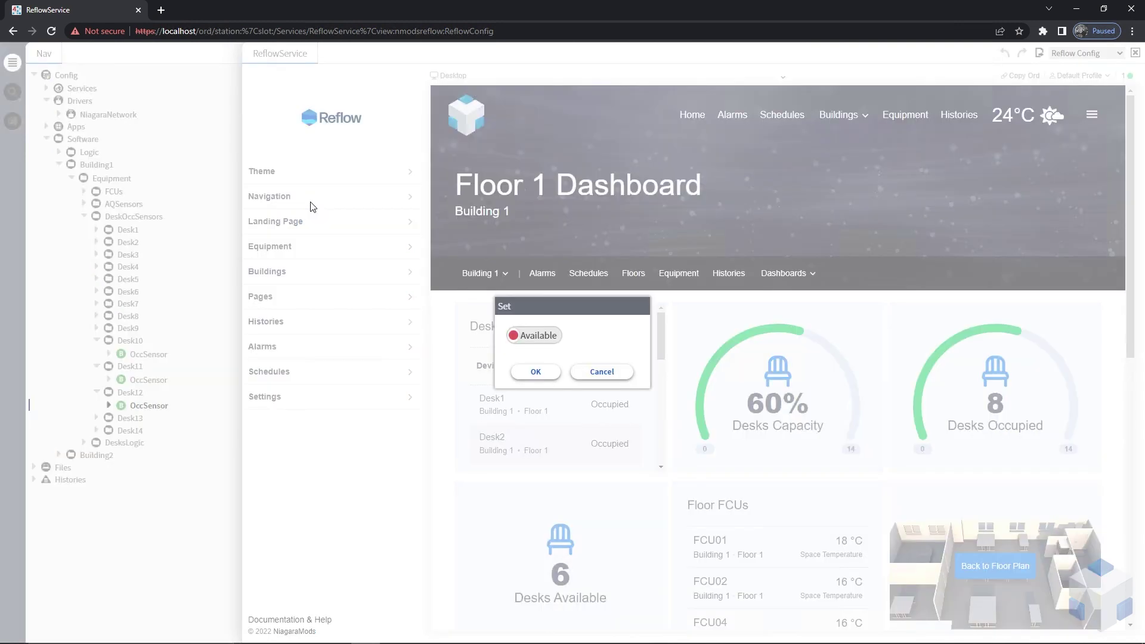
left_click(554, 338)
left_click(536, 372)
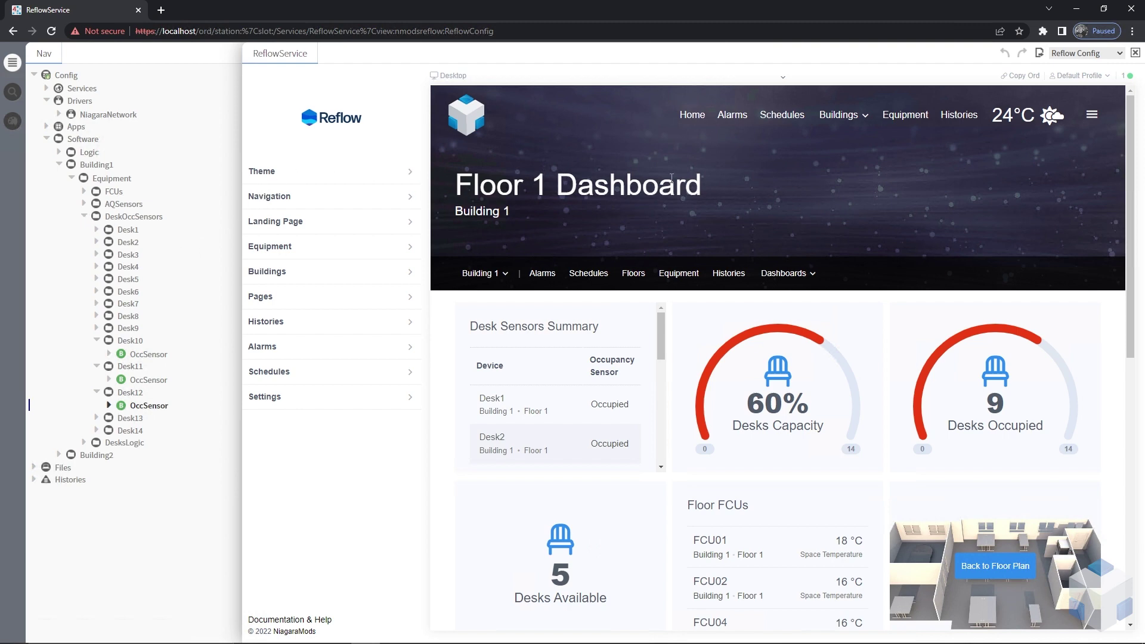
left_click(732, 115)
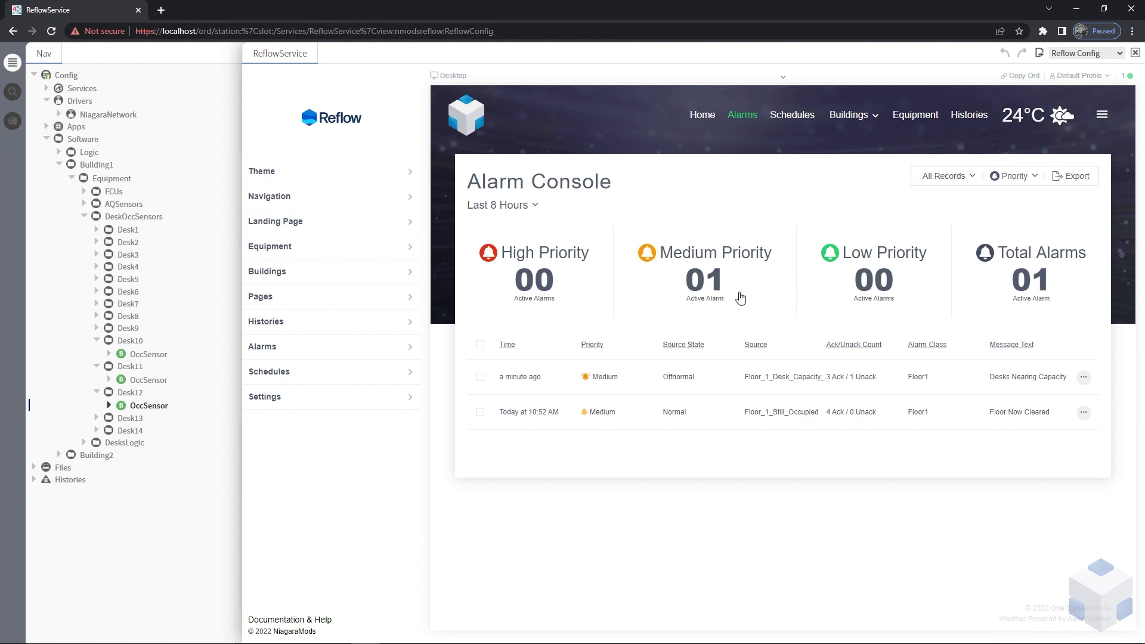
Use the Set action on the Desk12 OccSensor point under DeskOccSensors to take the desk out of the Occupied state.
right_click(147, 408)
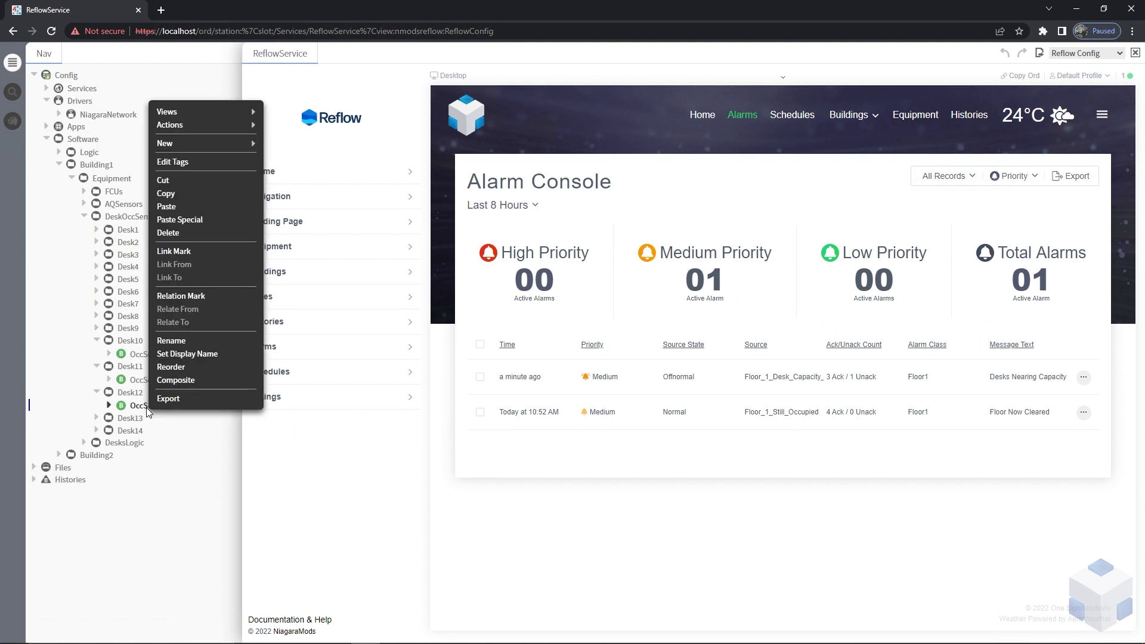
mouse_move(248, 125)
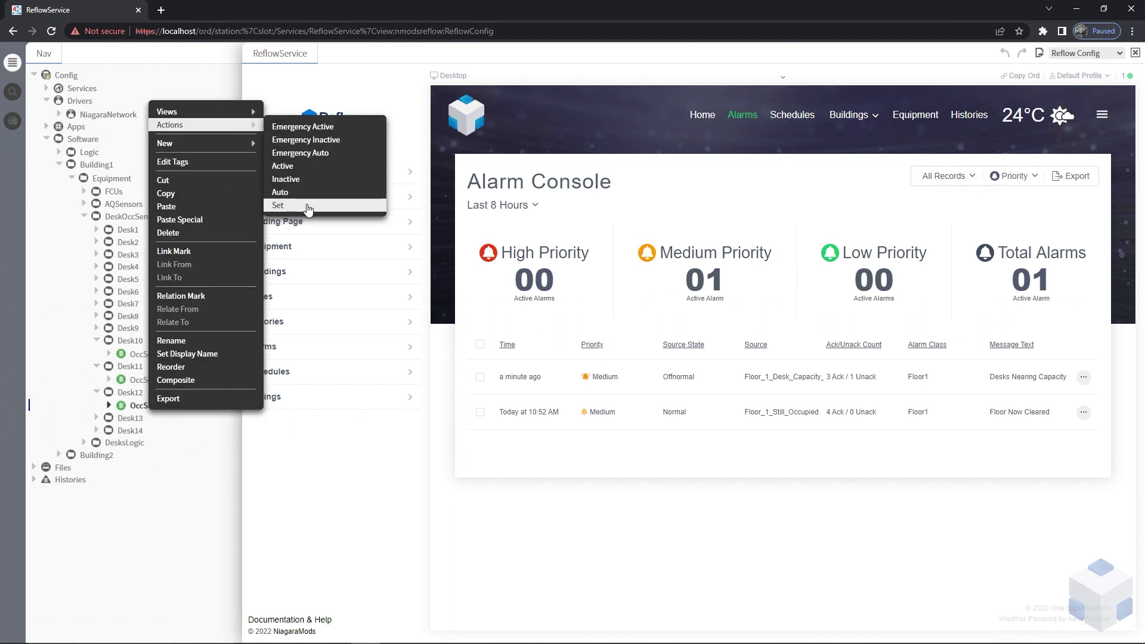
left_click(278, 205)
left_click(545, 335)
left_click(536, 372)
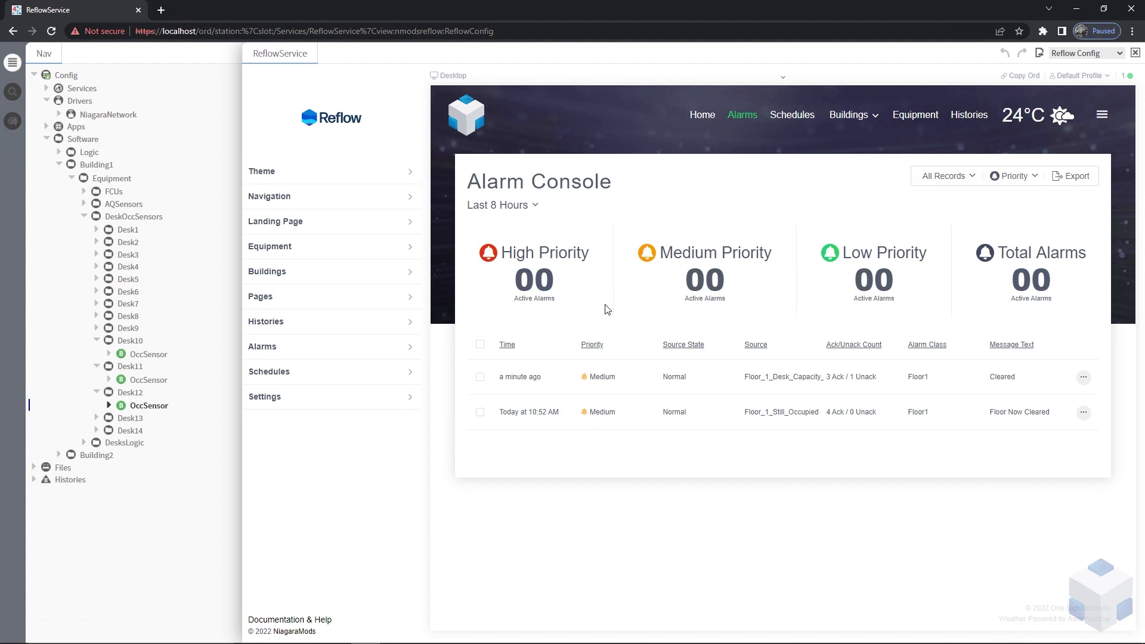
Acknowledge all alarms from both Floor 1 alarm sources in the Alarm Console, and clear the selection.
left_click(480, 377)
left_click(480, 445)
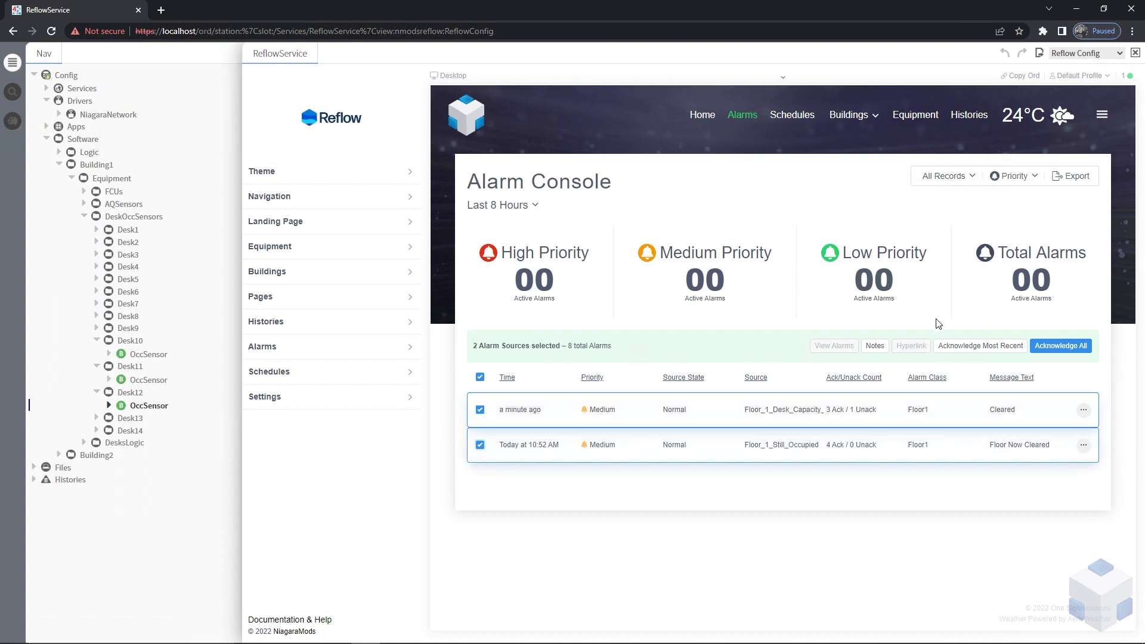
left_click(1065, 347)
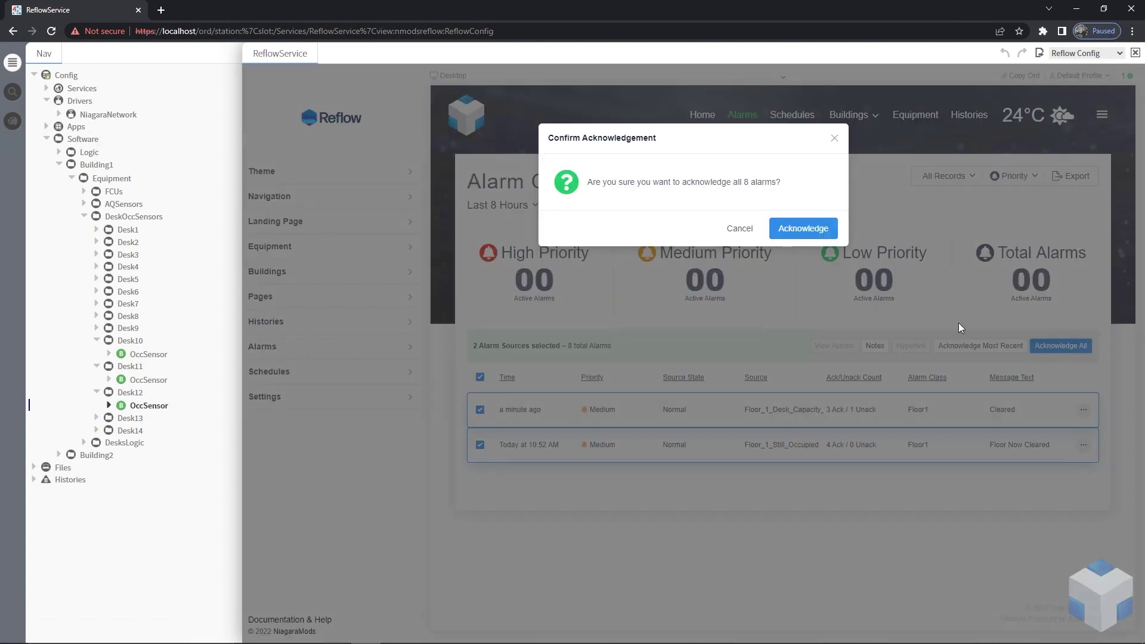
left_click(802, 229)
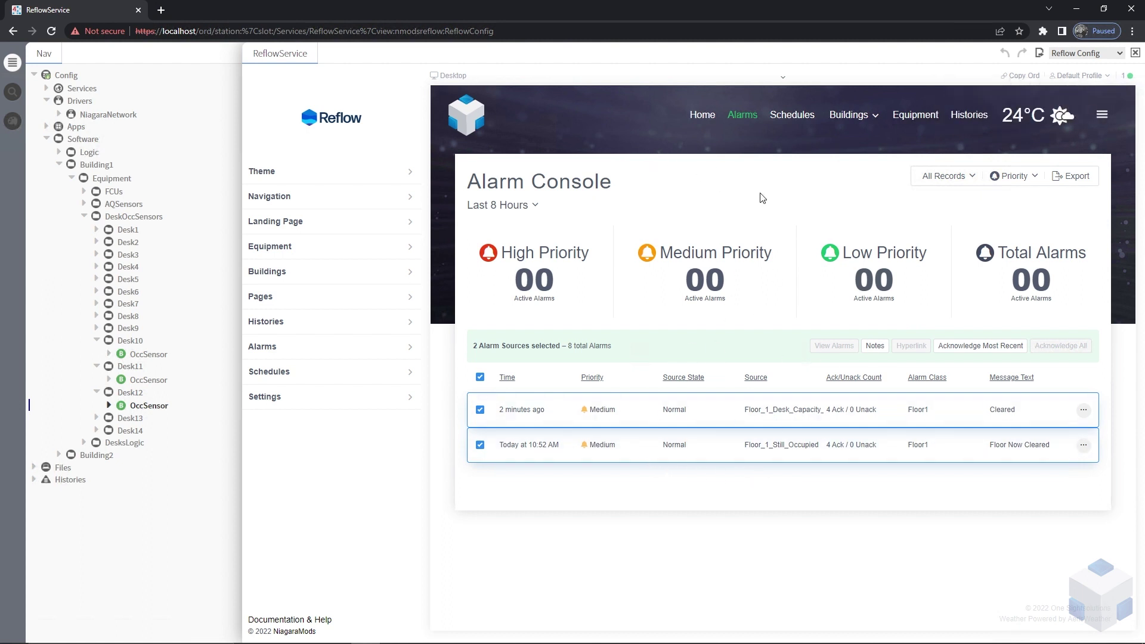
left_click(481, 378)
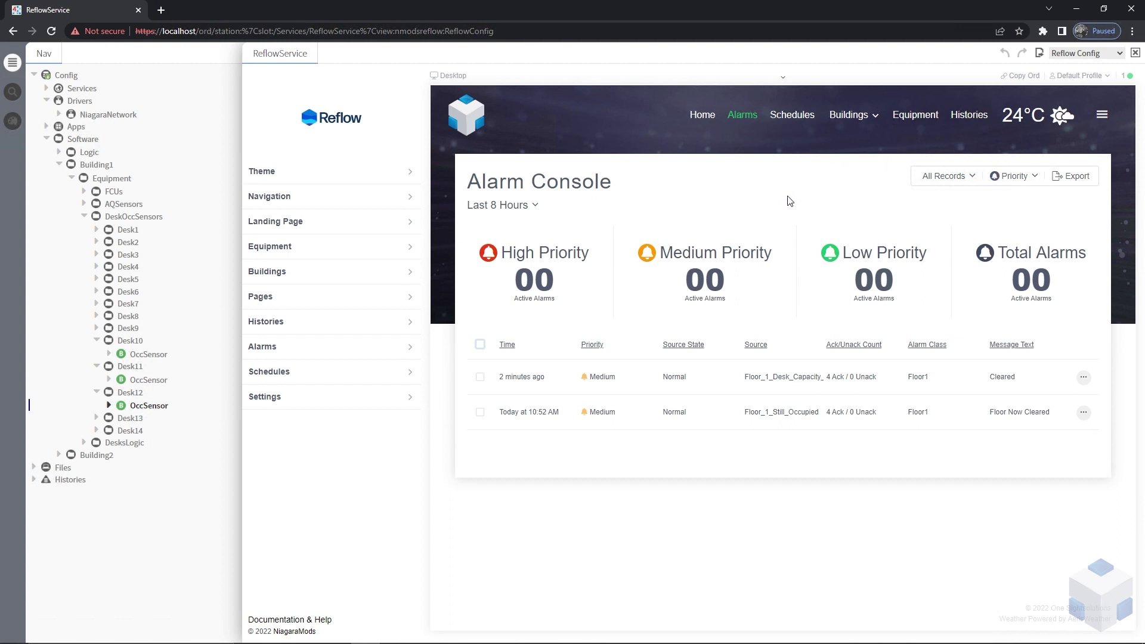
Shorten FCUSchedule01's Friday event to 9:00 AM - 11:30 AM, save the schedule, and open the Alarm Console.
left_click(802, 121)
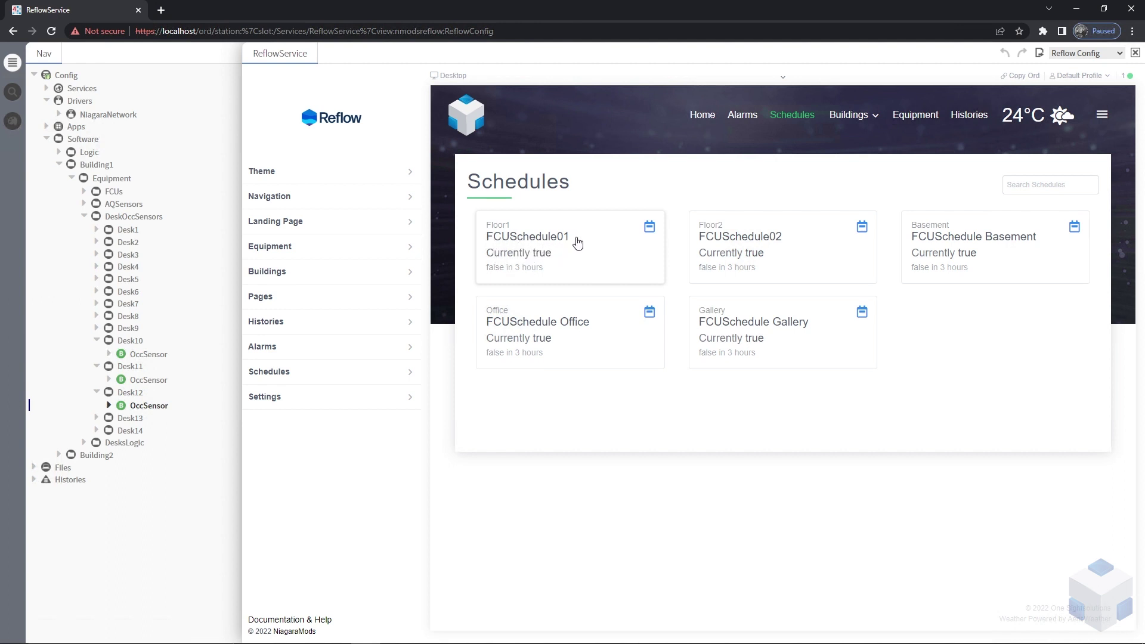
left_click(541, 237)
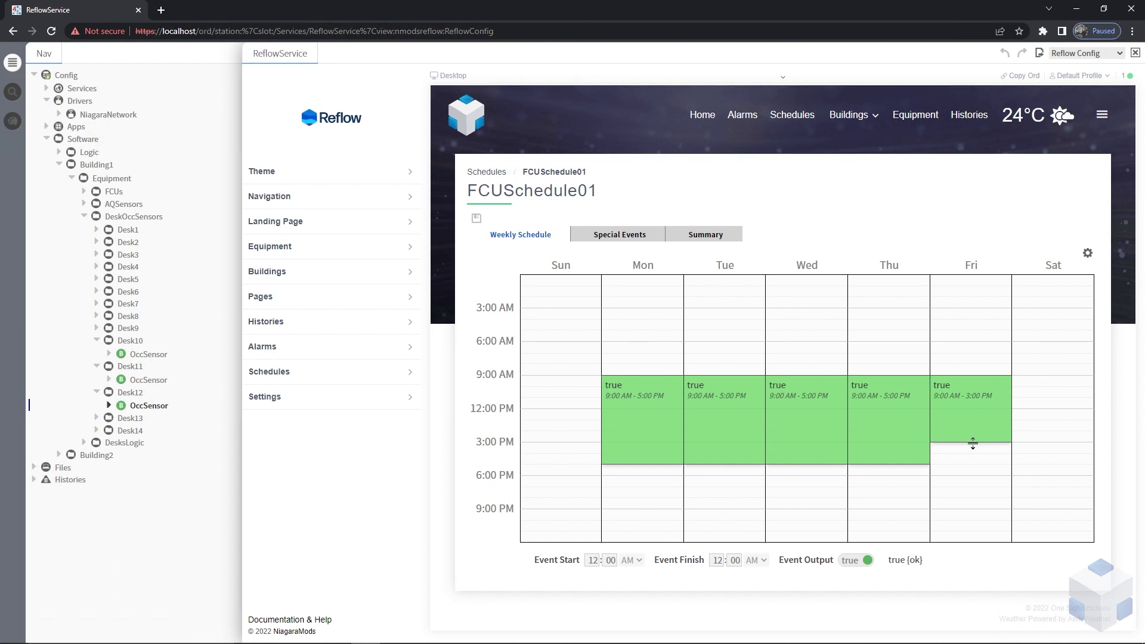
left_click_drag(973, 444, 979, 406)
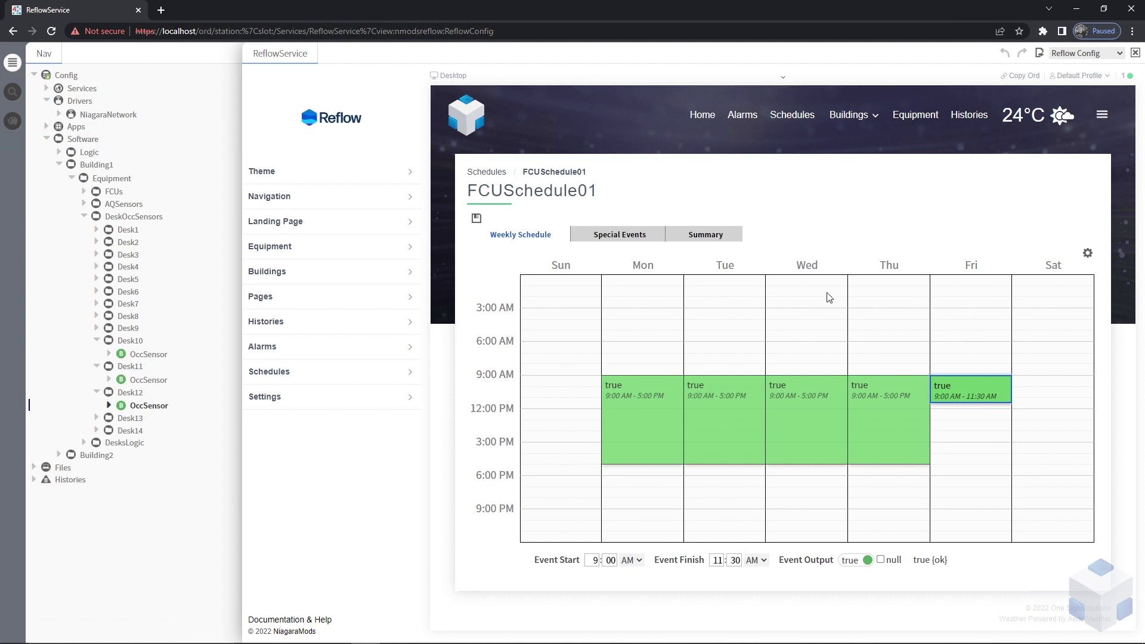
left_click(476, 219)
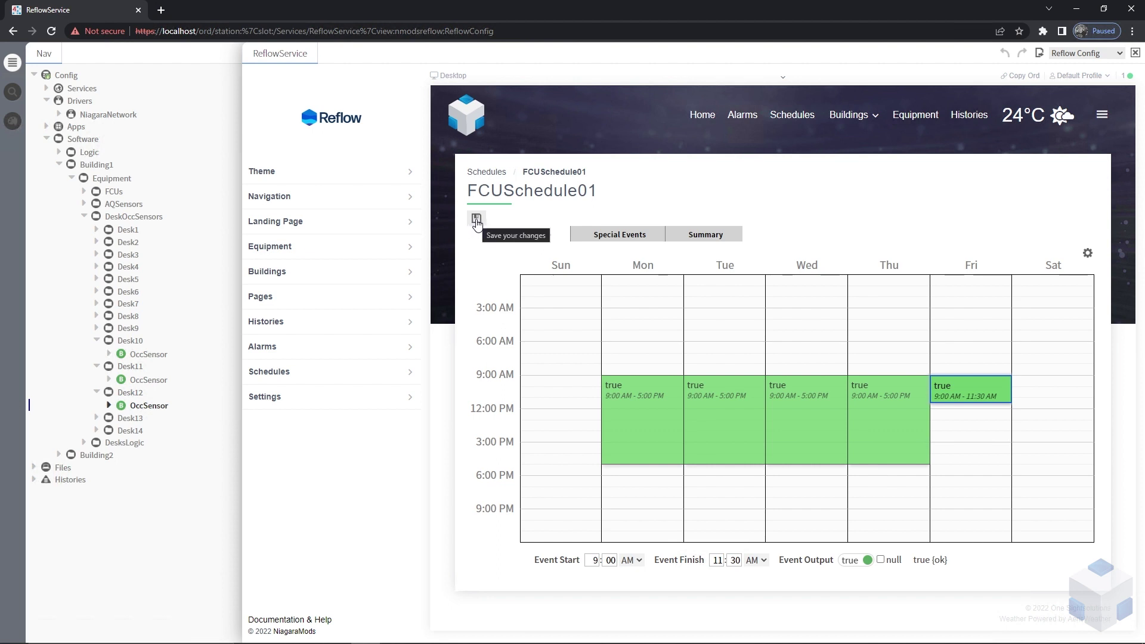
left_click(477, 220)
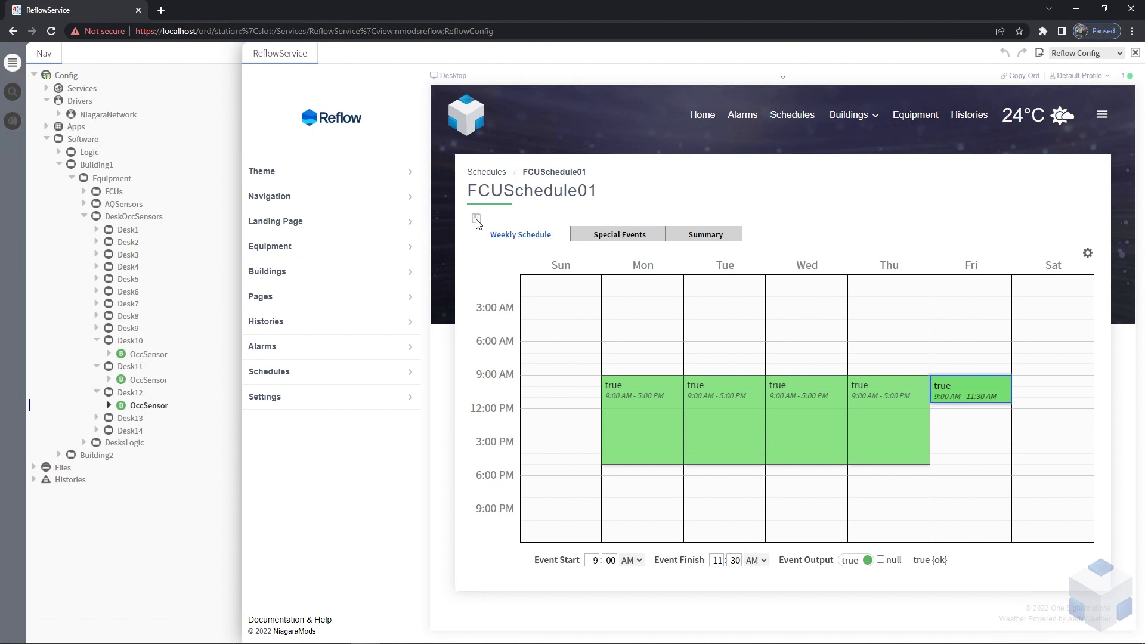
left_click(743, 117)
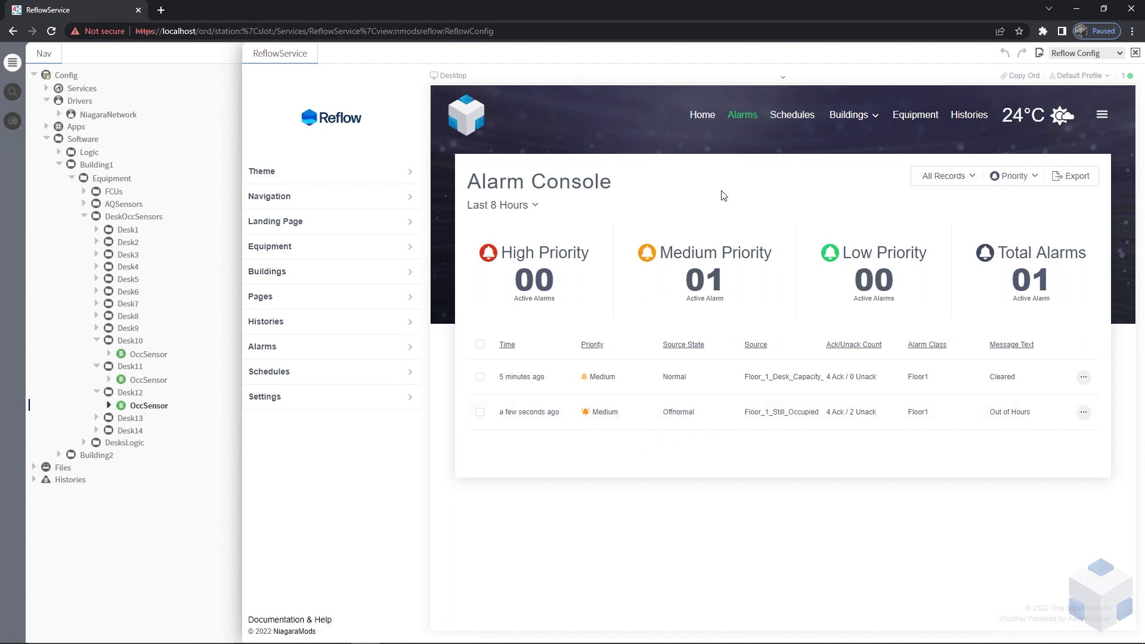
Extend FCUSchedule01's Friday event to finish at 3:00 PM, save the schedule, and return to the Alarm Console.
left_click(806, 119)
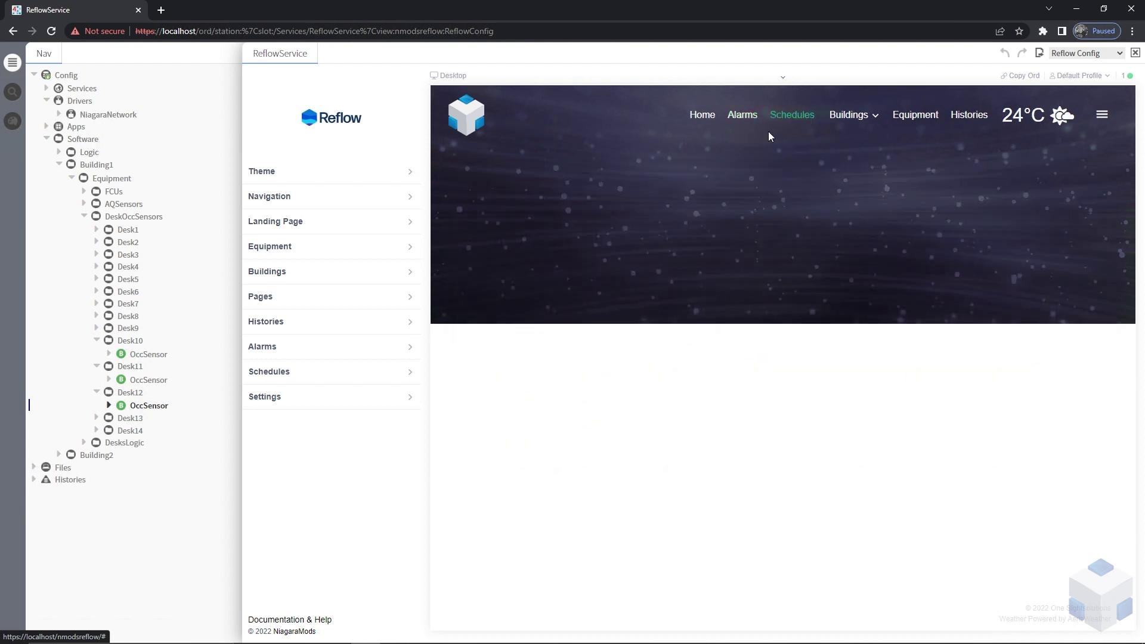
left_click(594, 263)
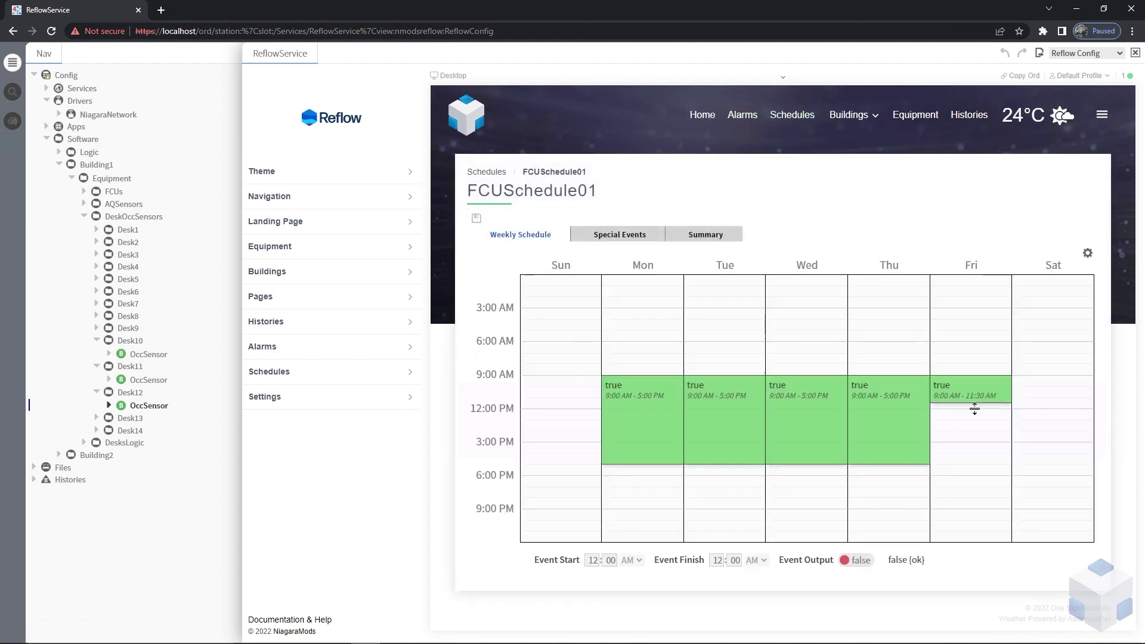
left_click_drag(976, 403, 974, 443)
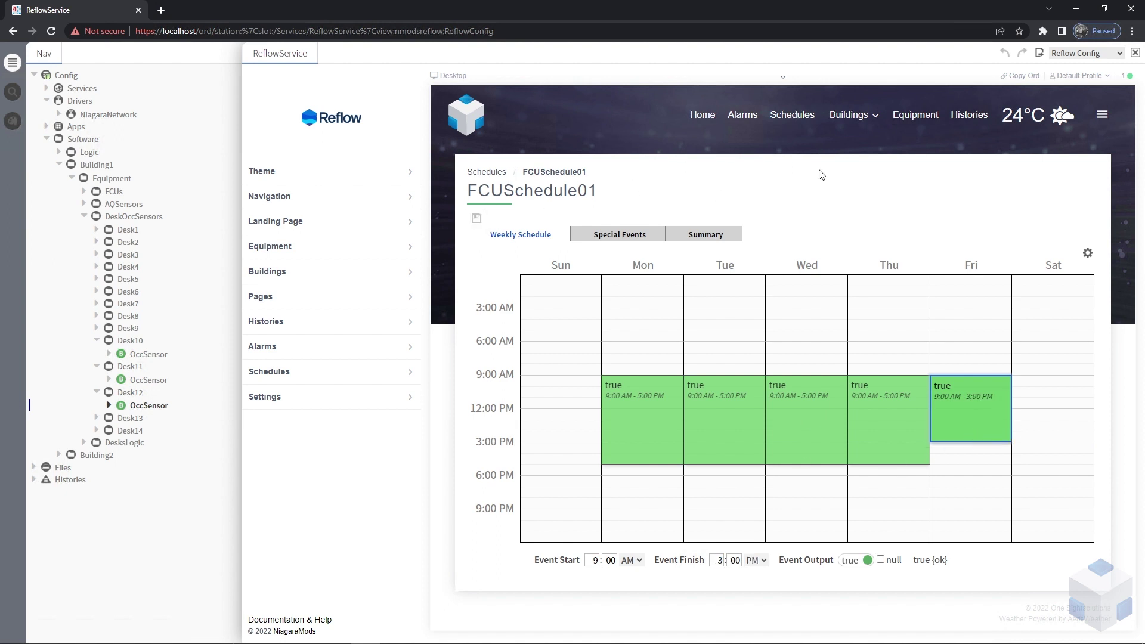
left_click(744, 116)
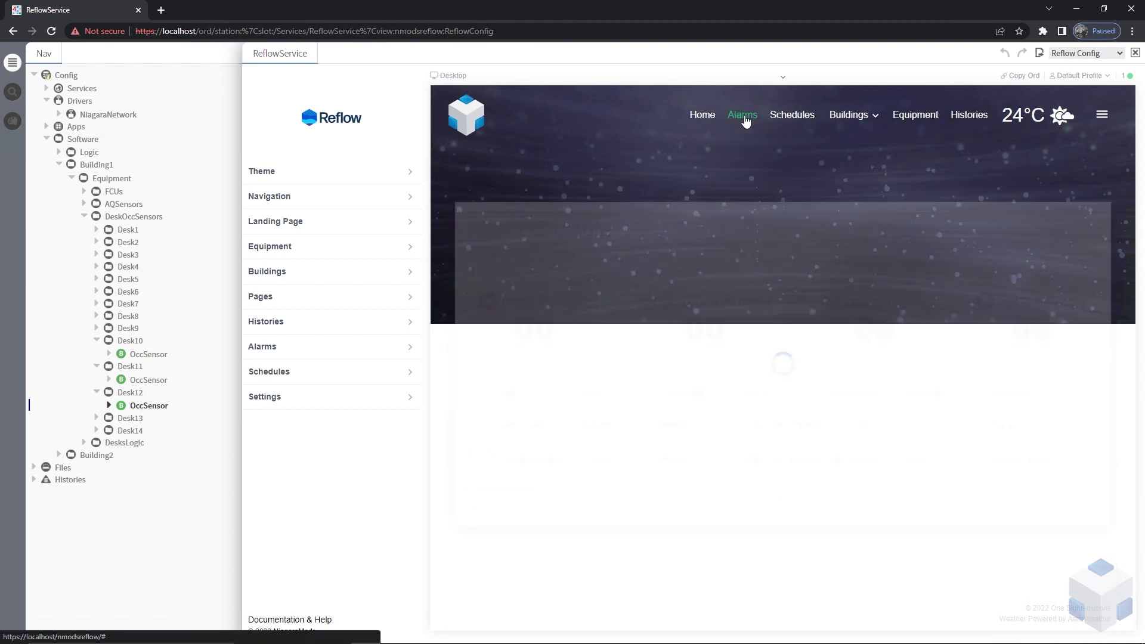